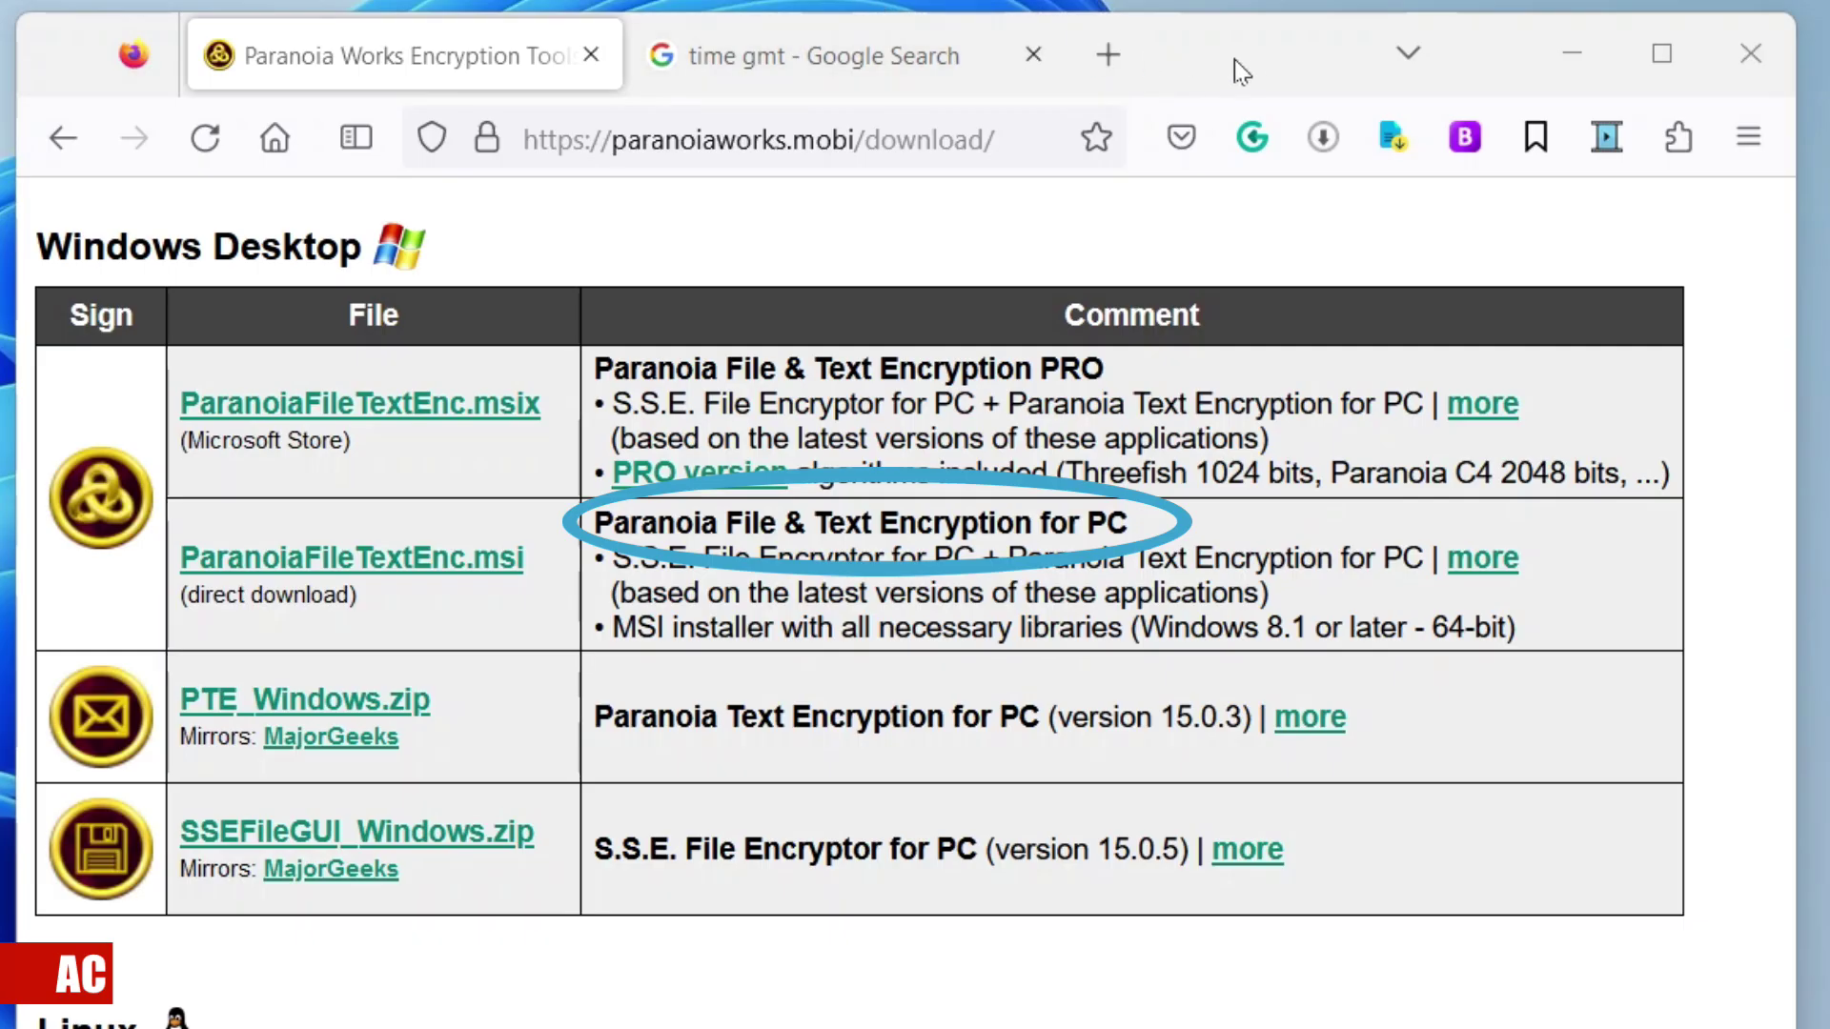
# Start the direct download of ParanoiaFileTextEnc.msi from paranoiaworks.mobi/download.
pyautogui.click(379, 560)
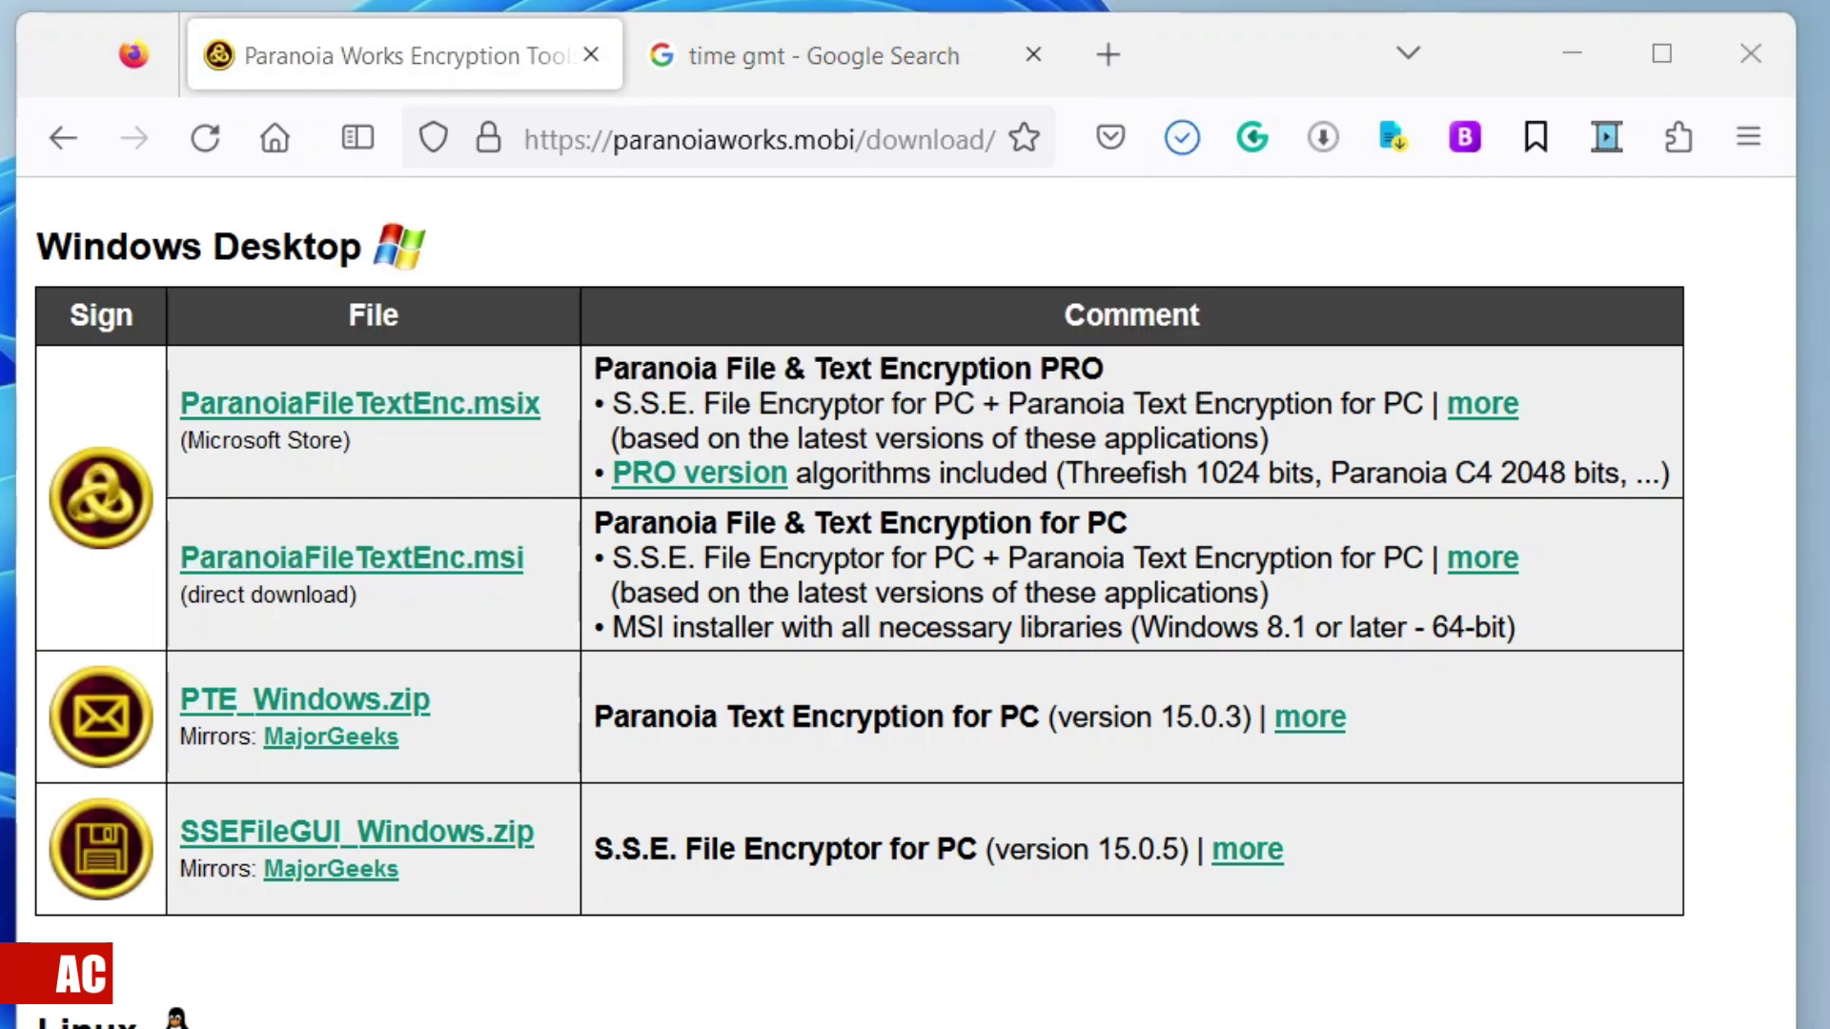
# Run the downloaded MSI anyway past the Windows warning and finish setup with default options.
pyautogui.click(1181, 137)
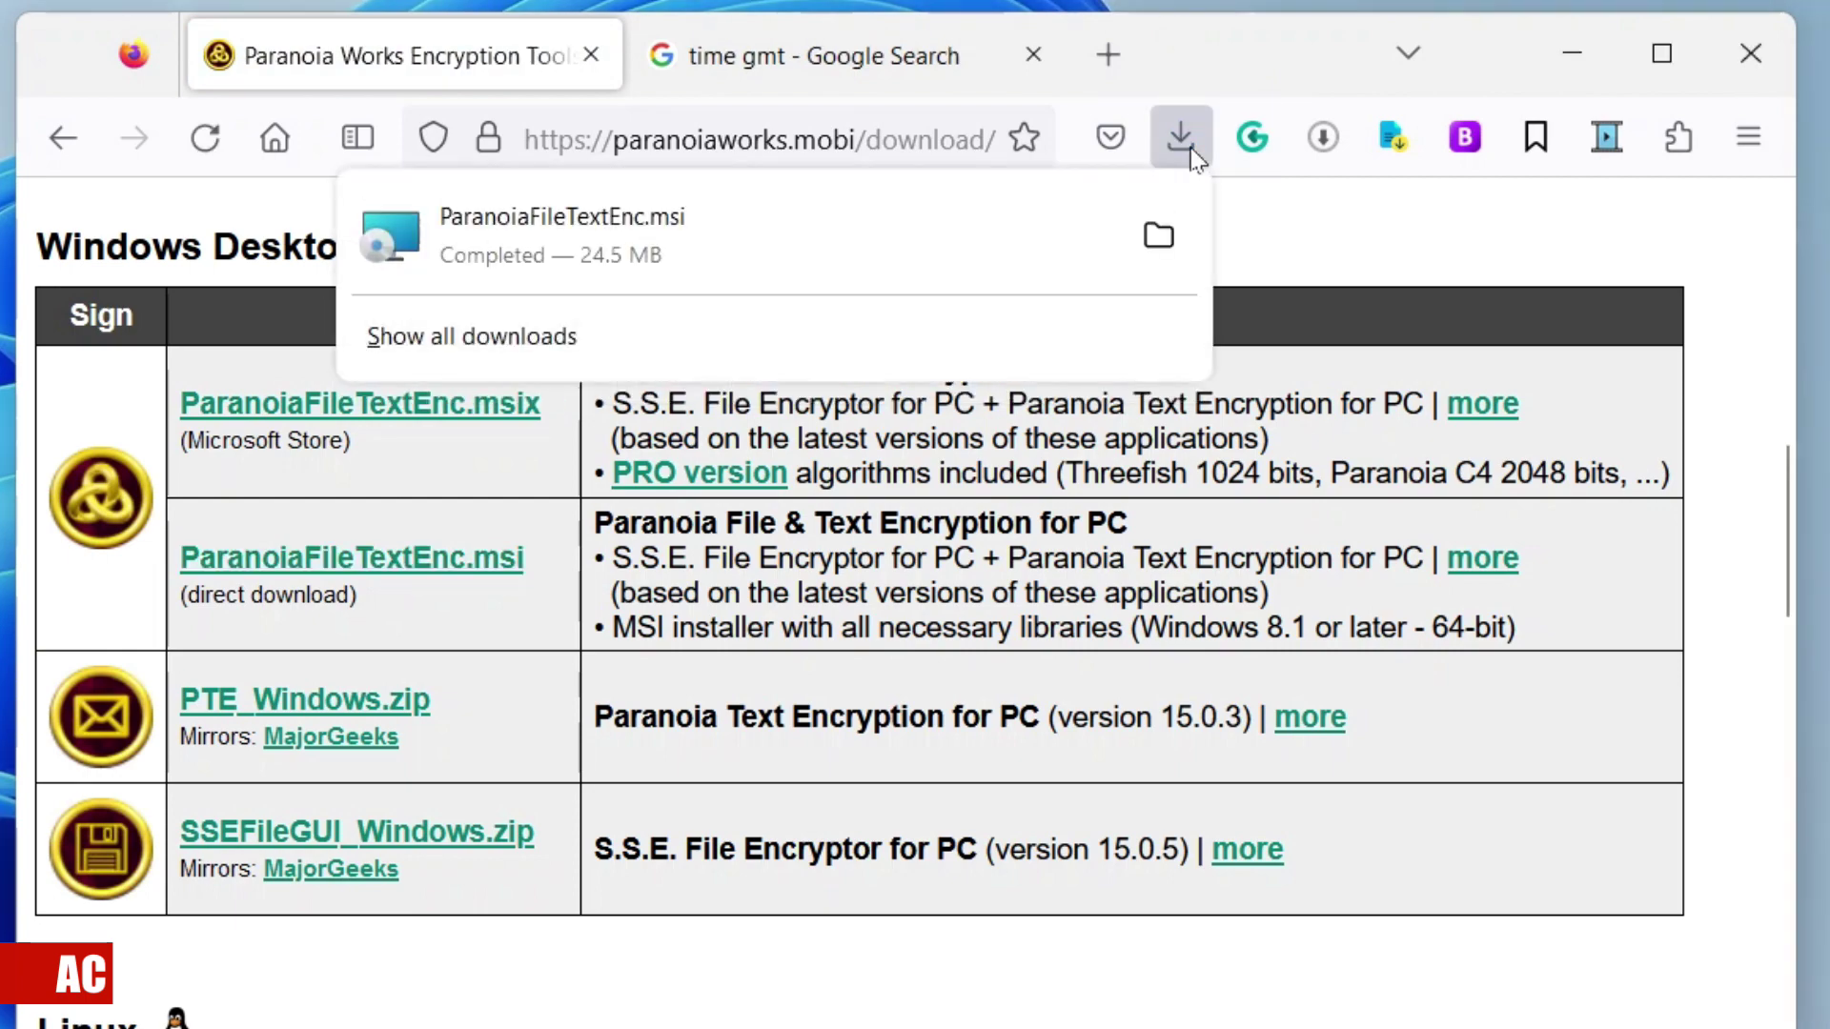
pyautogui.click(1156, 233)
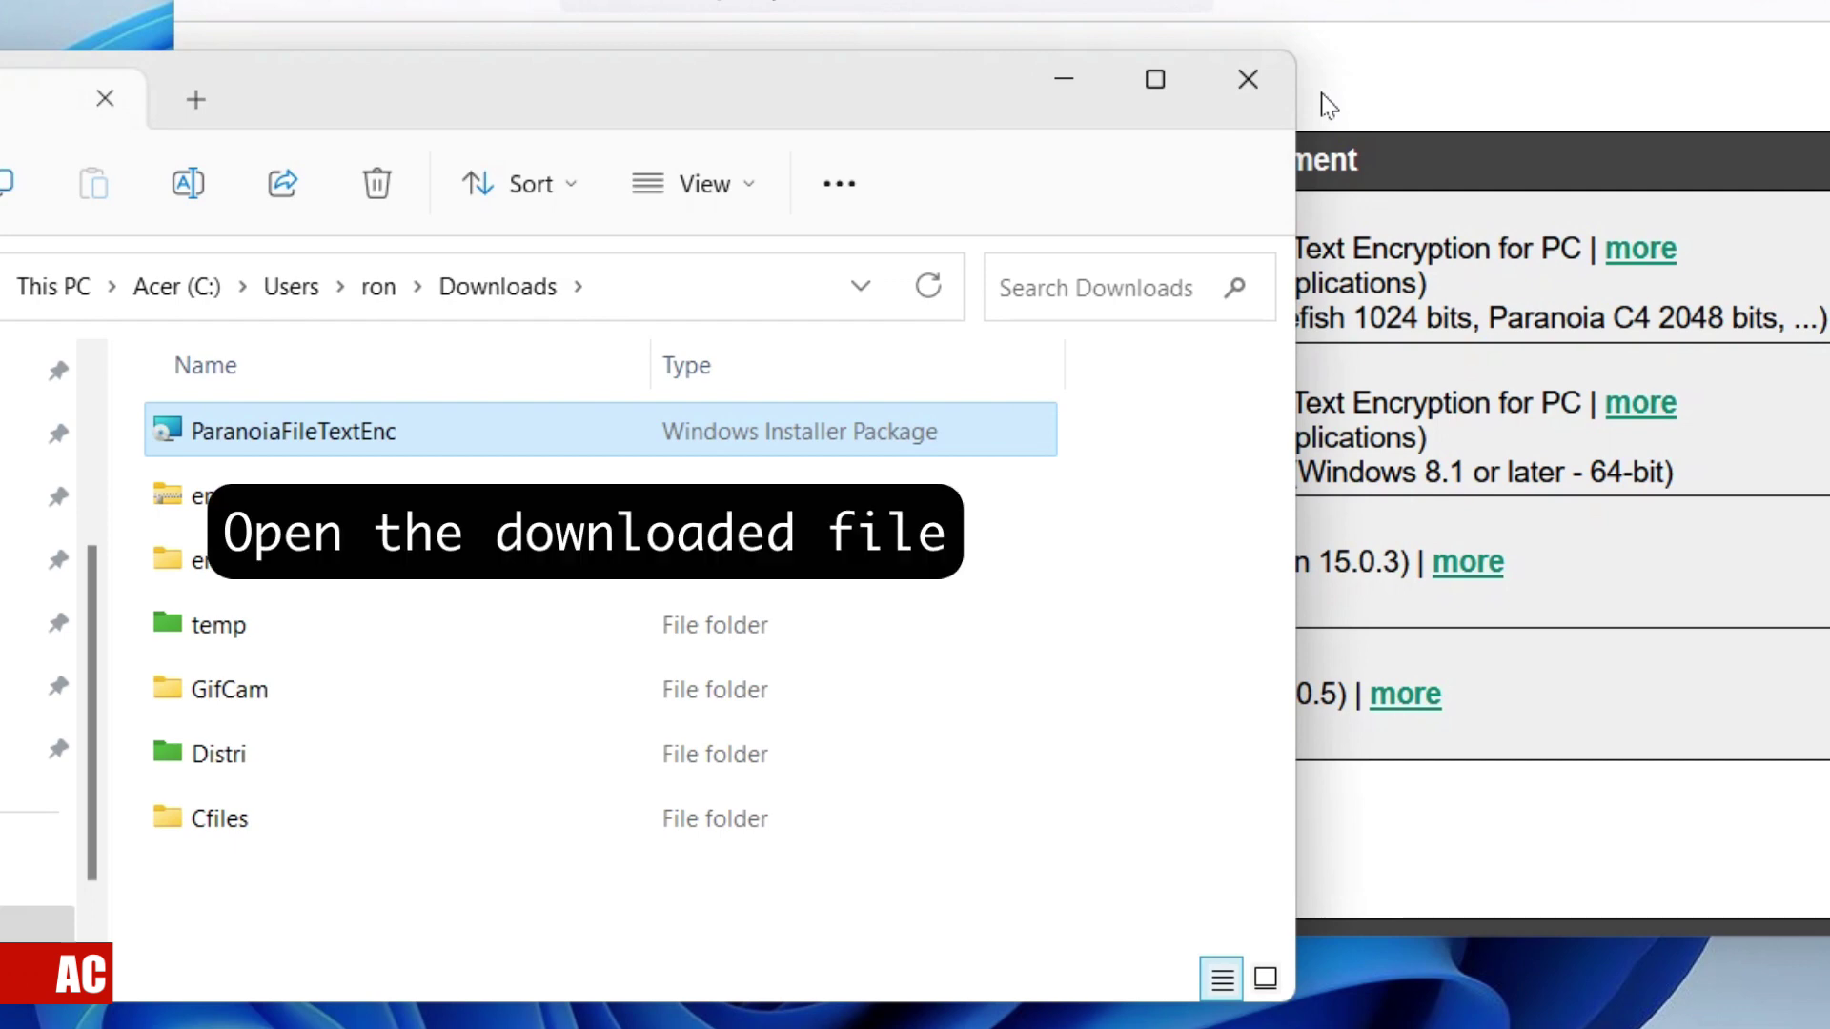
pyautogui.doubleClick(516, 437)
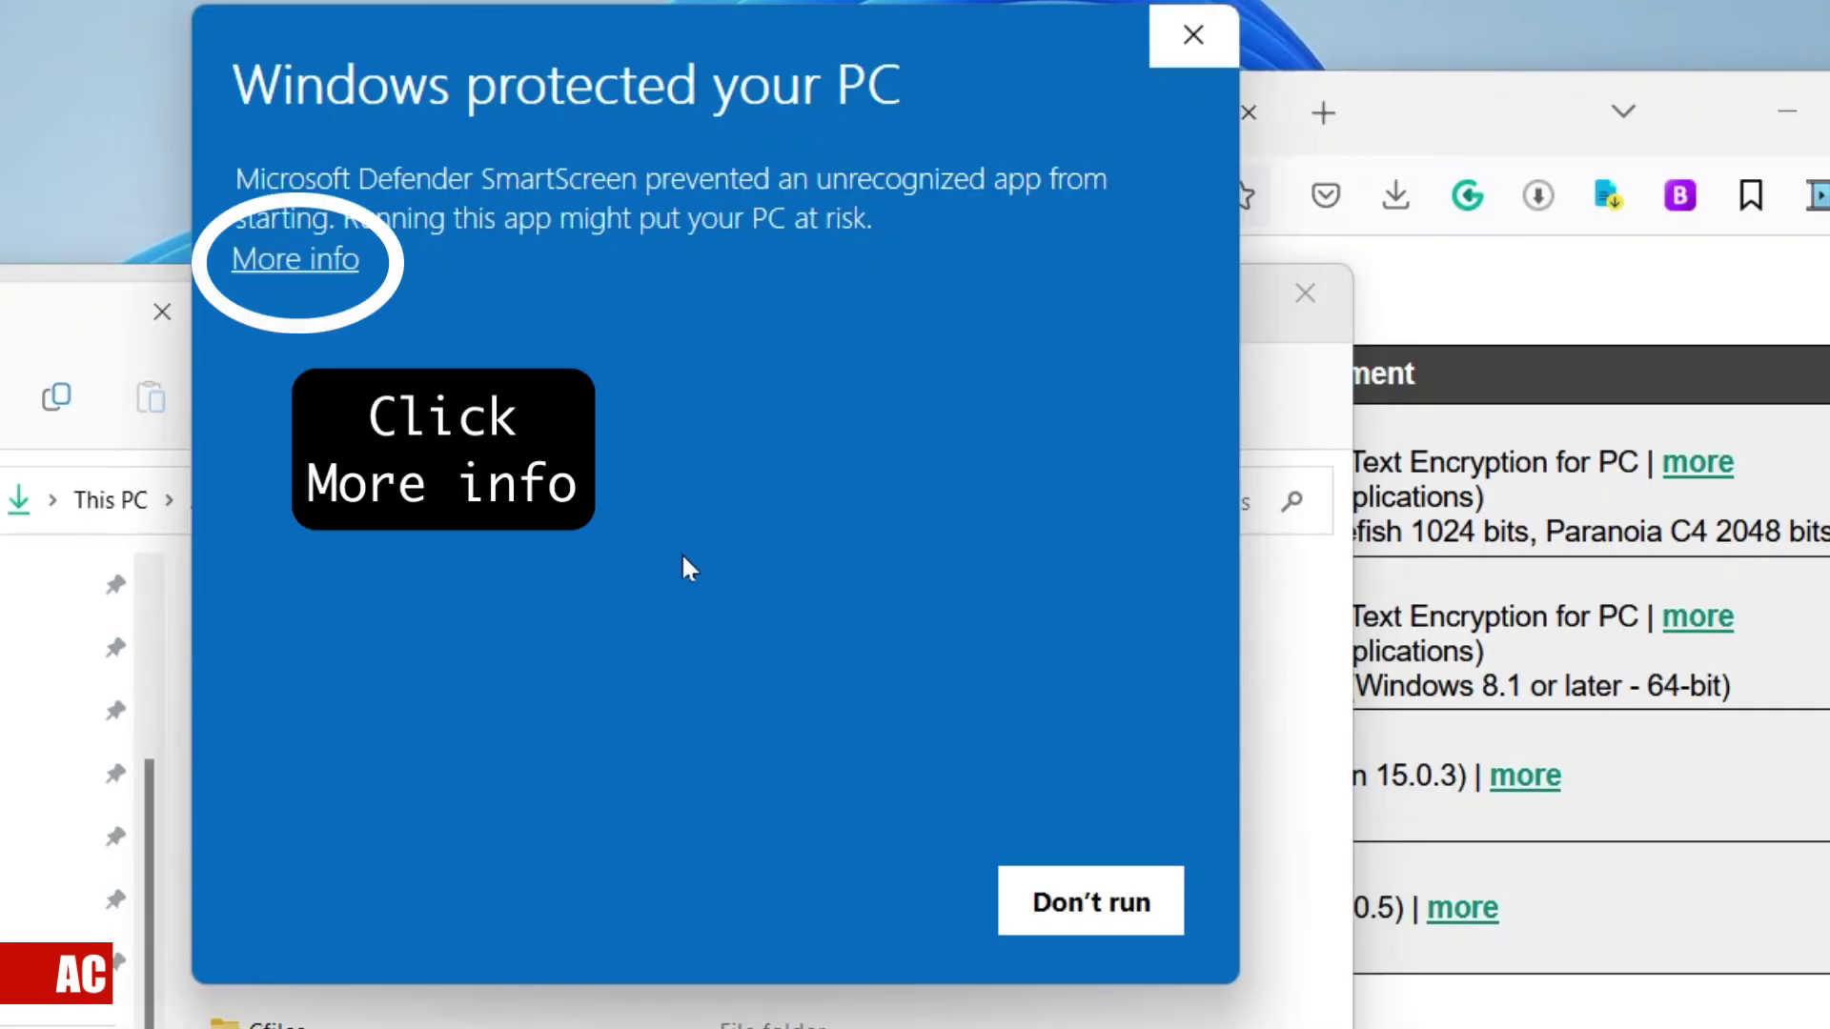
pyautogui.click(325, 254)
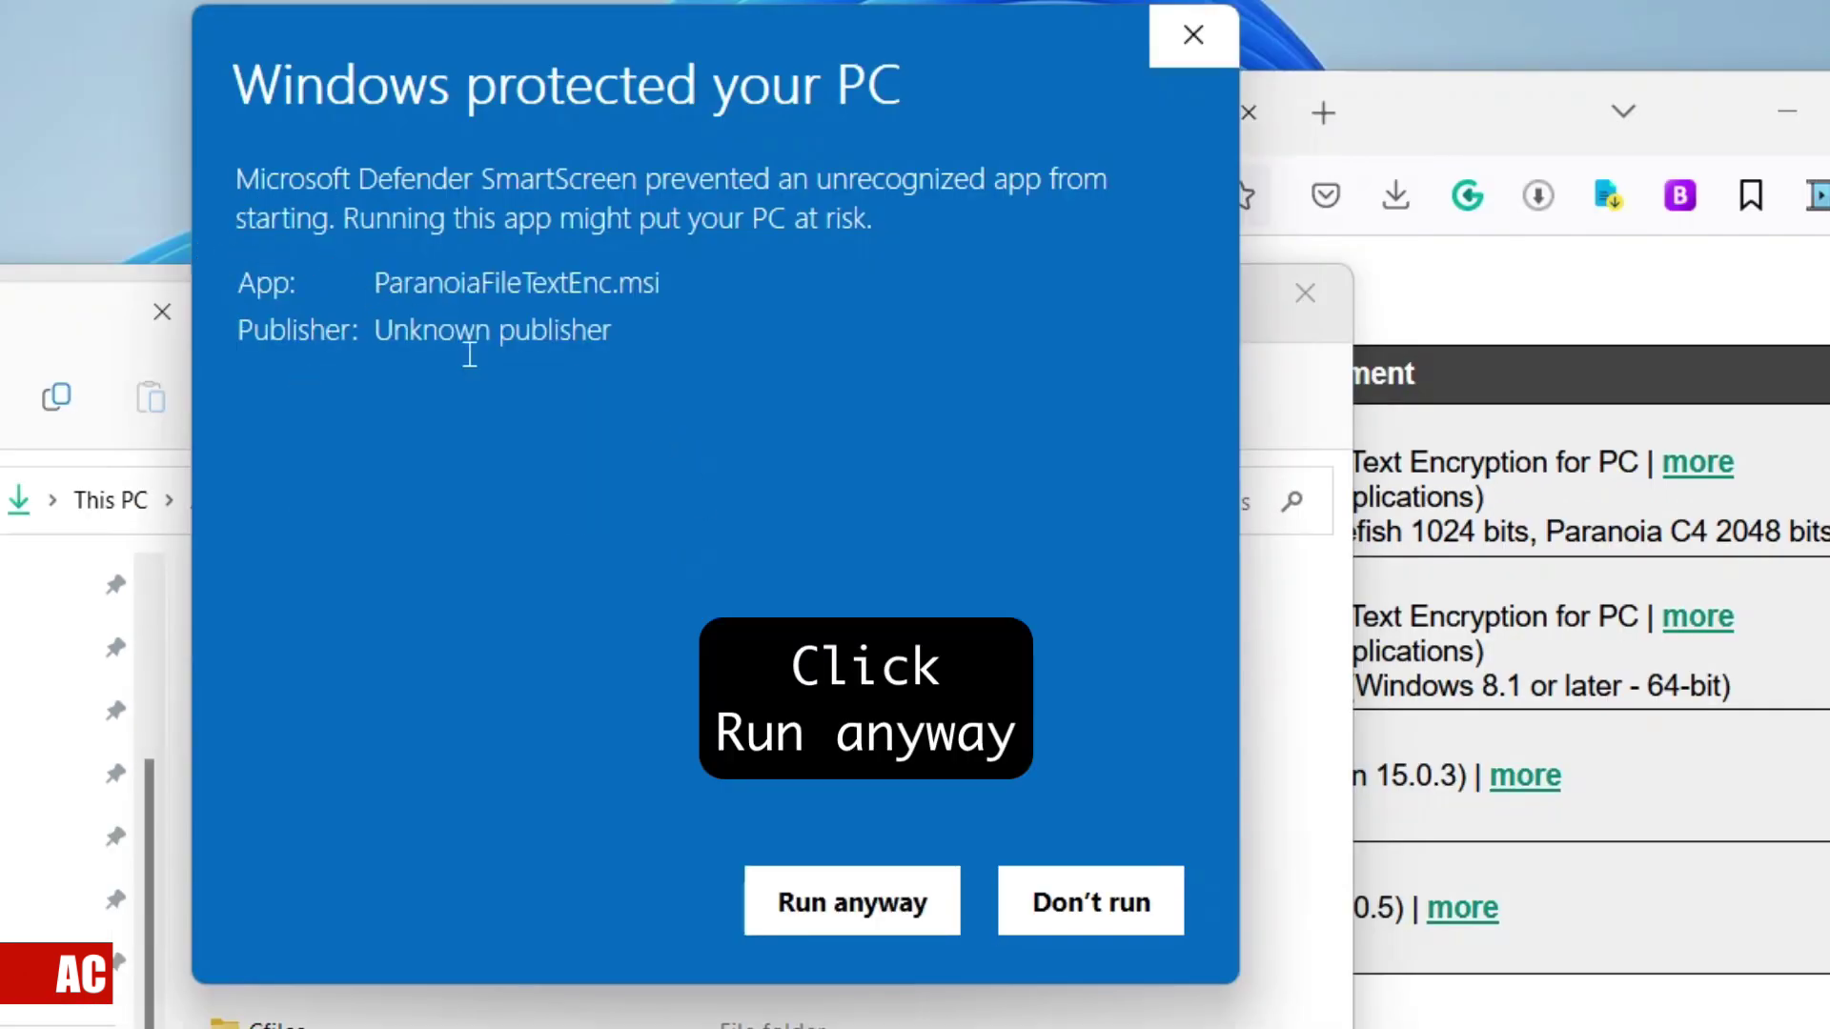
pyautogui.click(801, 896)
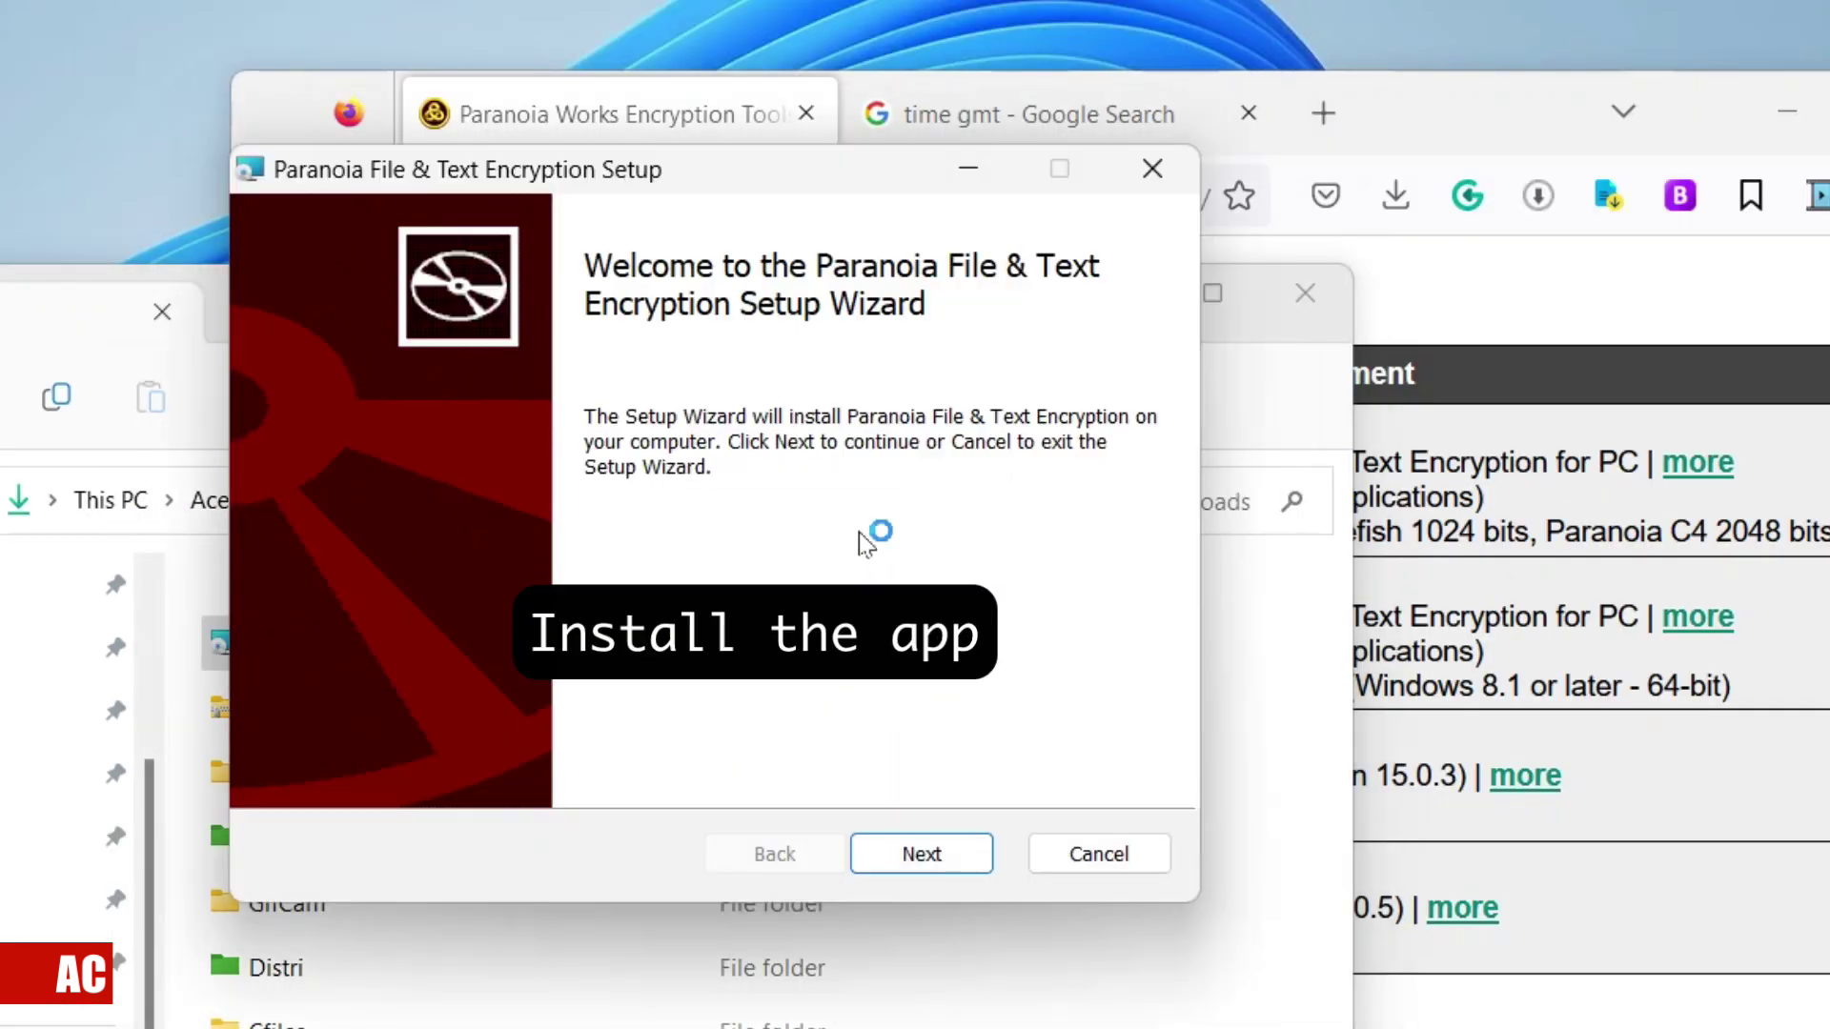
pyautogui.click(930, 854)
pyautogui.click(922, 846)
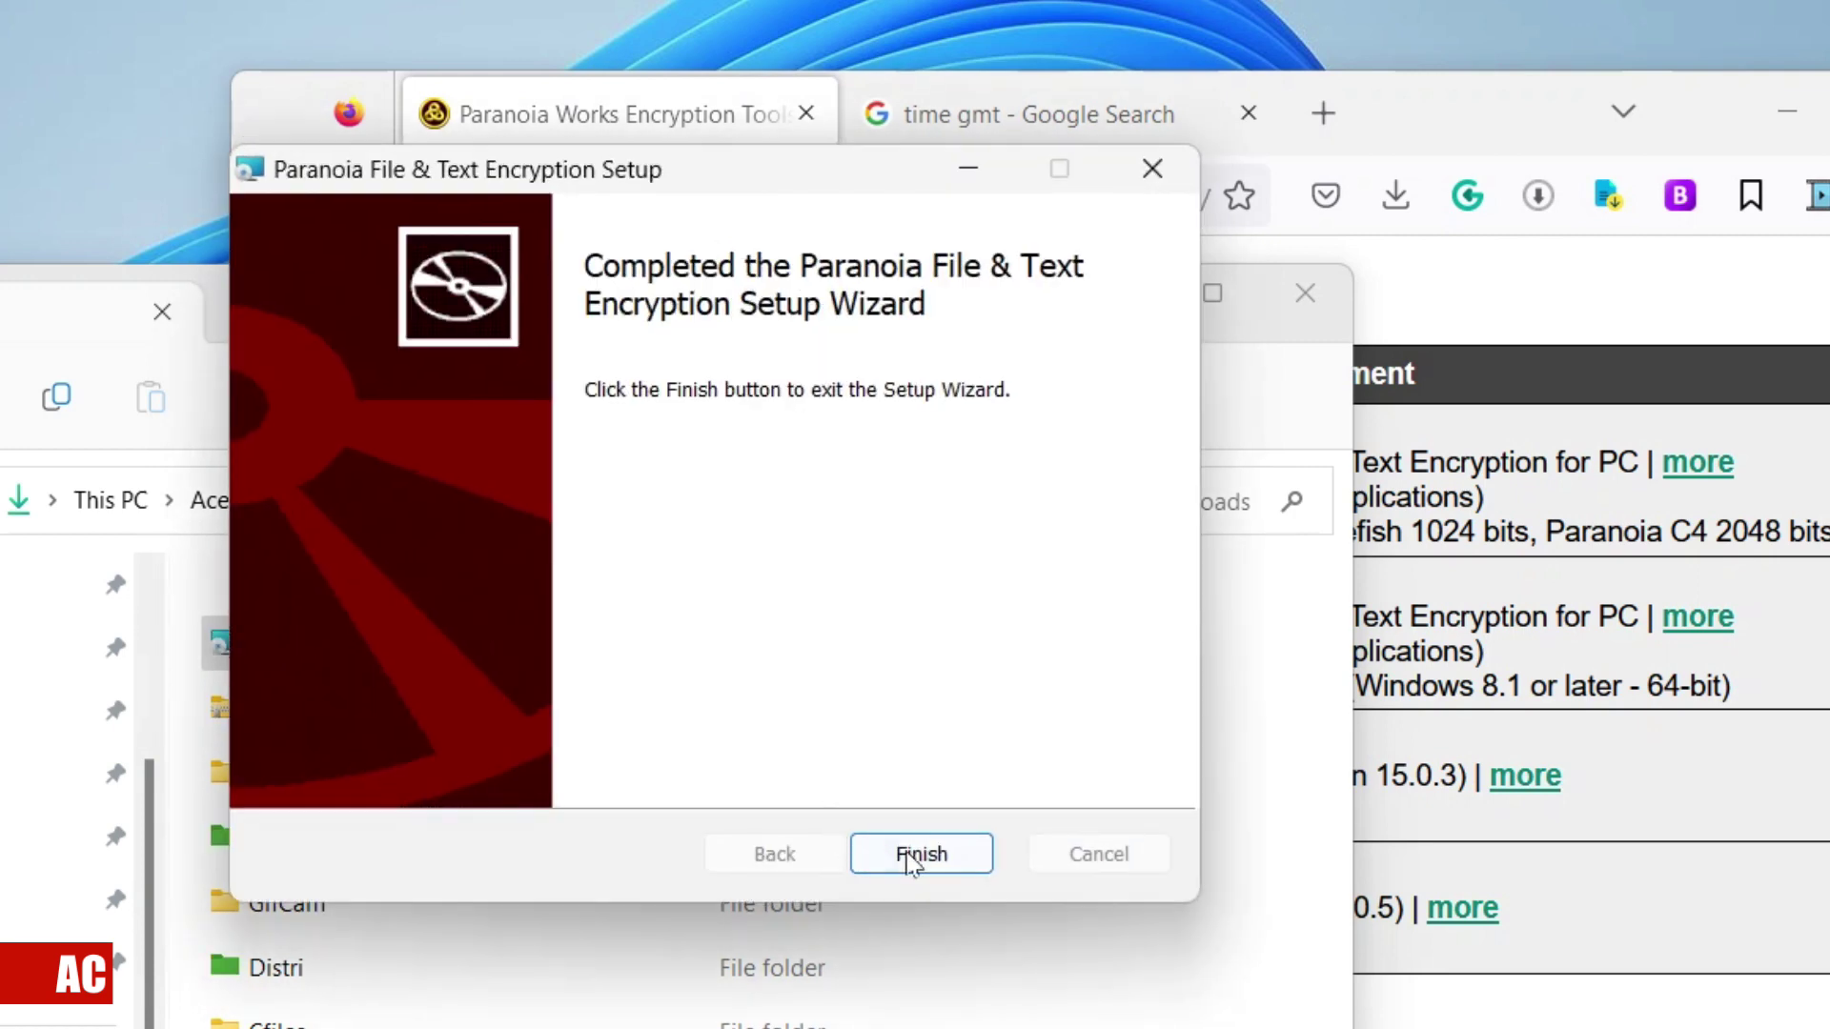
pyautogui.click(918, 854)
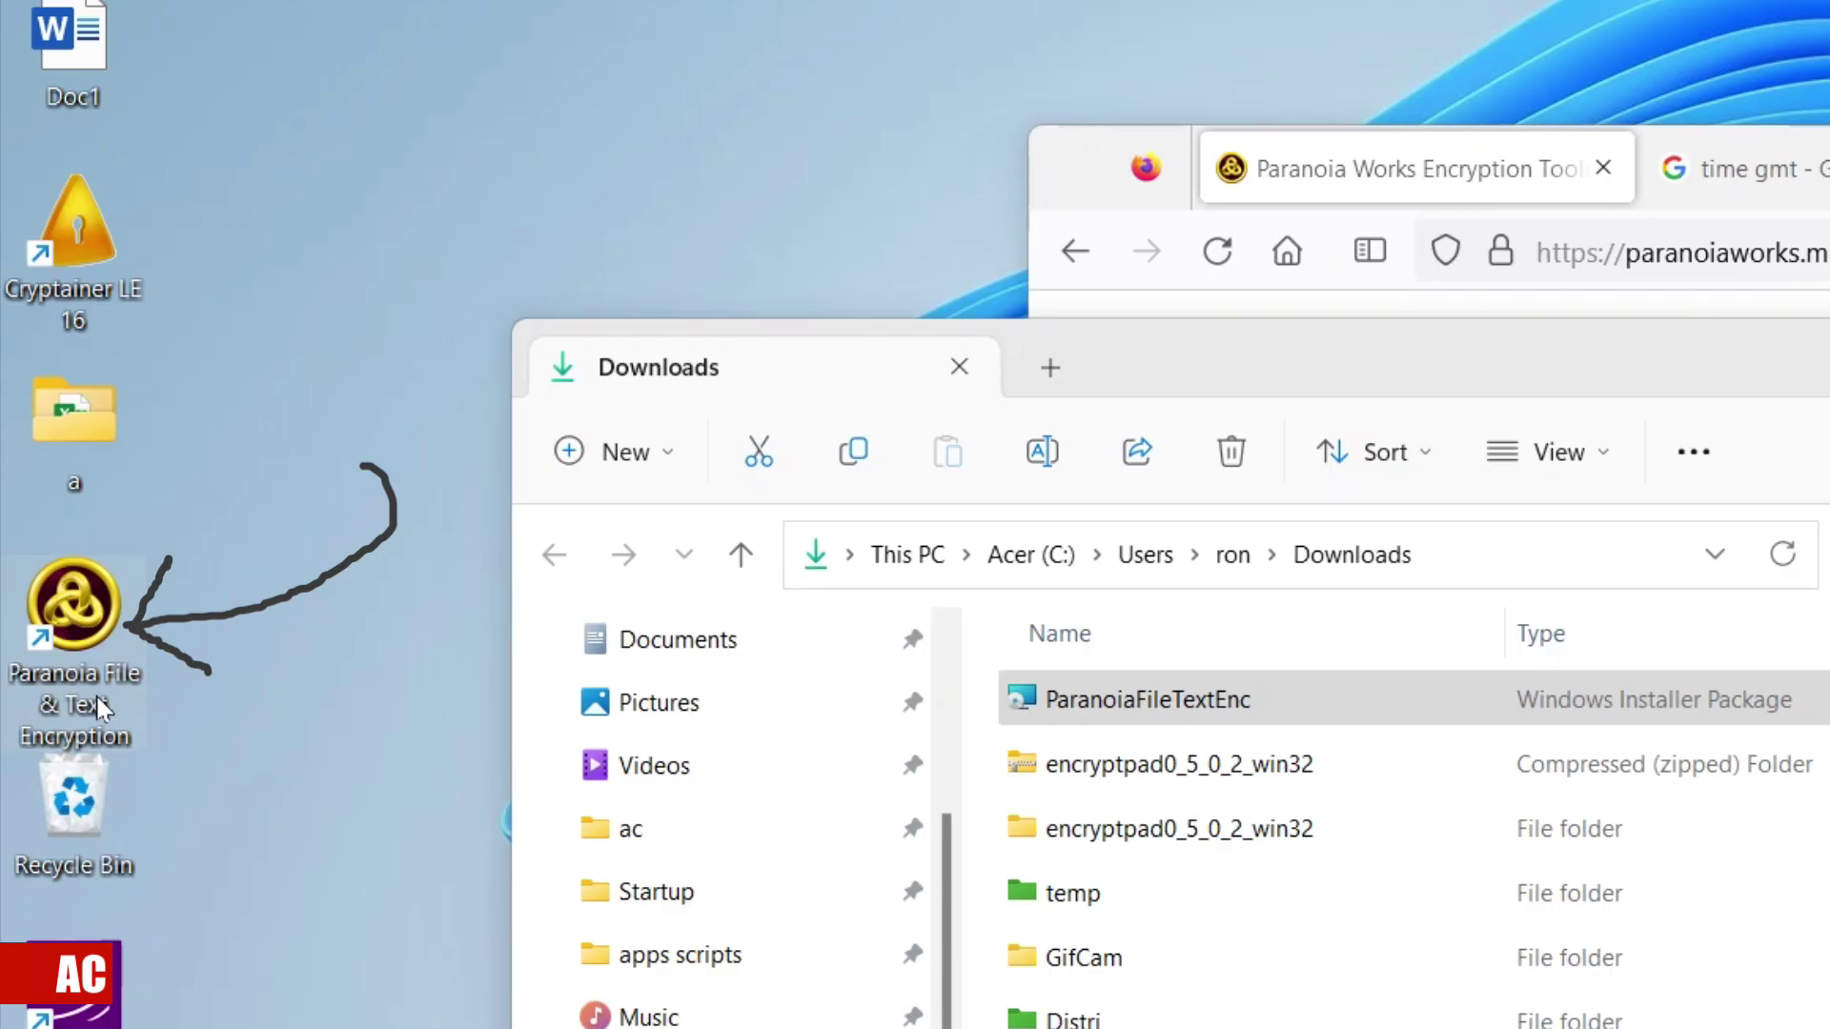
# Launch Paranoia File & Text Encryption from its desktop shortcut and open Paranoia File Encryption.
pyautogui.rightClick(100, 707)
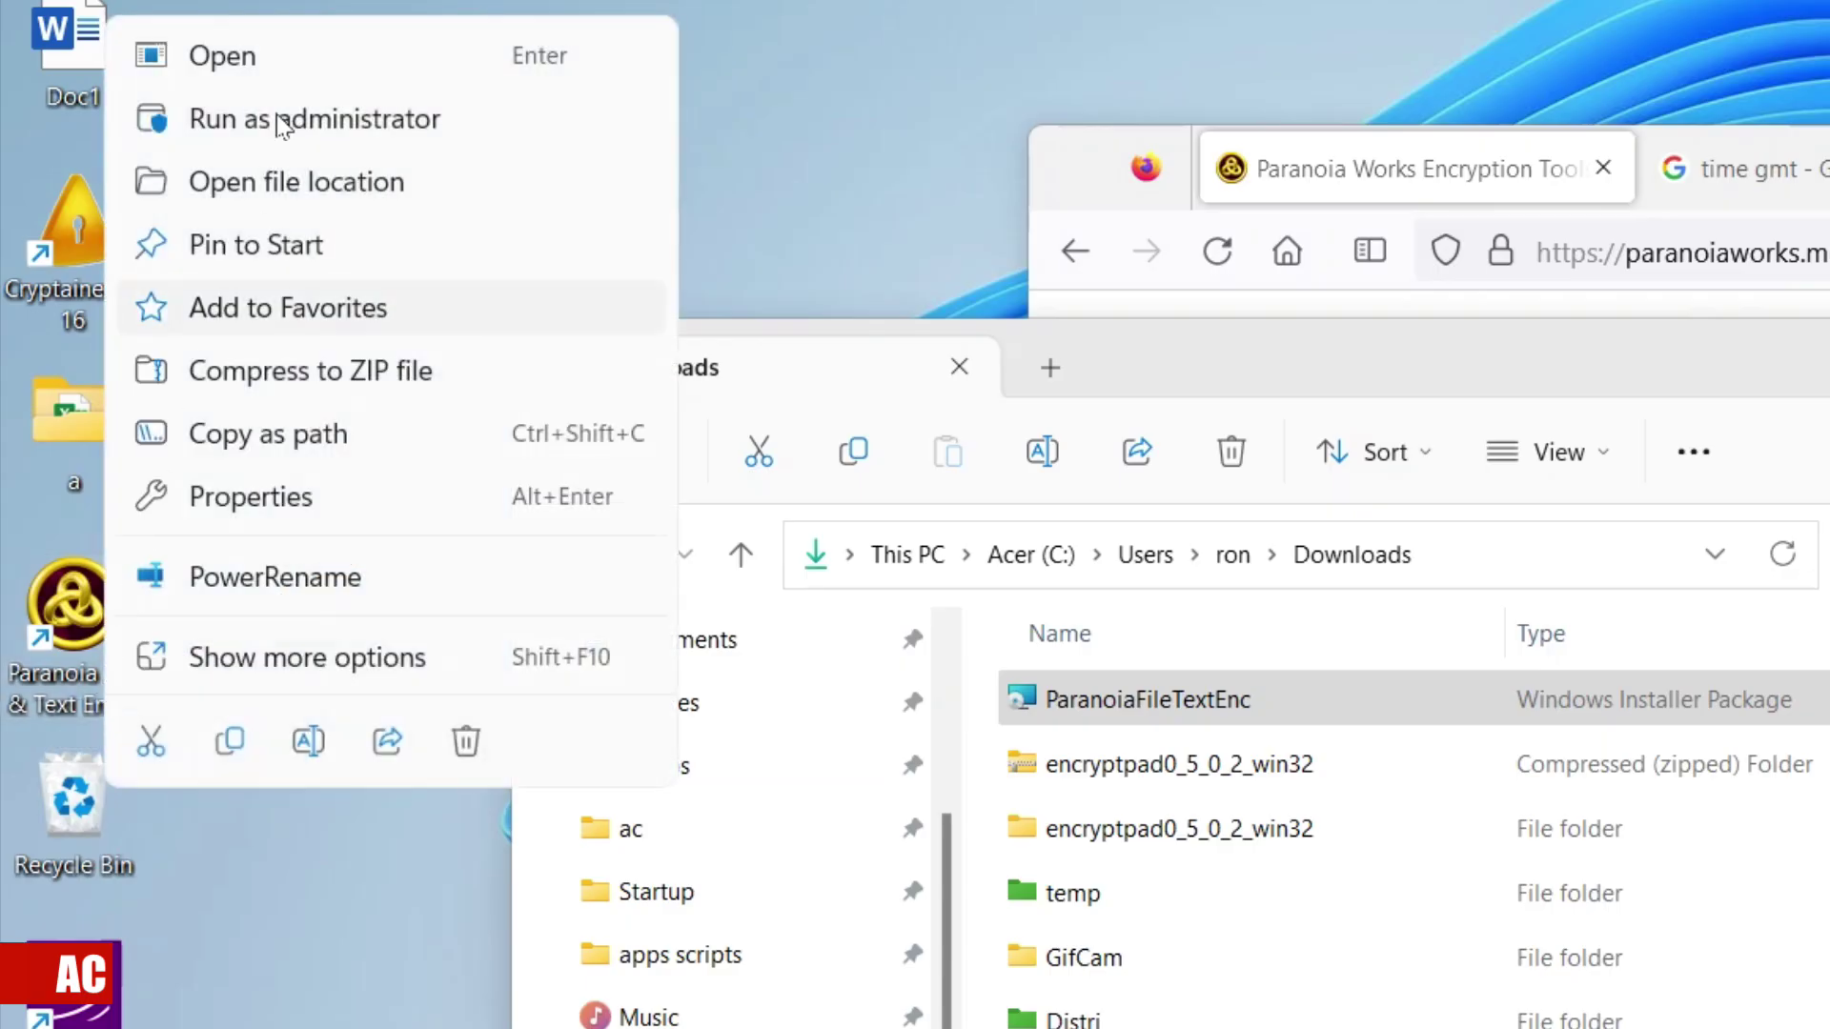
pyautogui.click(294, 65)
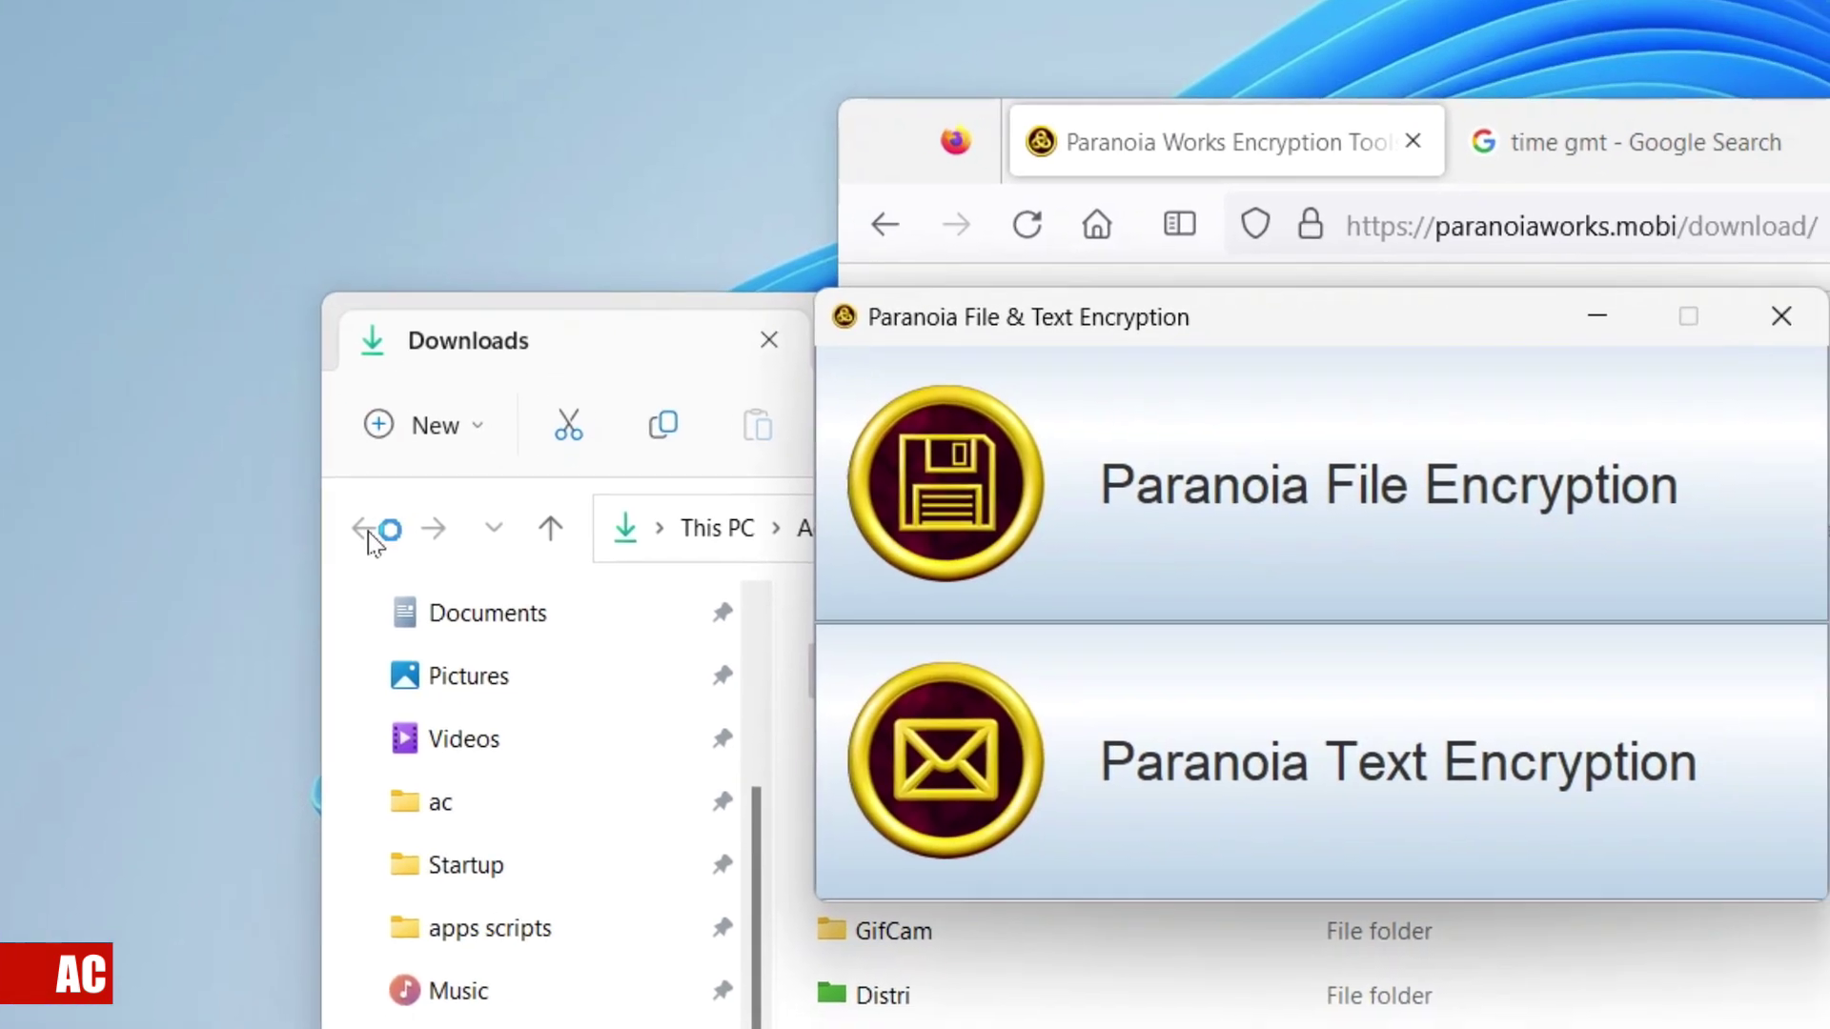
pyautogui.click(1360, 523)
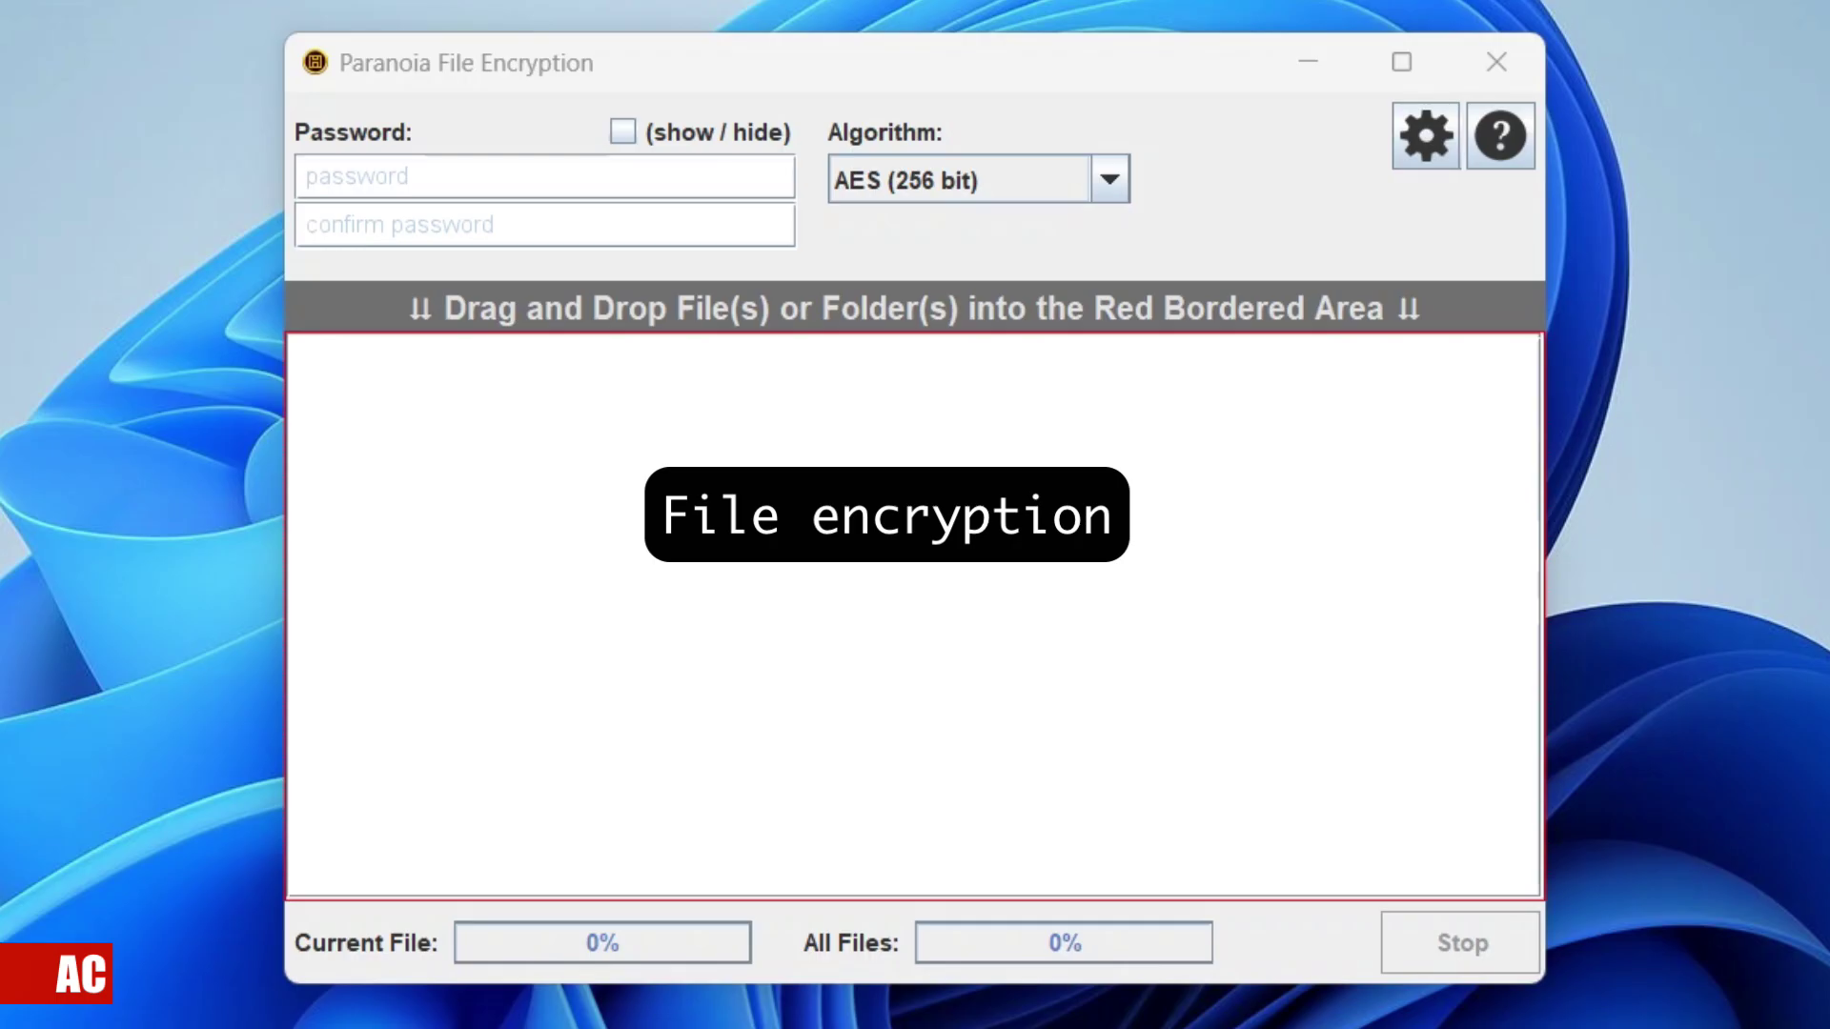
# Read the about/help information, then browse the Algorithm list, keeping AES (256 bit).
pyautogui.click(1504, 138)
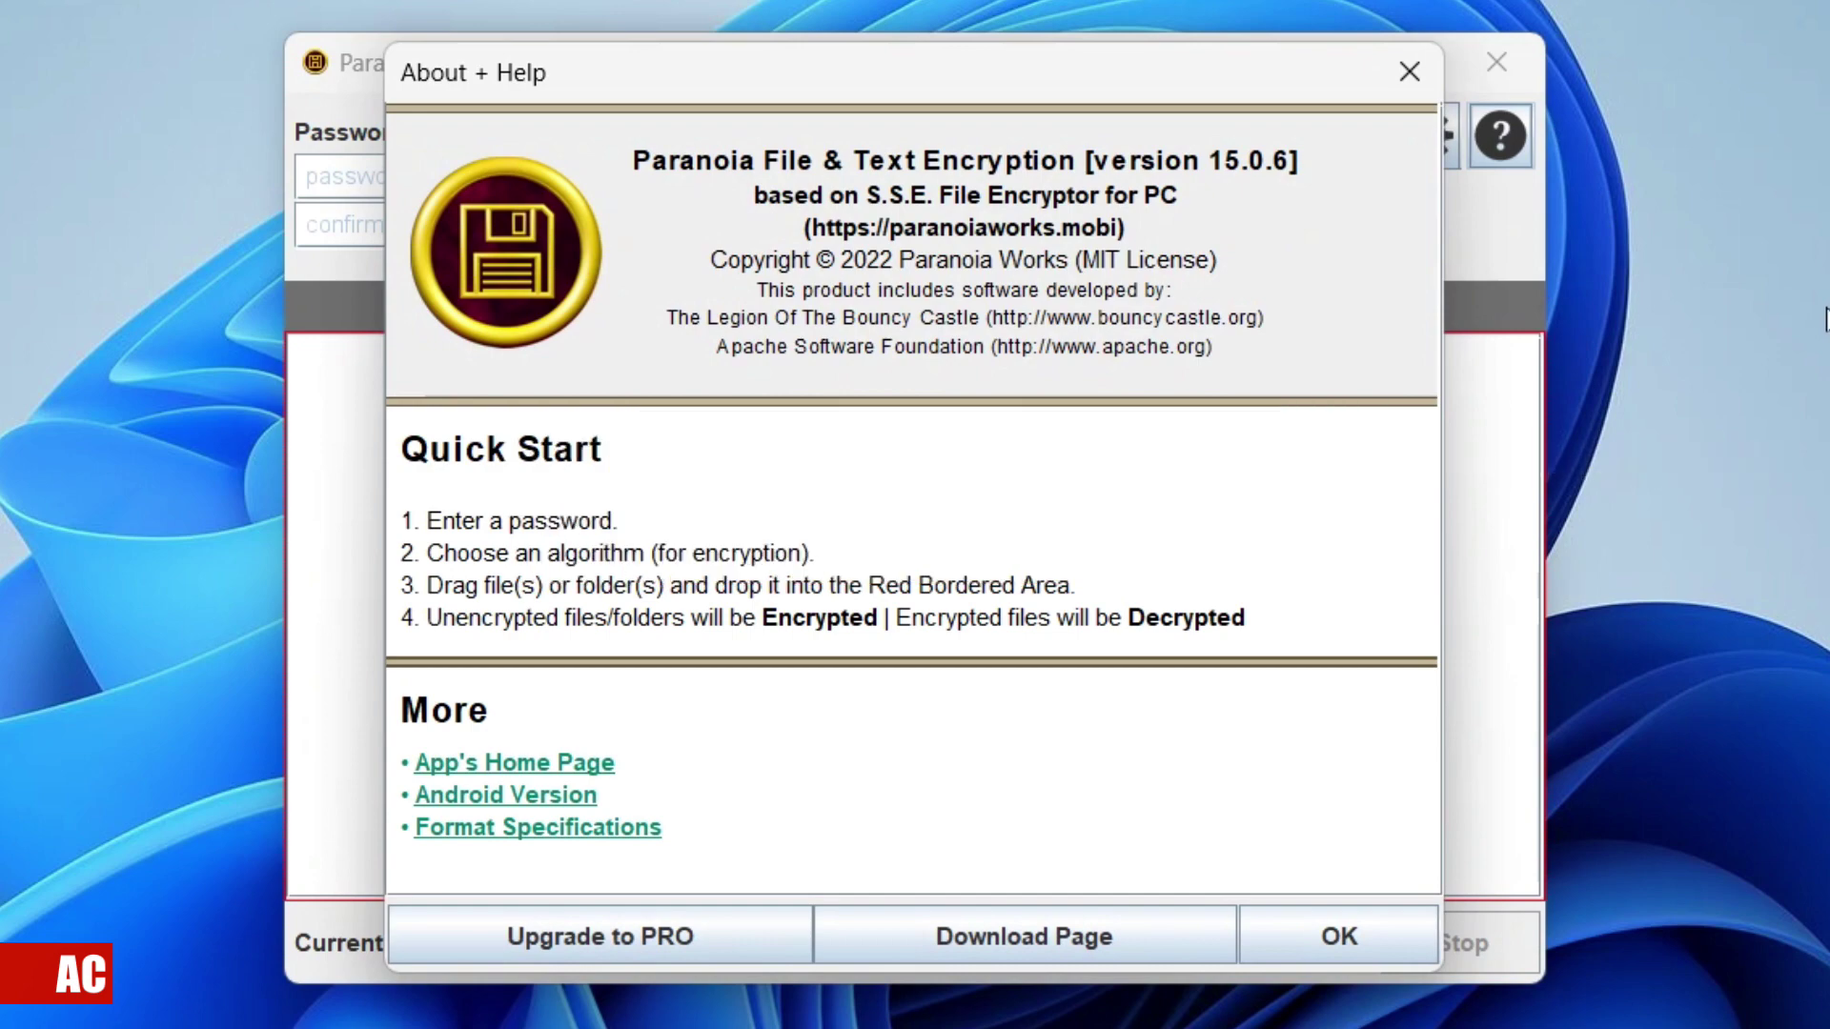
pyautogui.click(1408, 73)
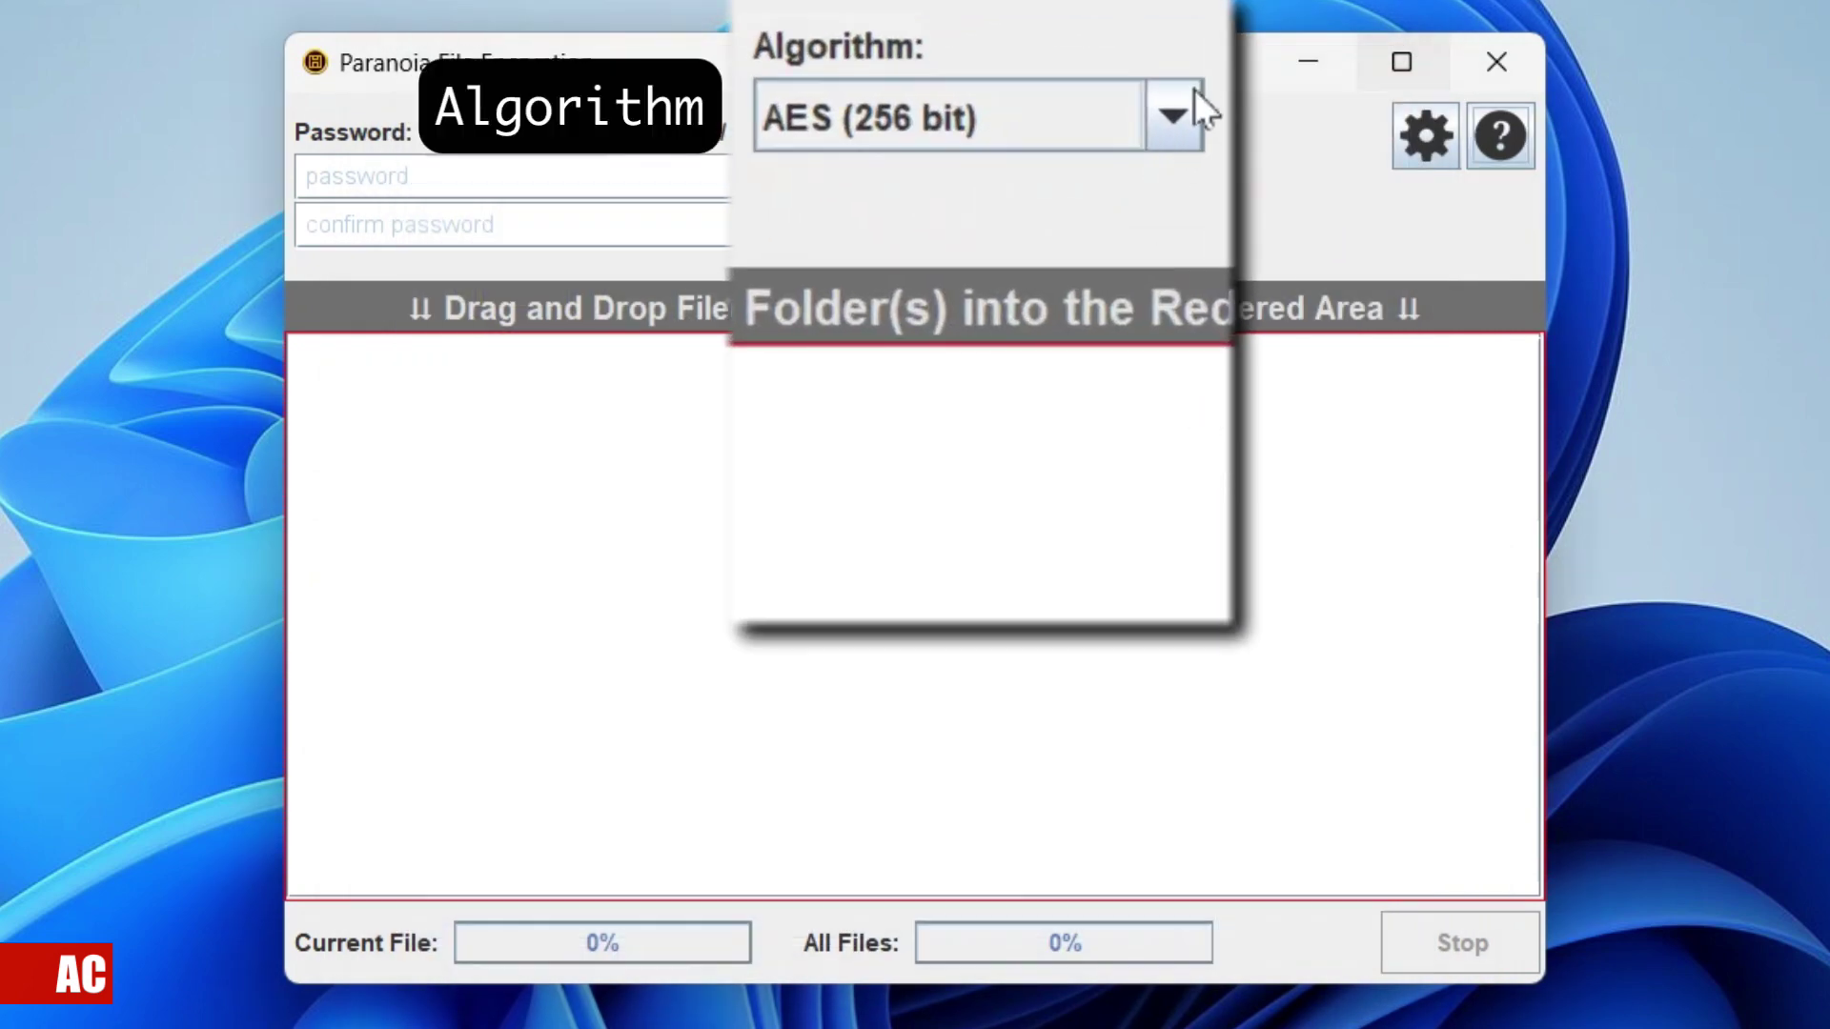
pyautogui.click(1193, 91)
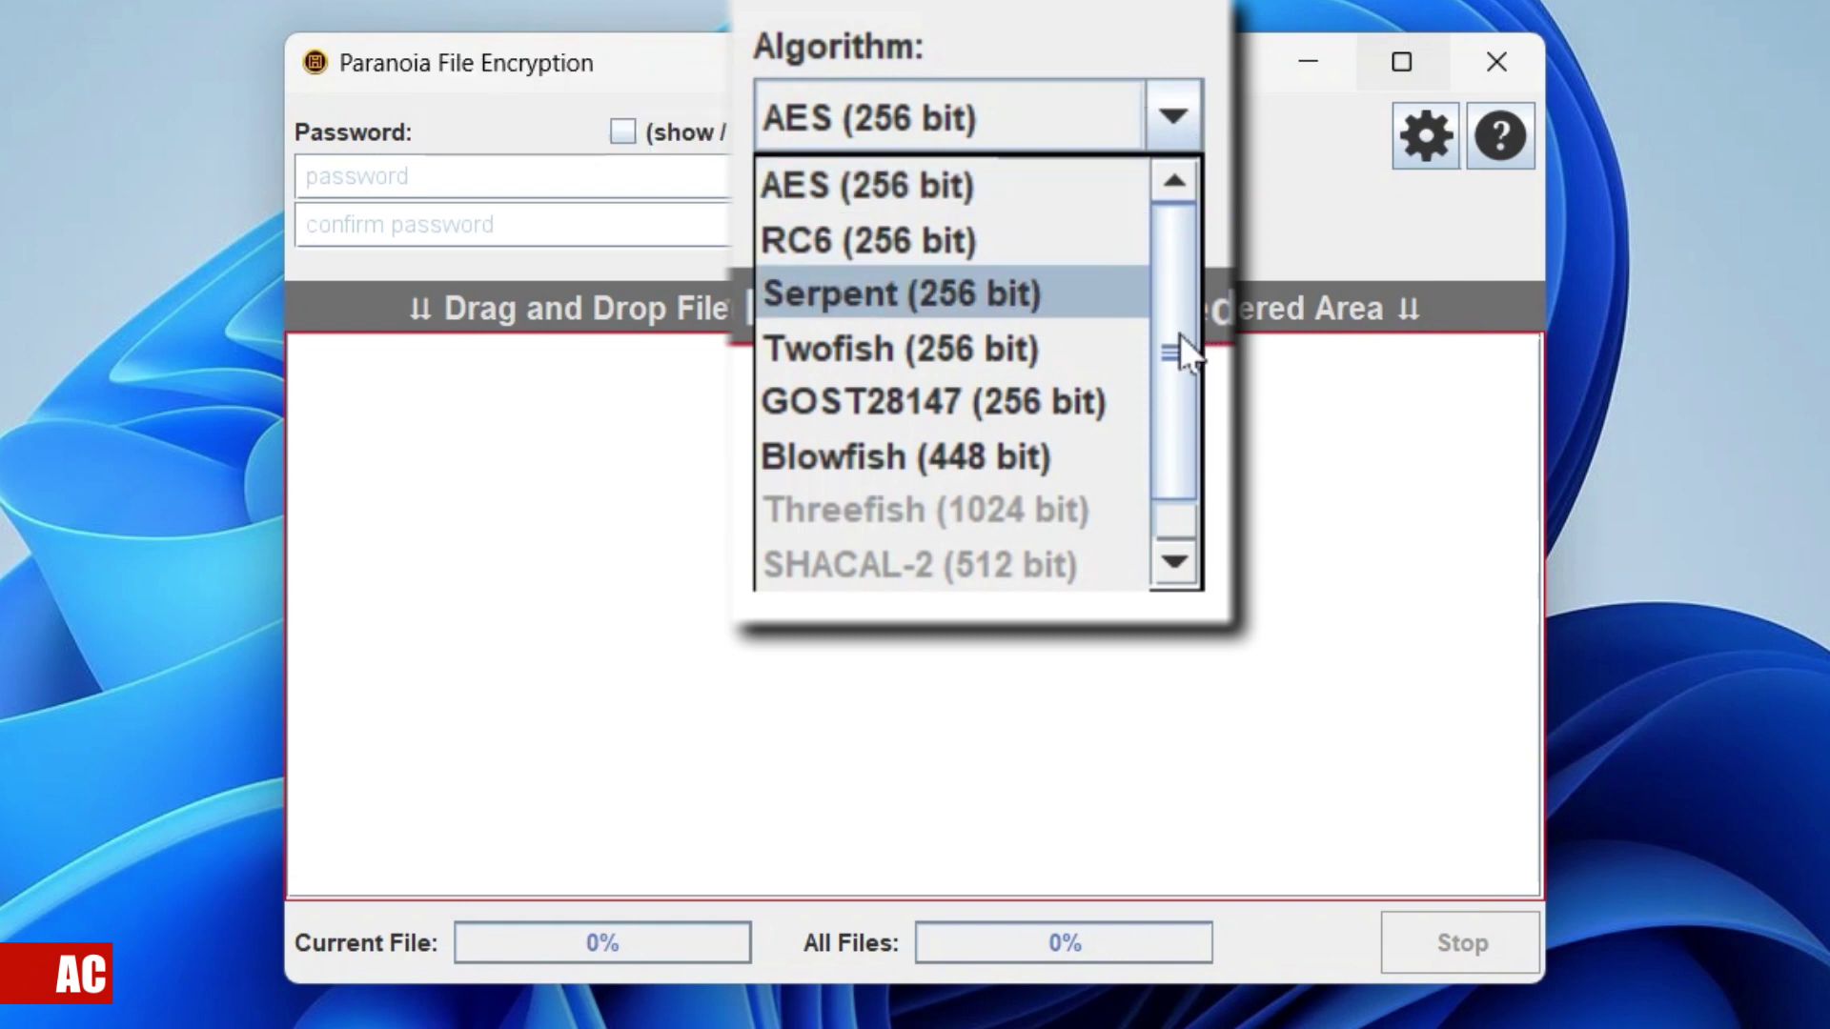
pyautogui.scroll(-1, 1172, 528)
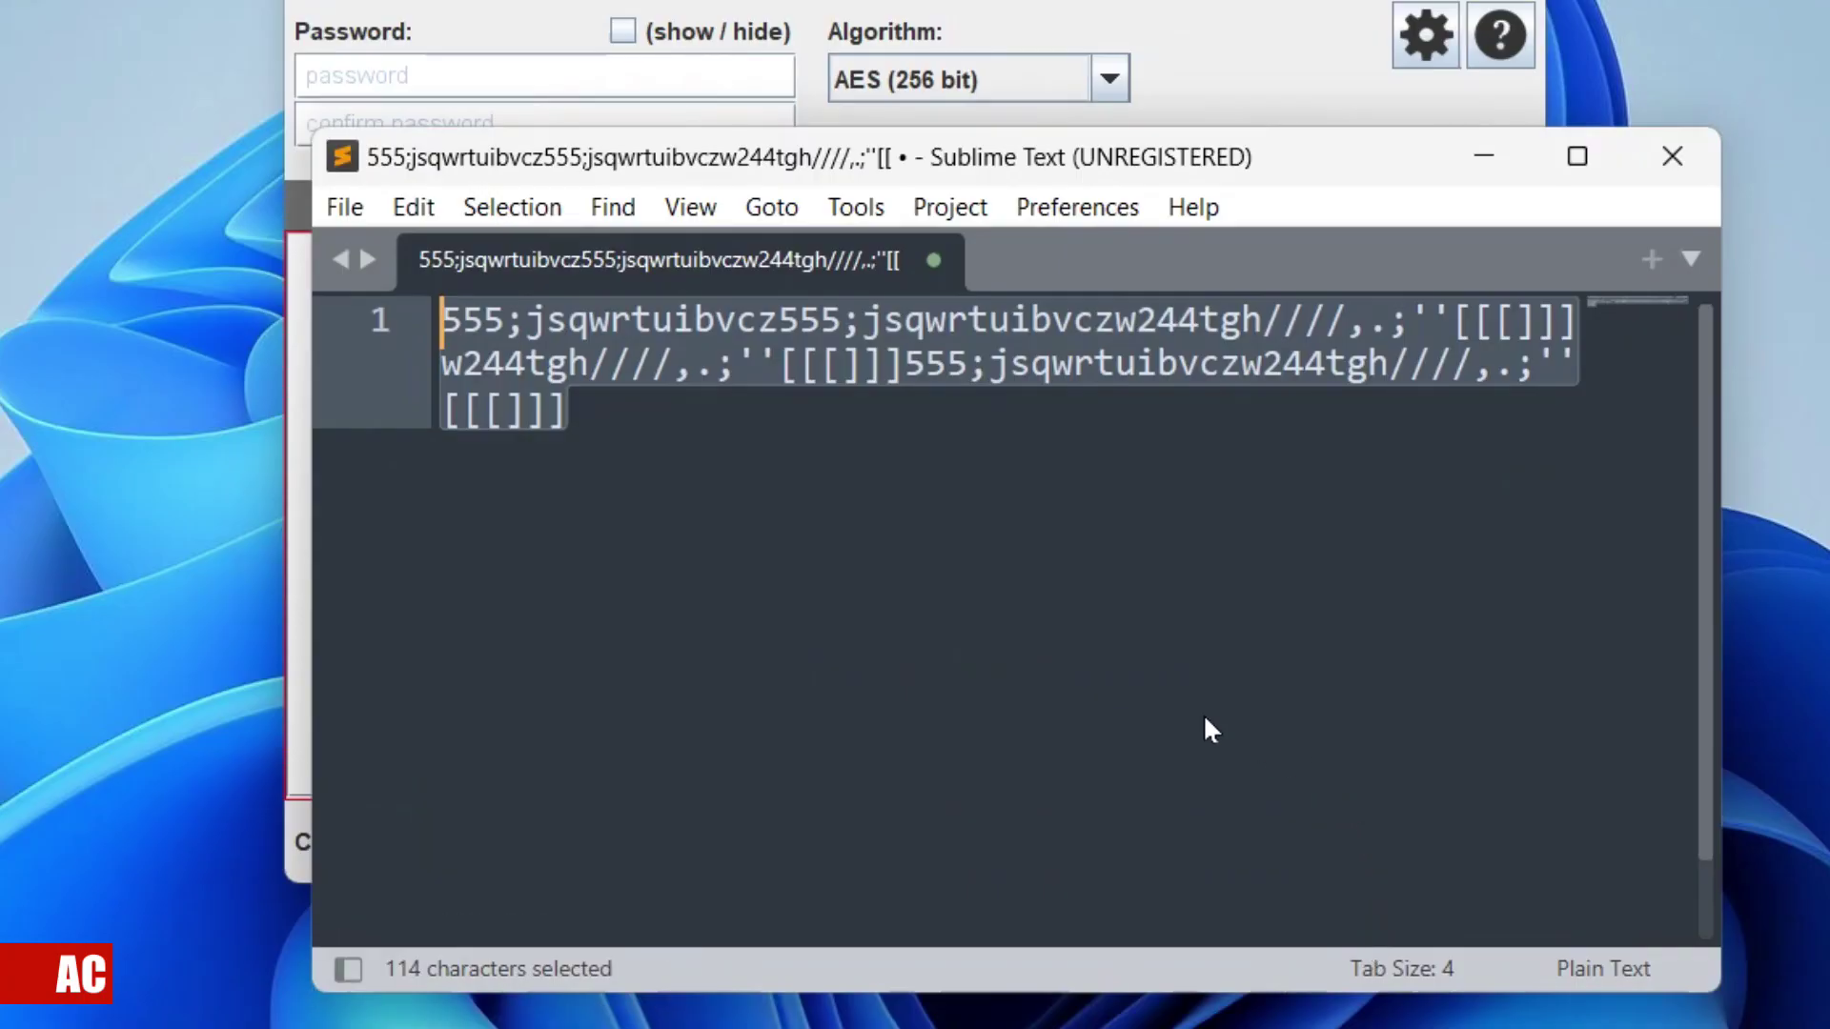
# Copy the selected 114-character string in Sublime Text and return to the Password field.
pyautogui.rightClick(592, 359)
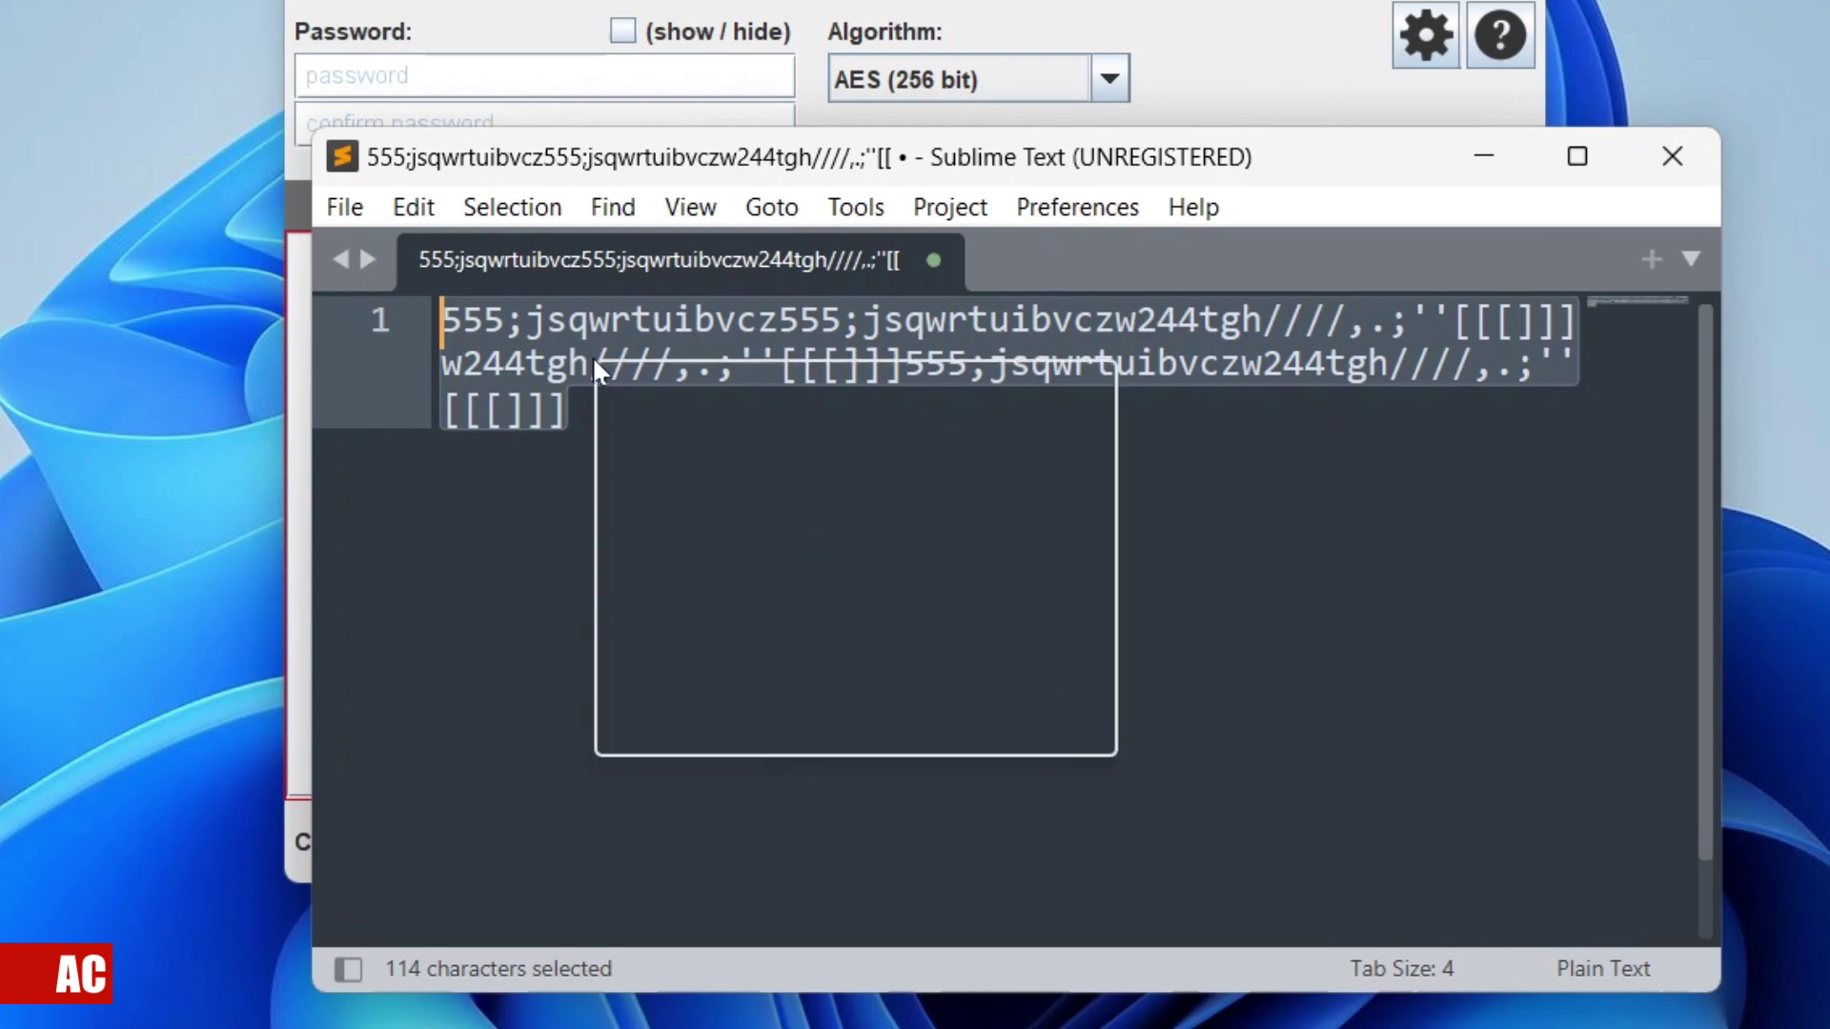
pyautogui.click(675, 488)
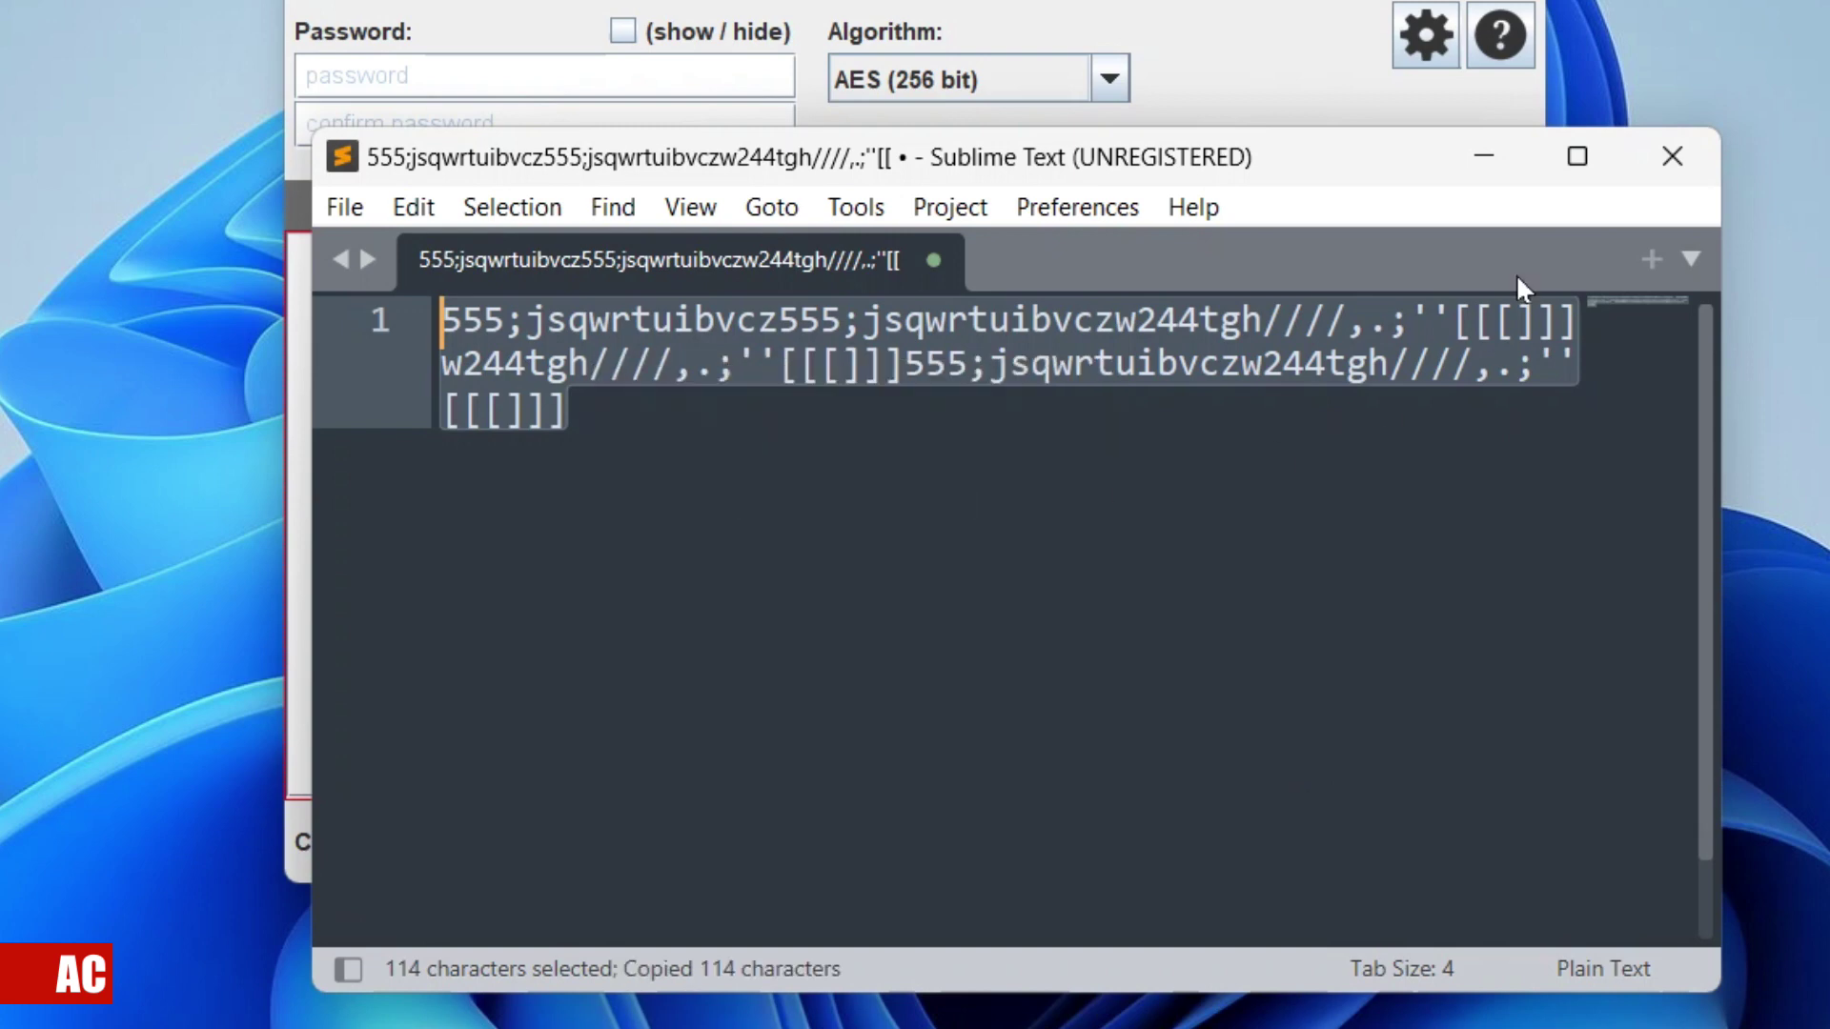
pyautogui.click(1483, 156)
pyautogui.click(429, 176)
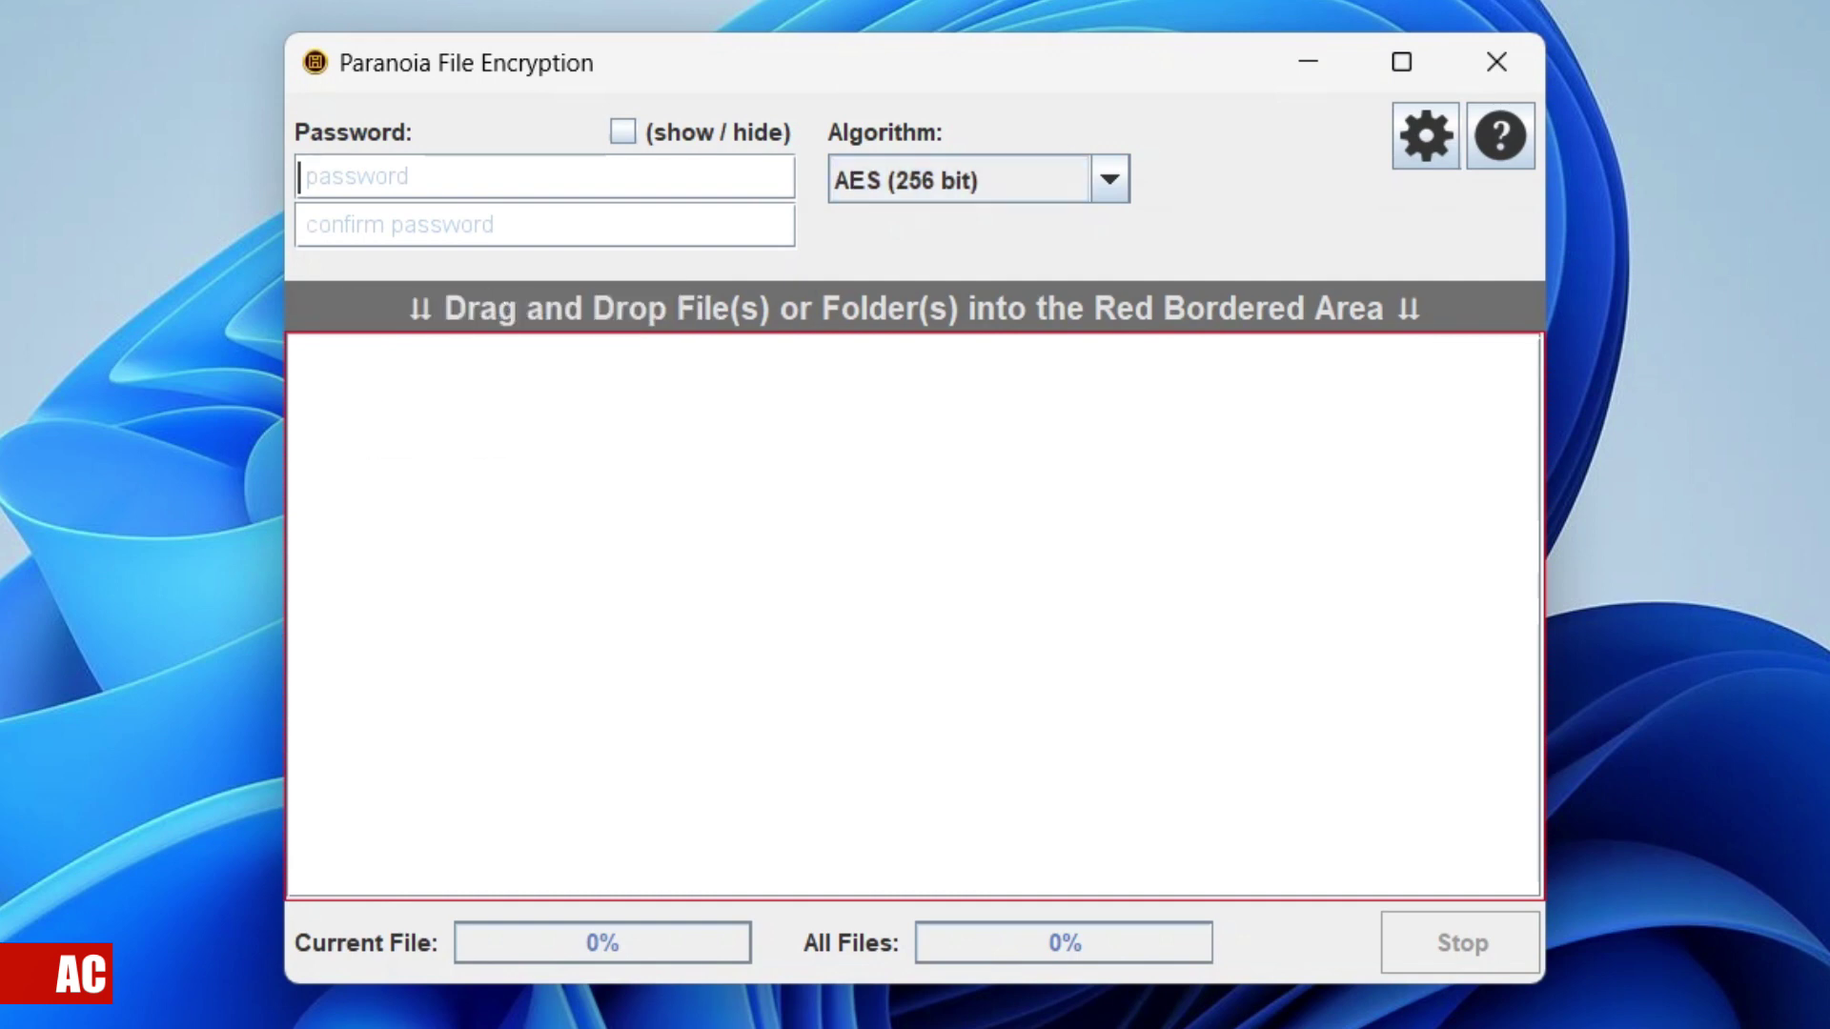
# Paste the copied string into both Password and Confirm Password.
pyautogui.hotkey('ctrl', 'v')
pyautogui.press('Tab')
pyautogui.hotkey('ctrl', 'v')
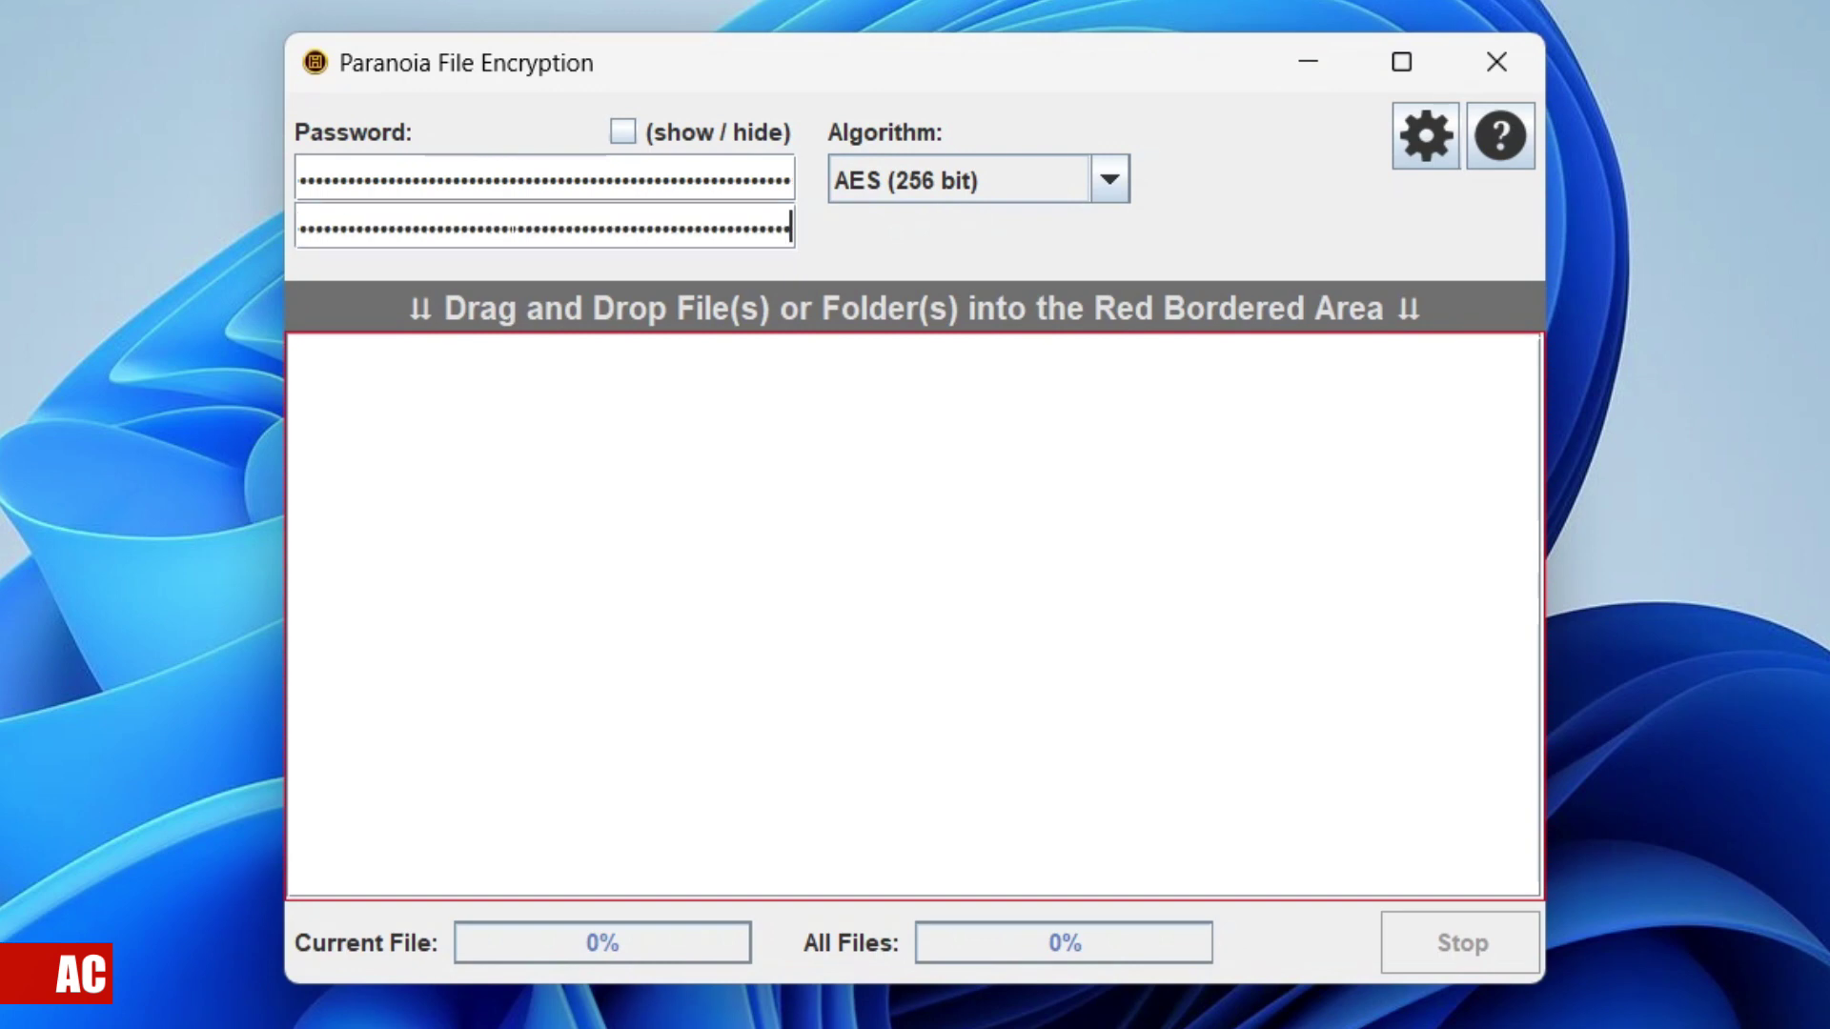
# Drop Doc1.docx into the drop area to create Doc1.docx.enc on the Desktop.
pyautogui.moveTo(33, 548); pyautogui.dragTo(742, 572)
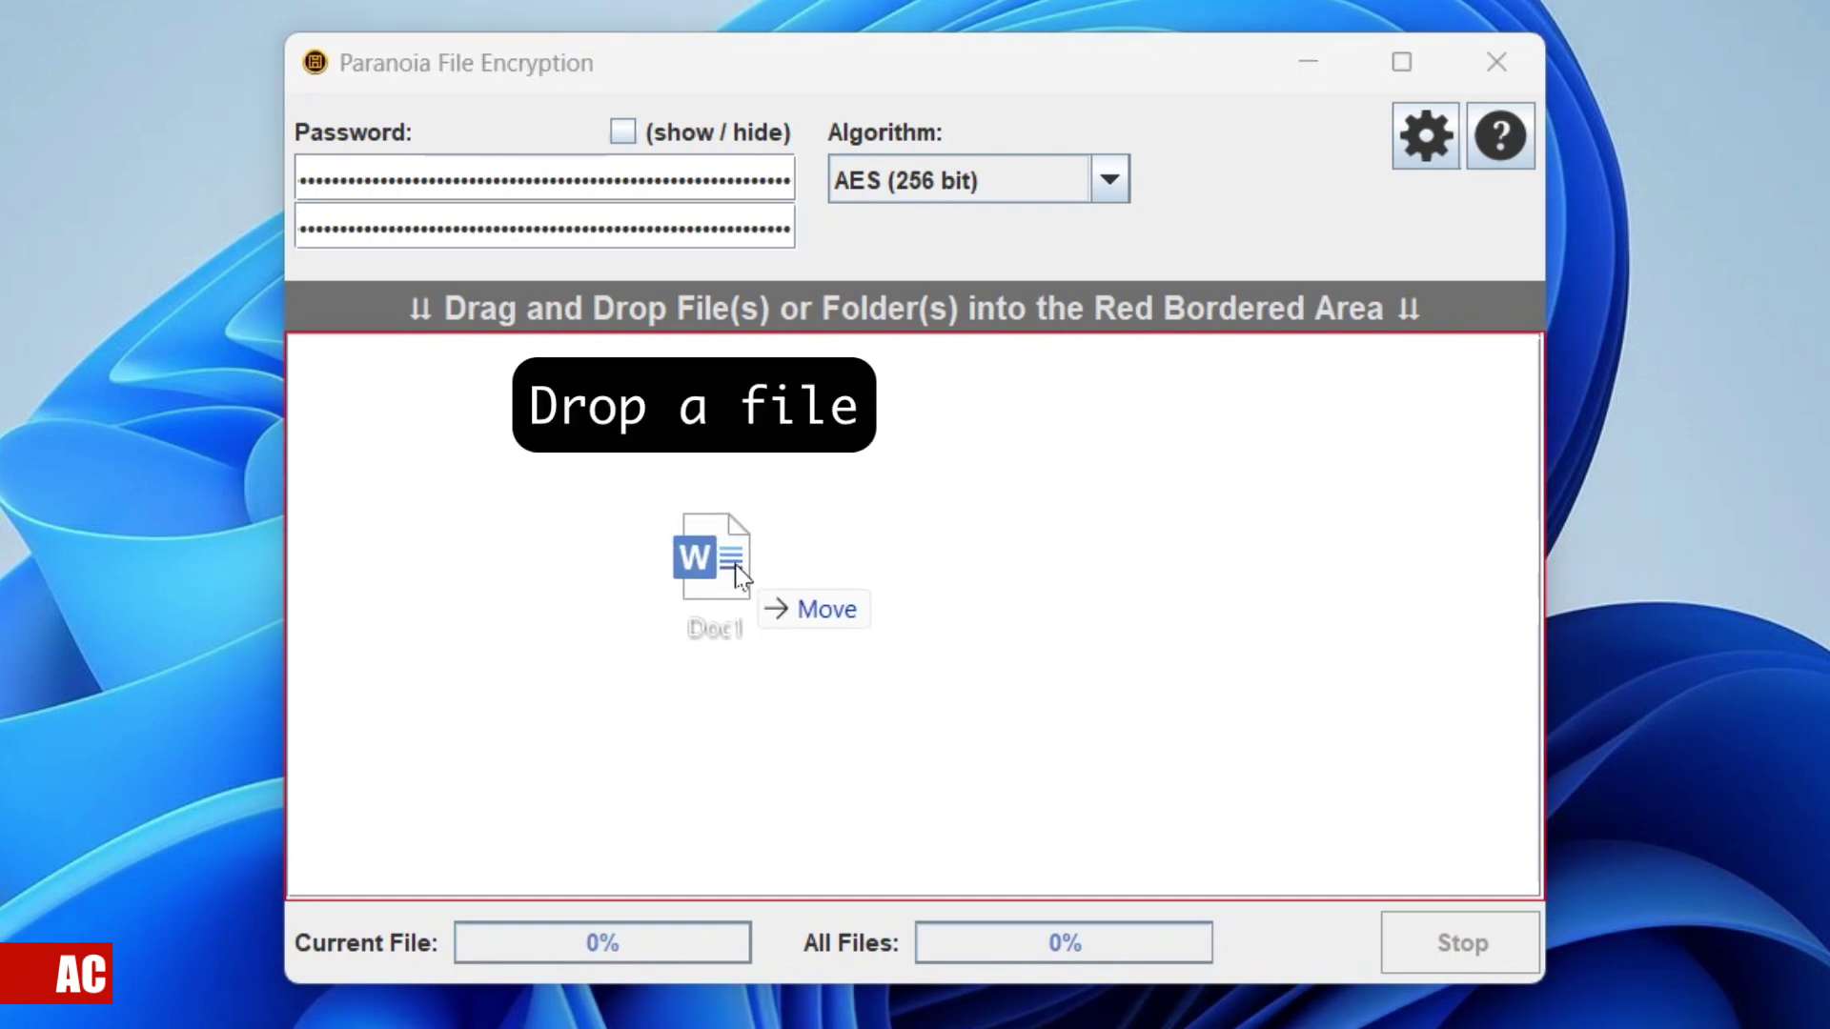
pyautogui.moveTo(742, 572); pyautogui.dragTo(742, 576)
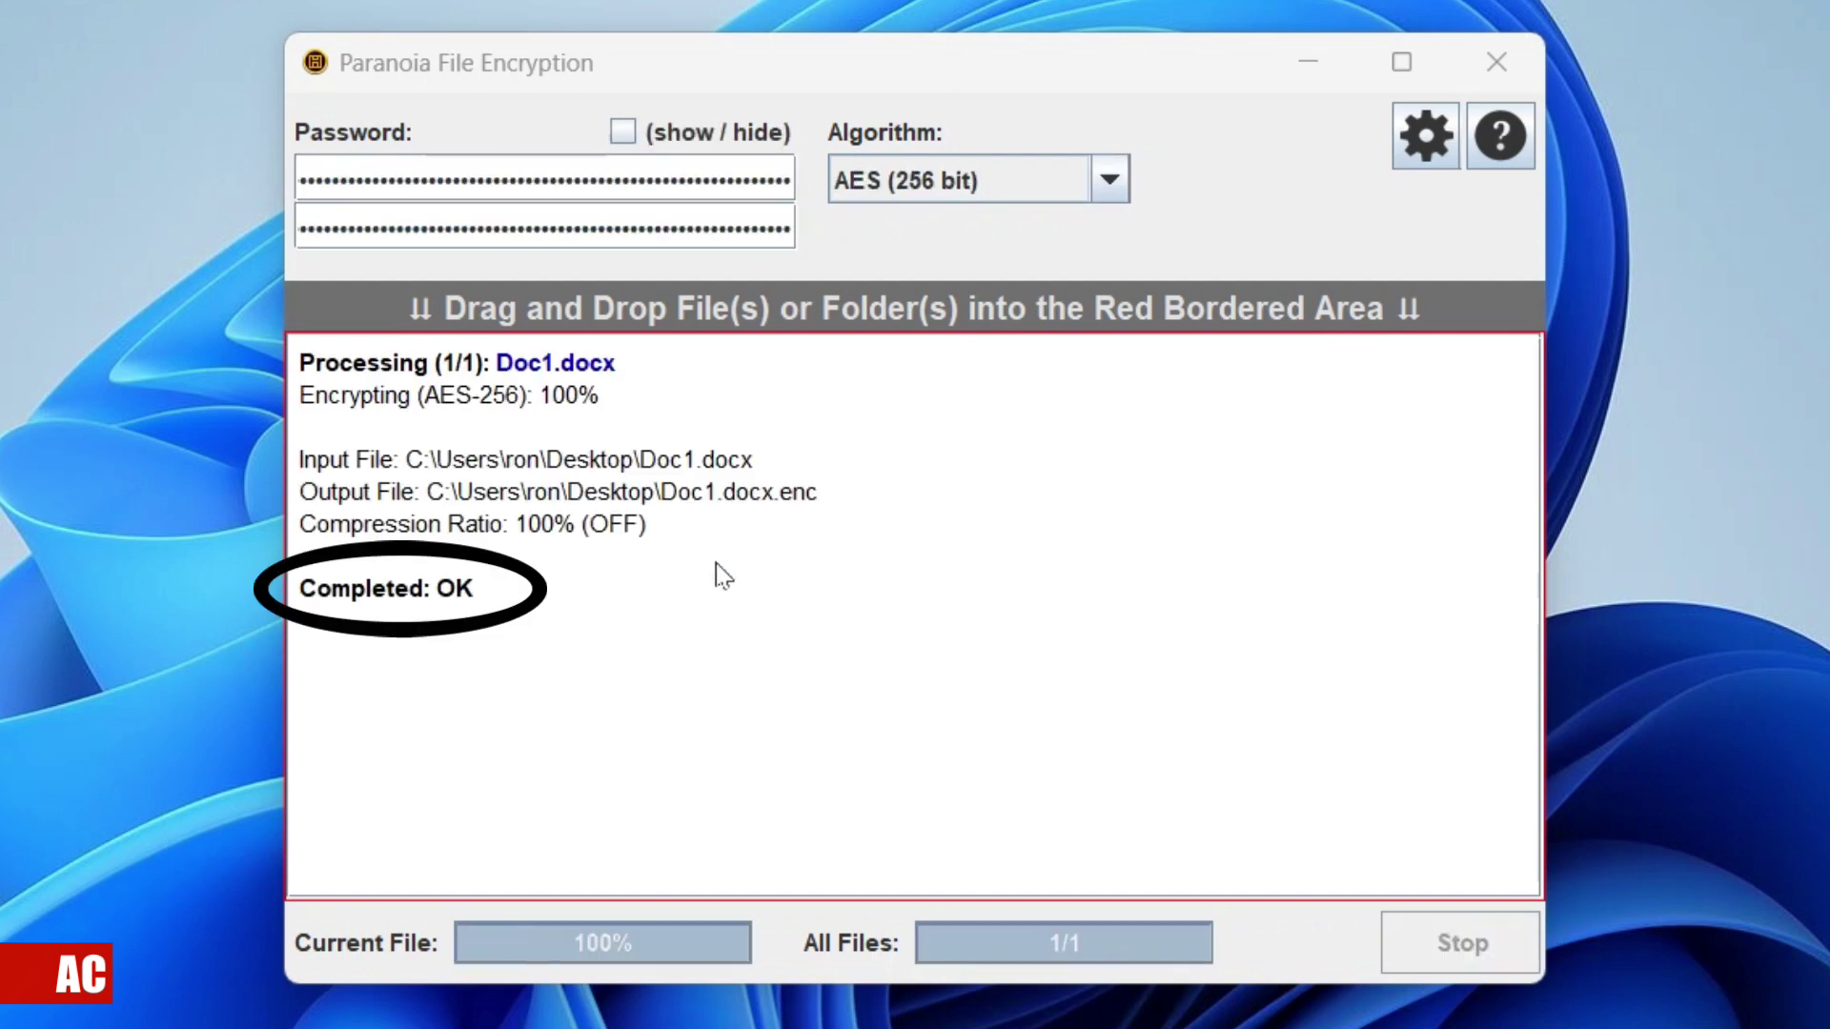
pyautogui.click(552, 991)
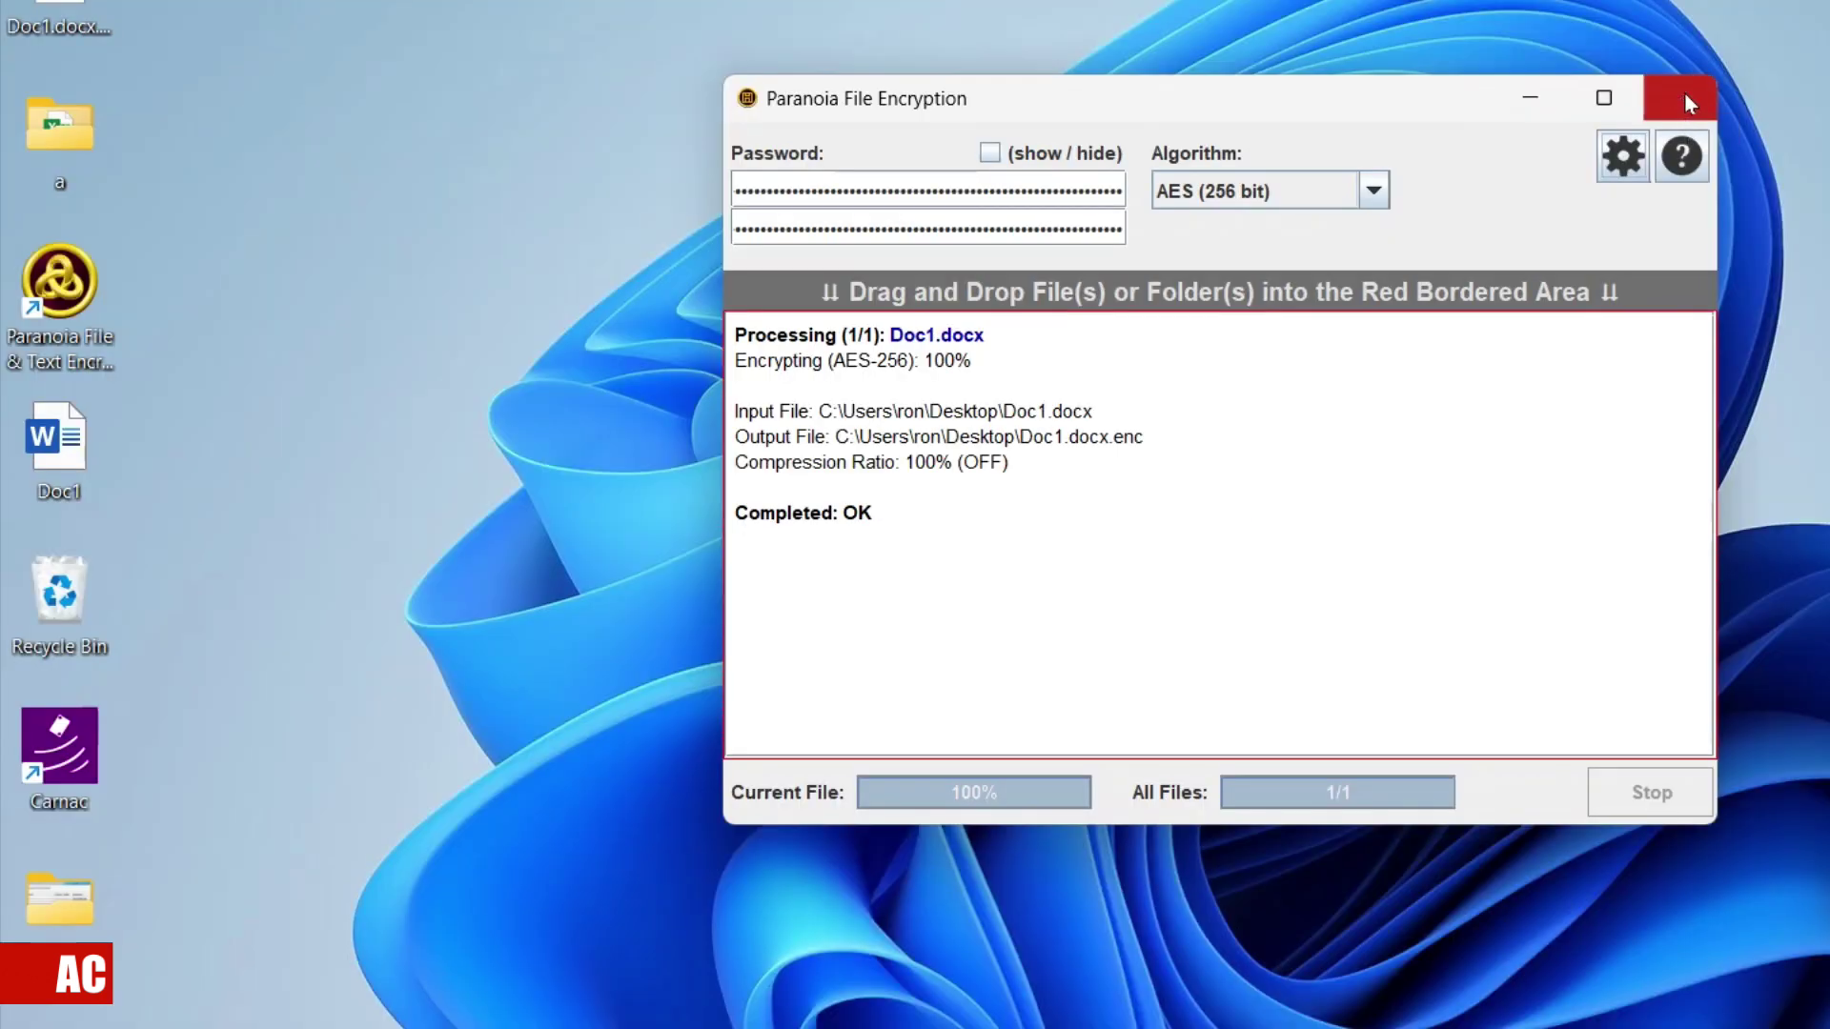
# Restart Paranoia File & Text Encryption and reopen the File Encryption tool.
pyautogui.click(1682, 99)
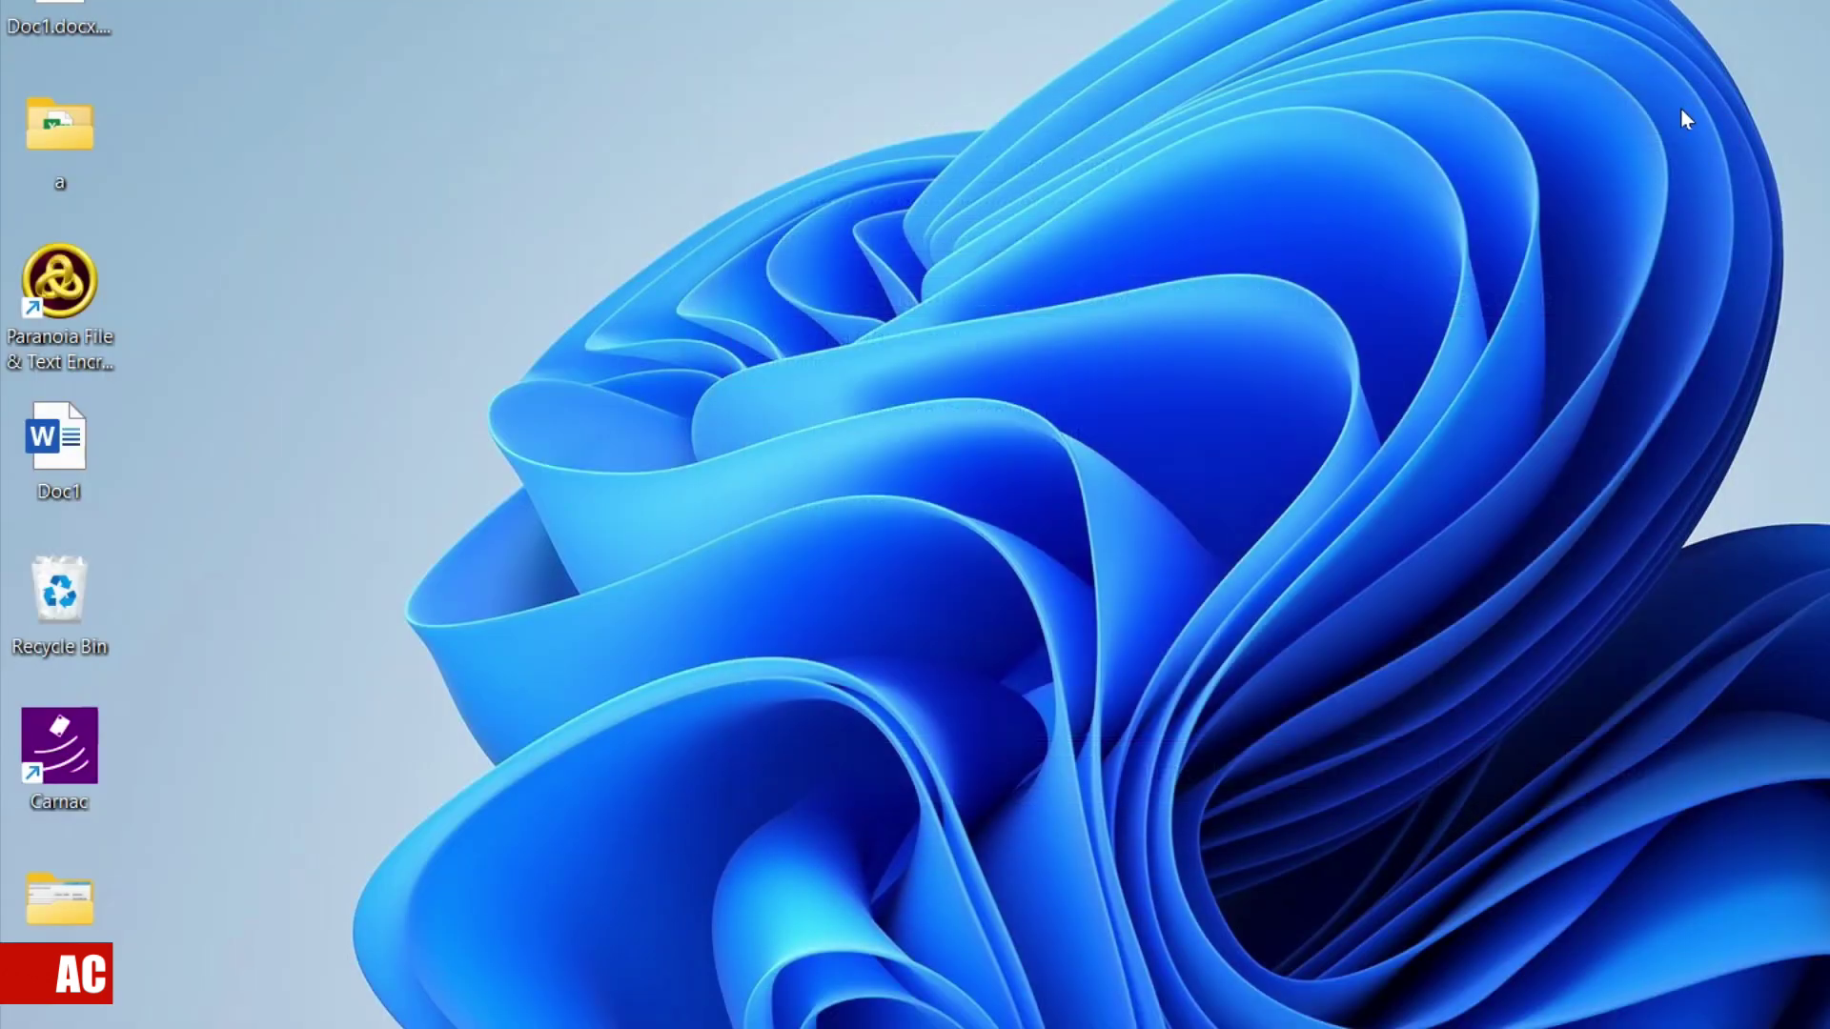
pyautogui.click(63, 310)
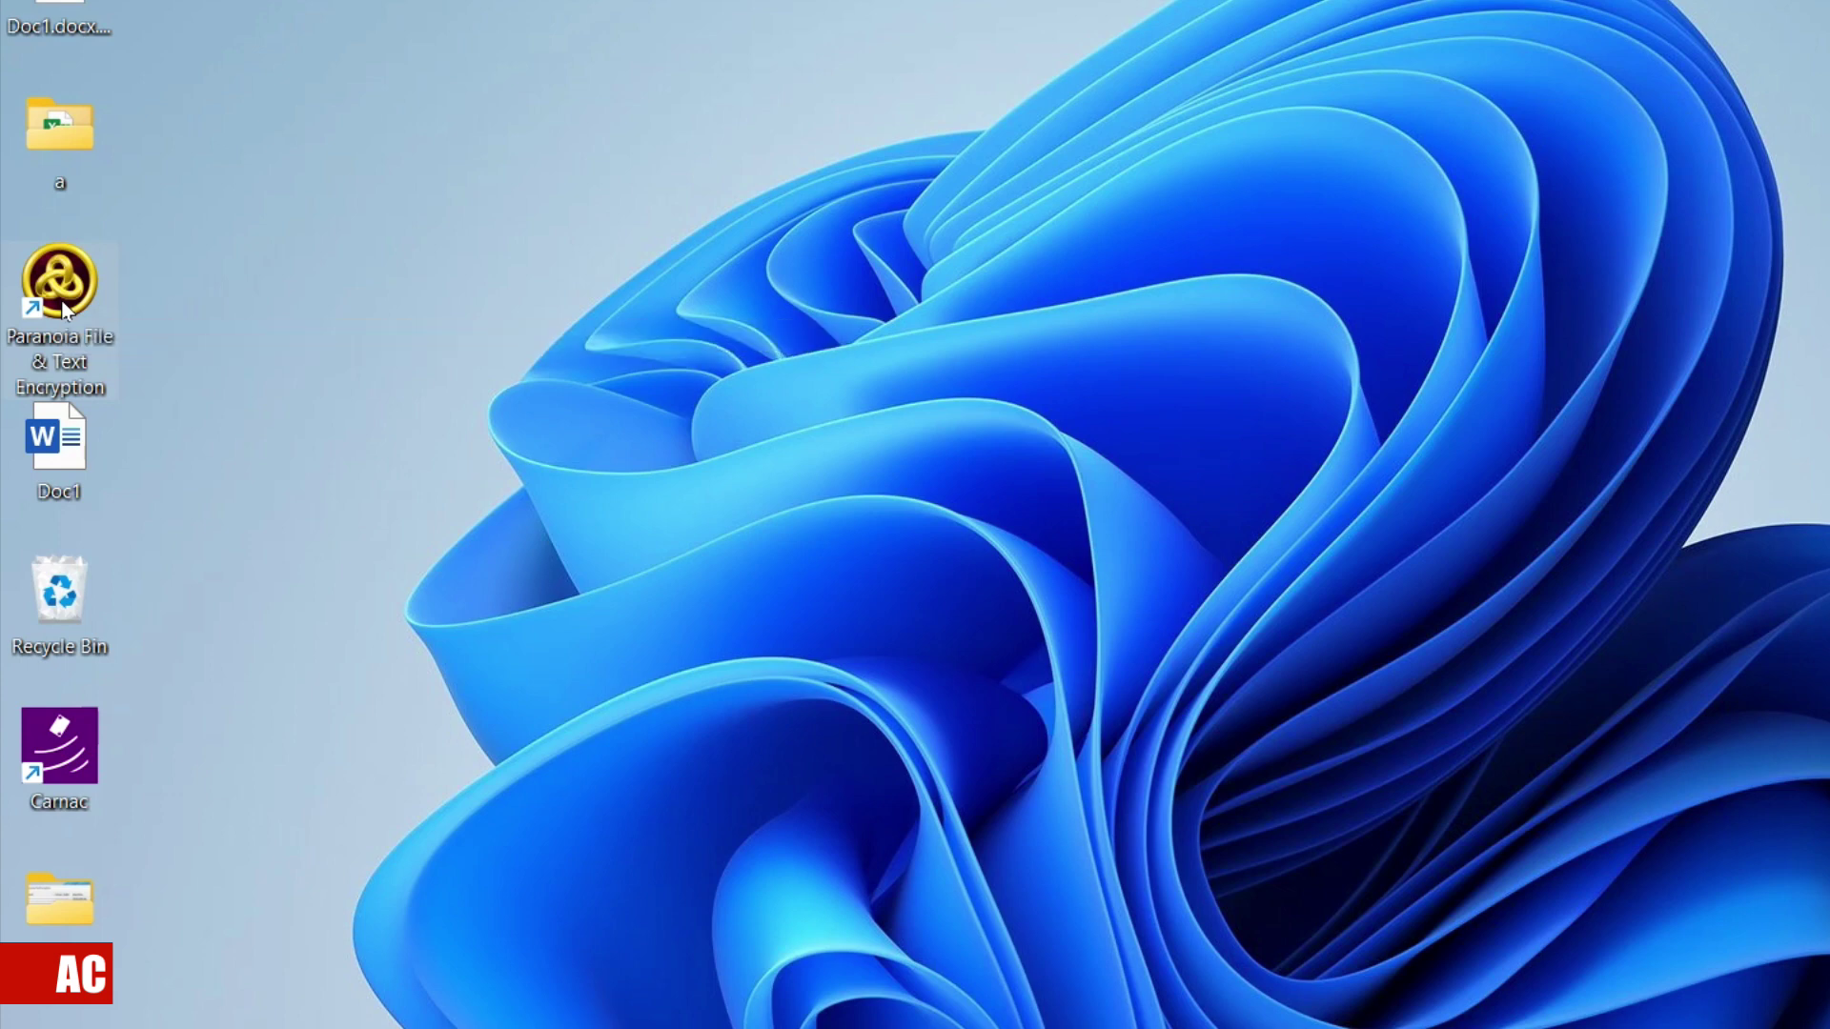
pyautogui.rightClick(63, 310)
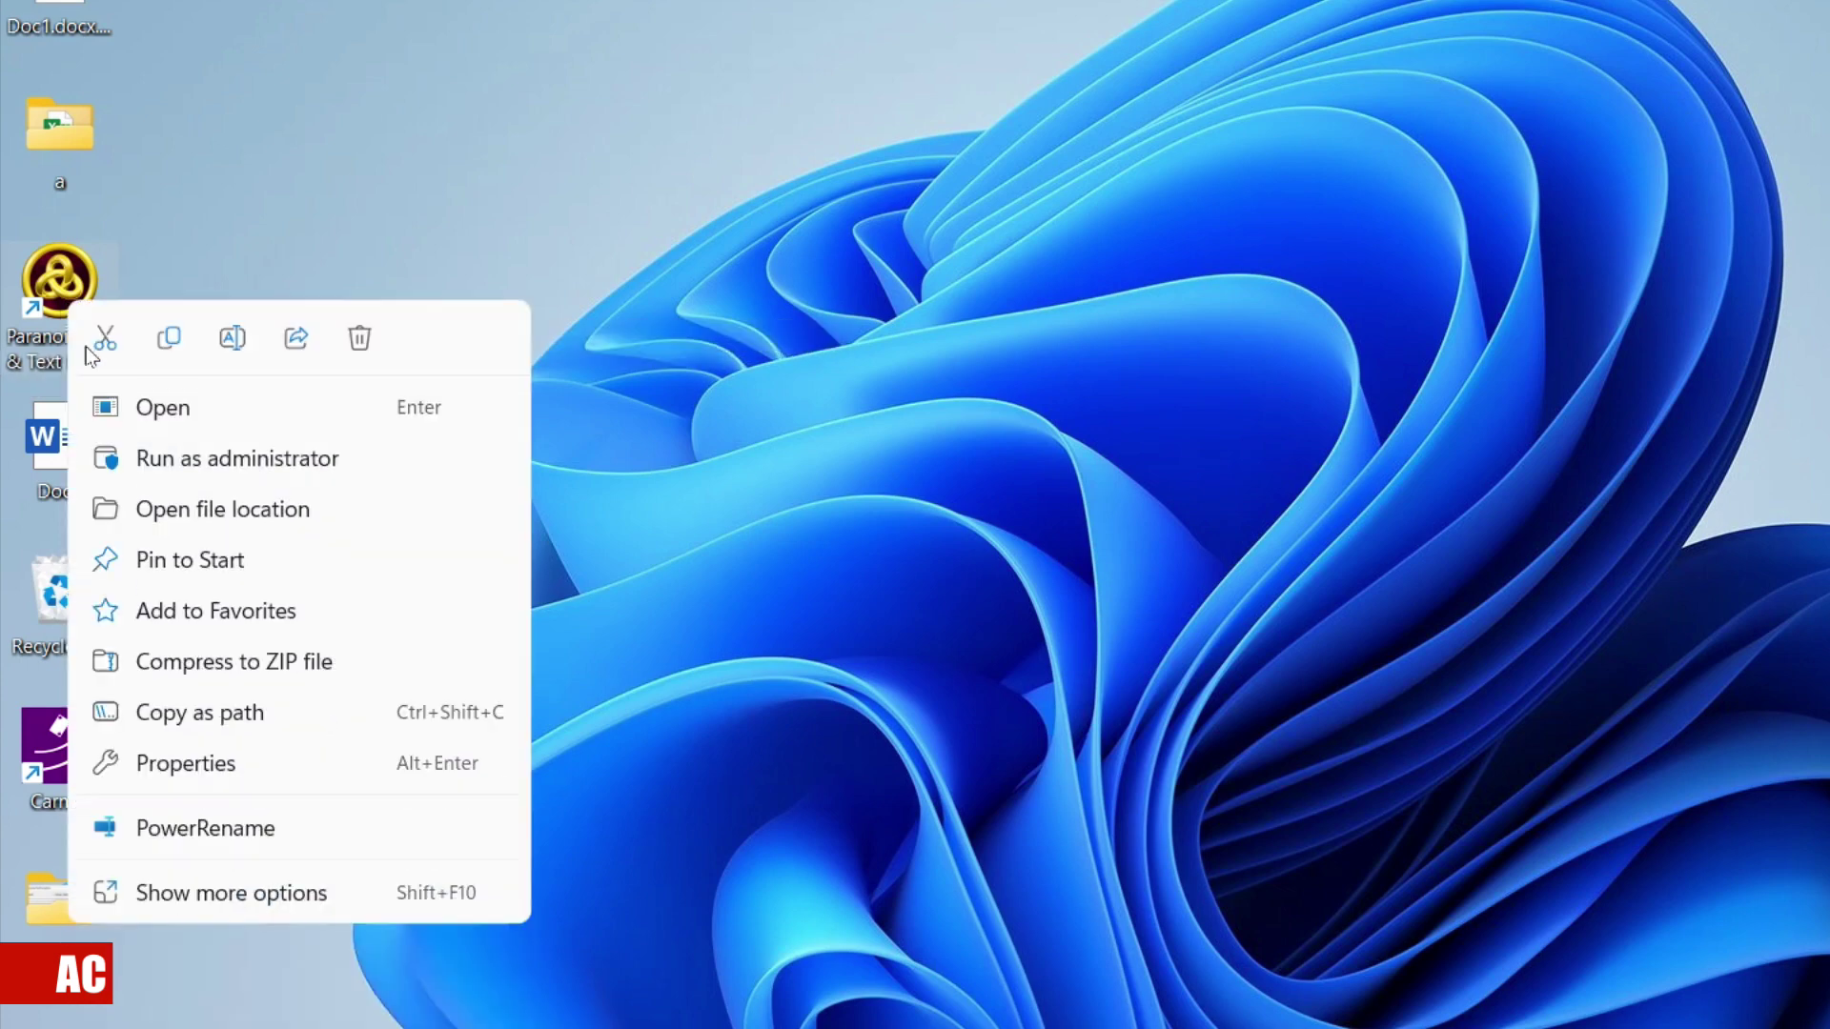
pyautogui.click(241, 420)
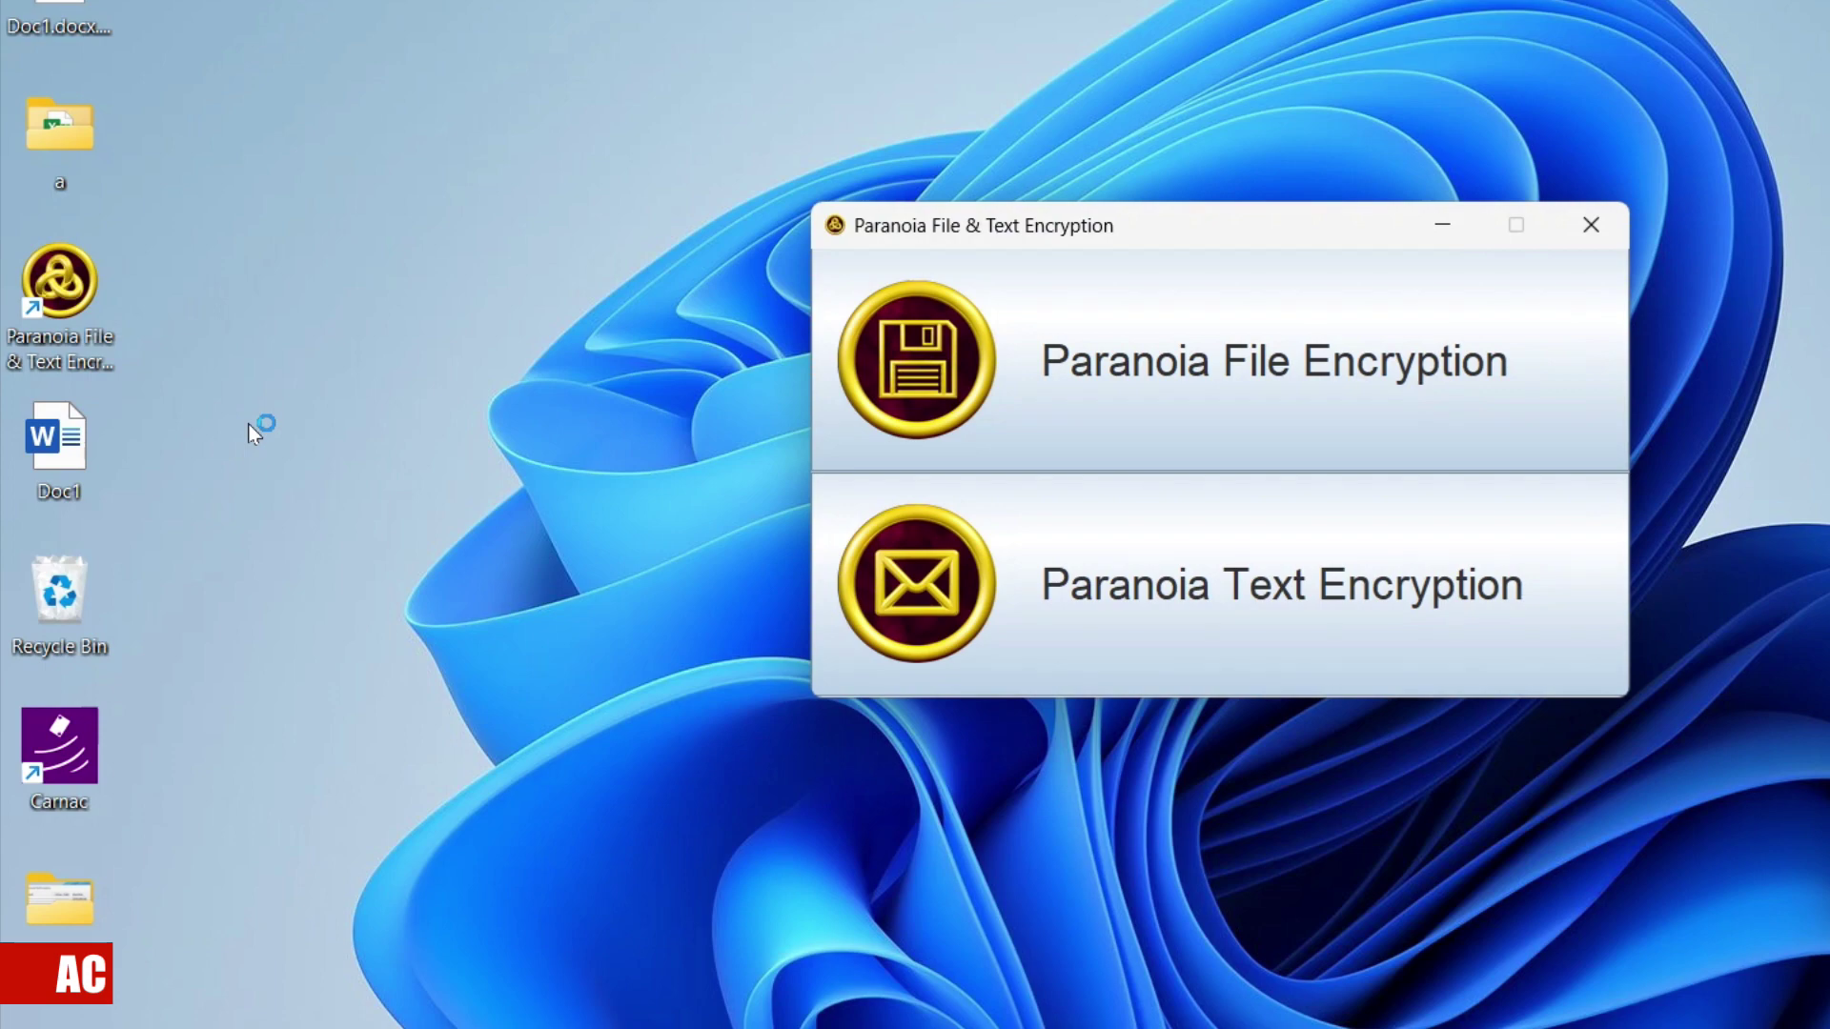
pyautogui.click(1181, 364)
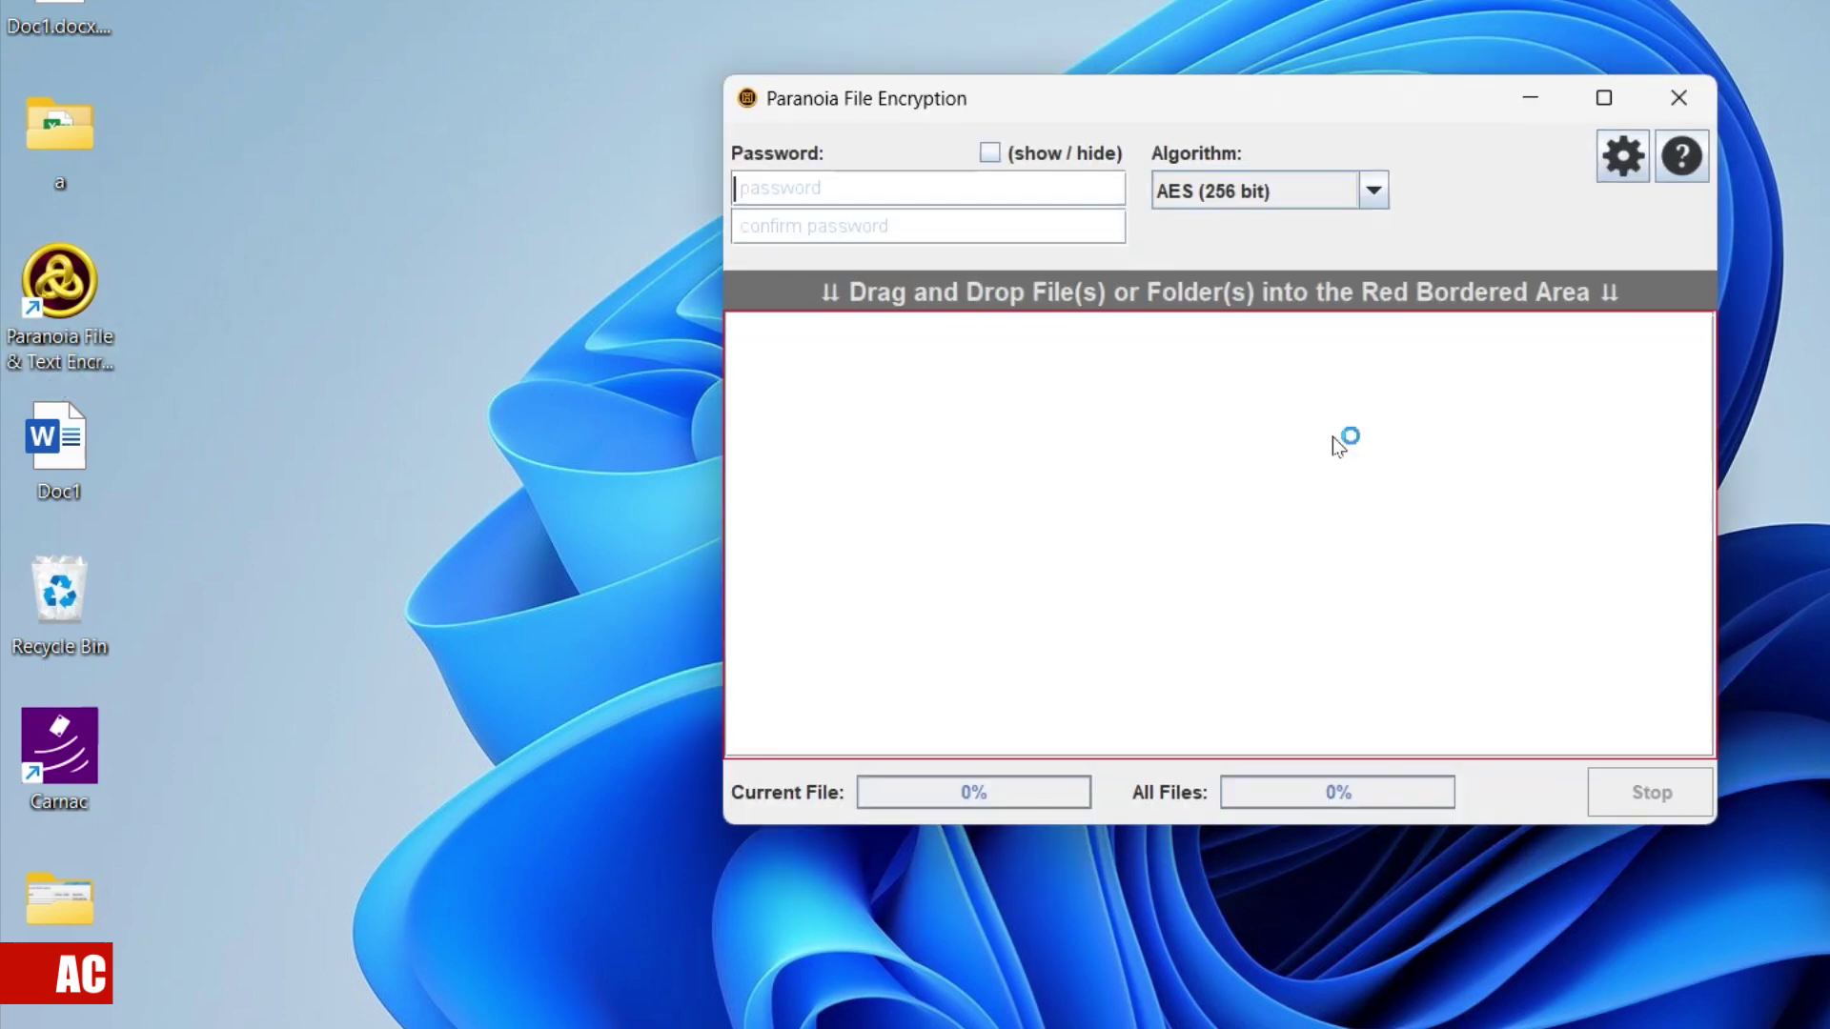
pyautogui.moveTo(1369, 95); pyautogui.dragTo(1392, 143)
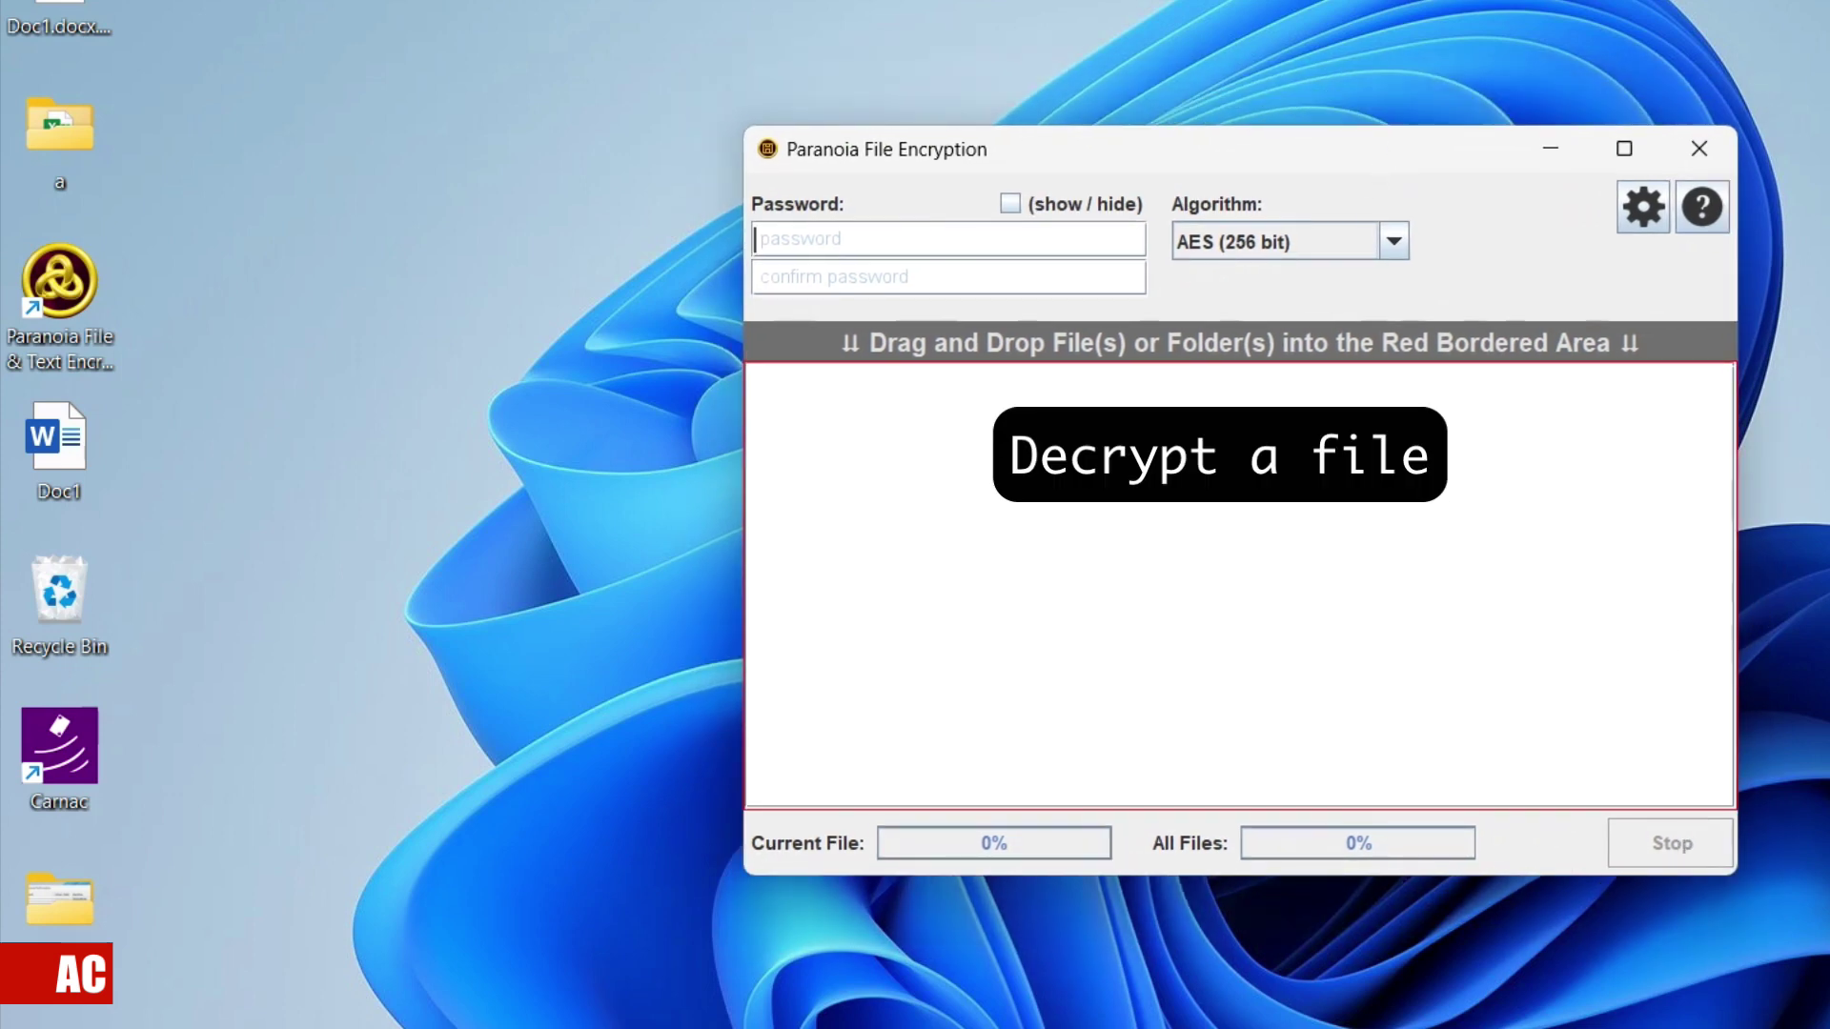
# Paste the password into both fields and drop Doc1.docx.enc in to decrypt it as Doc1_(1).docx.
pyautogui.hotkey('ctrl', 'v')
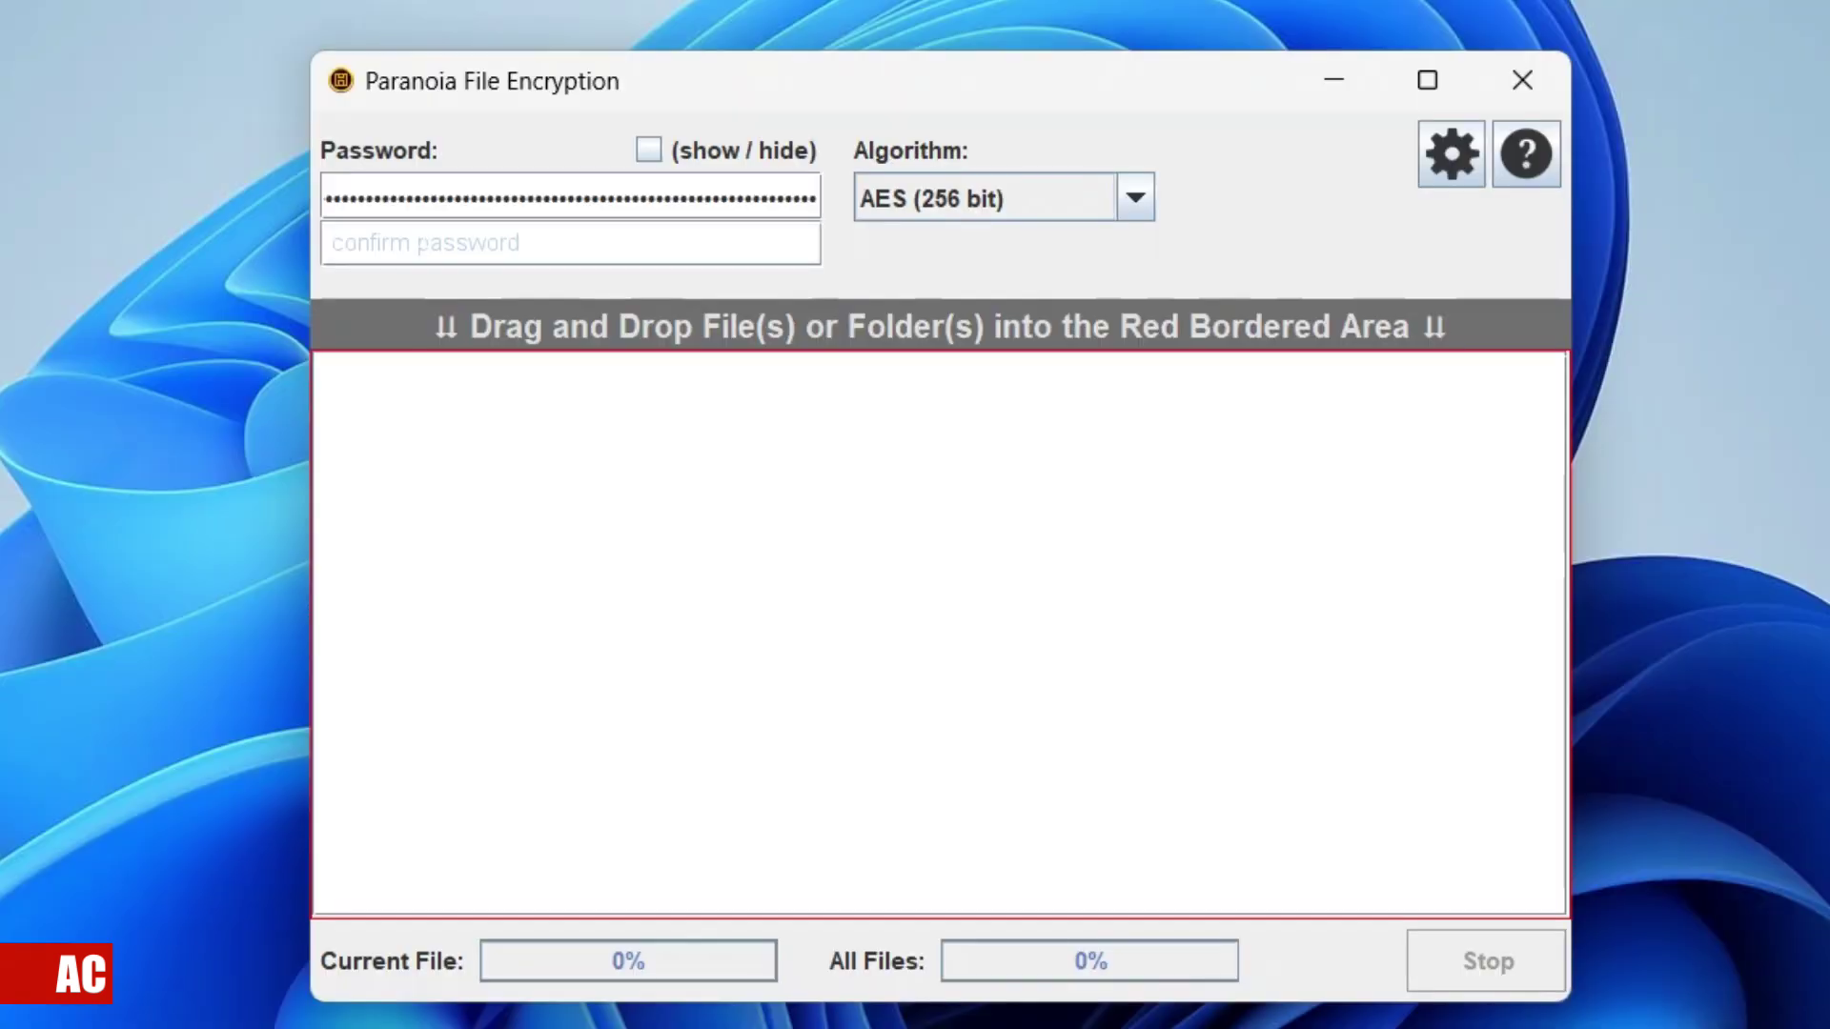
pyautogui.hotkey('ctrl', 'v')
pyautogui.hotkey('alt', 'Tab')
pyautogui.click(591, 836)
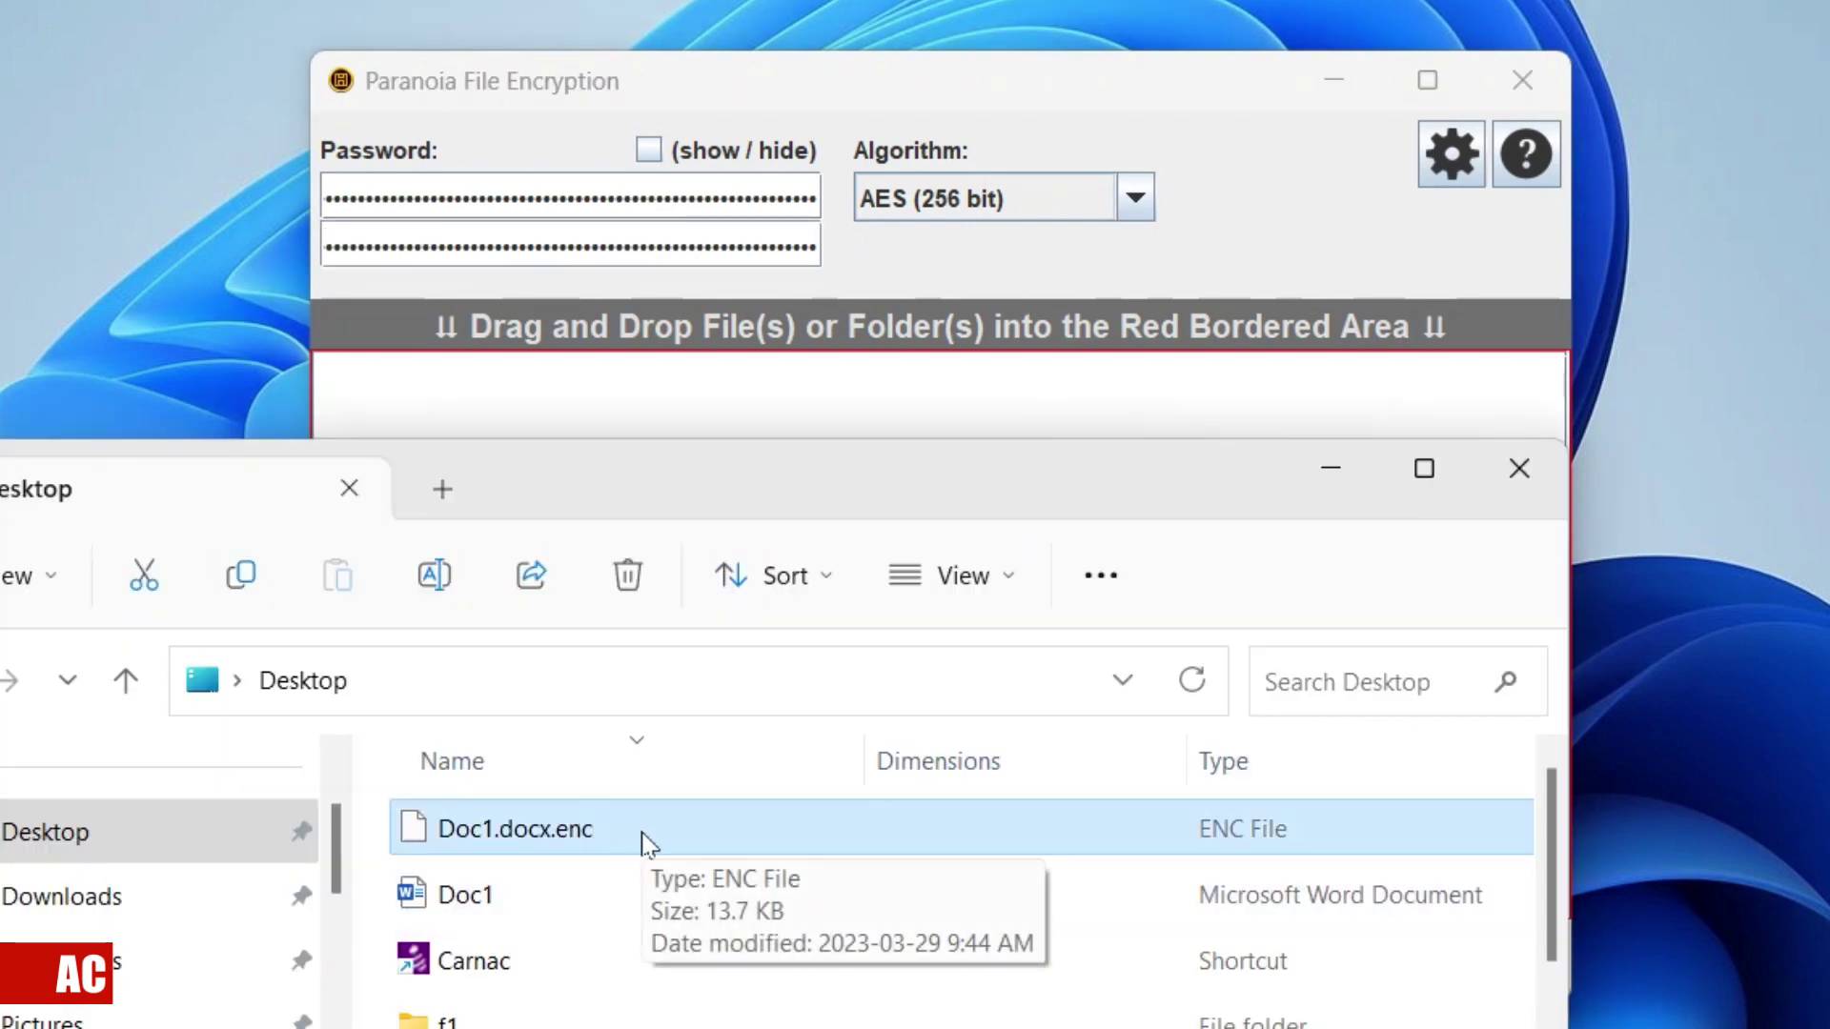
pyautogui.moveTo(646, 844); pyautogui.dragTo(764, 416)
pyautogui.click(921, 95)
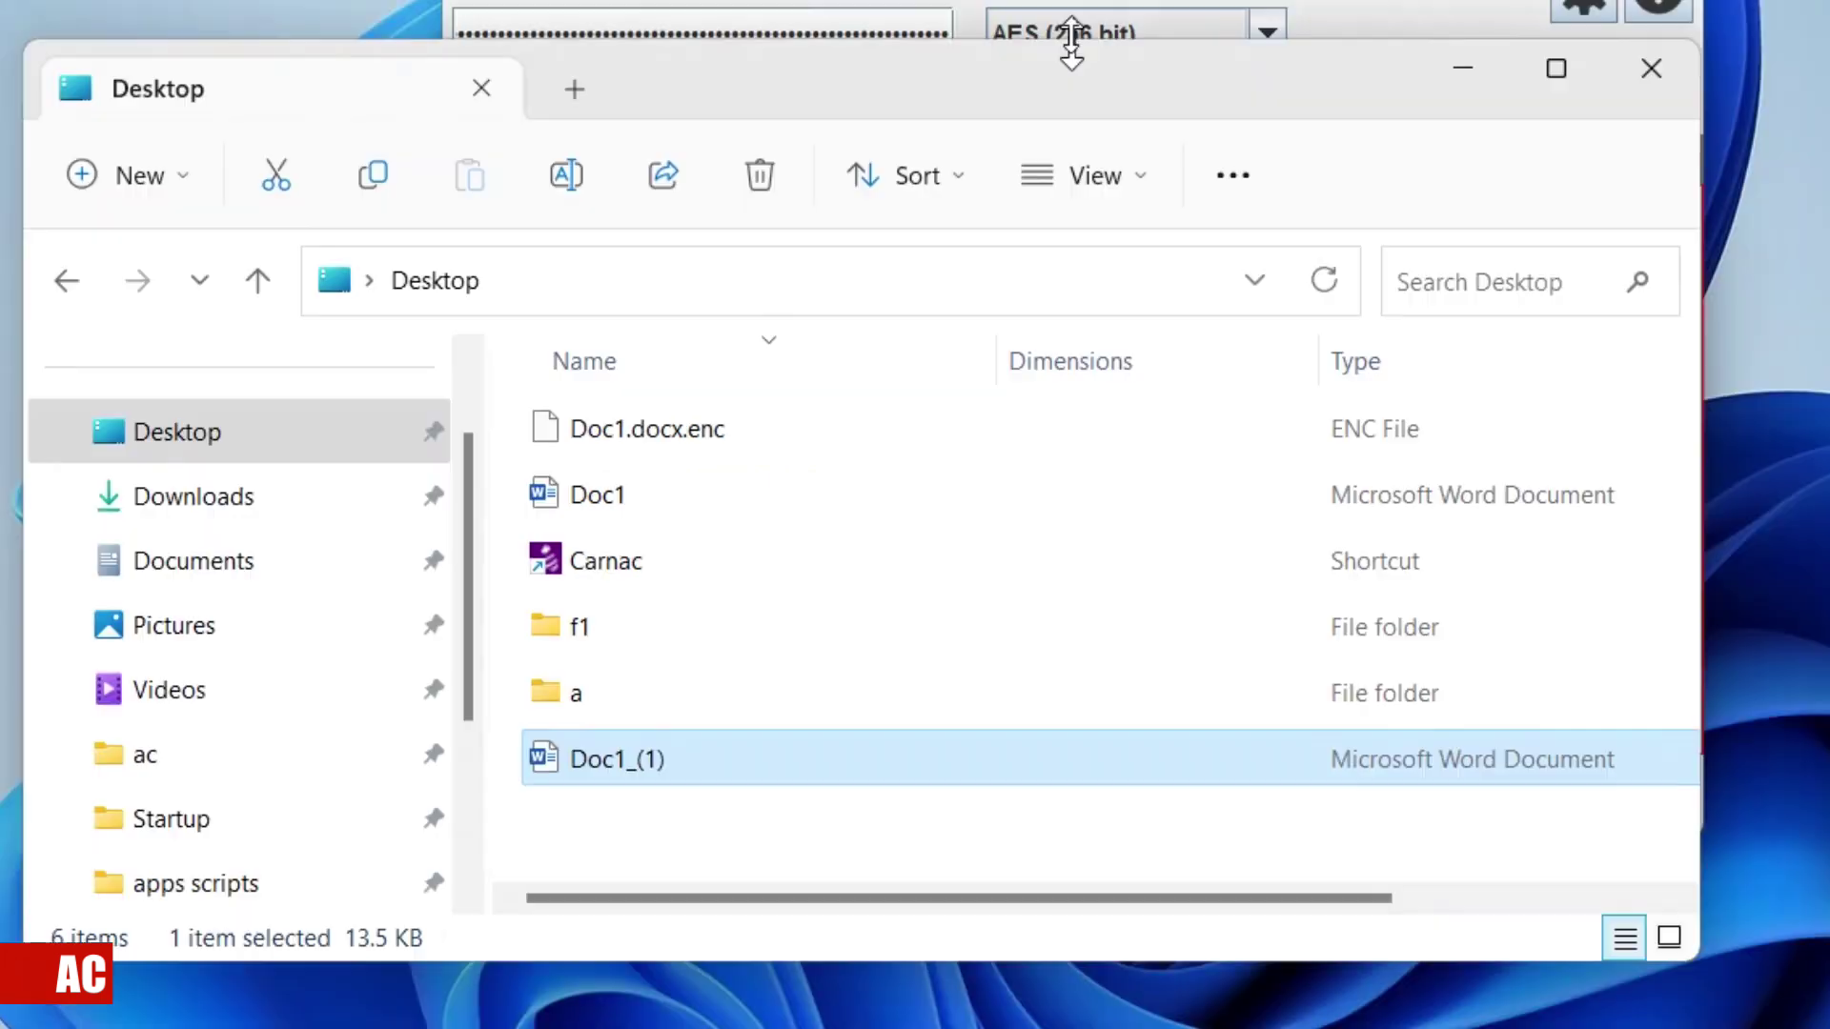
pyautogui.moveTo(1071, 43); pyautogui.dragTo(1071, 24)
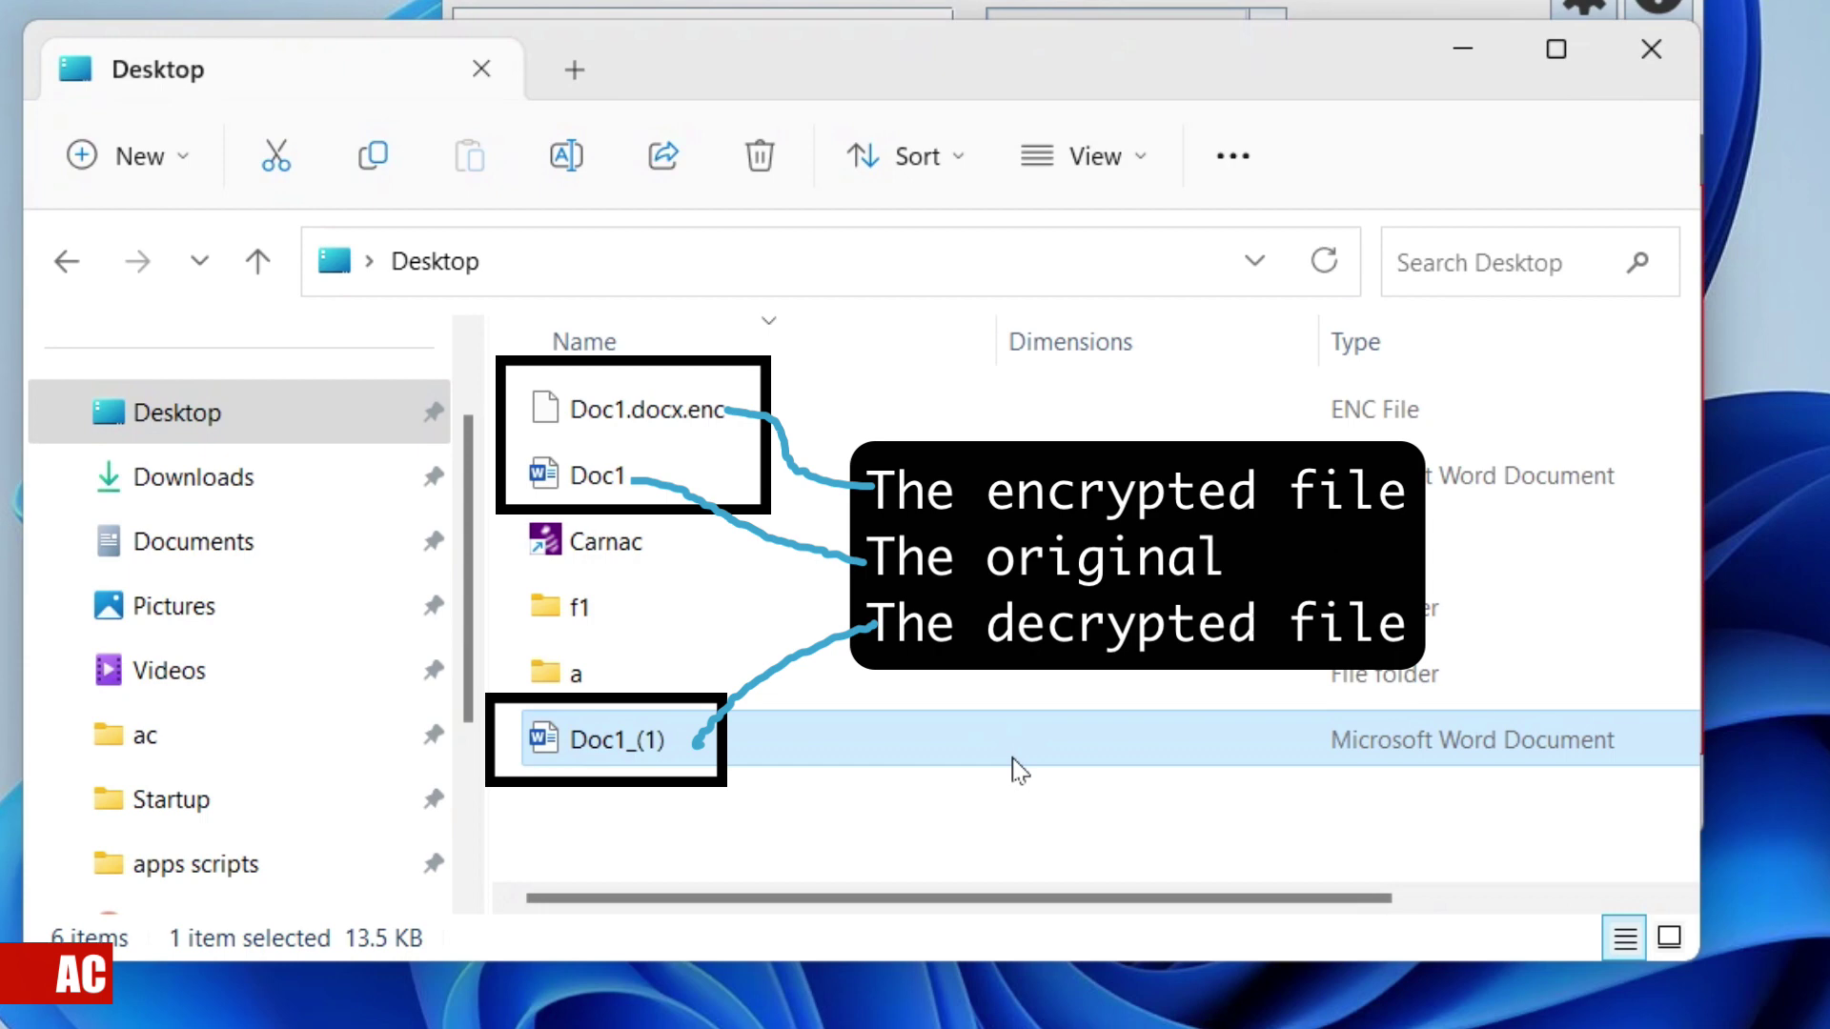
# Open Doc1_(1) and the original Doc1 side by side in Word to compare their text.
pyautogui.doubleClick(660, 753)
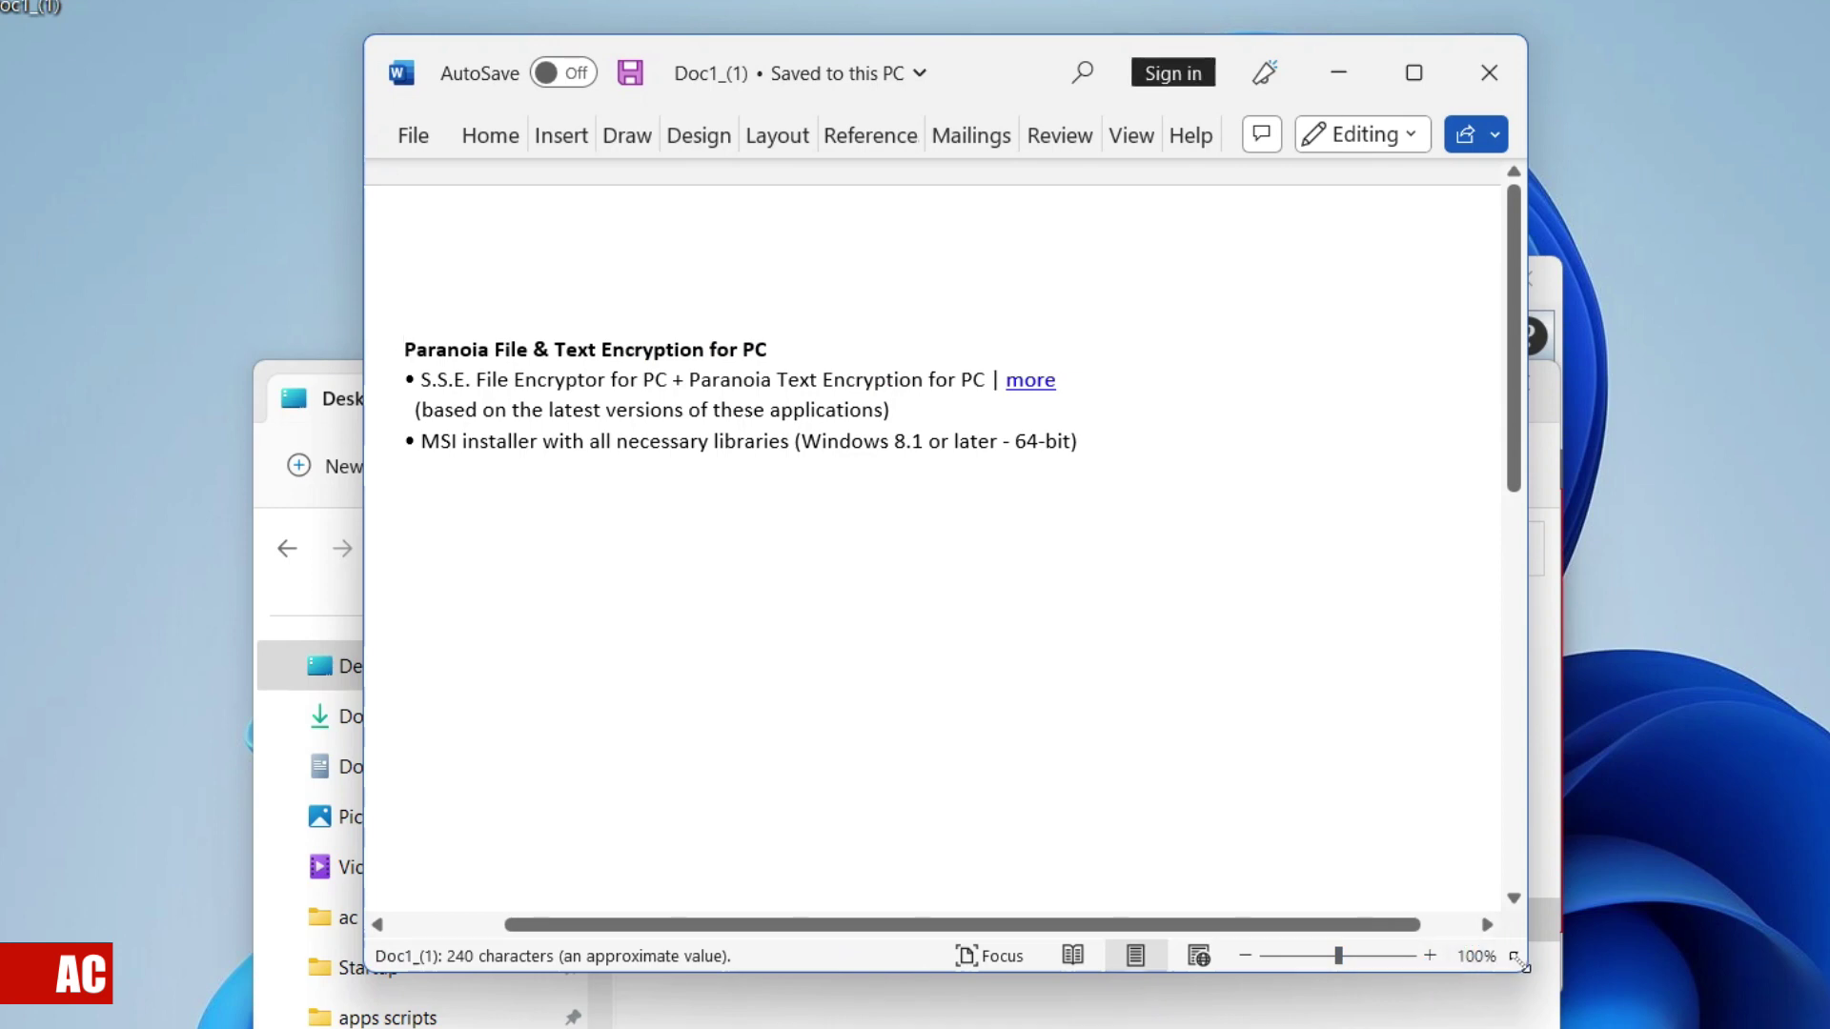
pyautogui.moveTo(1522, 966); pyautogui.dragTo(1252, 669)
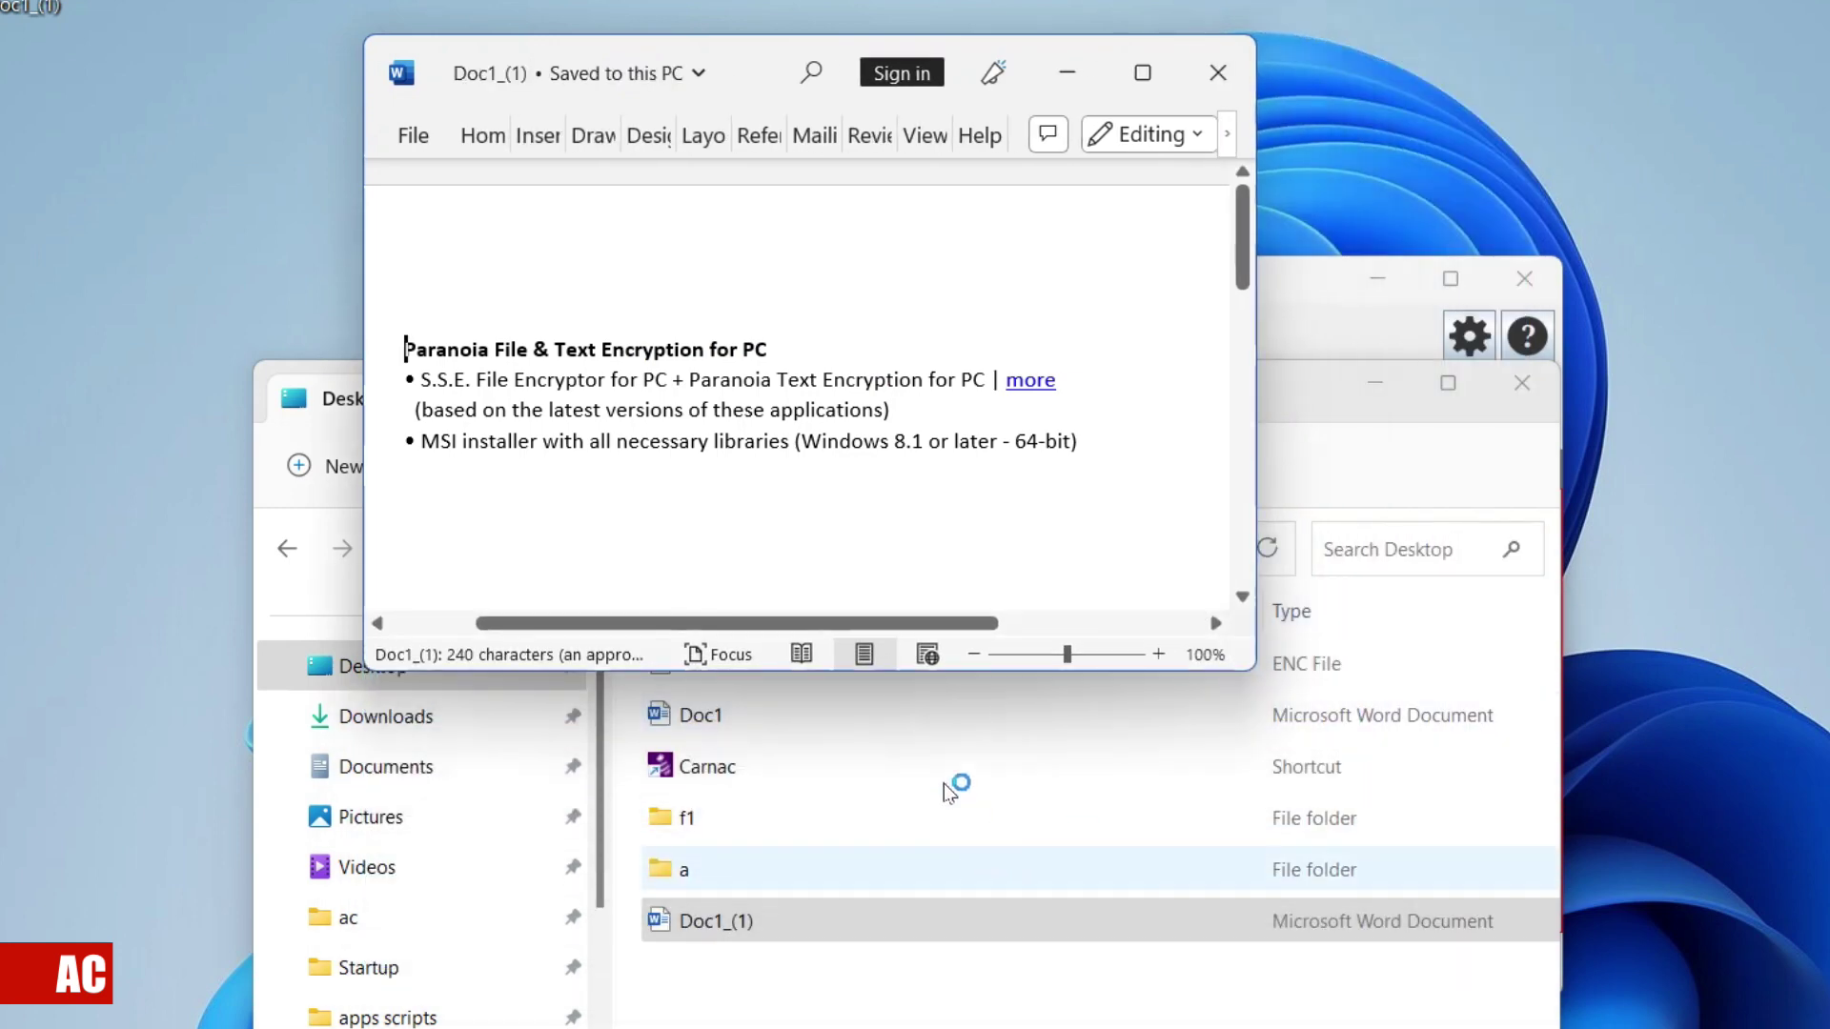
pyautogui.doubleClick(819, 722)
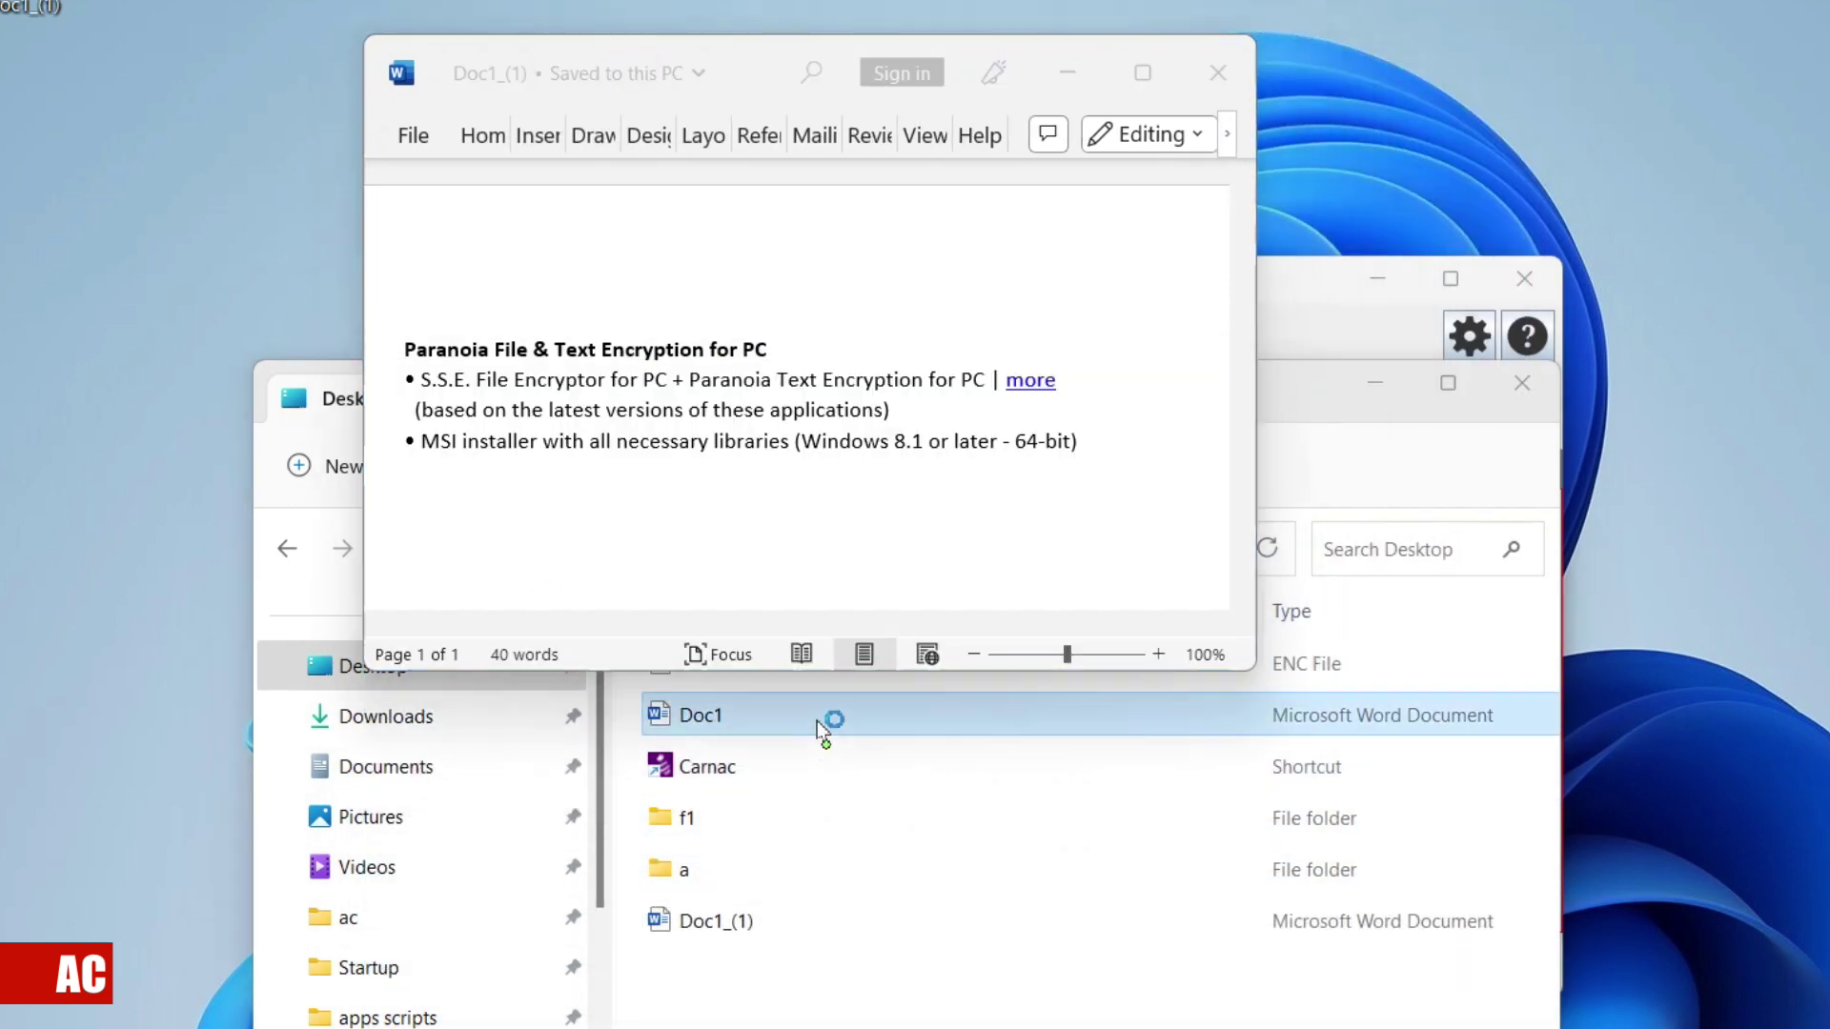
pyautogui.moveTo(925, 129); pyautogui.dragTo(1004, 523)
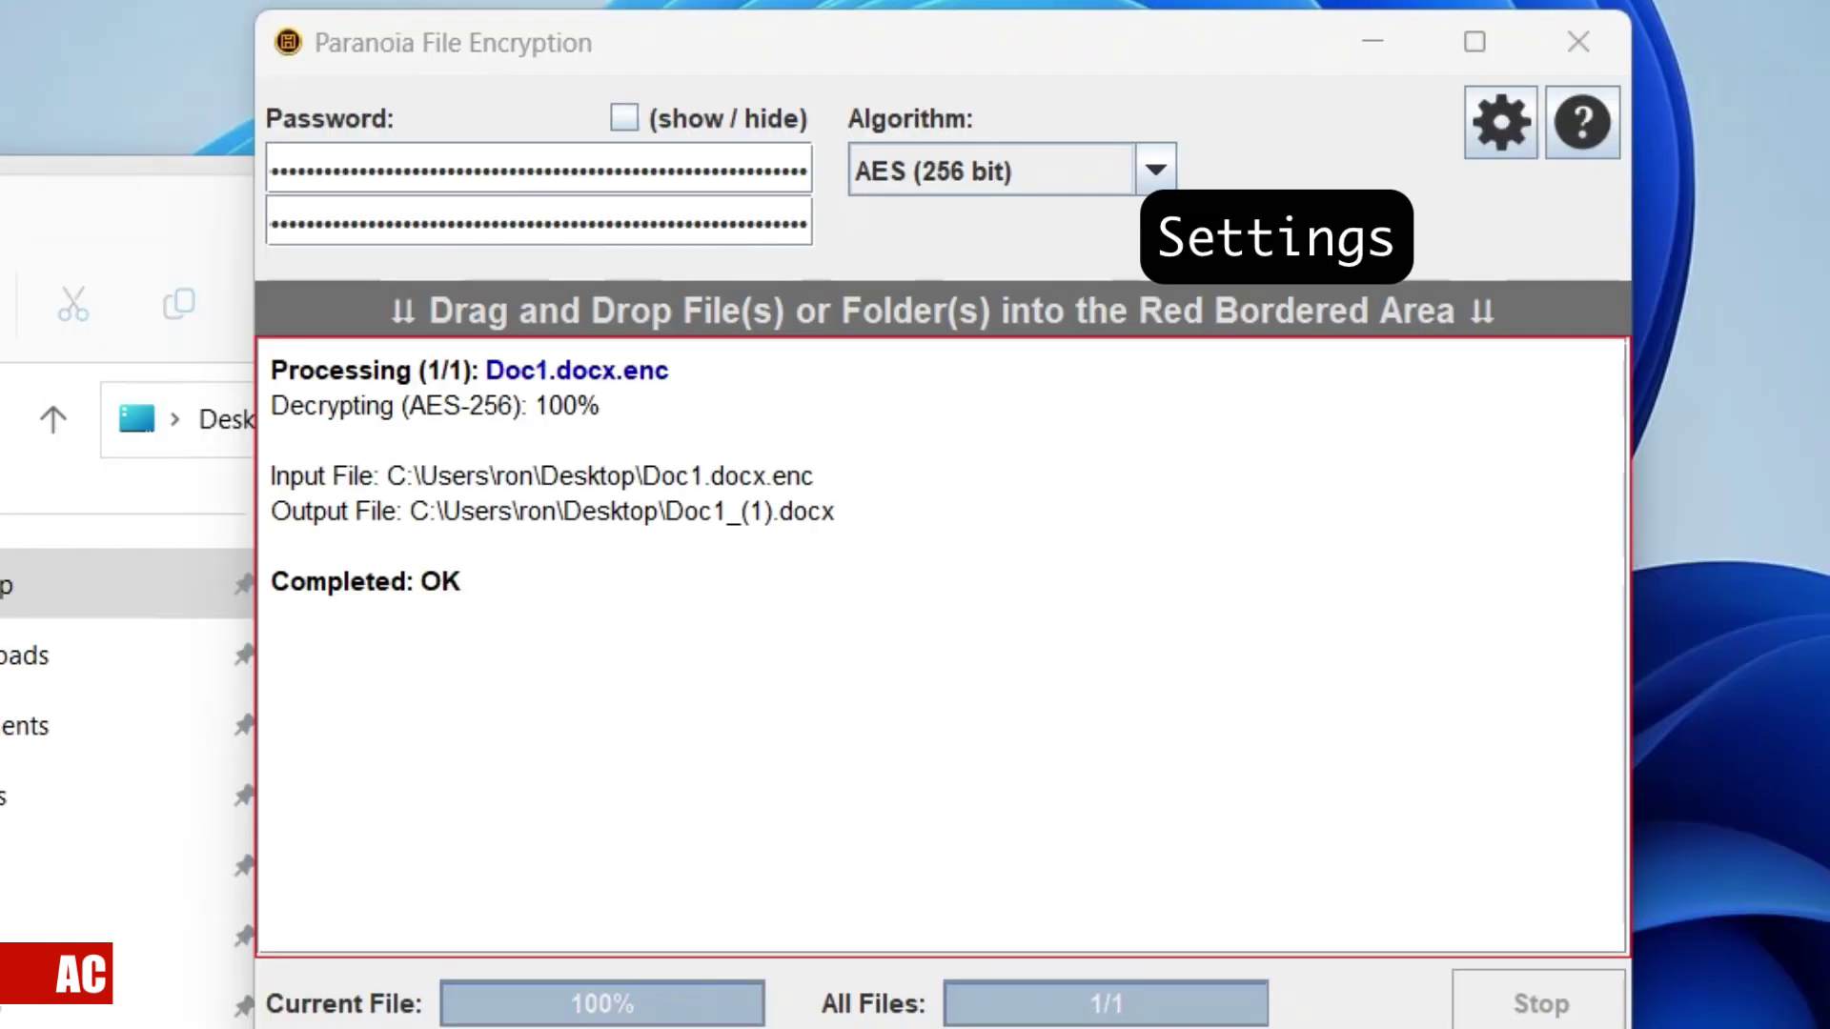
# Set Compression to Disabled in the File Encryption settings.
pyautogui.click(1496, 123)
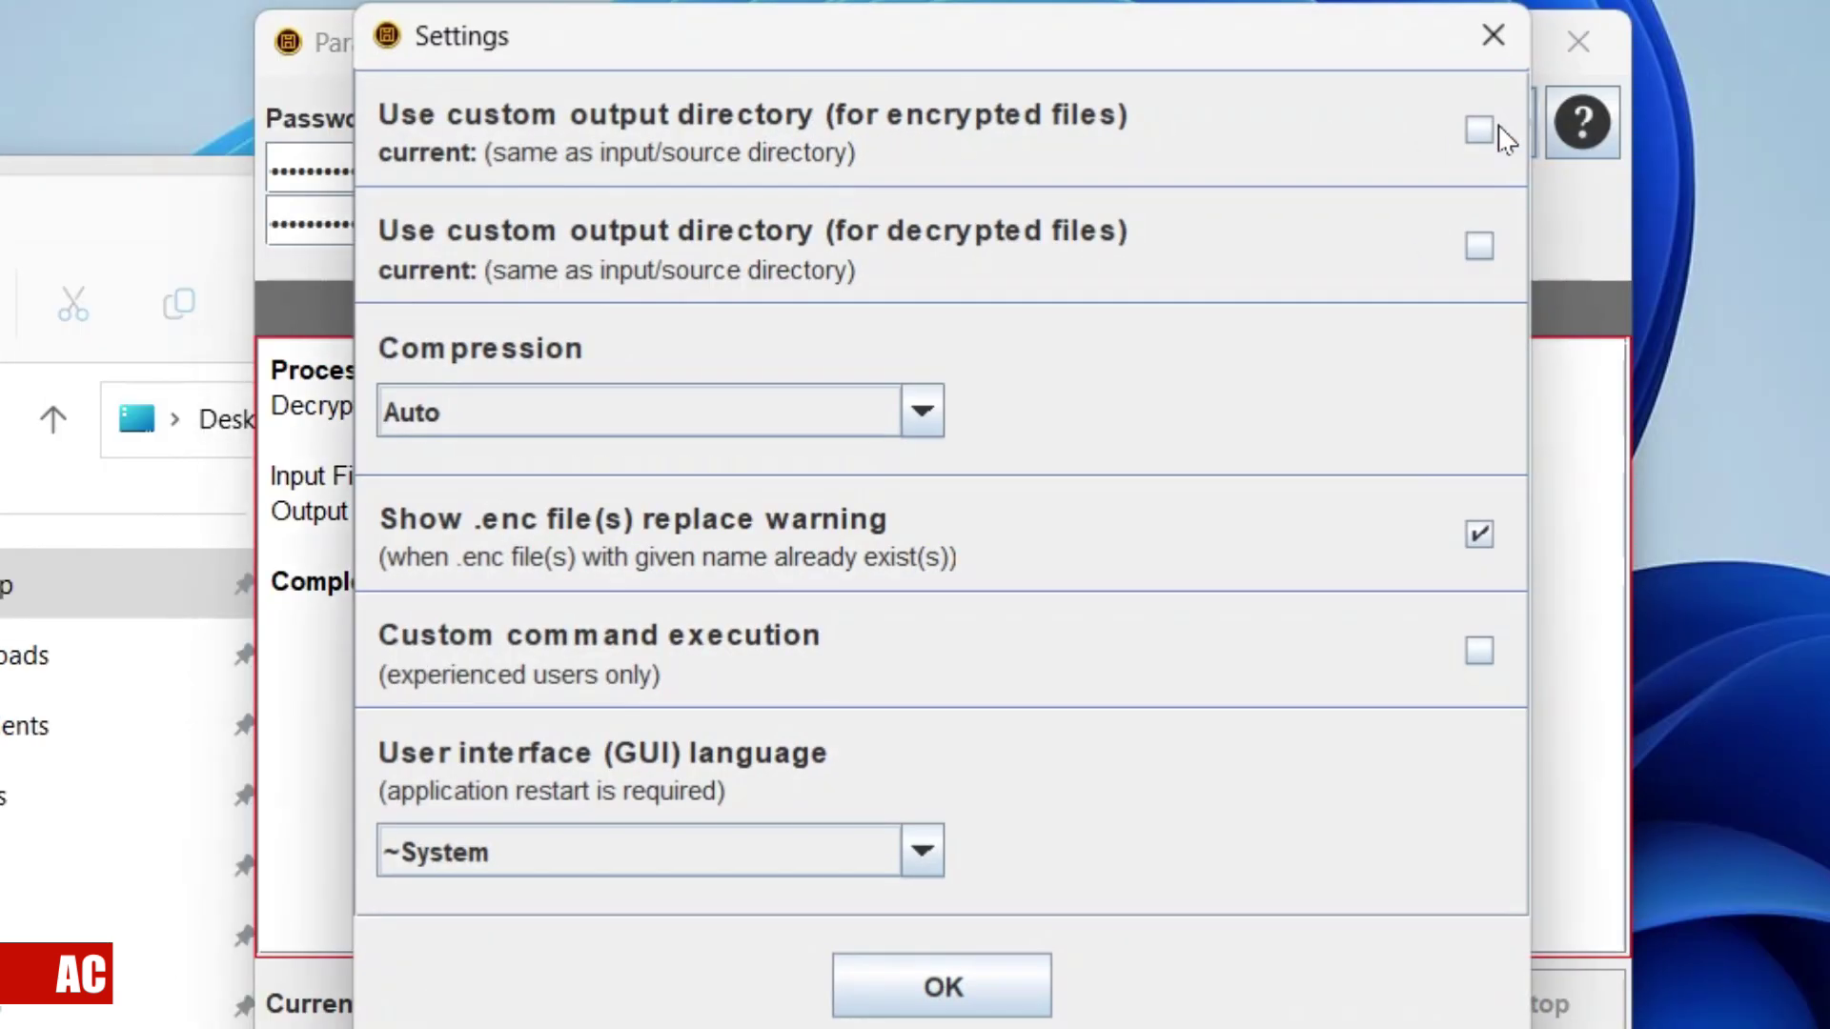
pyautogui.click(921, 411)
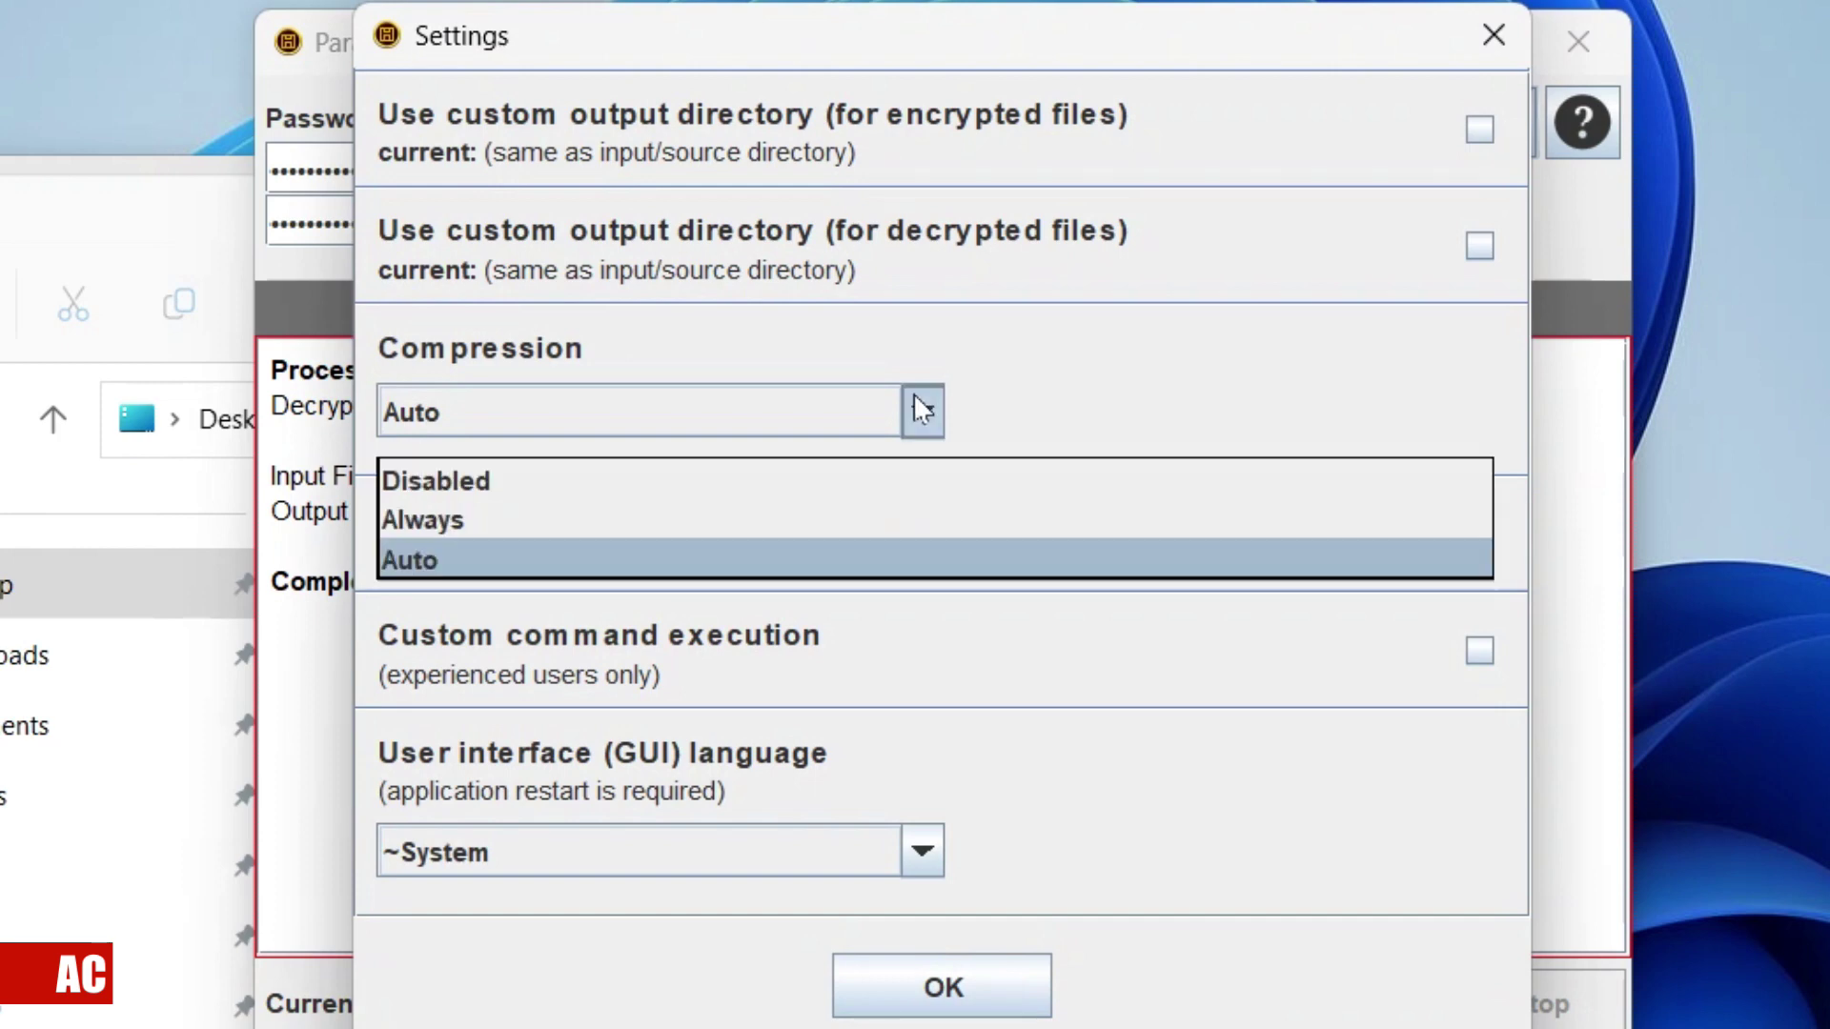
pyautogui.click(640, 499)
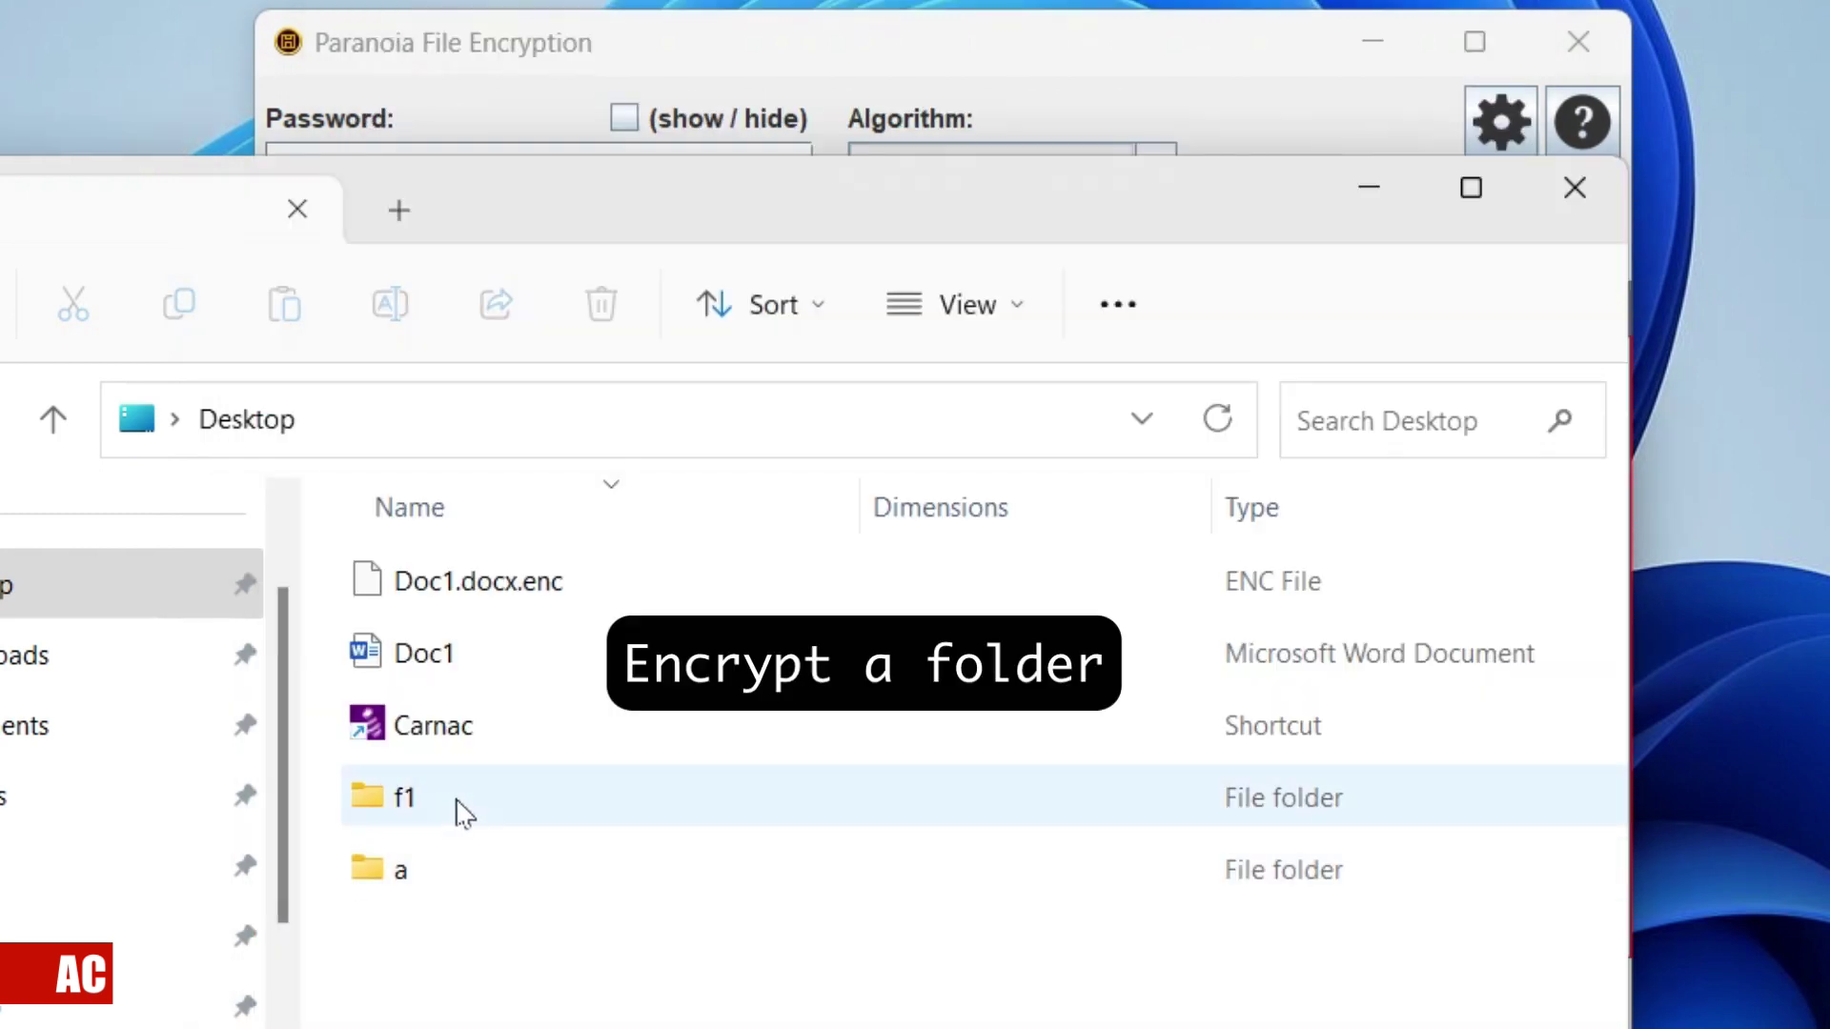
# Check folder f1's contents, then drop f1 into the encryption area to produce f1.enc.
pyautogui.doubleClick(464, 812)
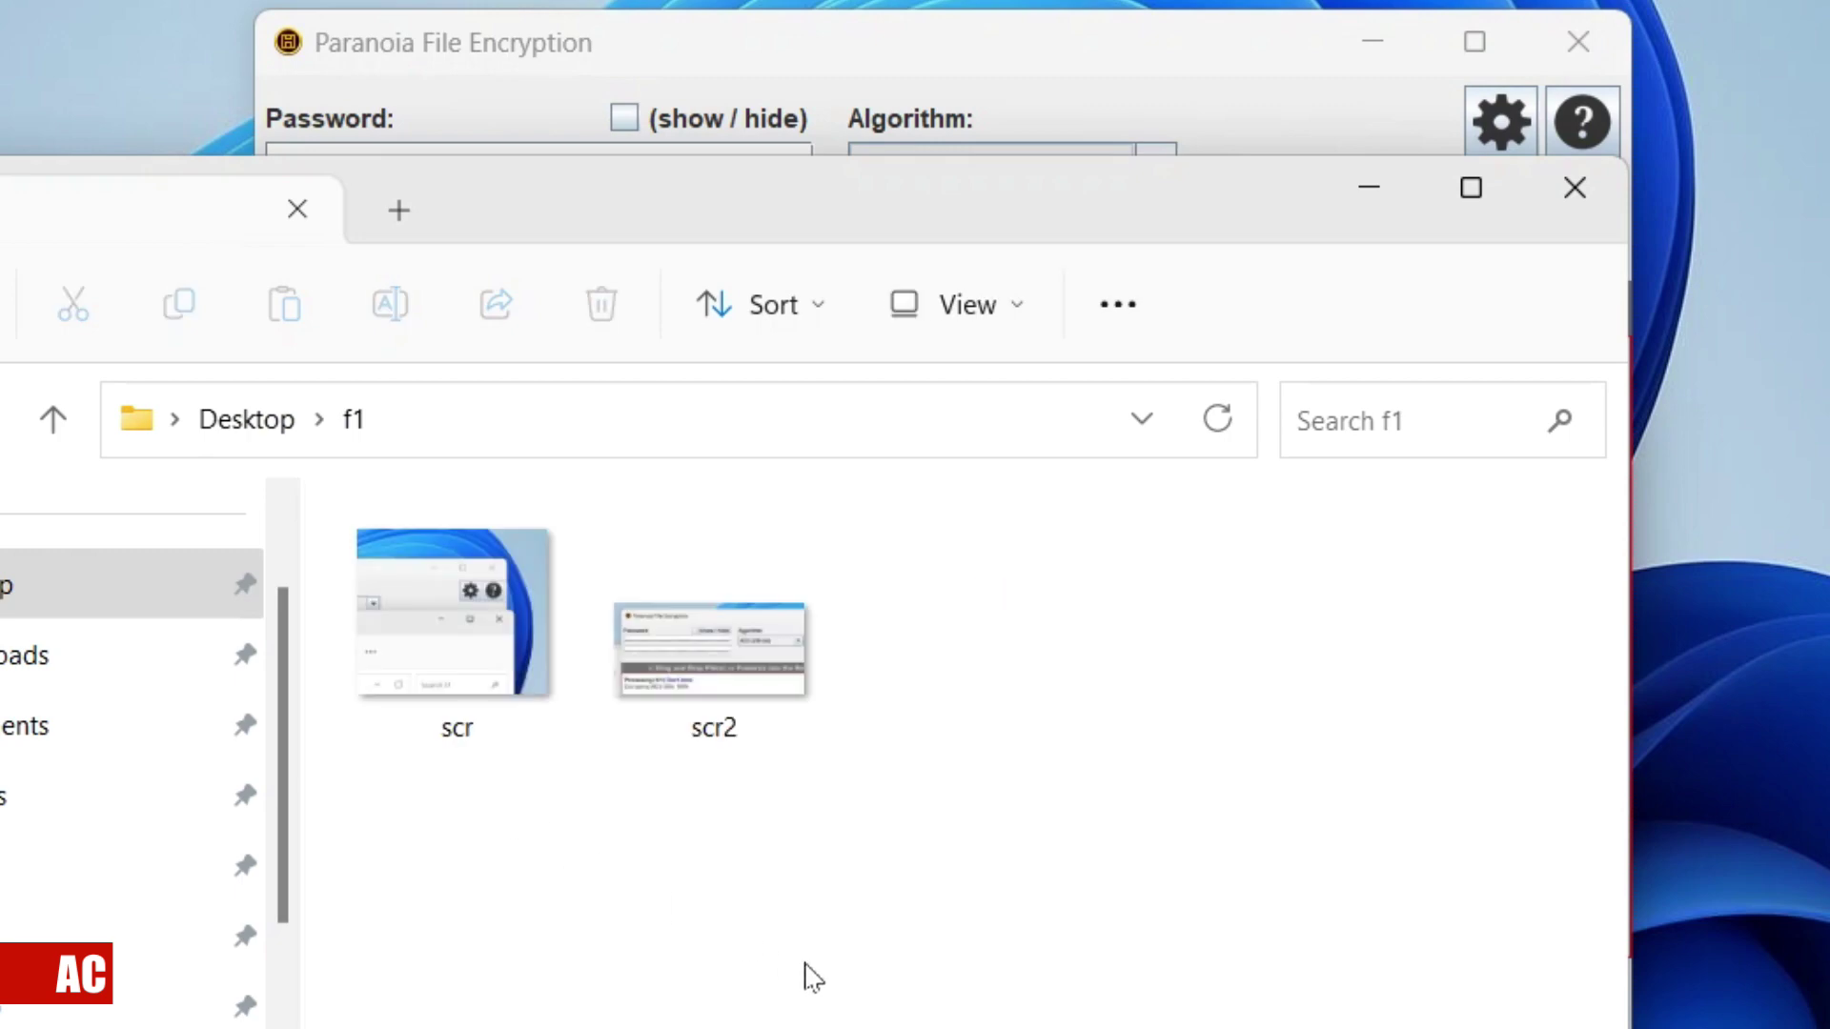
pyautogui.click(66, 423)
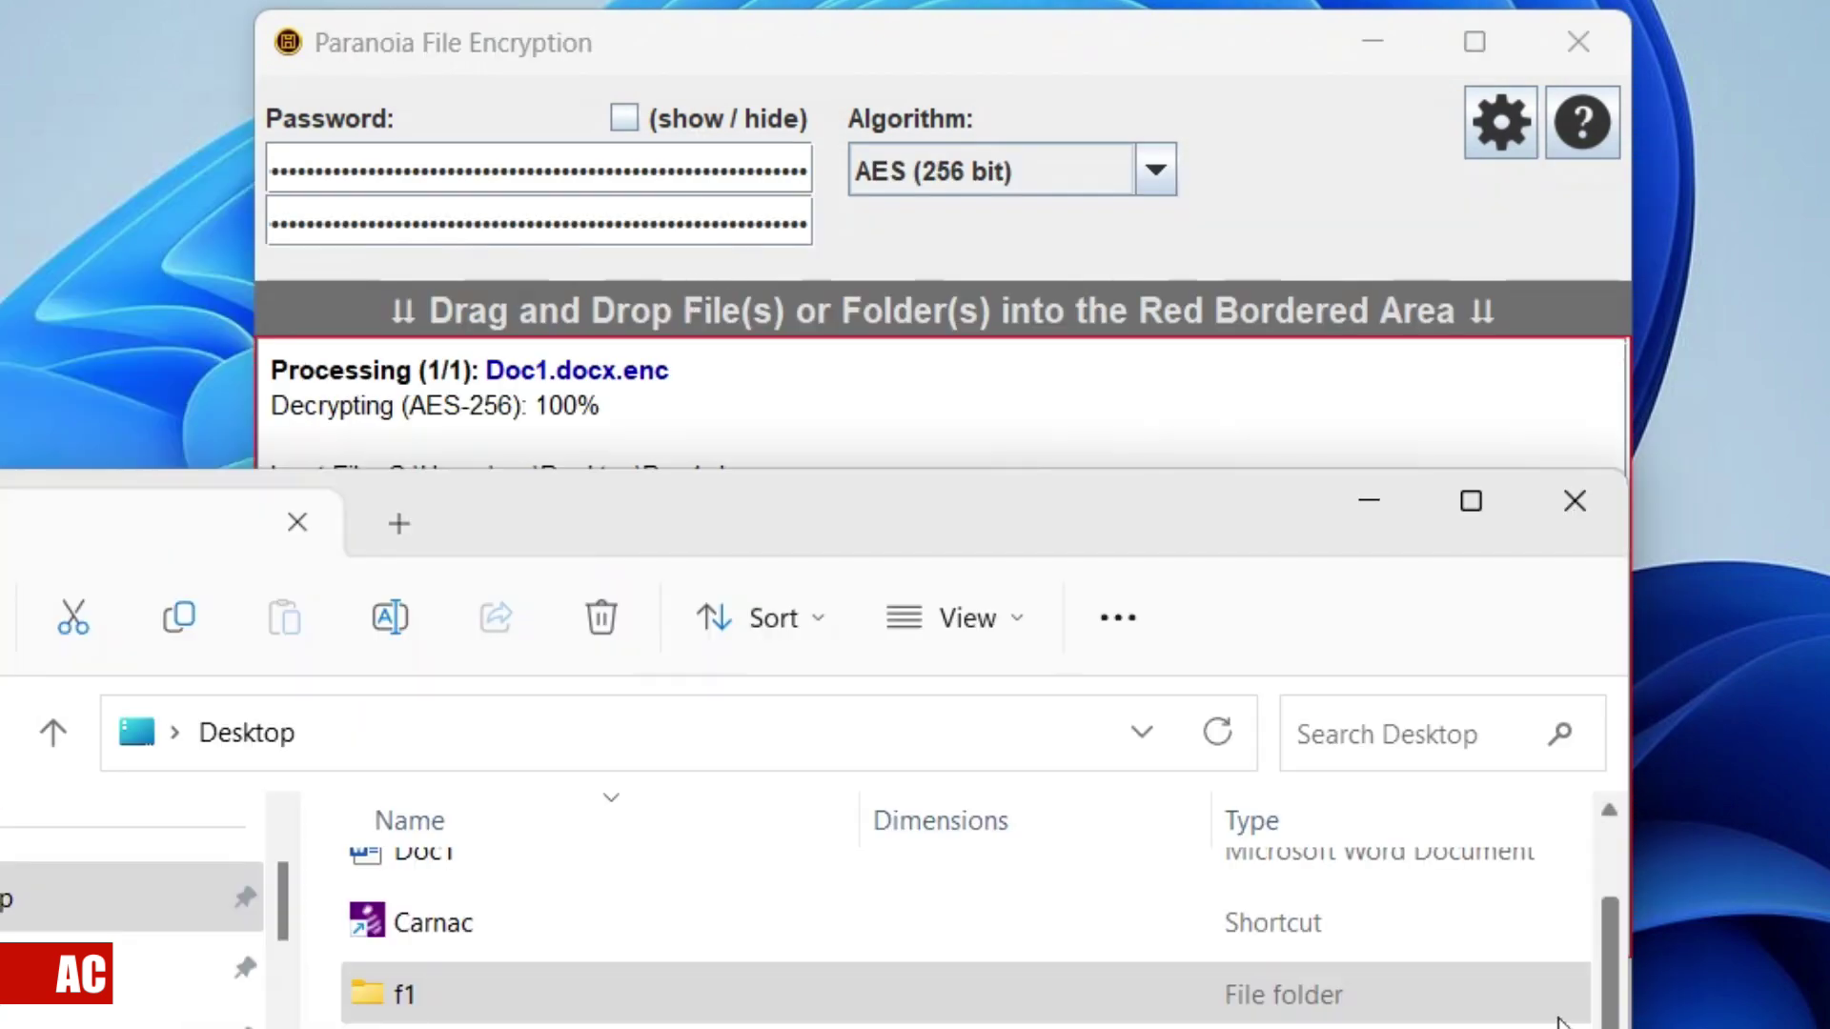
pyautogui.moveTo(369, 991); pyautogui.dragTo(902, 404)
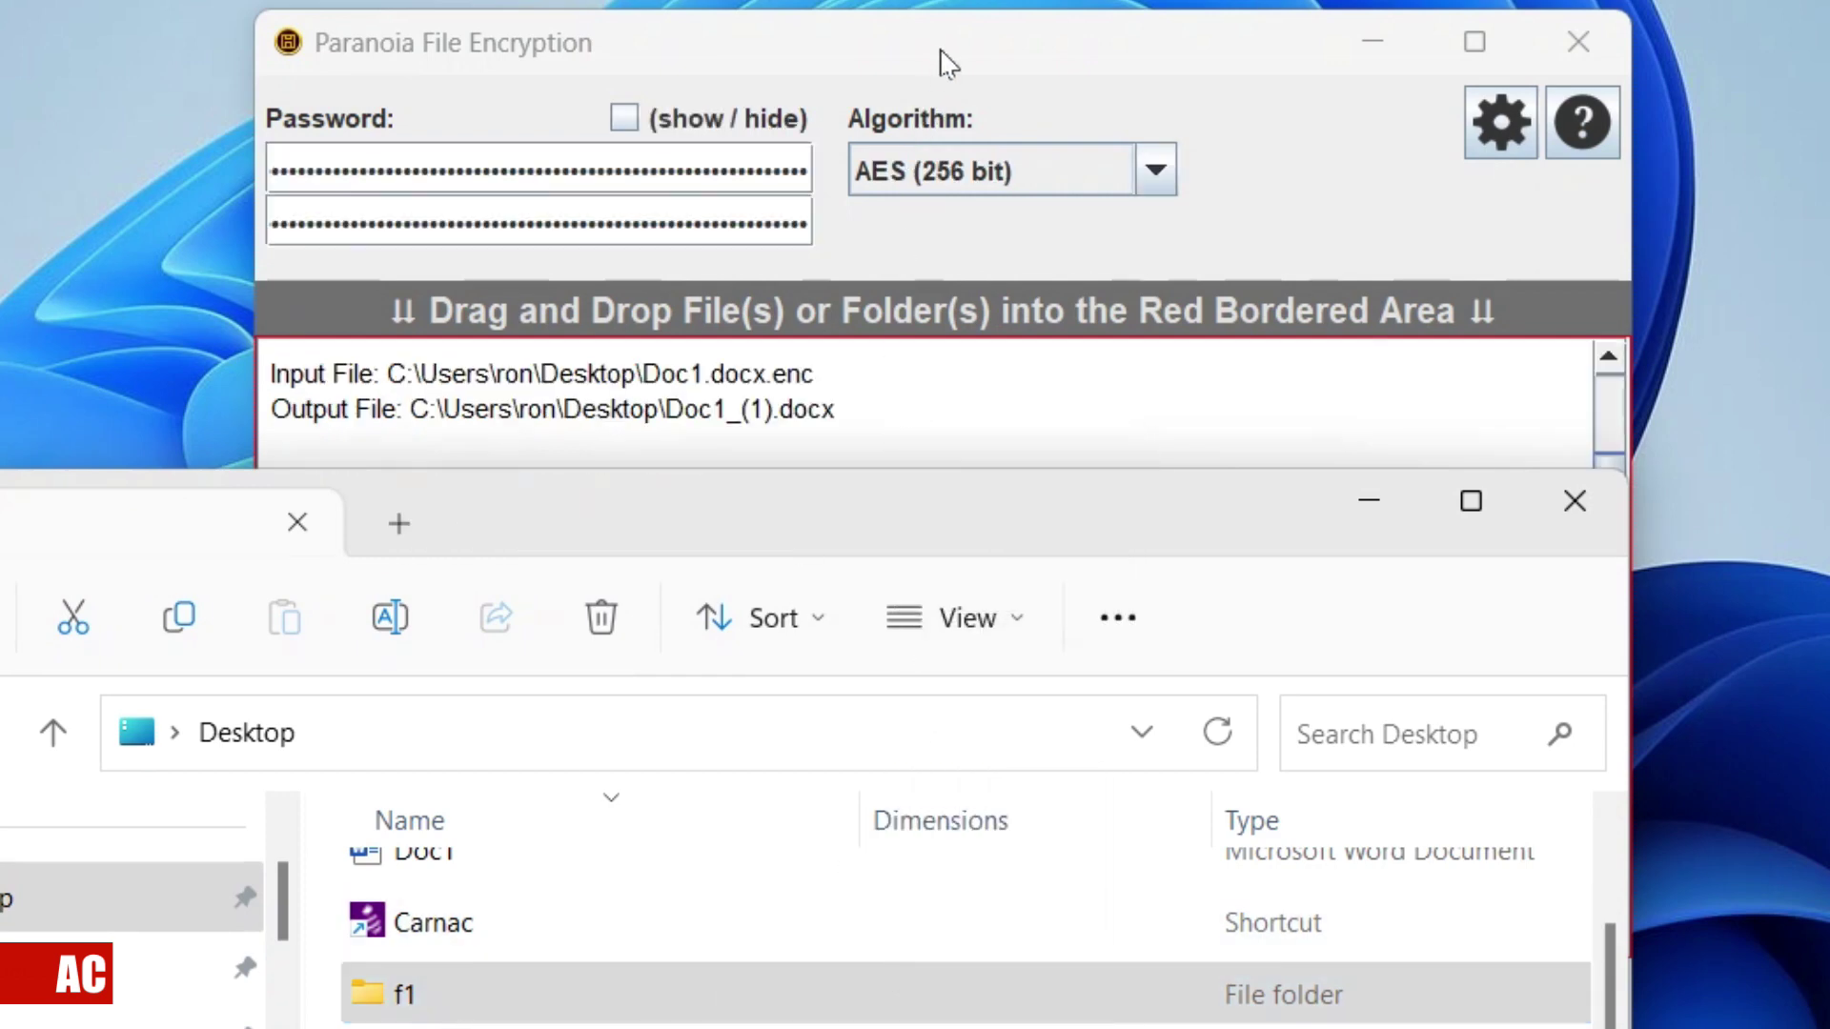
pyautogui.moveTo(858, 481); pyautogui.dragTo(859, 0)
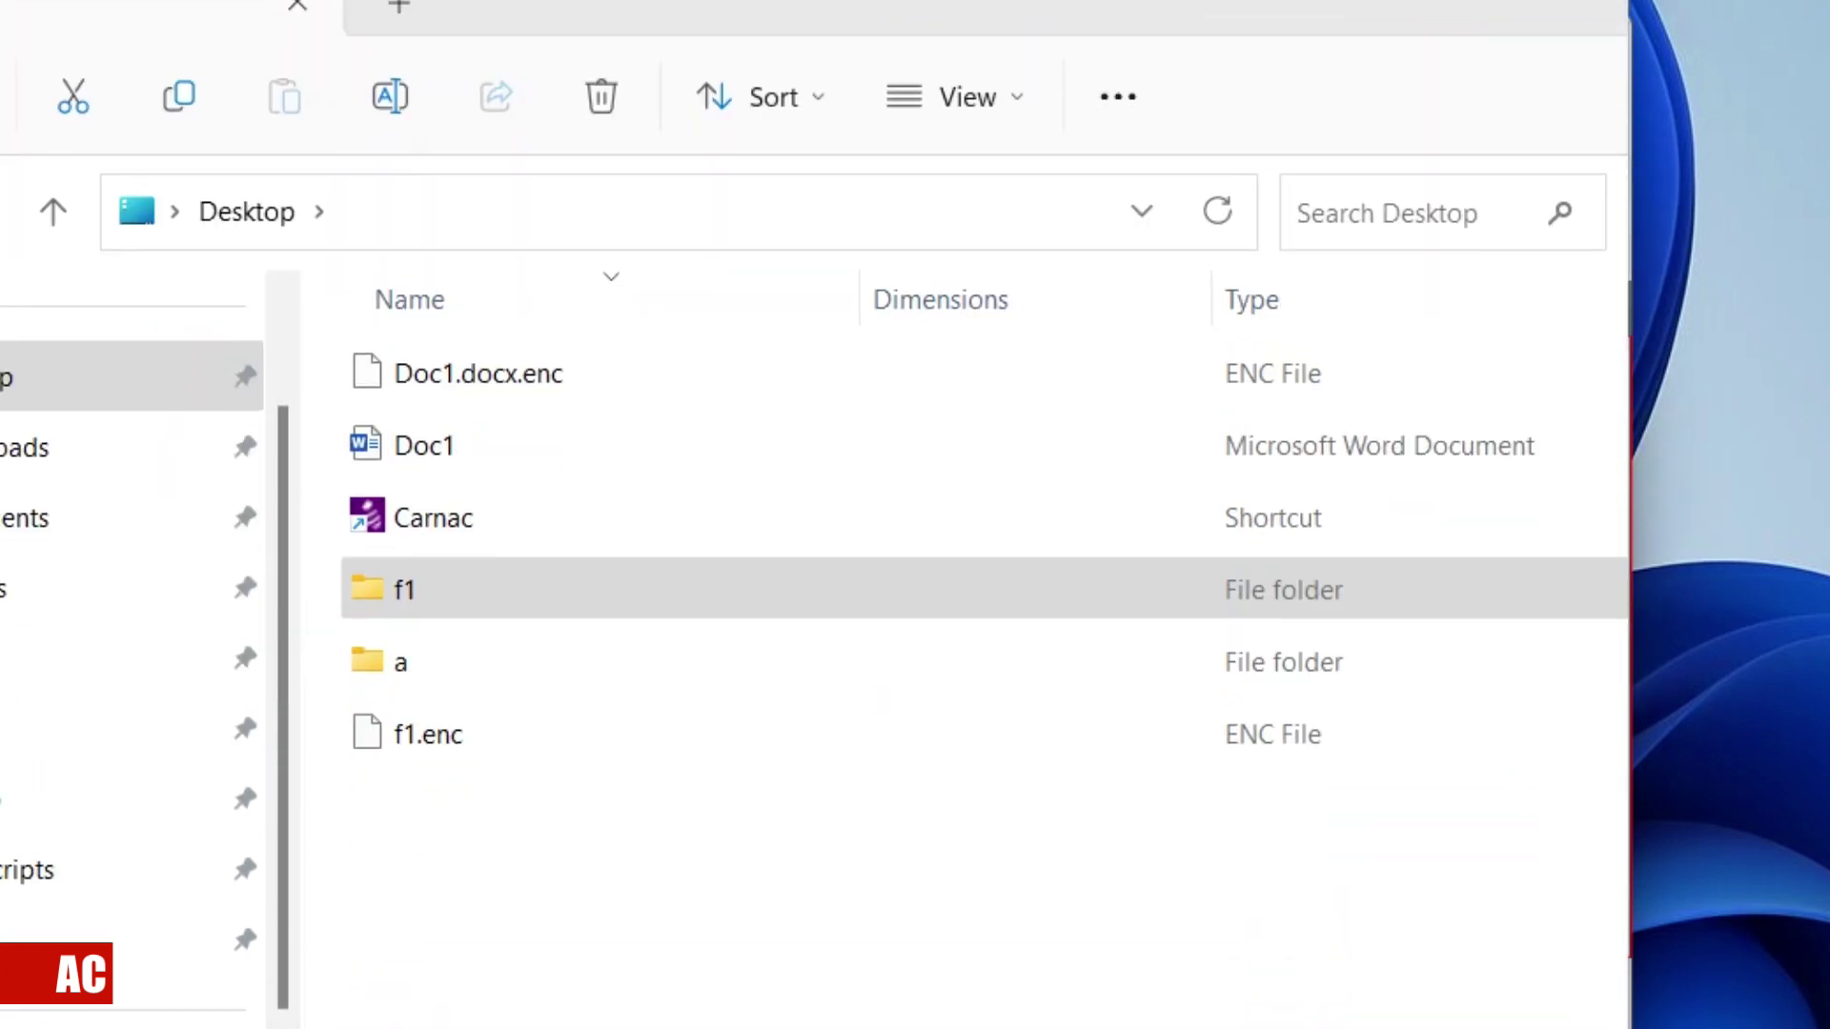
pyautogui.click(462, 758)
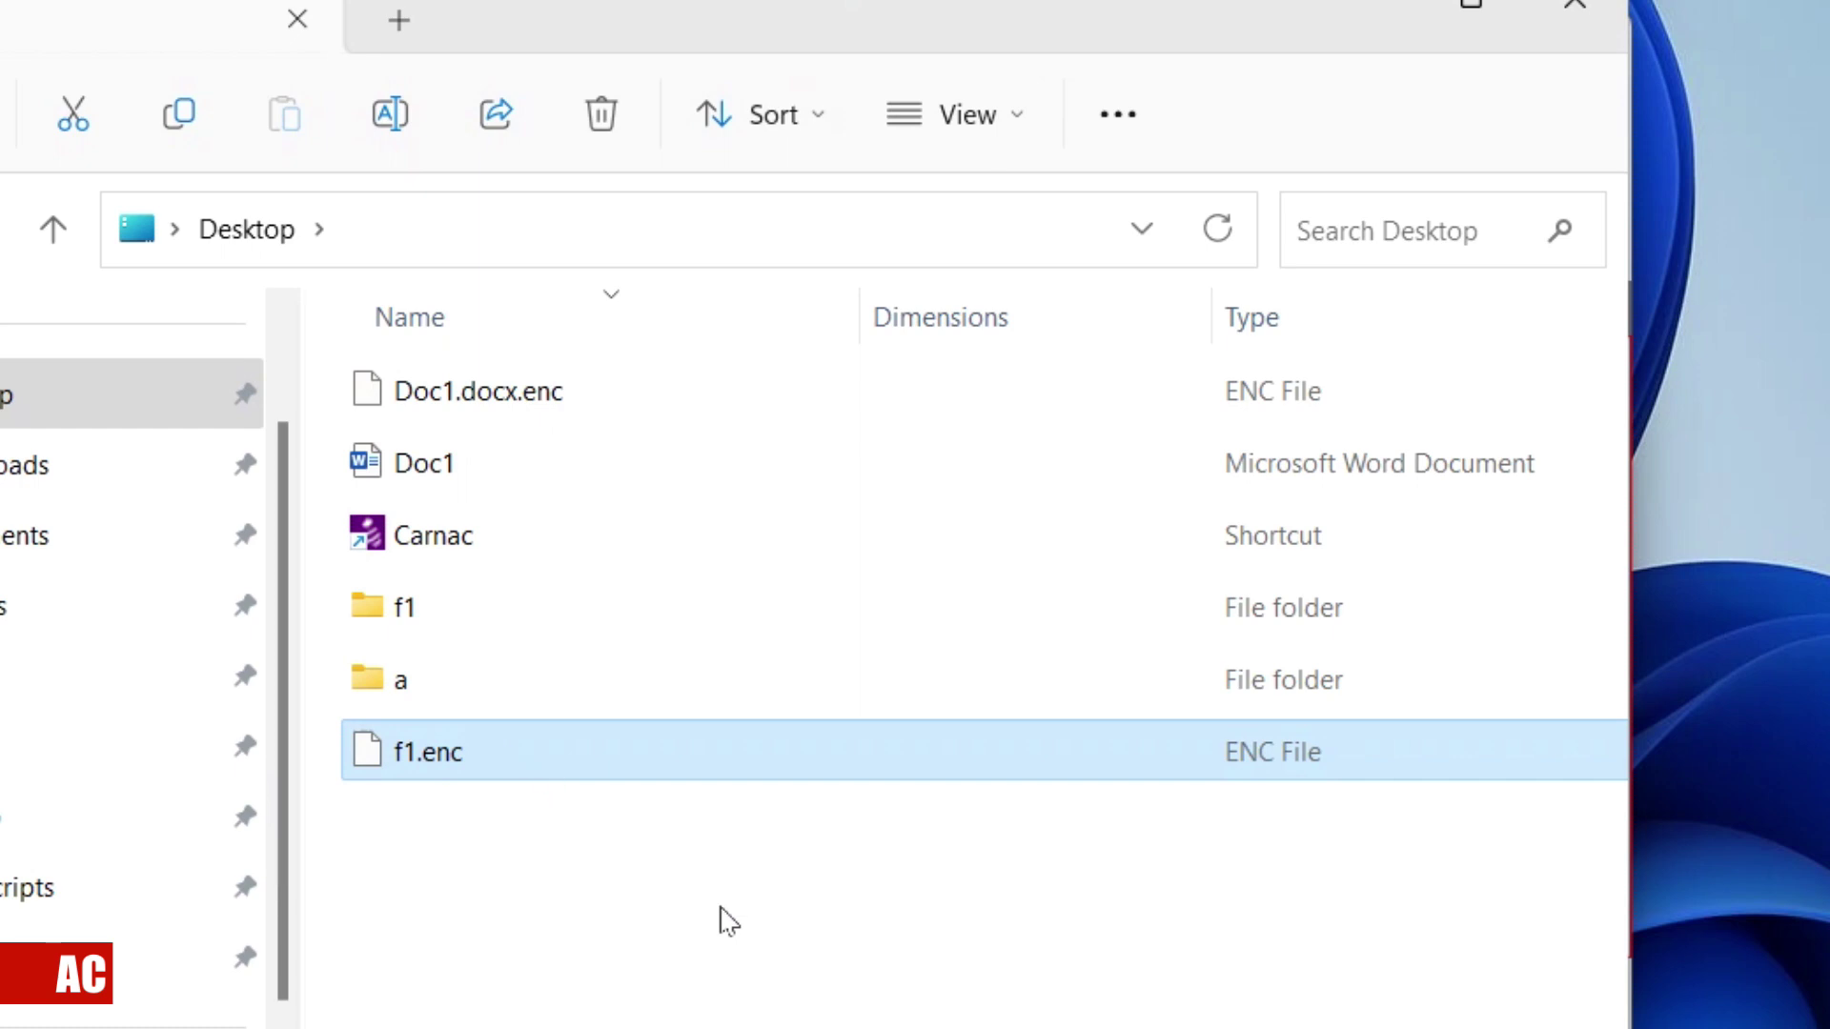
# Create a new folder named b on the Desktop and move the f1 folder into it.
pyautogui.hotkey('ctrl', 'shift', 'n')
pyautogui.write('b')
pyautogui.press('Return')
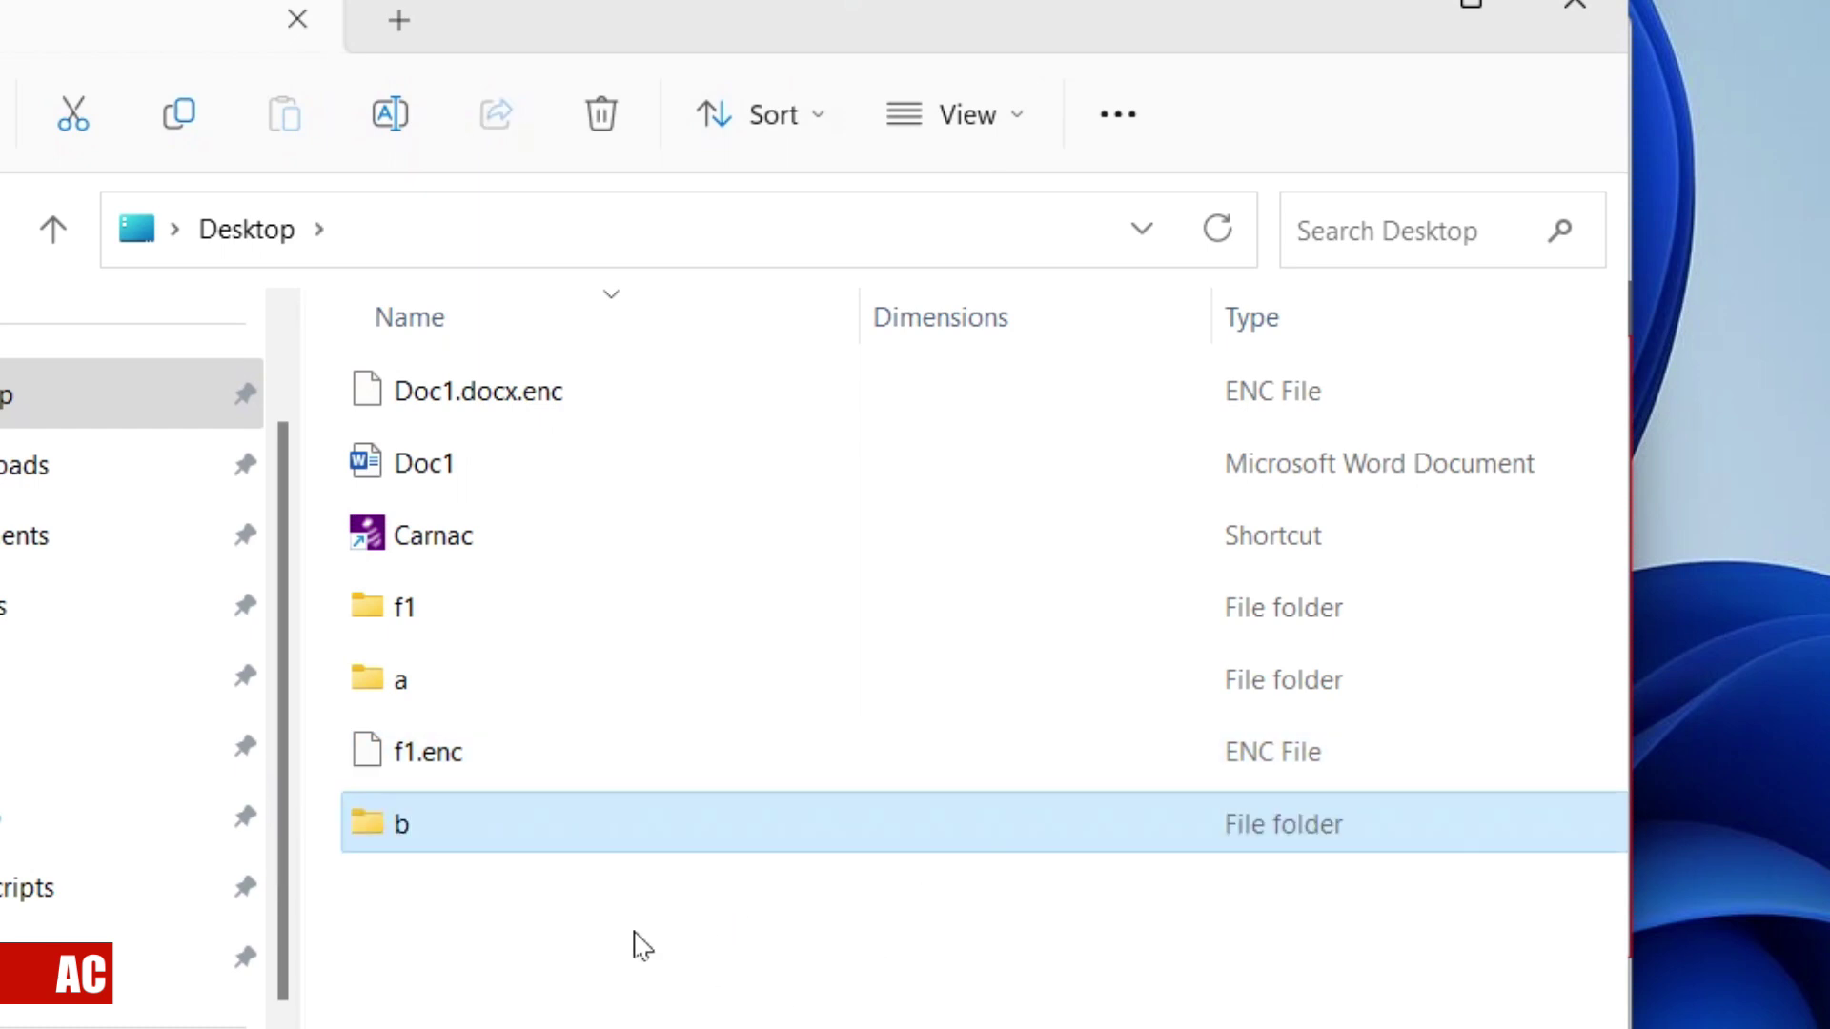
pyautogui.click(633, 944)
pyautogui.moveTo(411, 608); pyautogui.dragTo(458, 845)
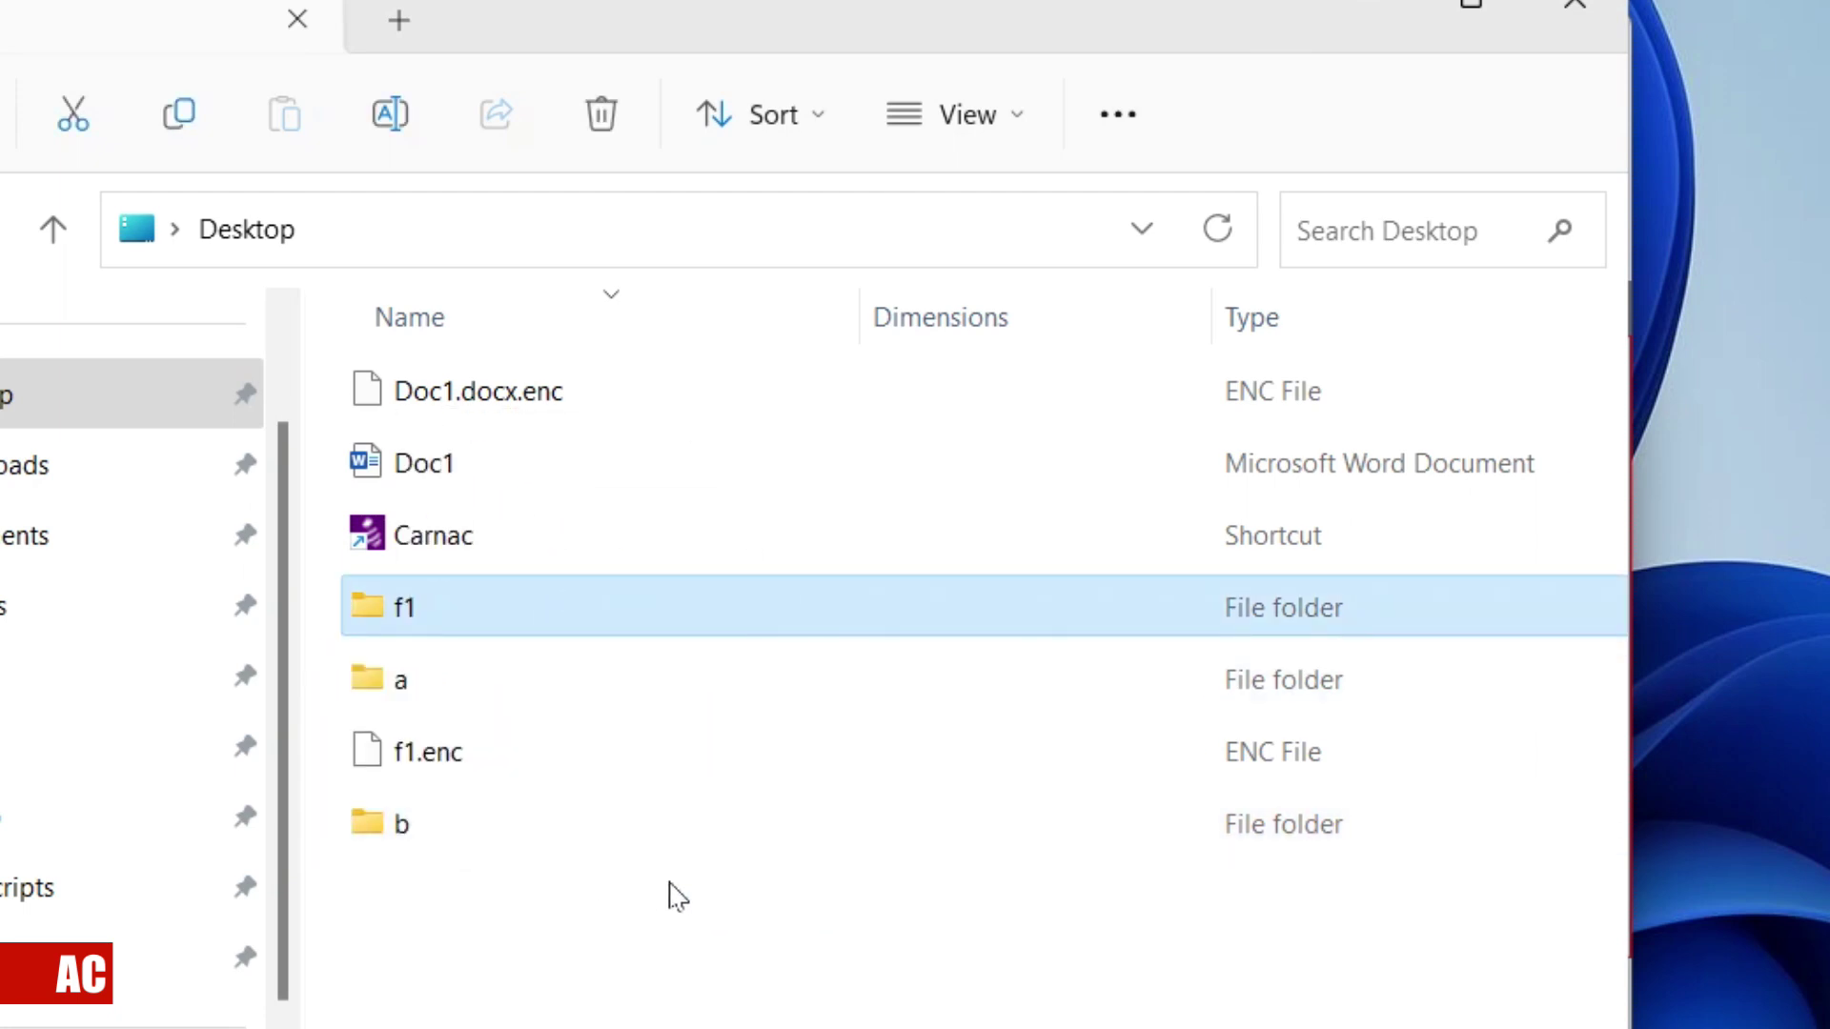
# Rename f1.enc to f1 in its Properties, confirming the extension change.
pyautogui.click(464, 682)
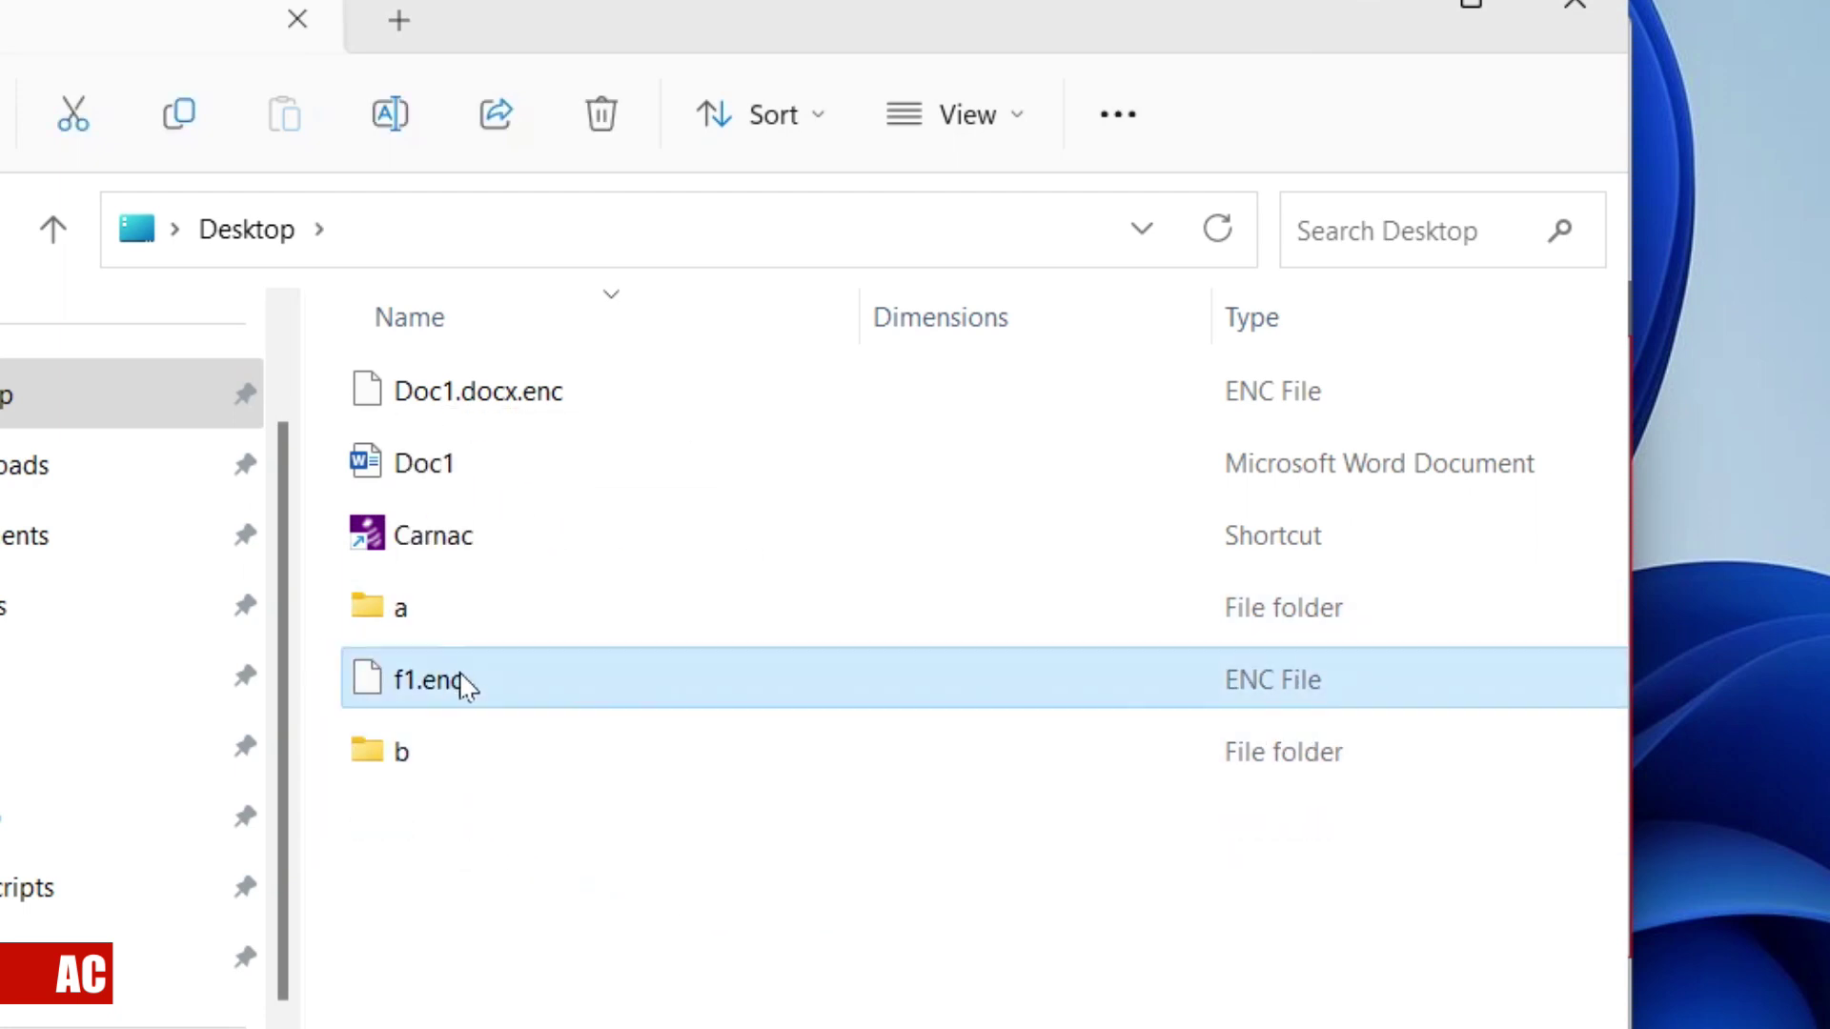
pyautogui.rightClick(465, 683)
pyautogui.click(713, 456)
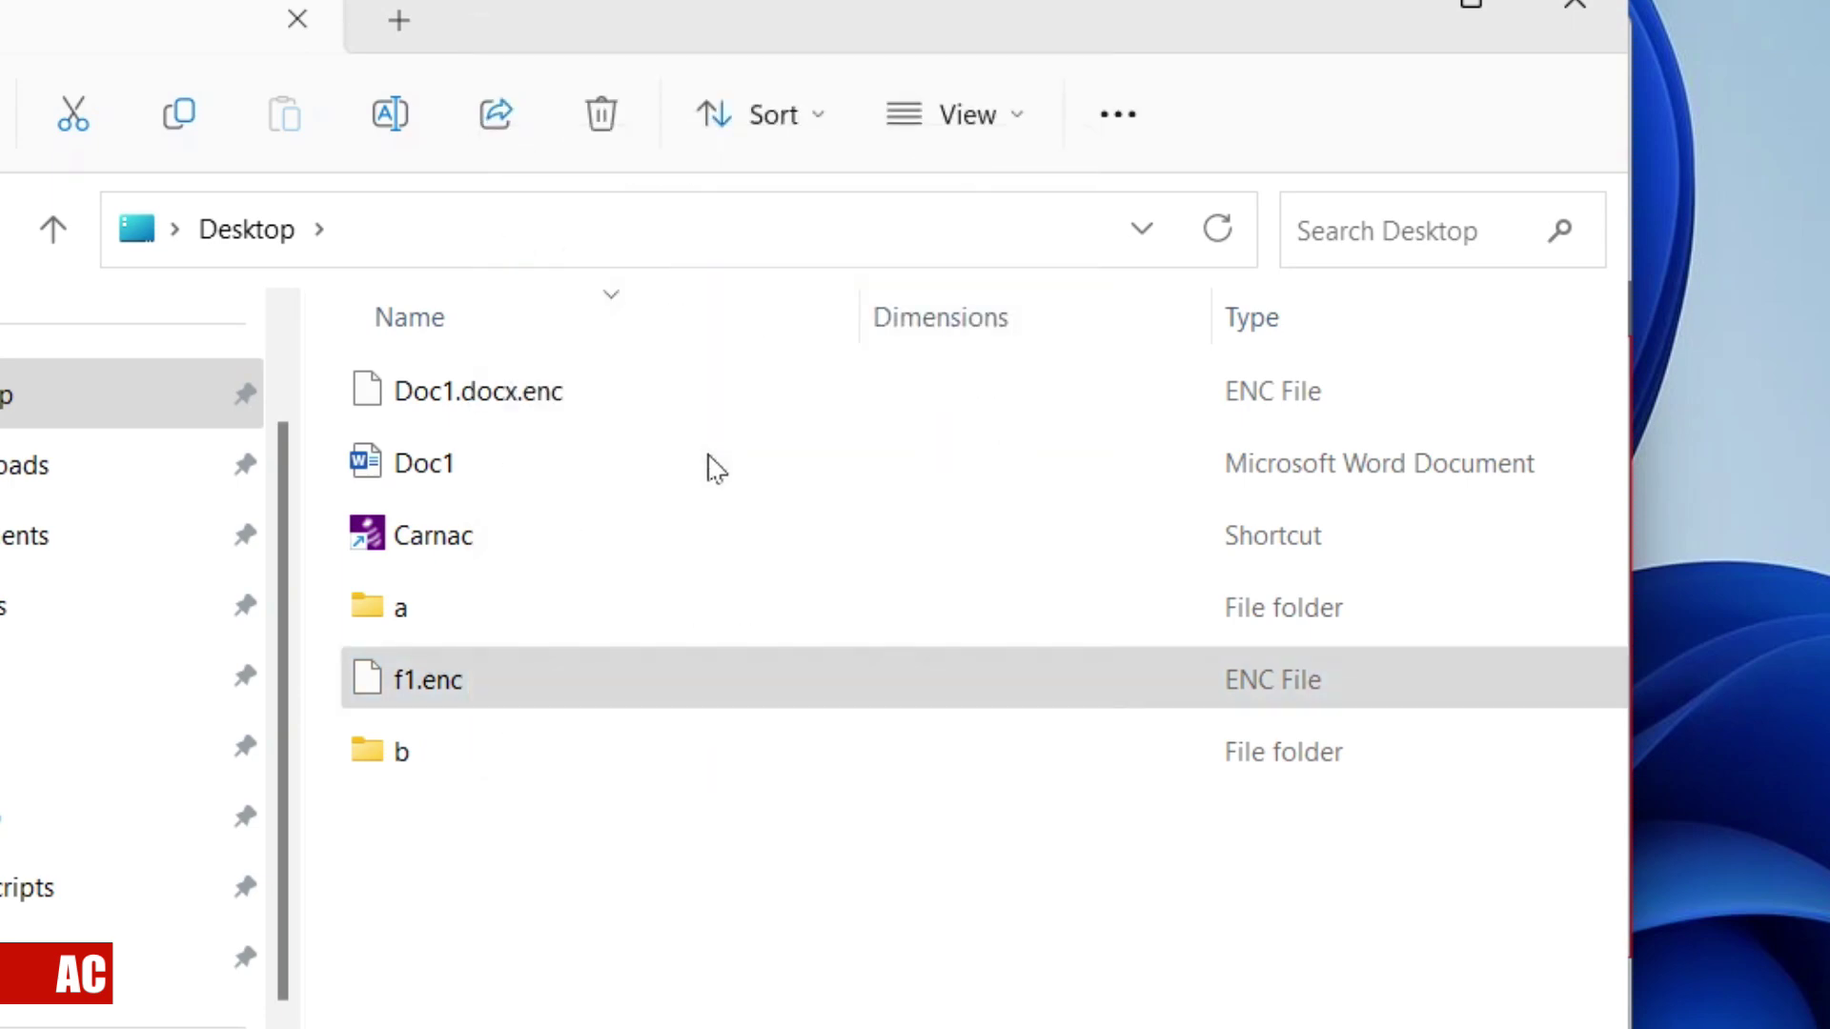
pyautogui.click(899, 390)
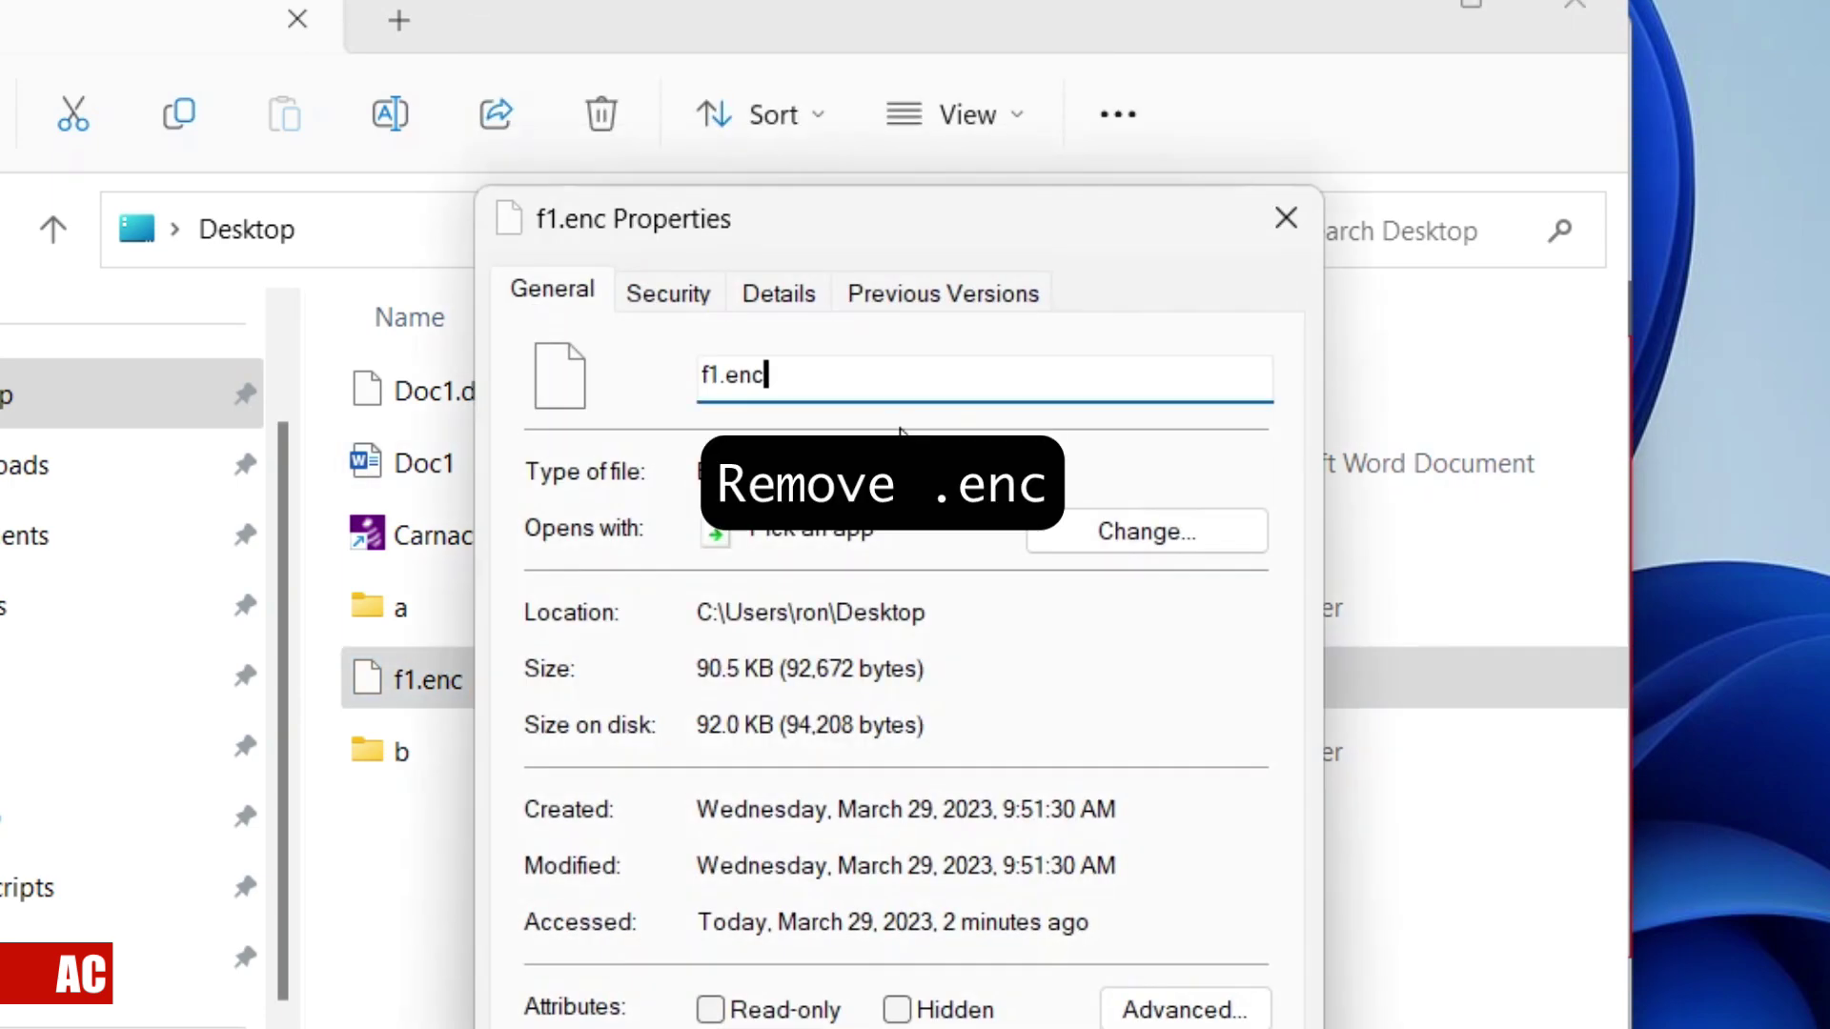
pyautogui.press('BackSpace')
pyautogui.press('BackSpace')
pyautogui.press('BackSpace')
pyautogui.press('Return')
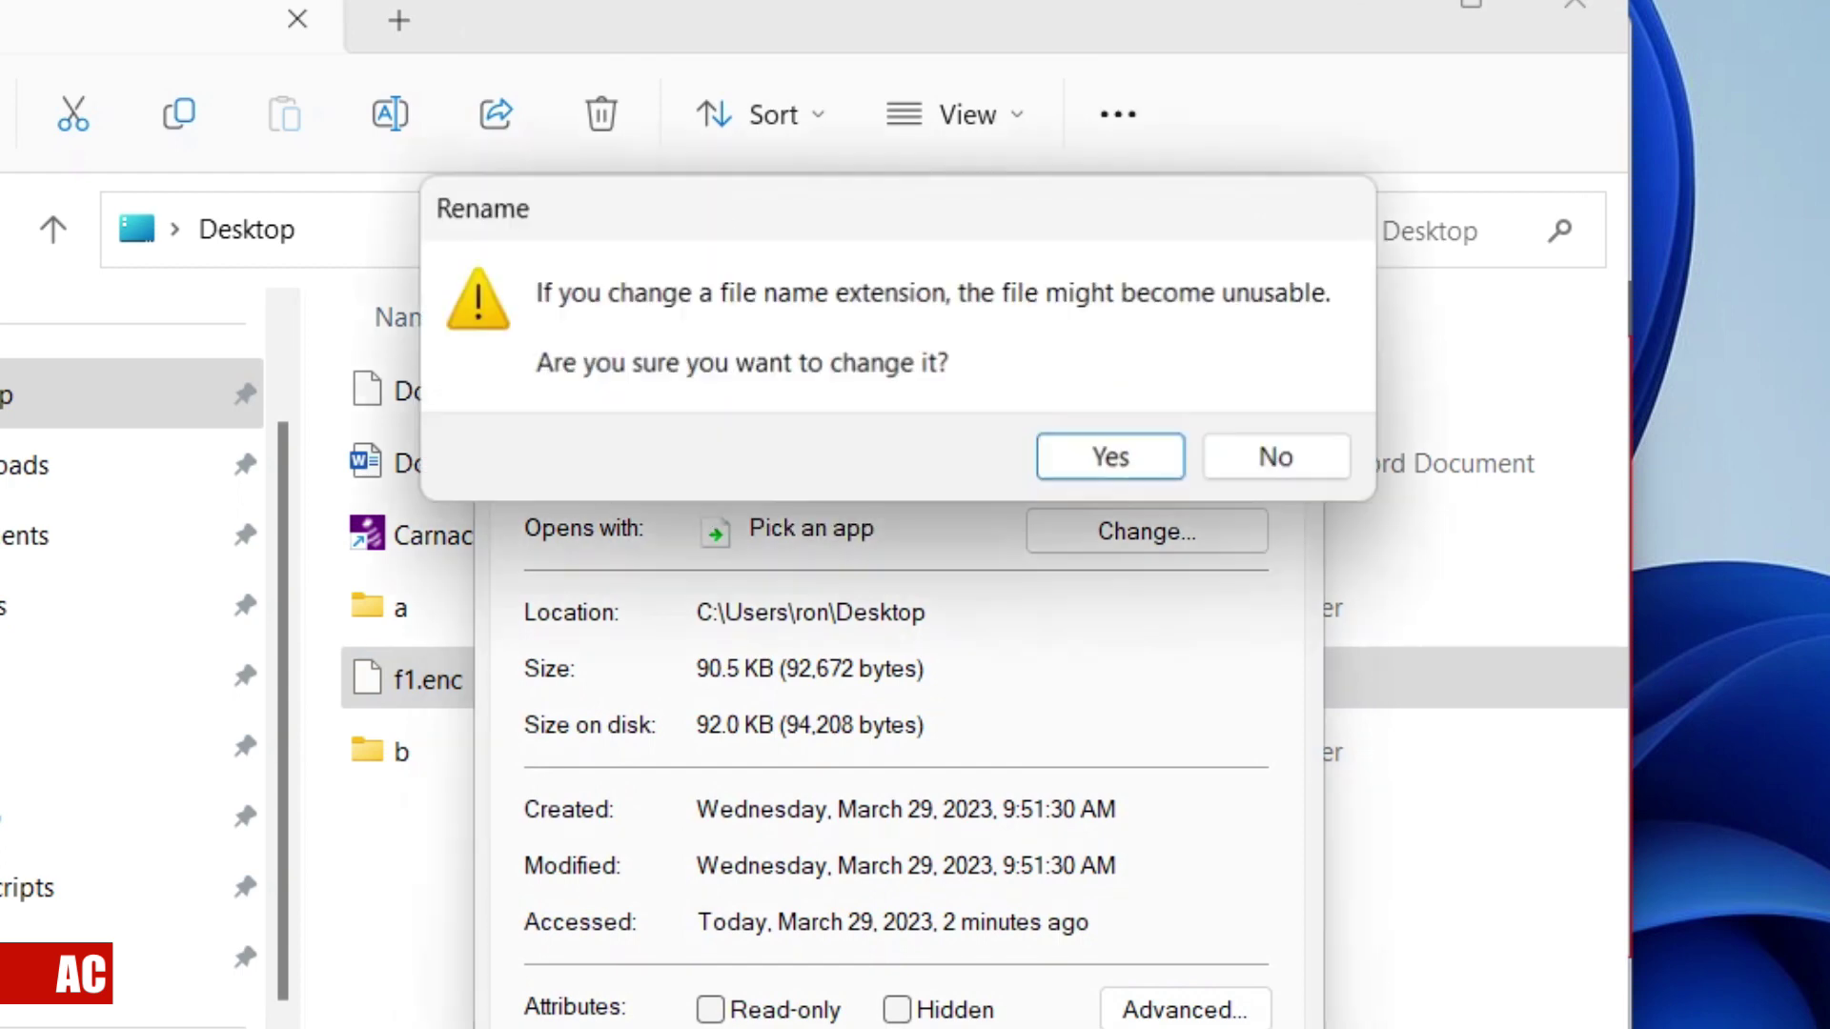
pyautogui.click(1106, 459)
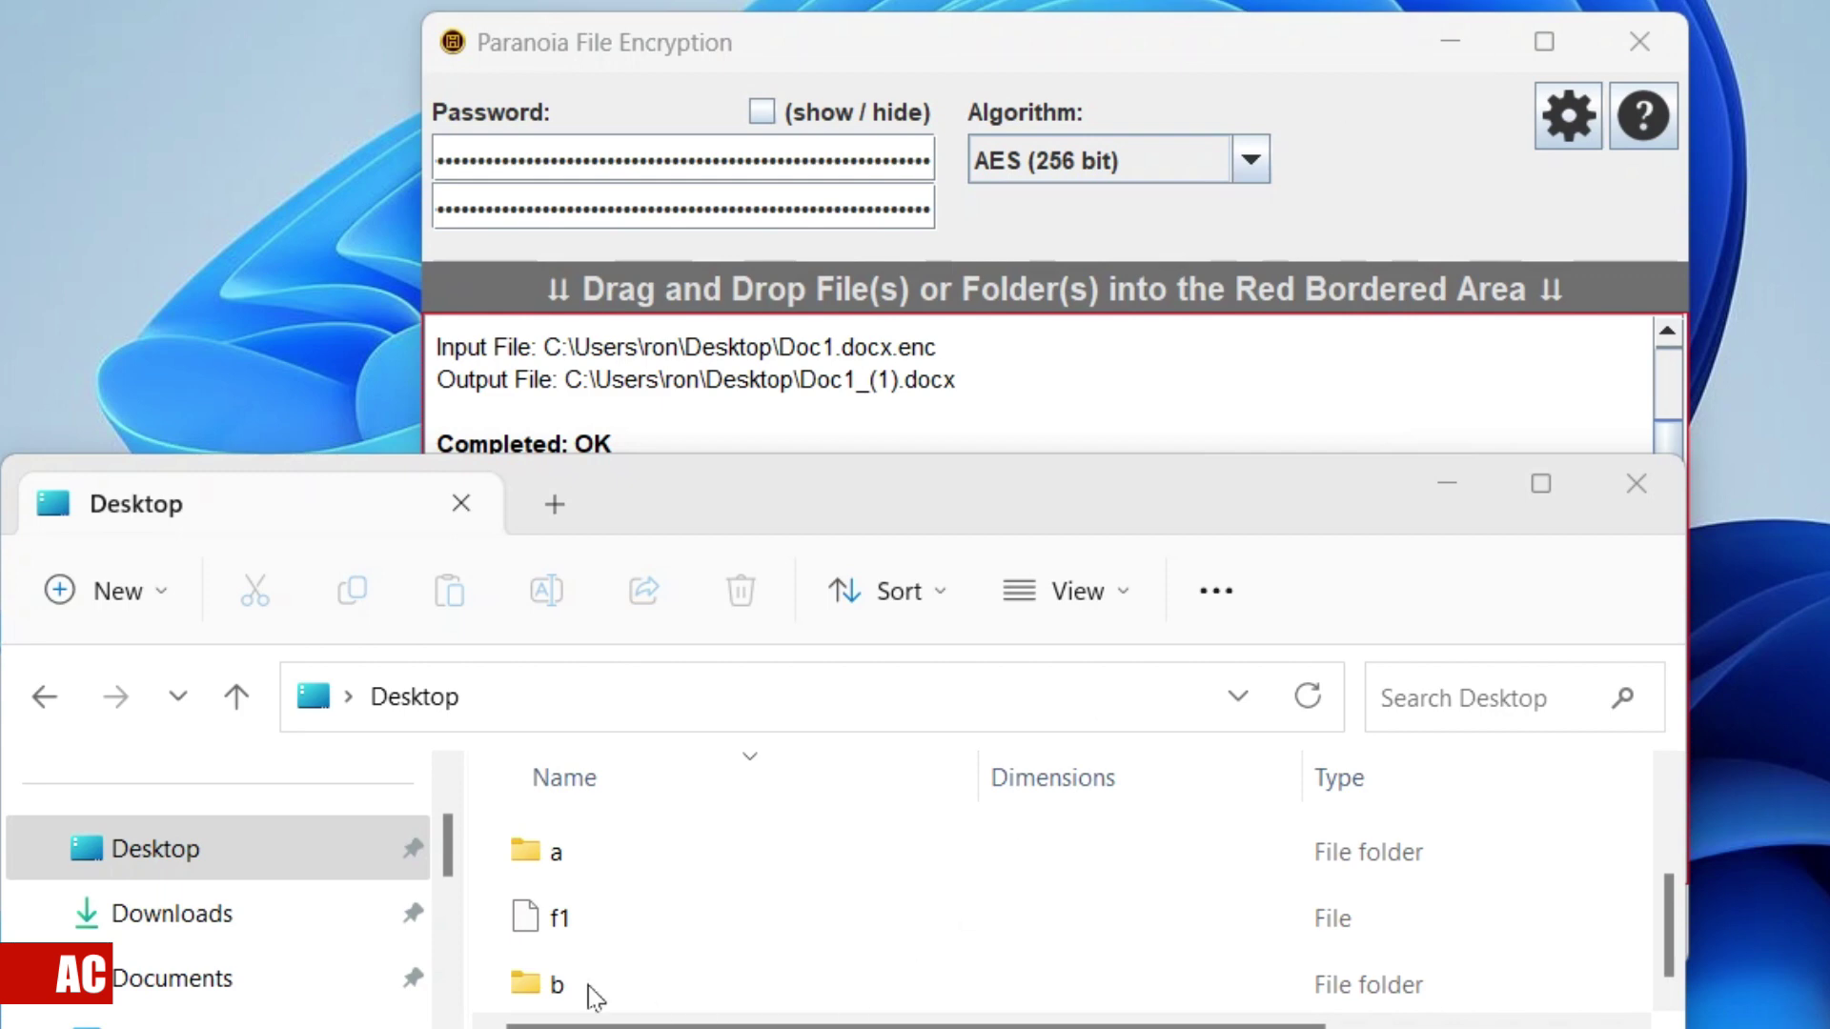
pyautogui.click(400, 679)
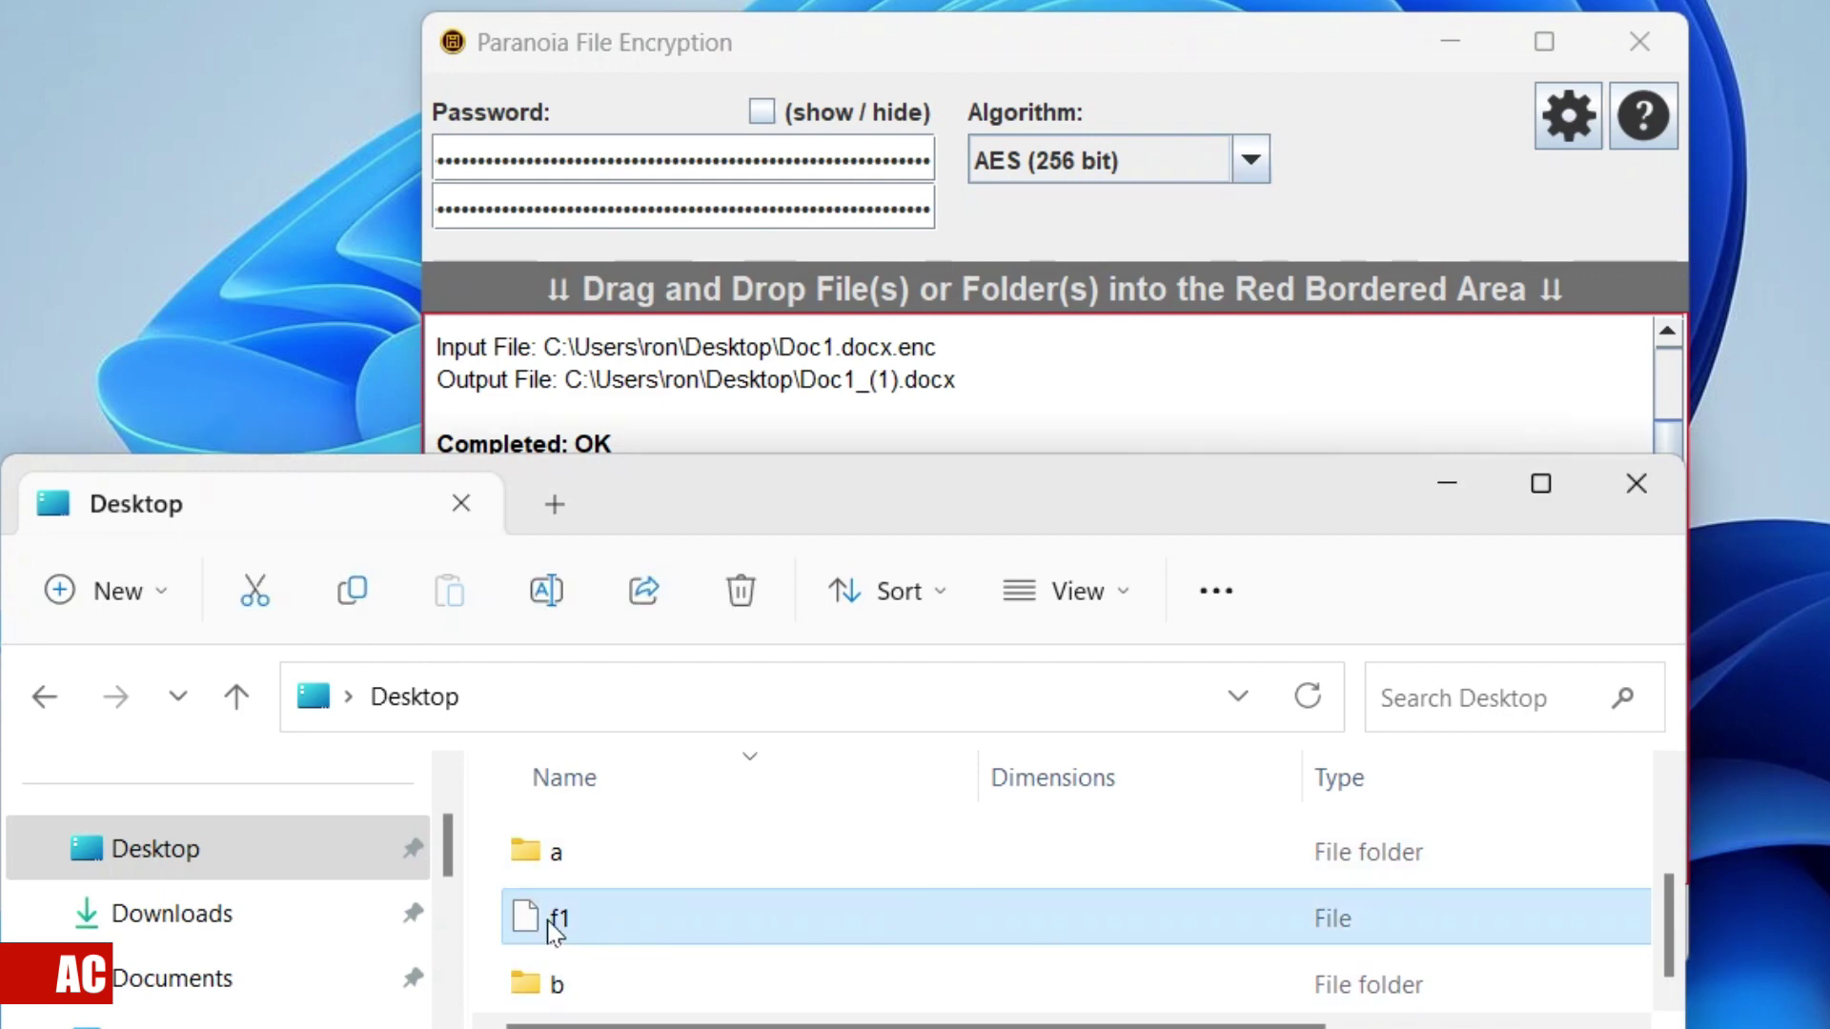
# Encrypt the extensionless f1 file with AES-256 into a new f1.enc and select it in the Desktop list.
pyautogui.moveTo(559, 918); pyautogui.dragTo(969, 370)
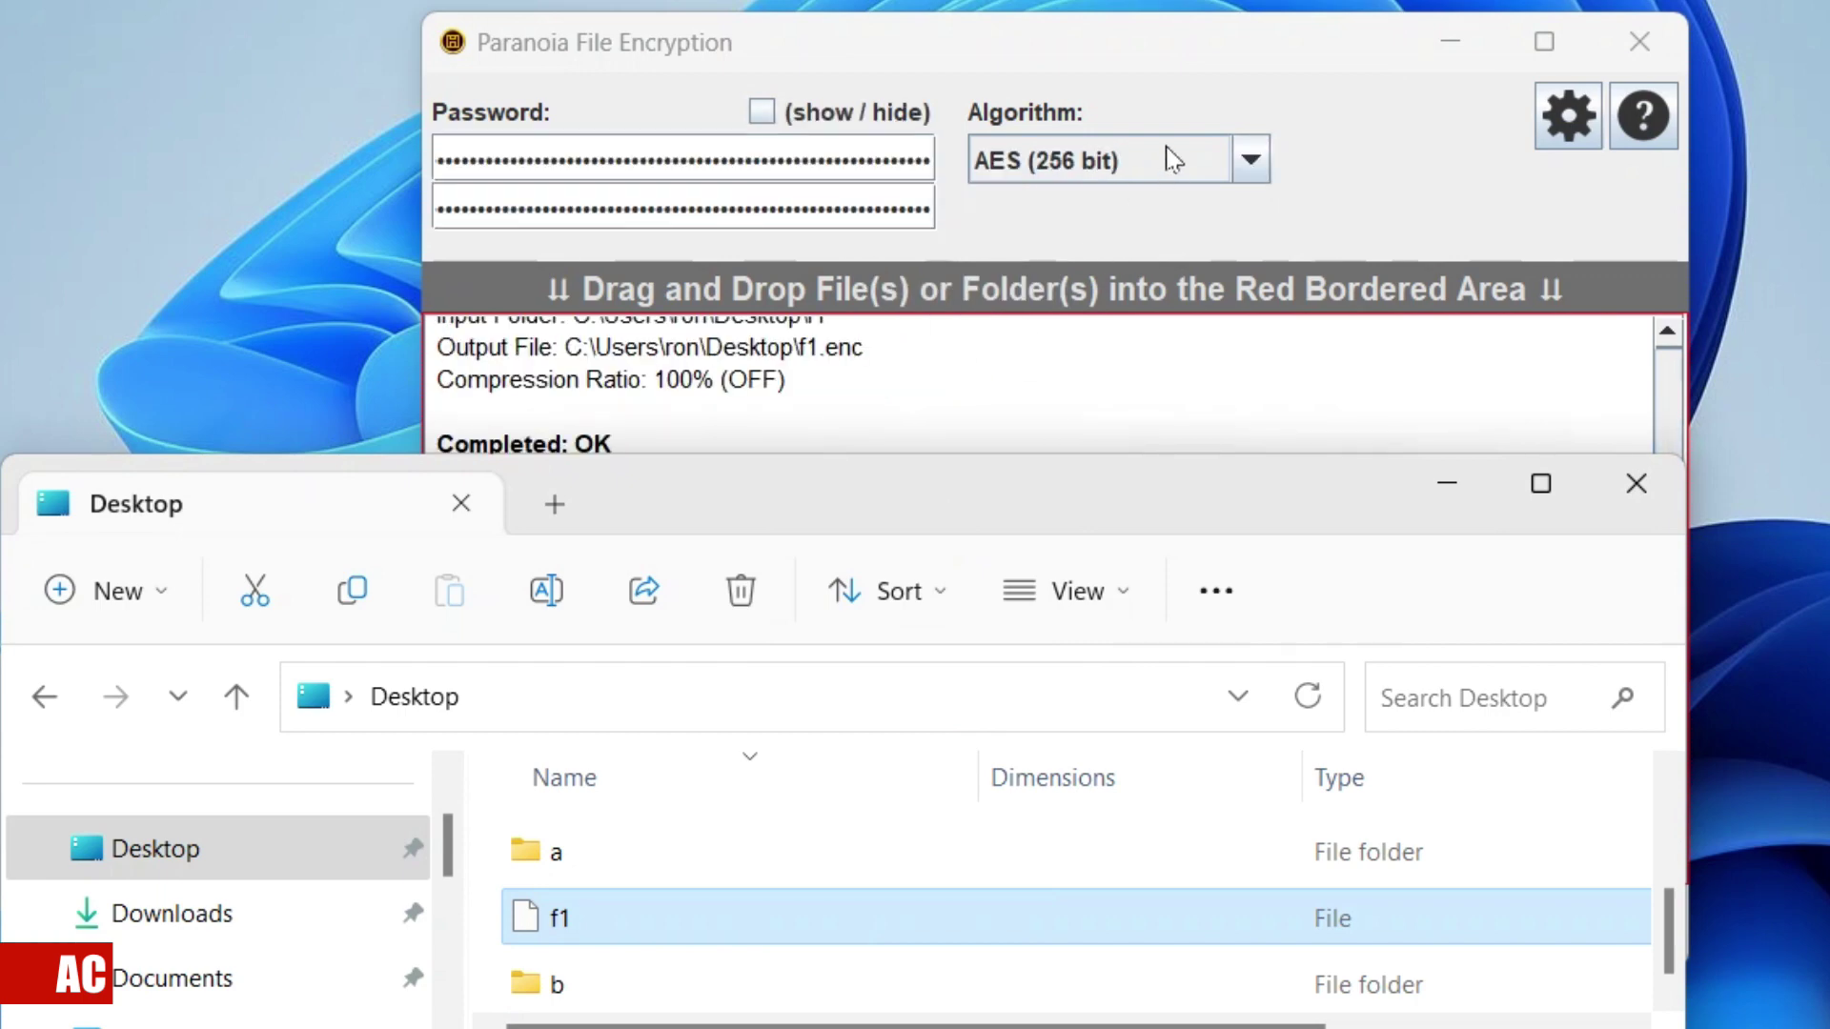
pyautogui.click(1280, 42)
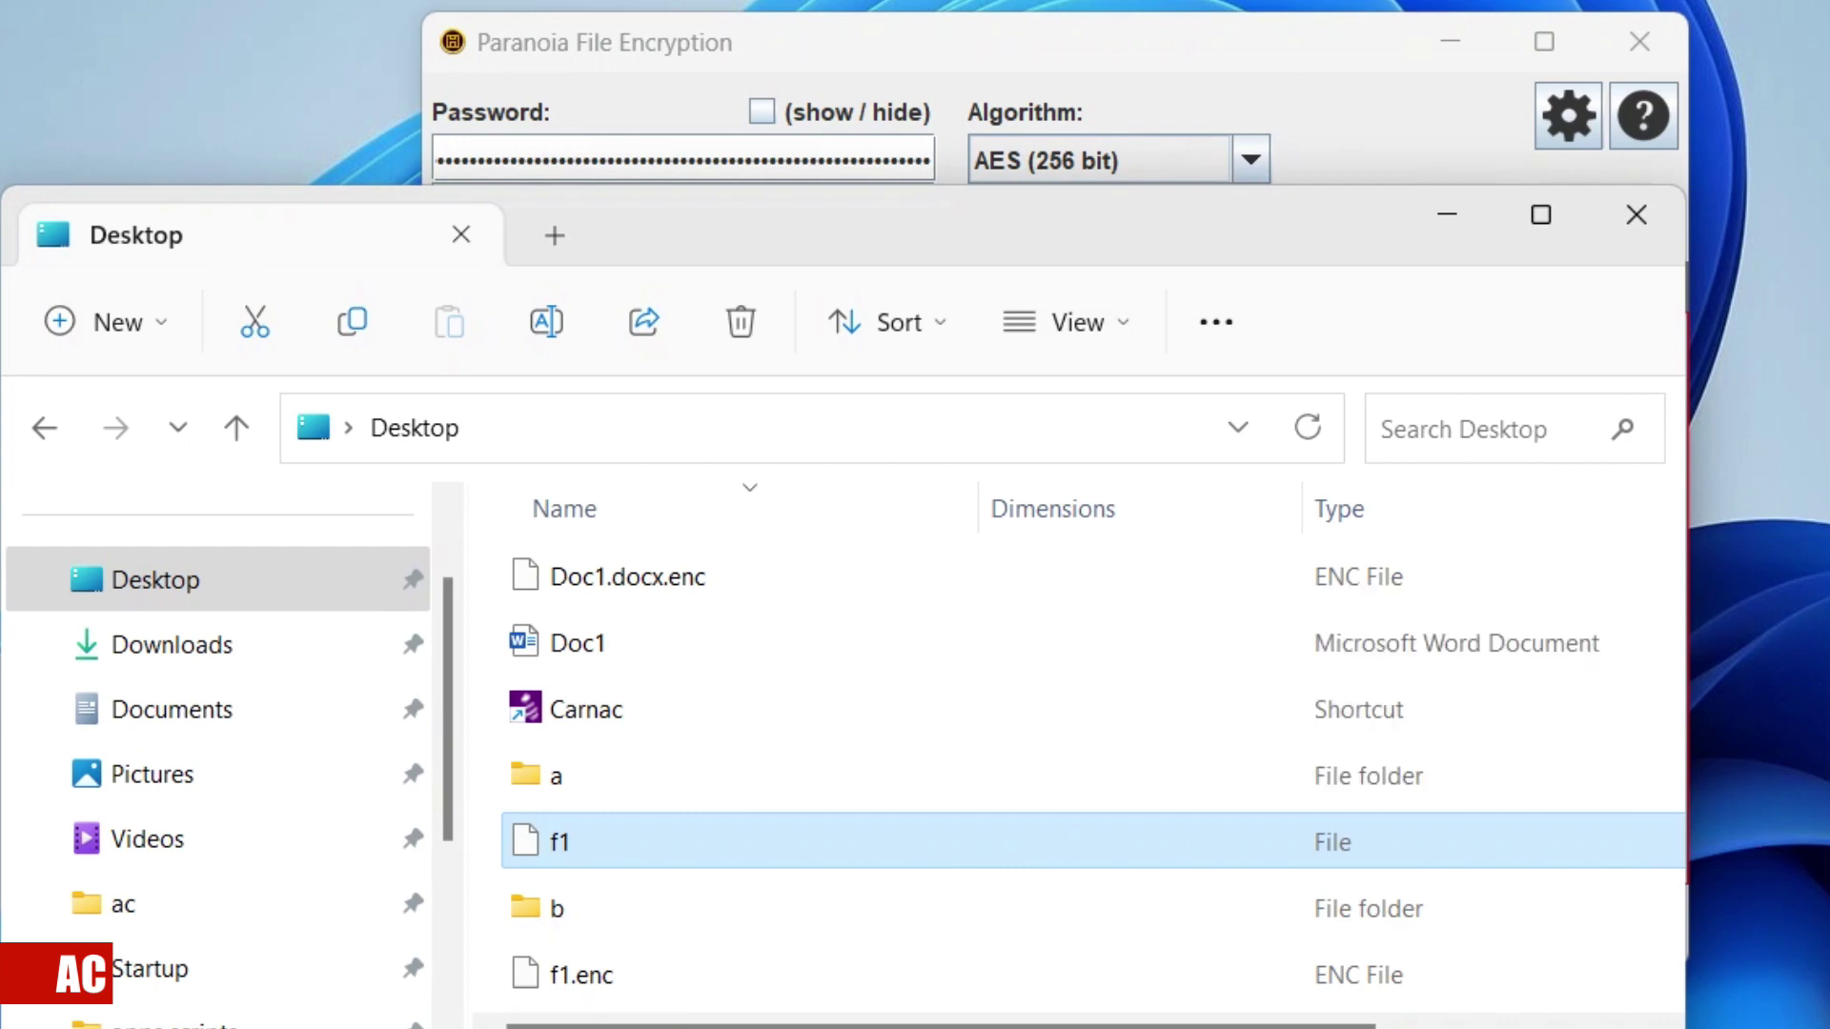
pyautogui.click(581, 974)
pyautogui.click(1256, 215)
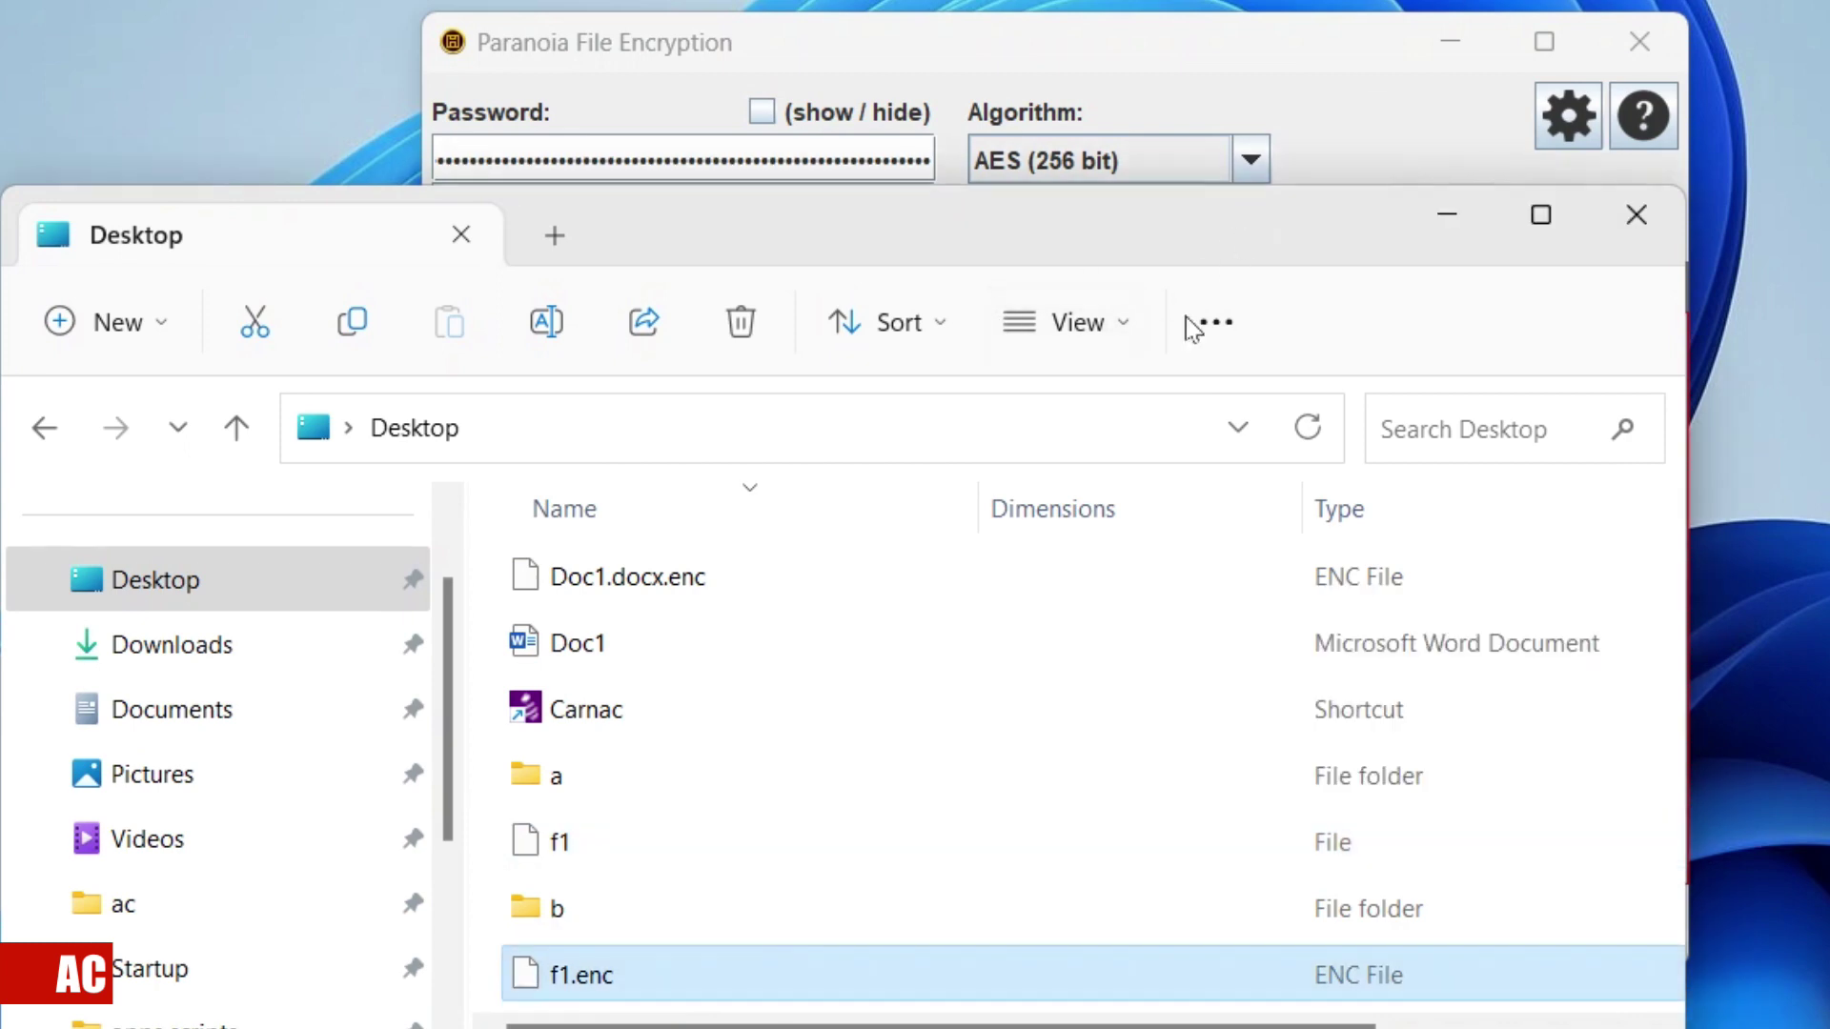
# Delete the fresh f1.enc, then rename the plain f1 file to f1.enc through its Properties.
pyautogui.click(753, 334)
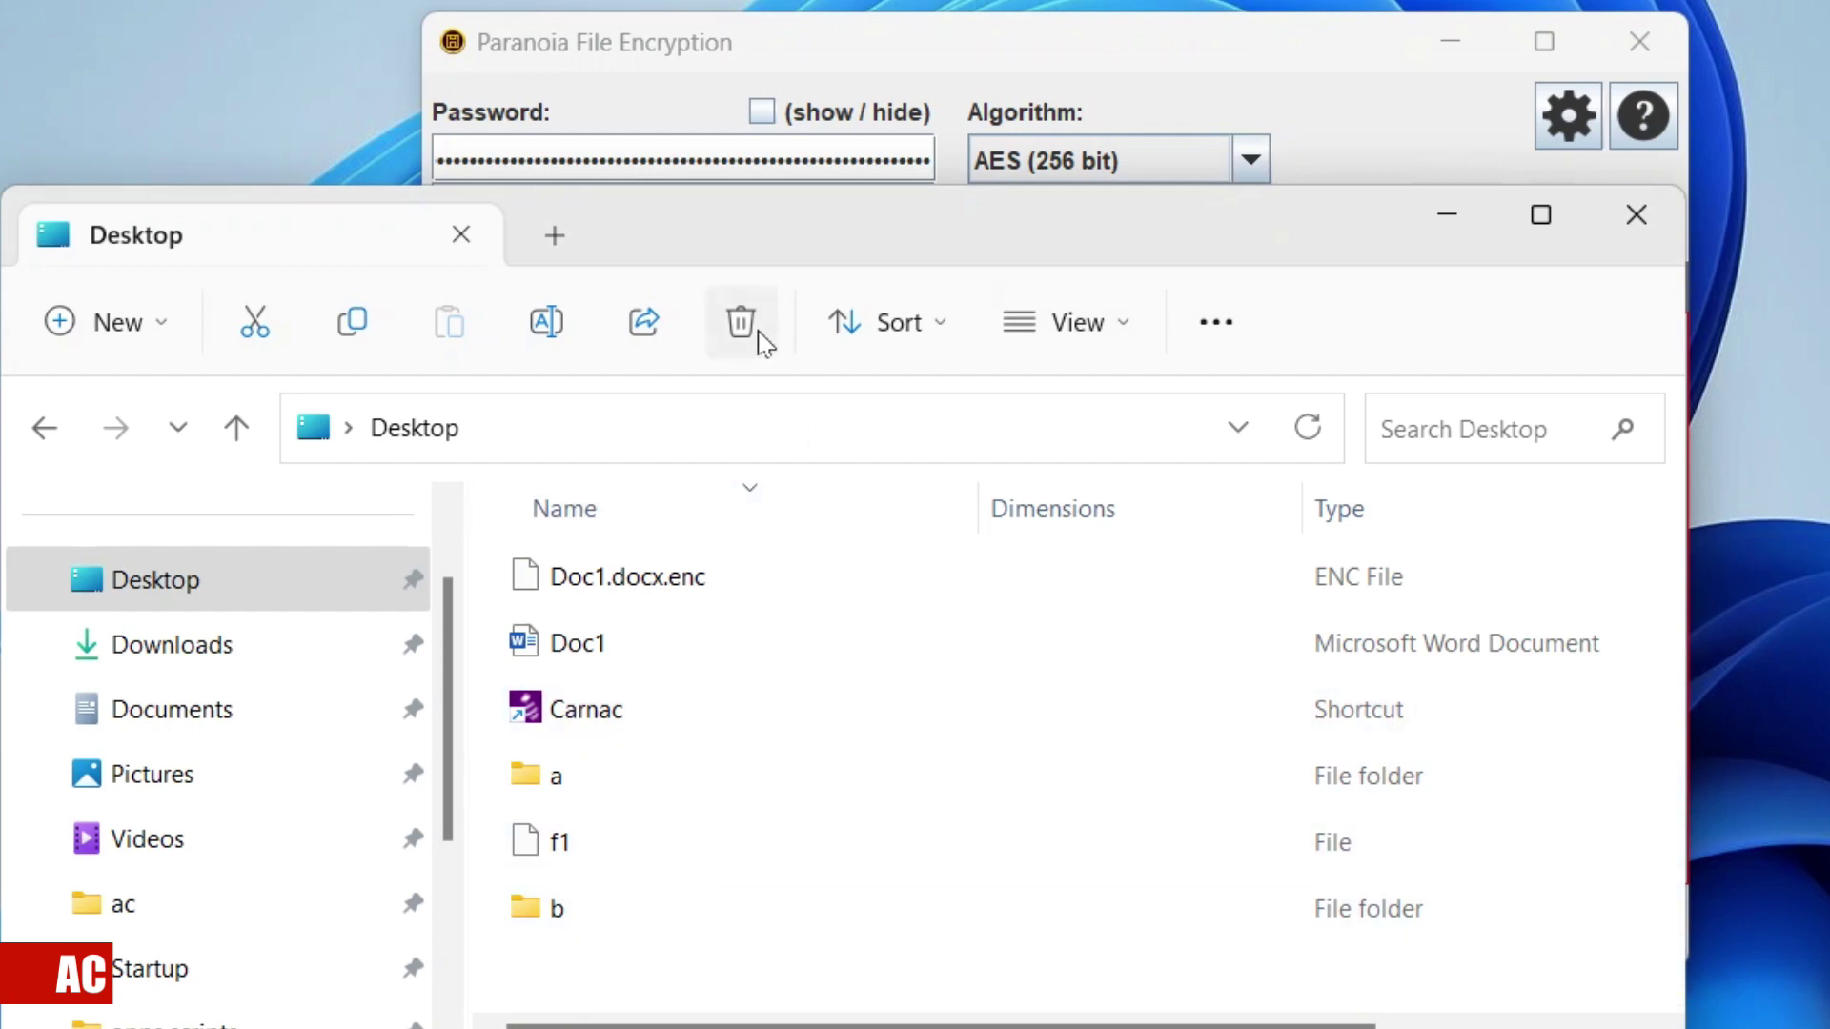
pyautogui.rightClick(570, 843)
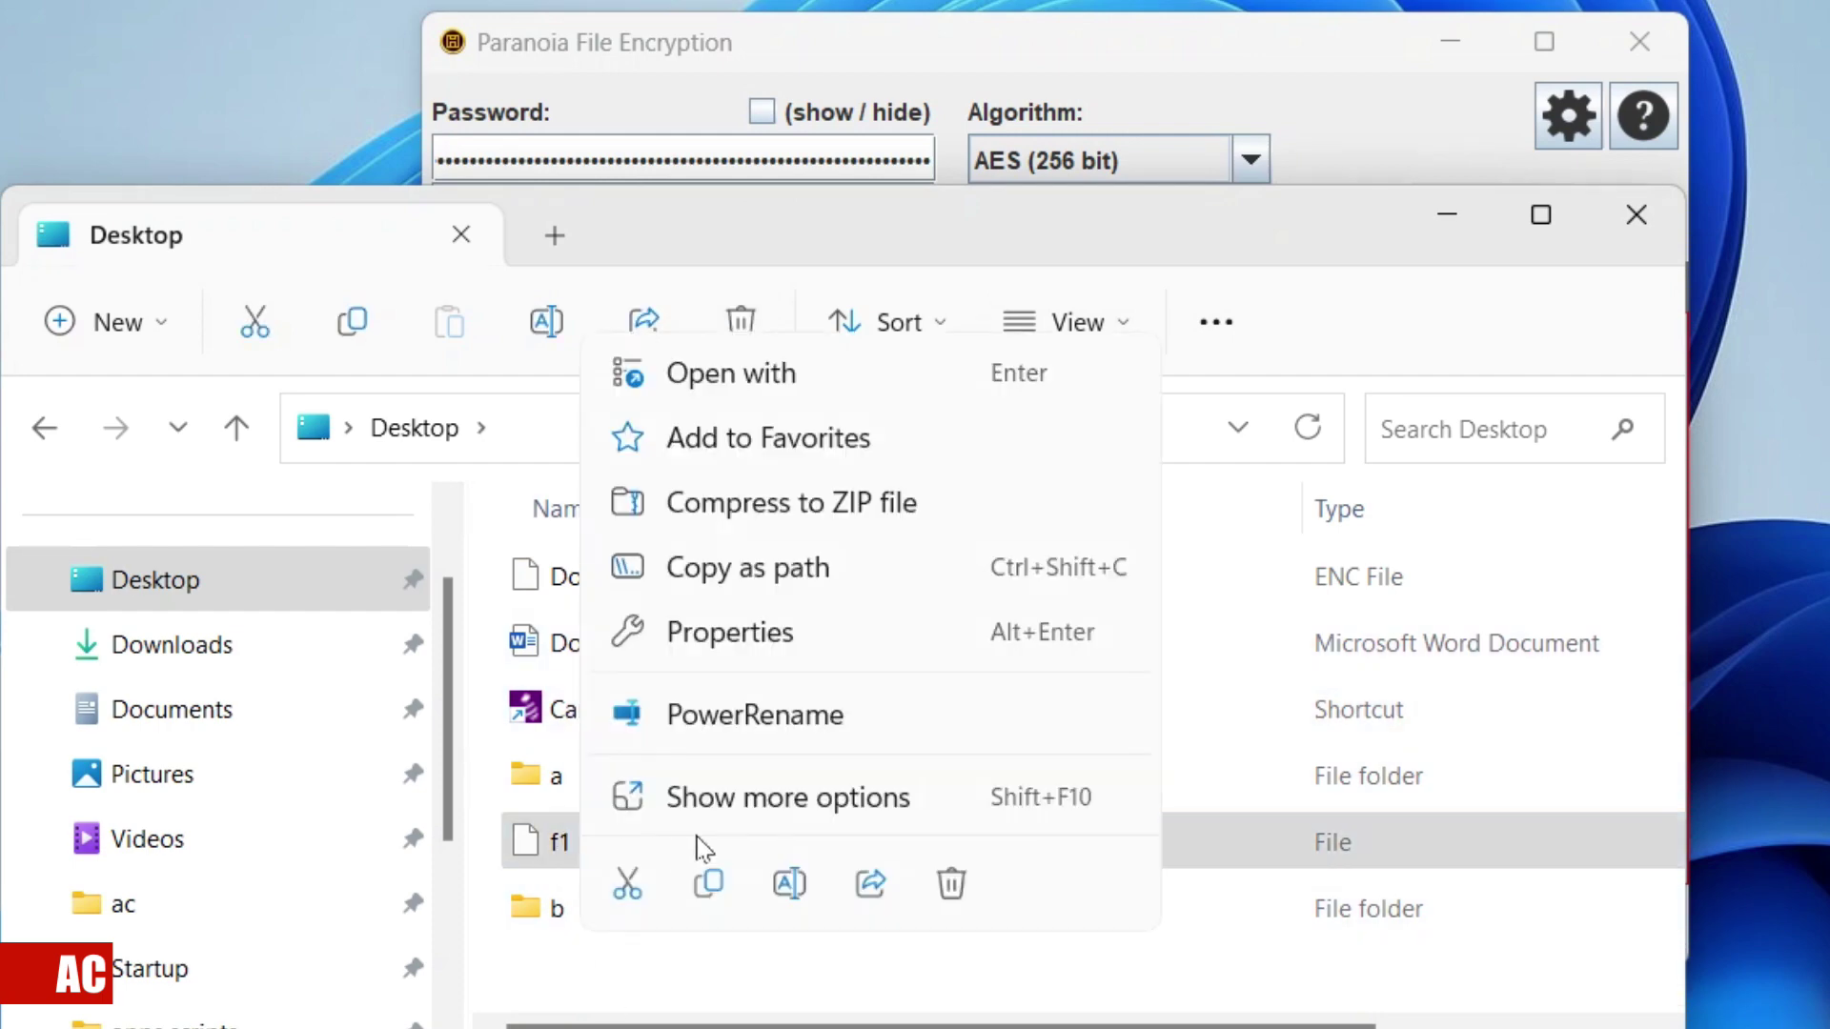
pyautogui.click(872, 633)
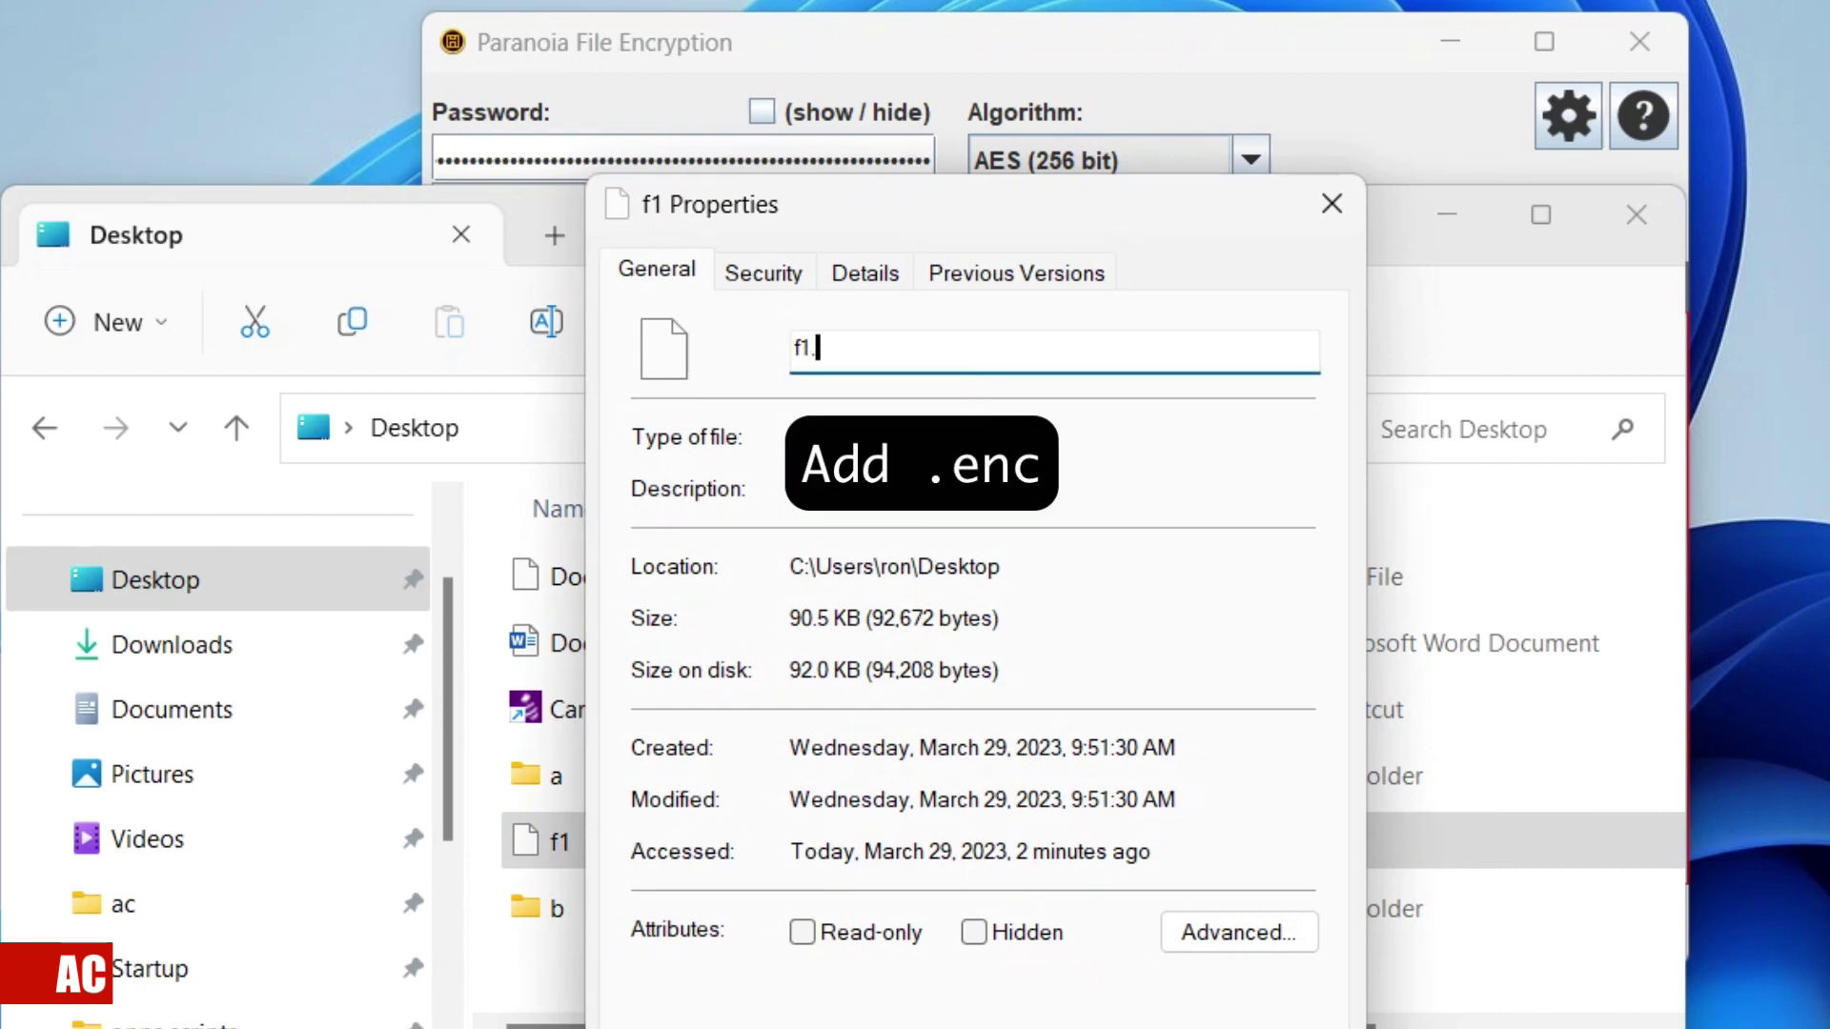
pyautogui.write('.enc')
pyautogui.press('Return')
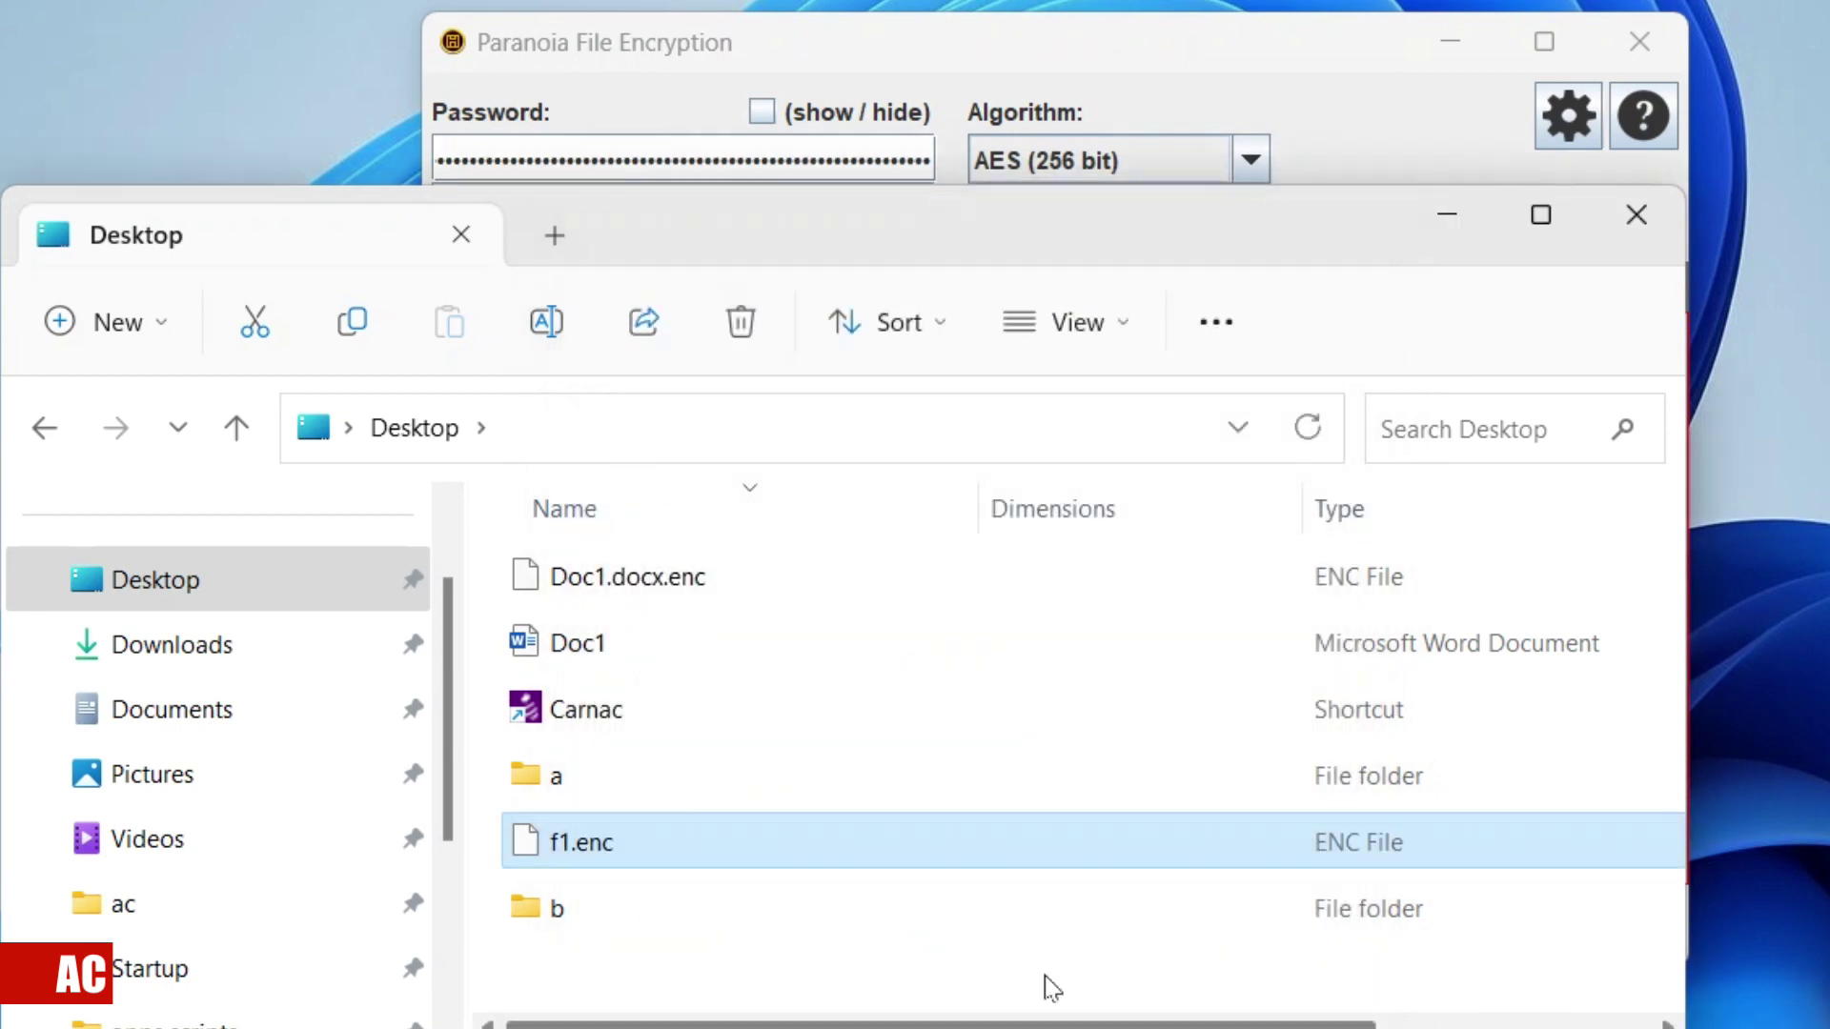
pyautogui.moveTo(1103, 189); pyautogui.dragTo(1085, 445)
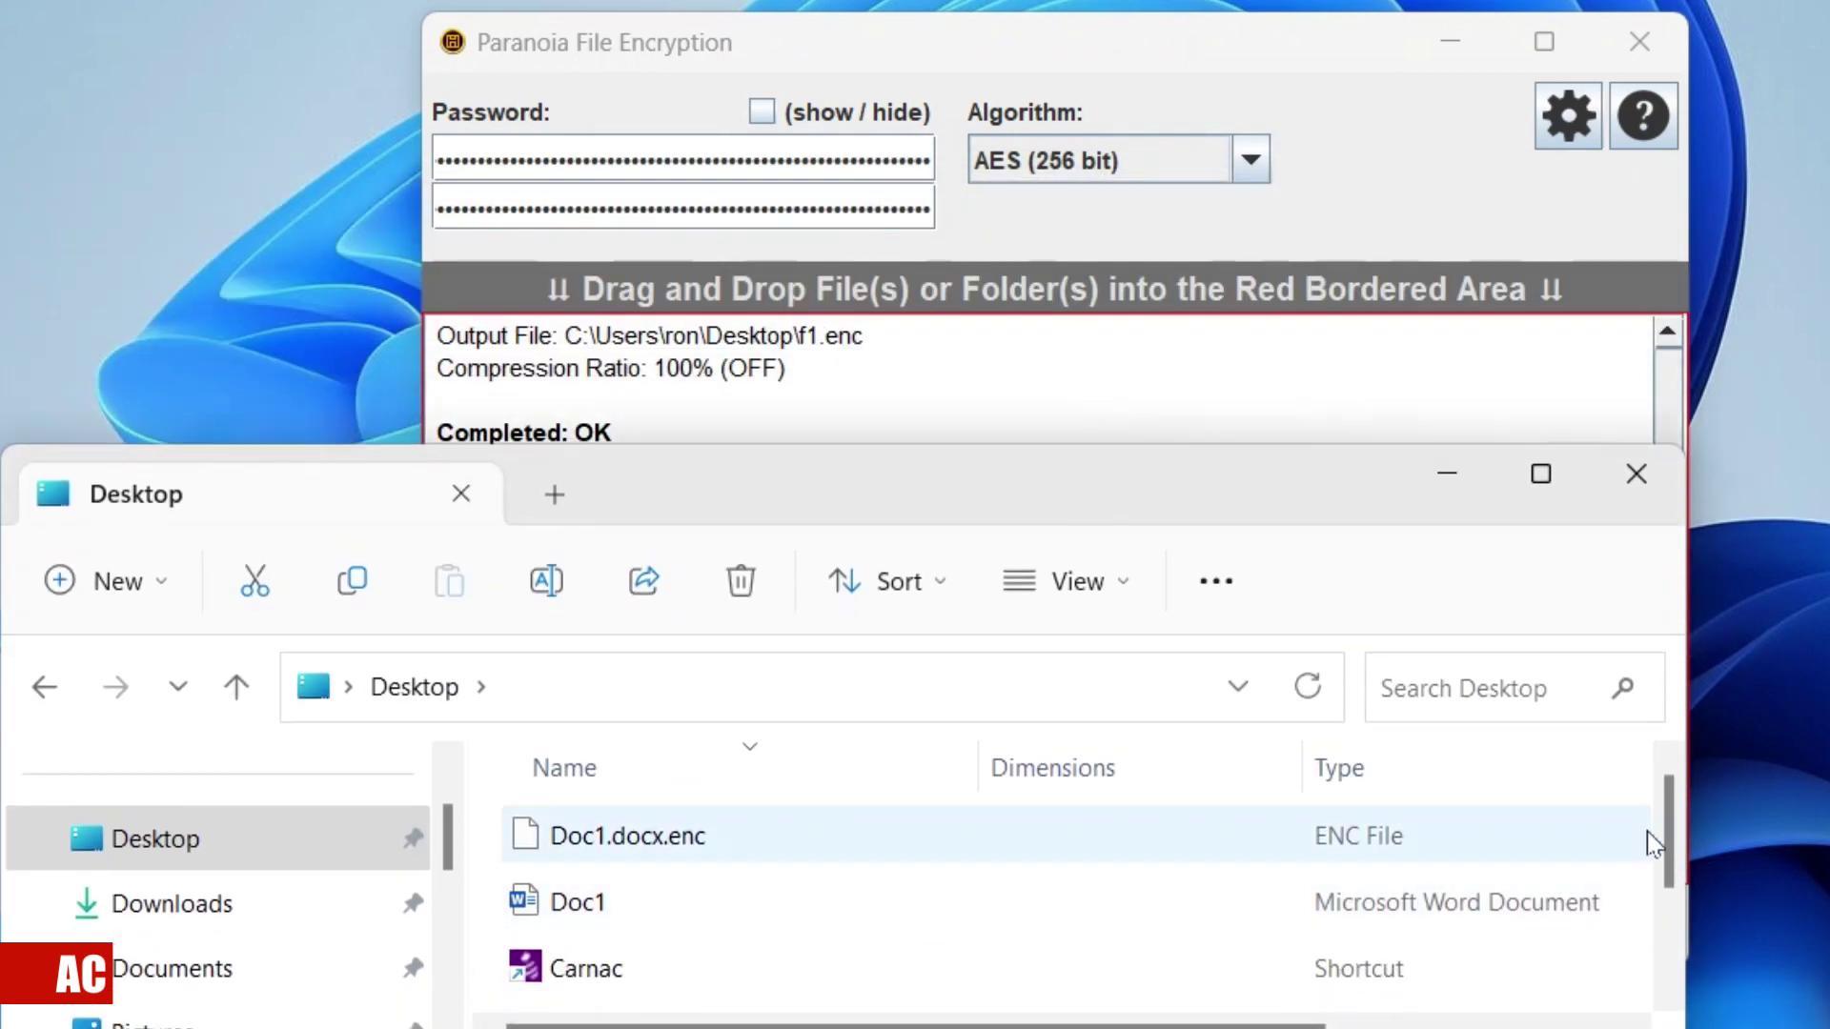
# Decrypt the renamed f1.enc in Paranoia and review the decryption log.
pyautogui.scroll(-2, 1655, 843)
pyautogui.moveTo(596, 932); pyautogui.dragTo(904, 394)
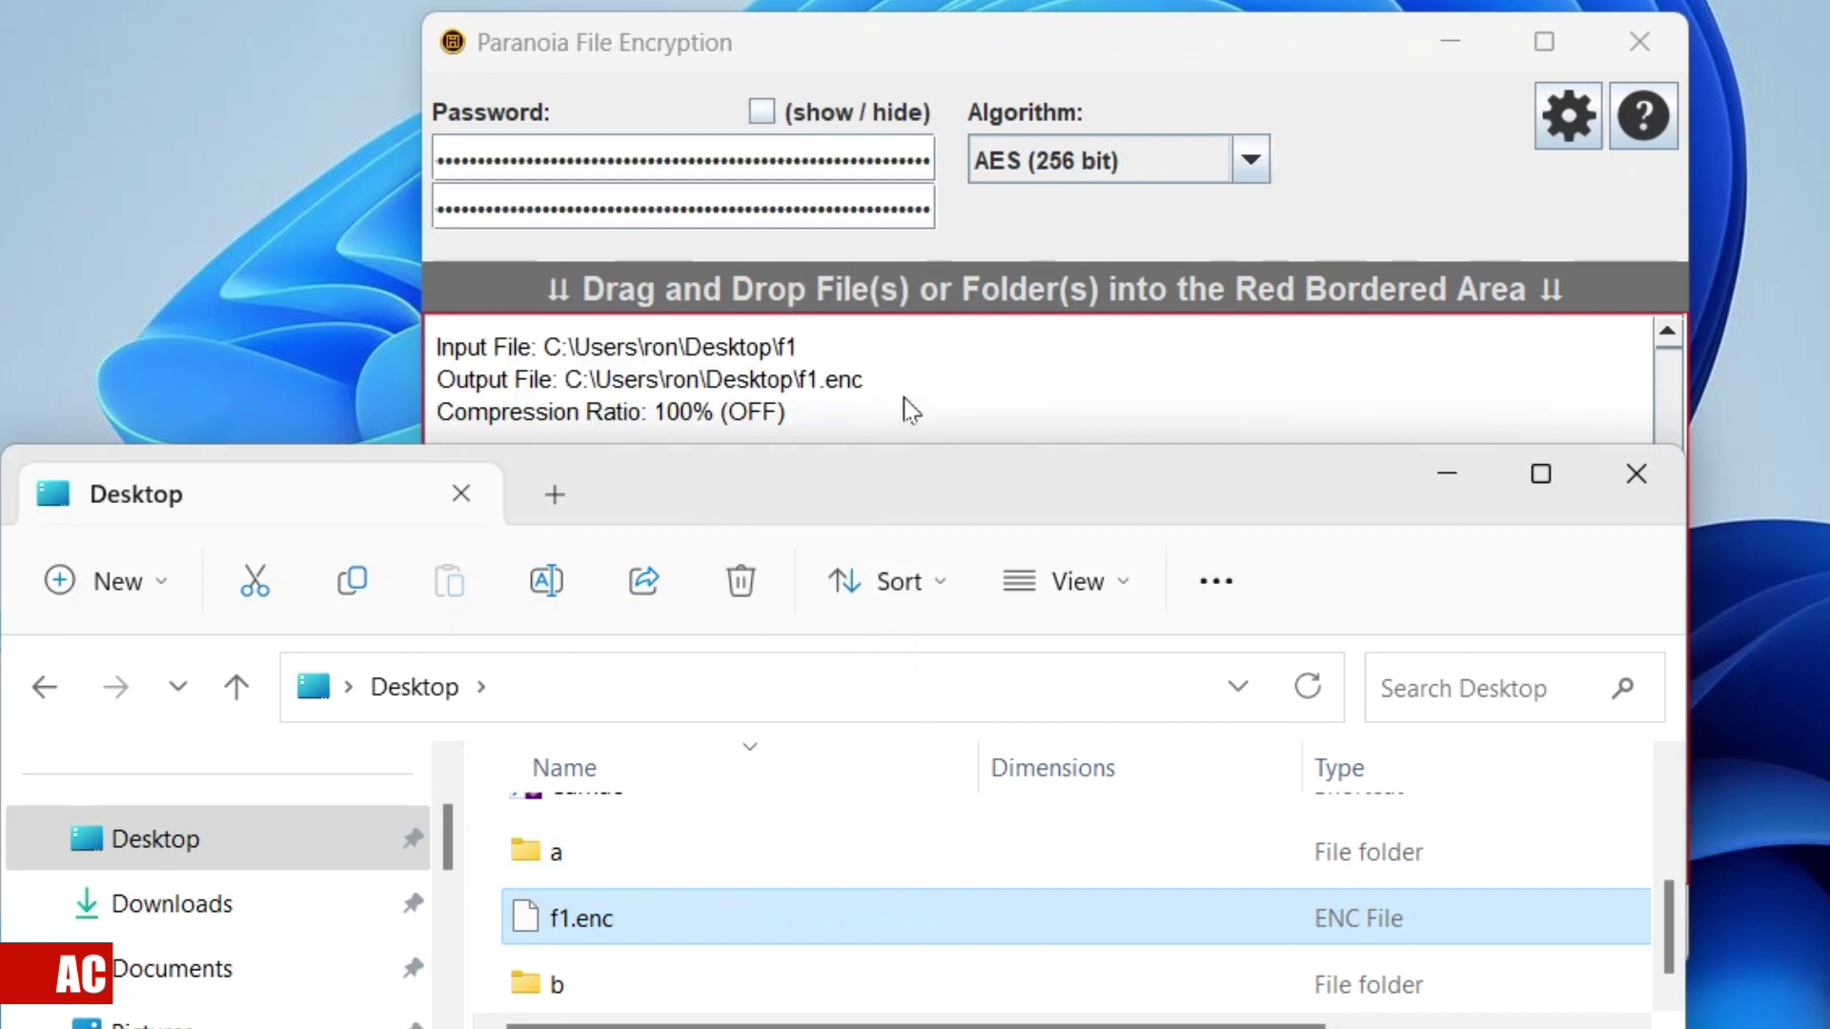
pyautogui.click(1208, 80)
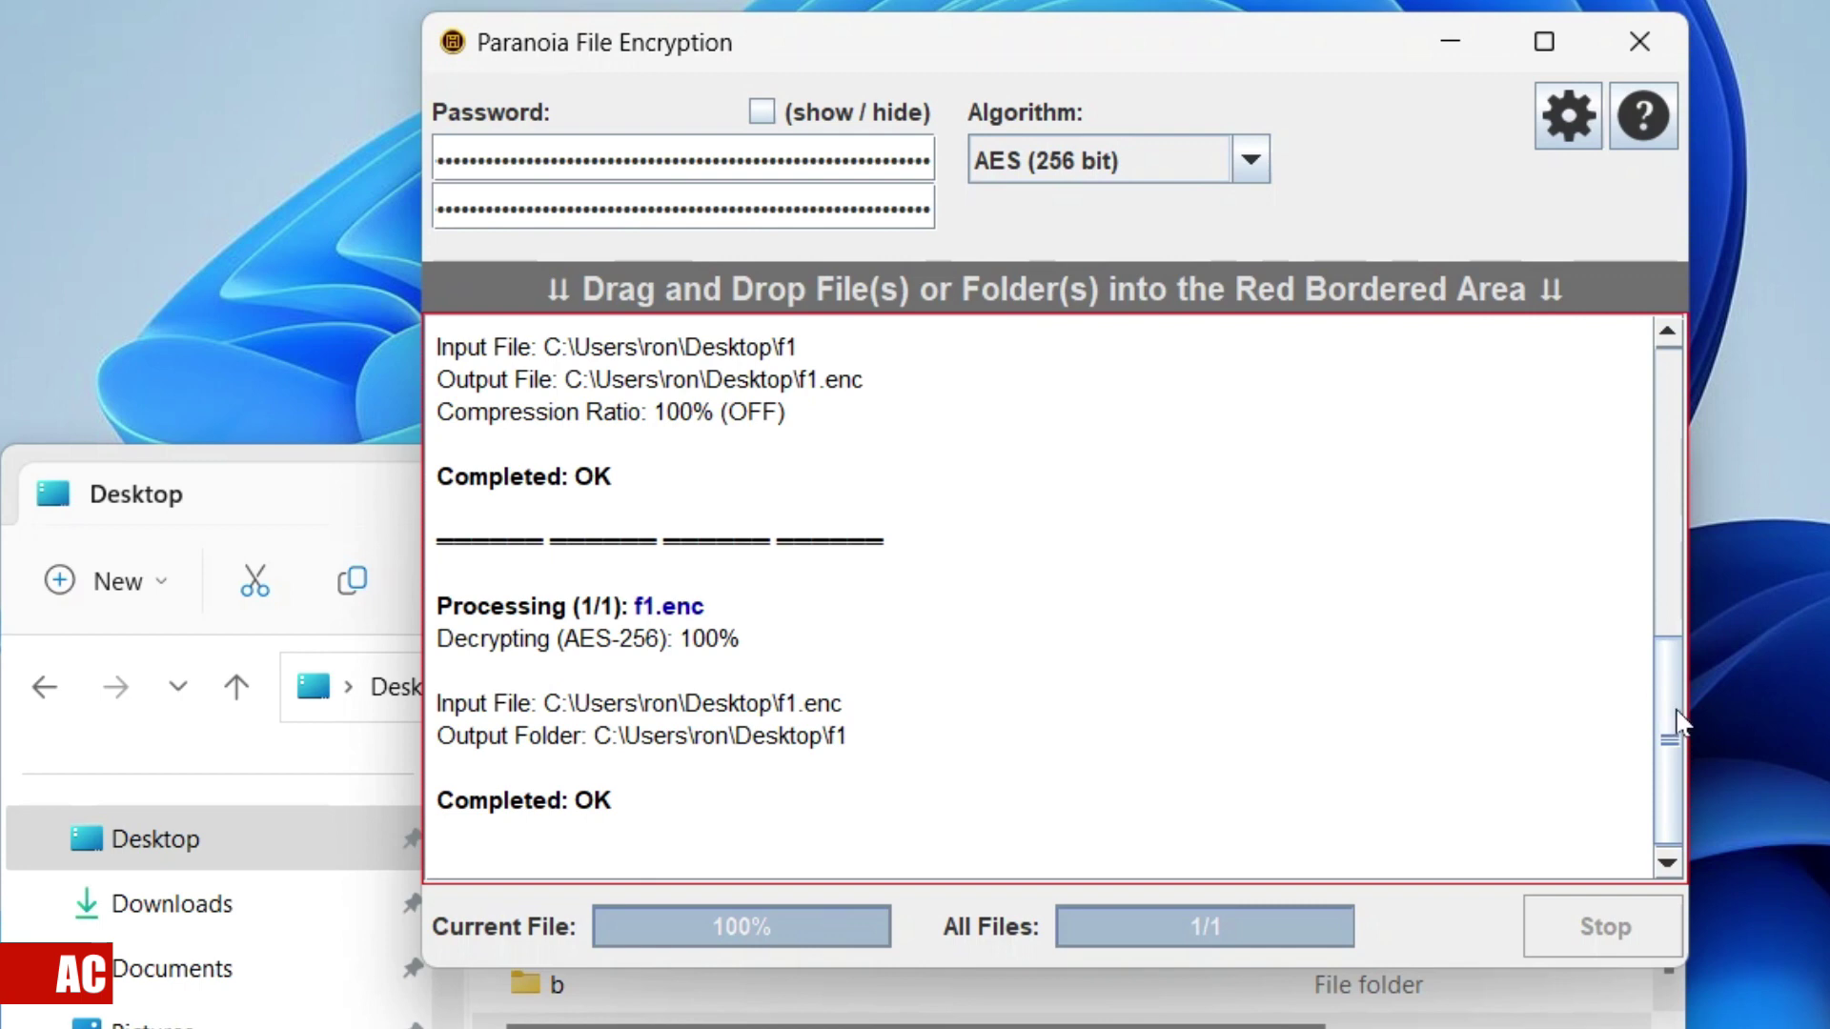
pyautogui.scroll(-1, 1683, 768)
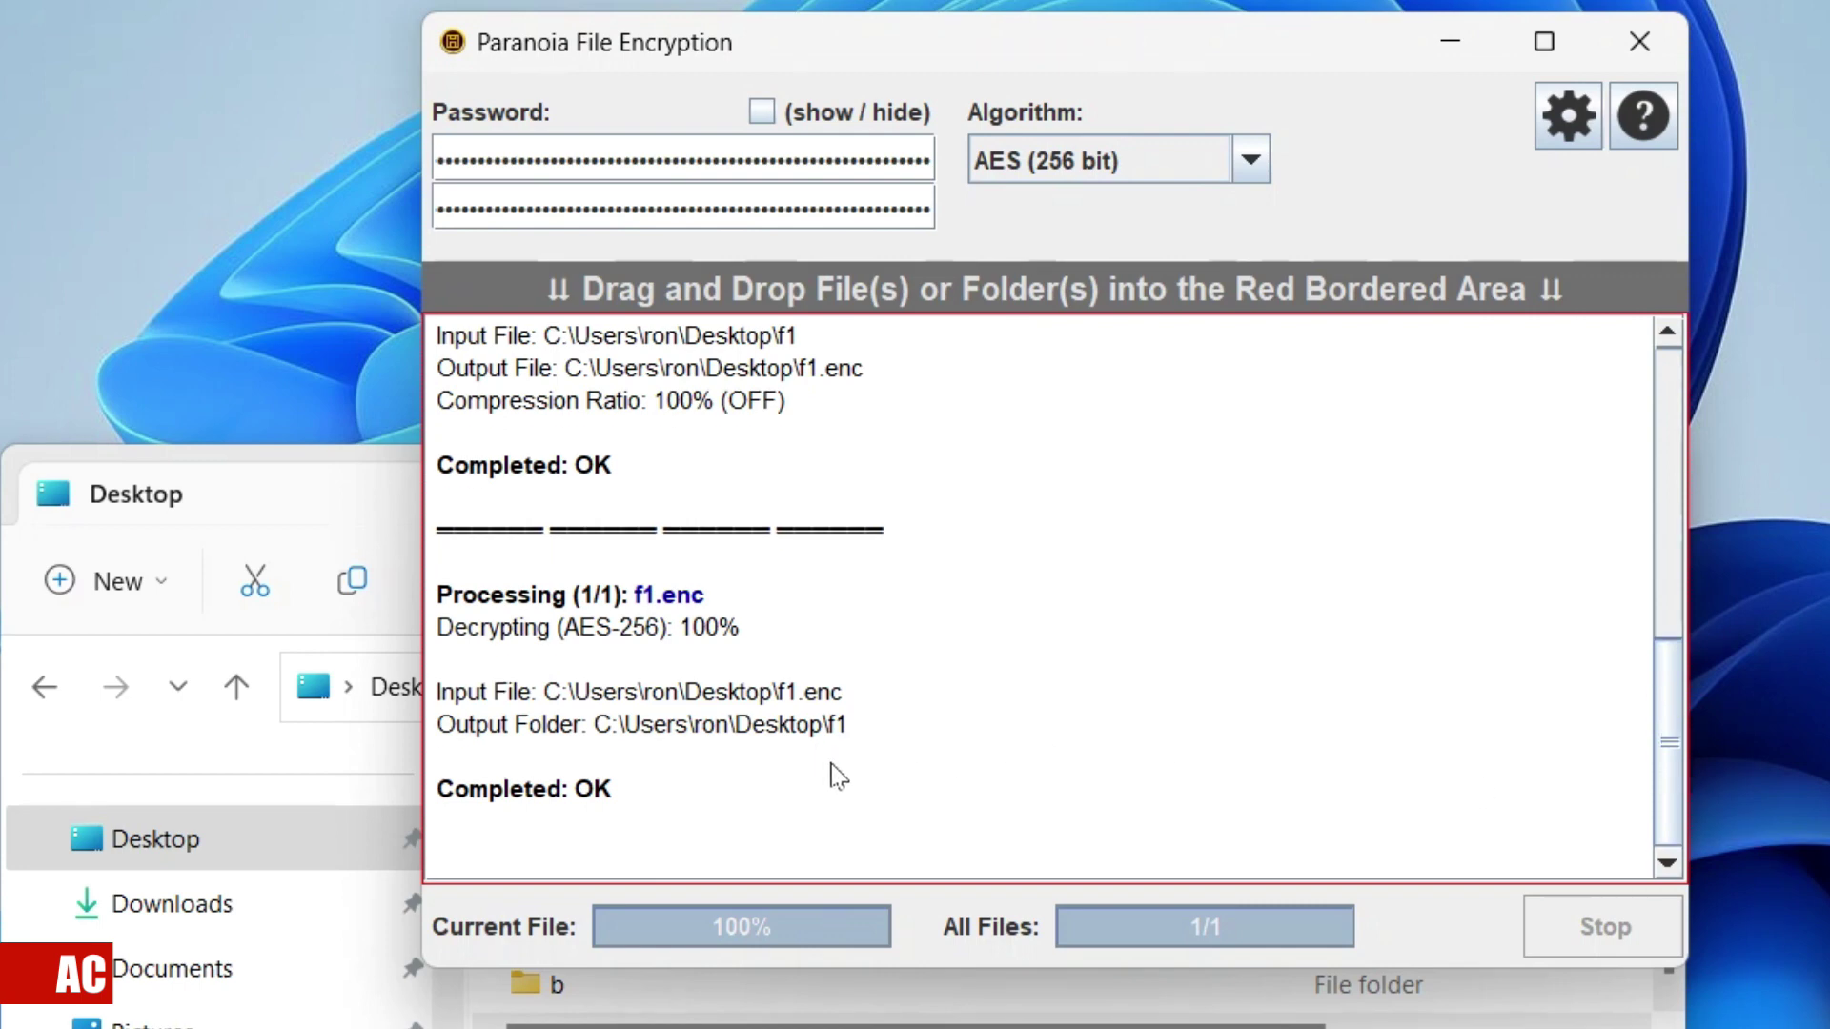
# Open the new f1 folder on the Desktop and select the scr and scr2 images.
pyautogui.click(904, 1020)
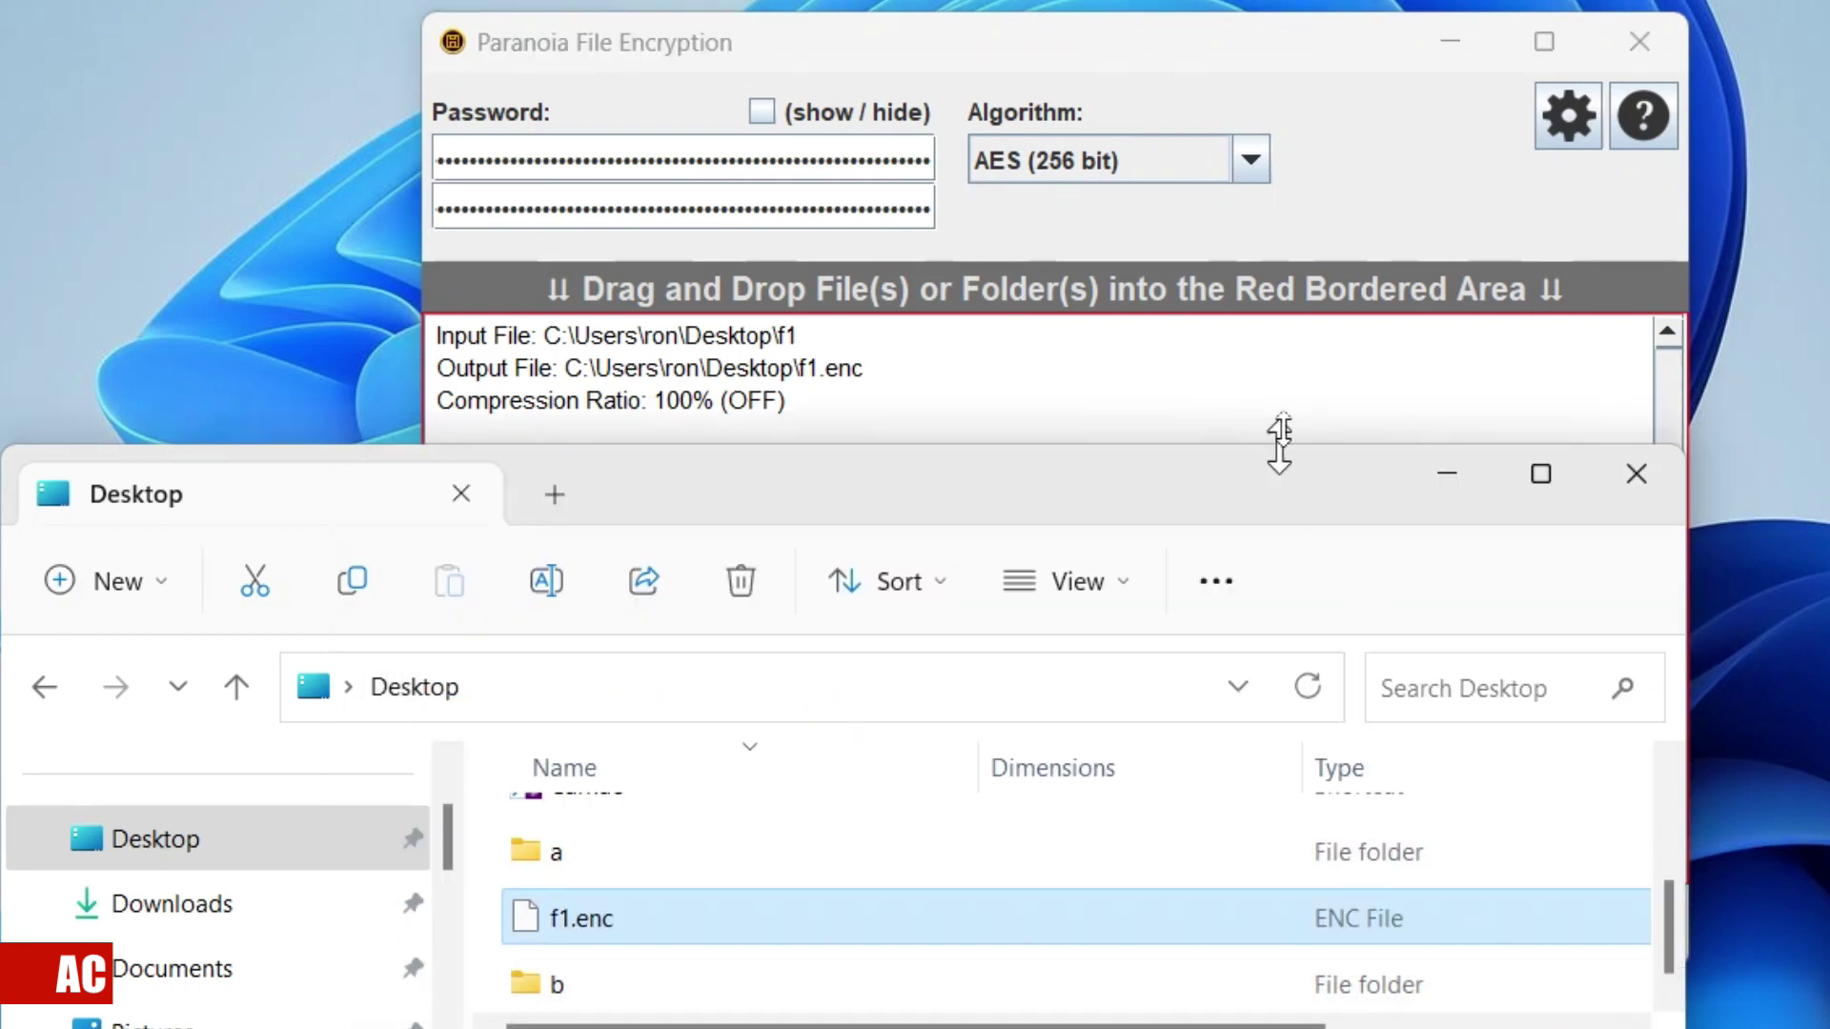
pyautogui.moveTo(1278, 440); pyautogui.dragTo(1299, 151)
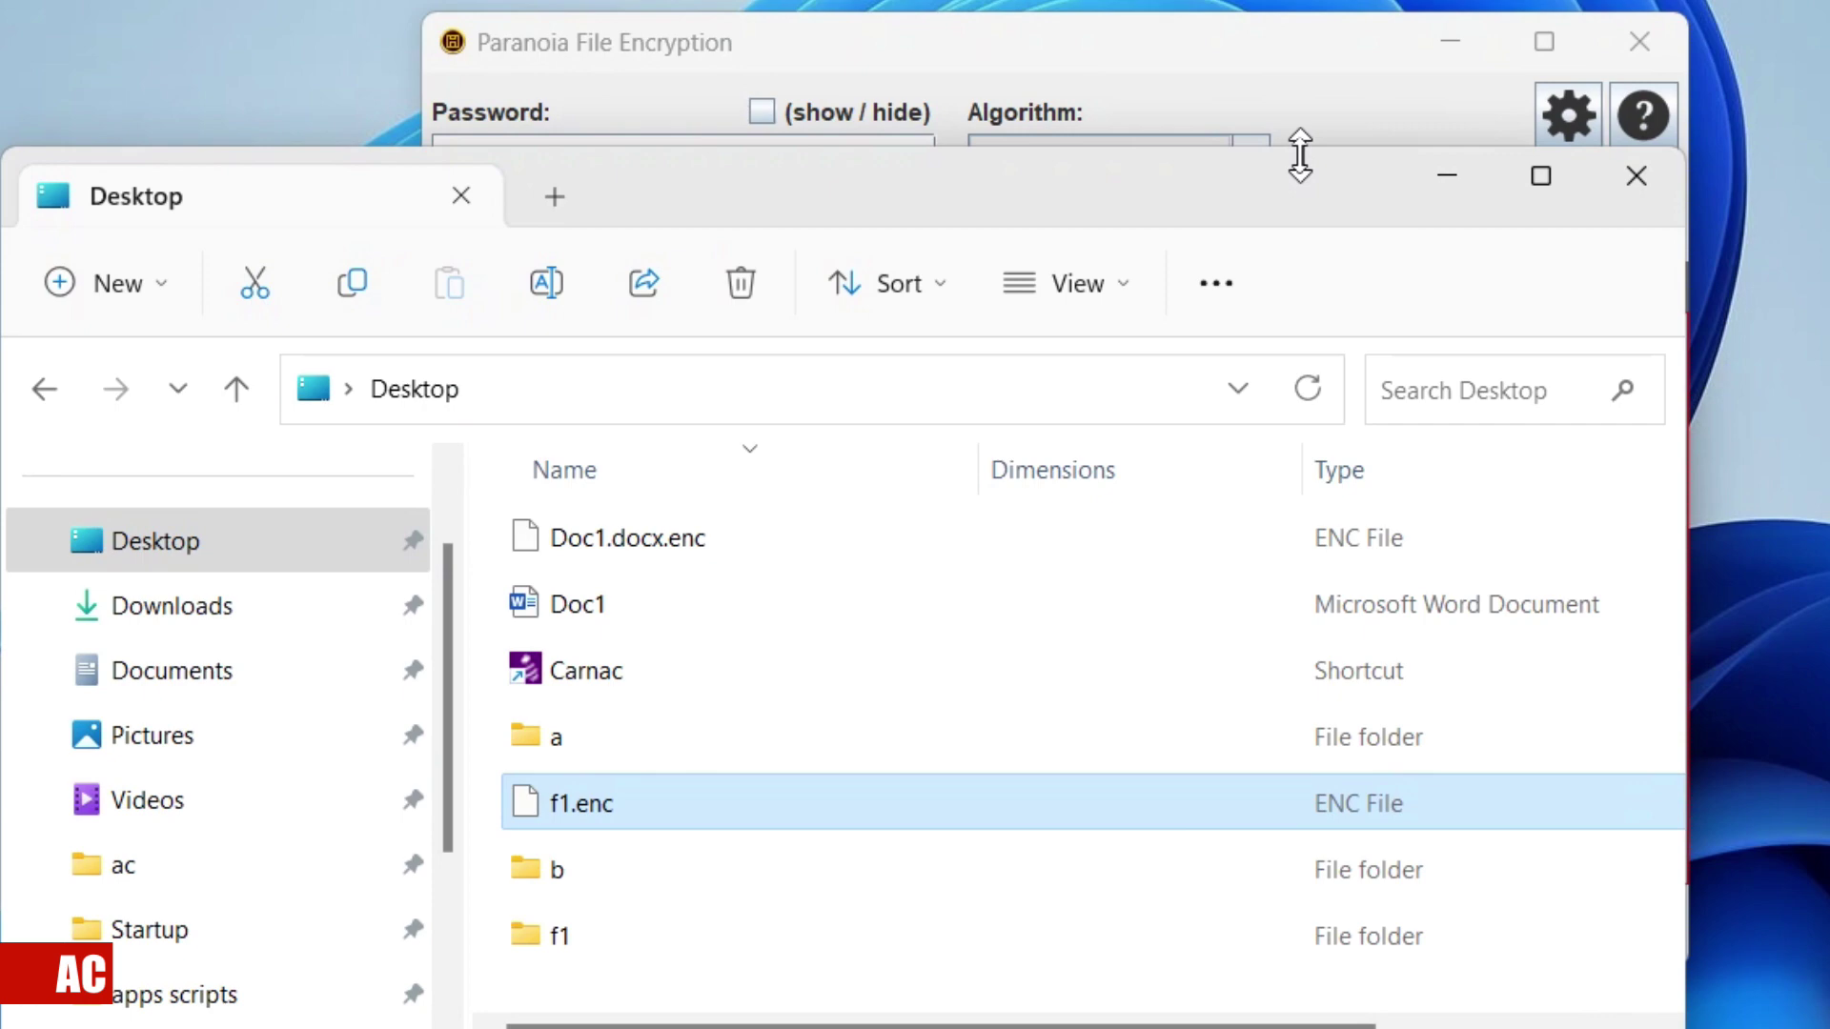
pyautogui.click(602, 944)
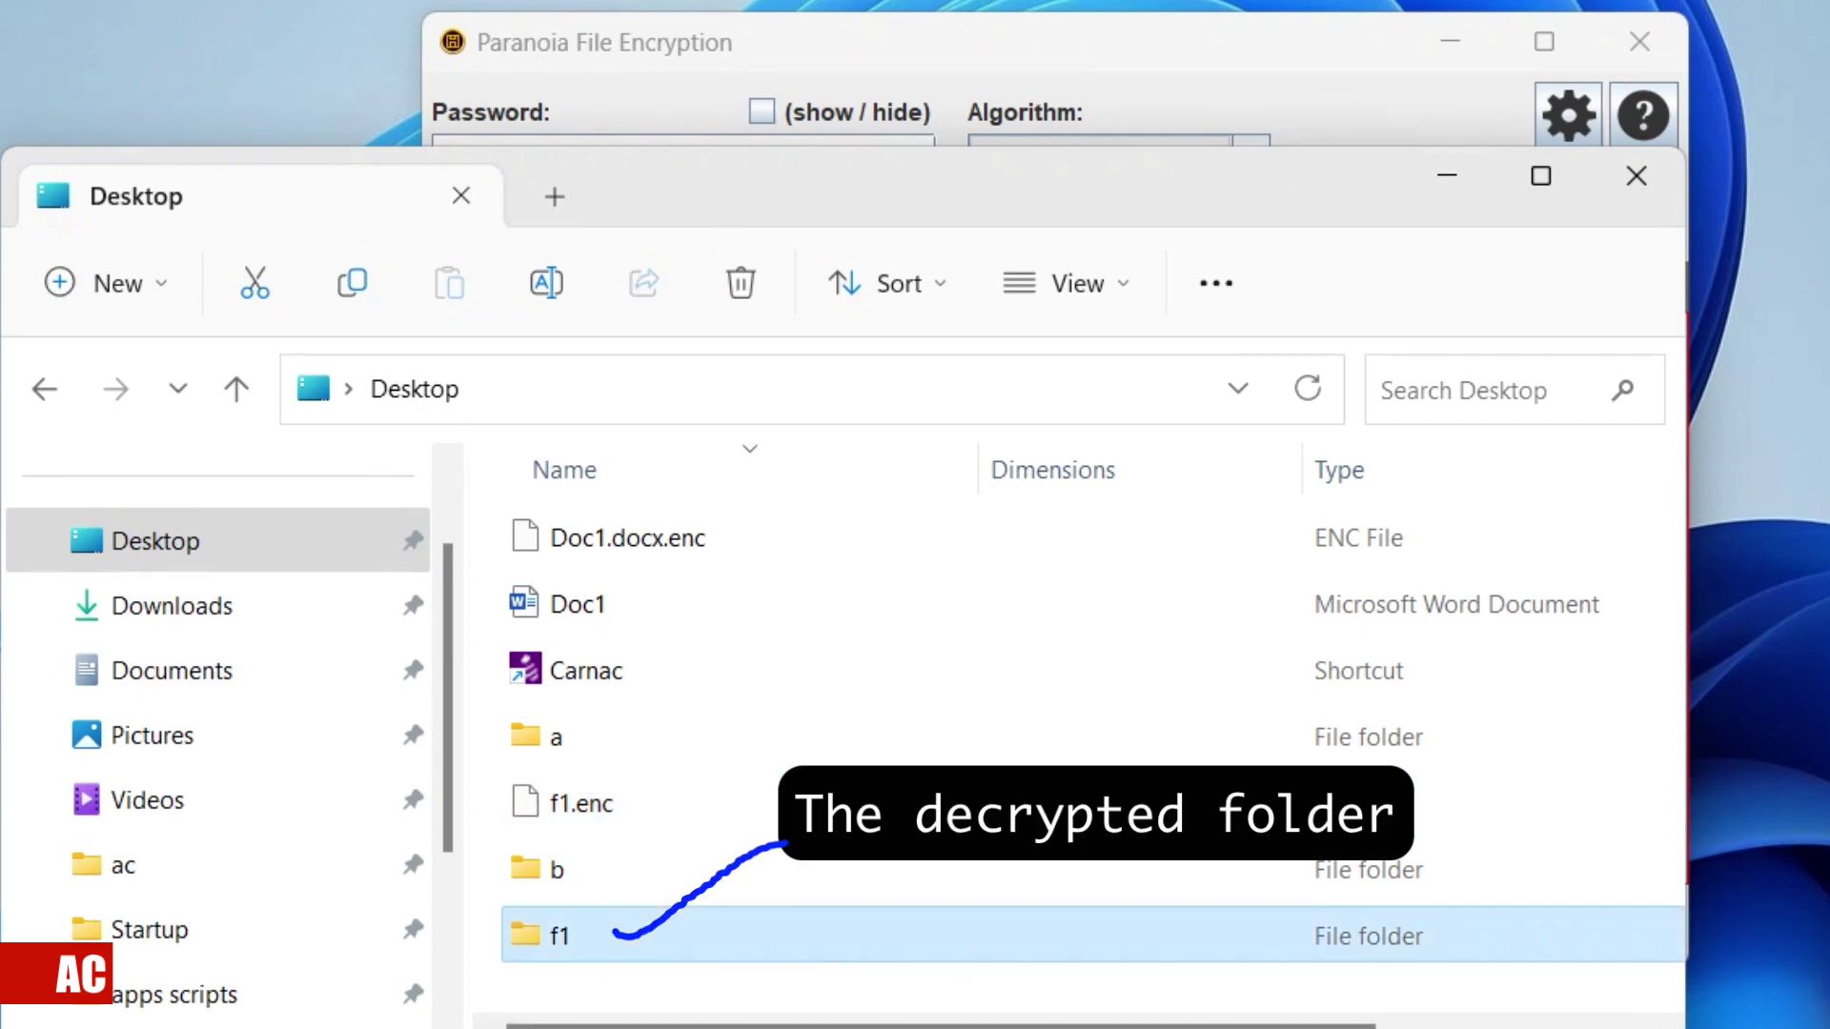
pyautogui.doubleClick(602, 944)
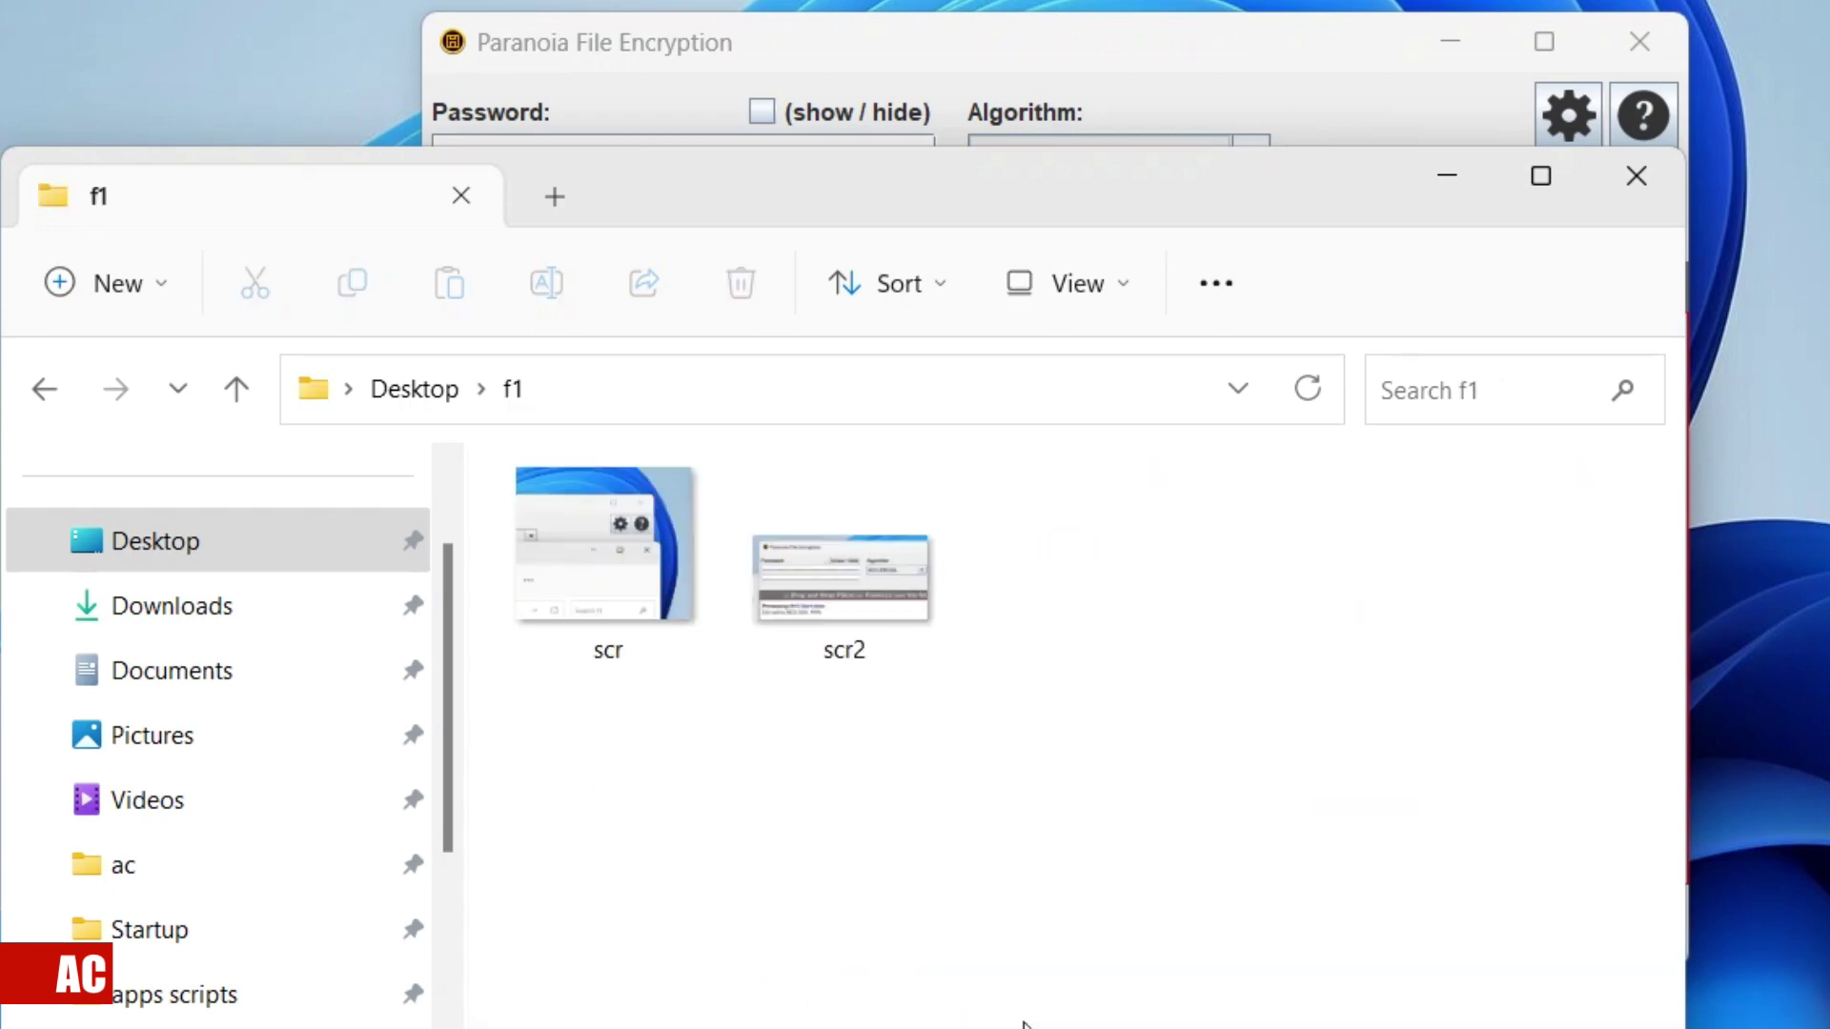
pyautogui.click(638, 596)
pyautogui.click(793, 666)
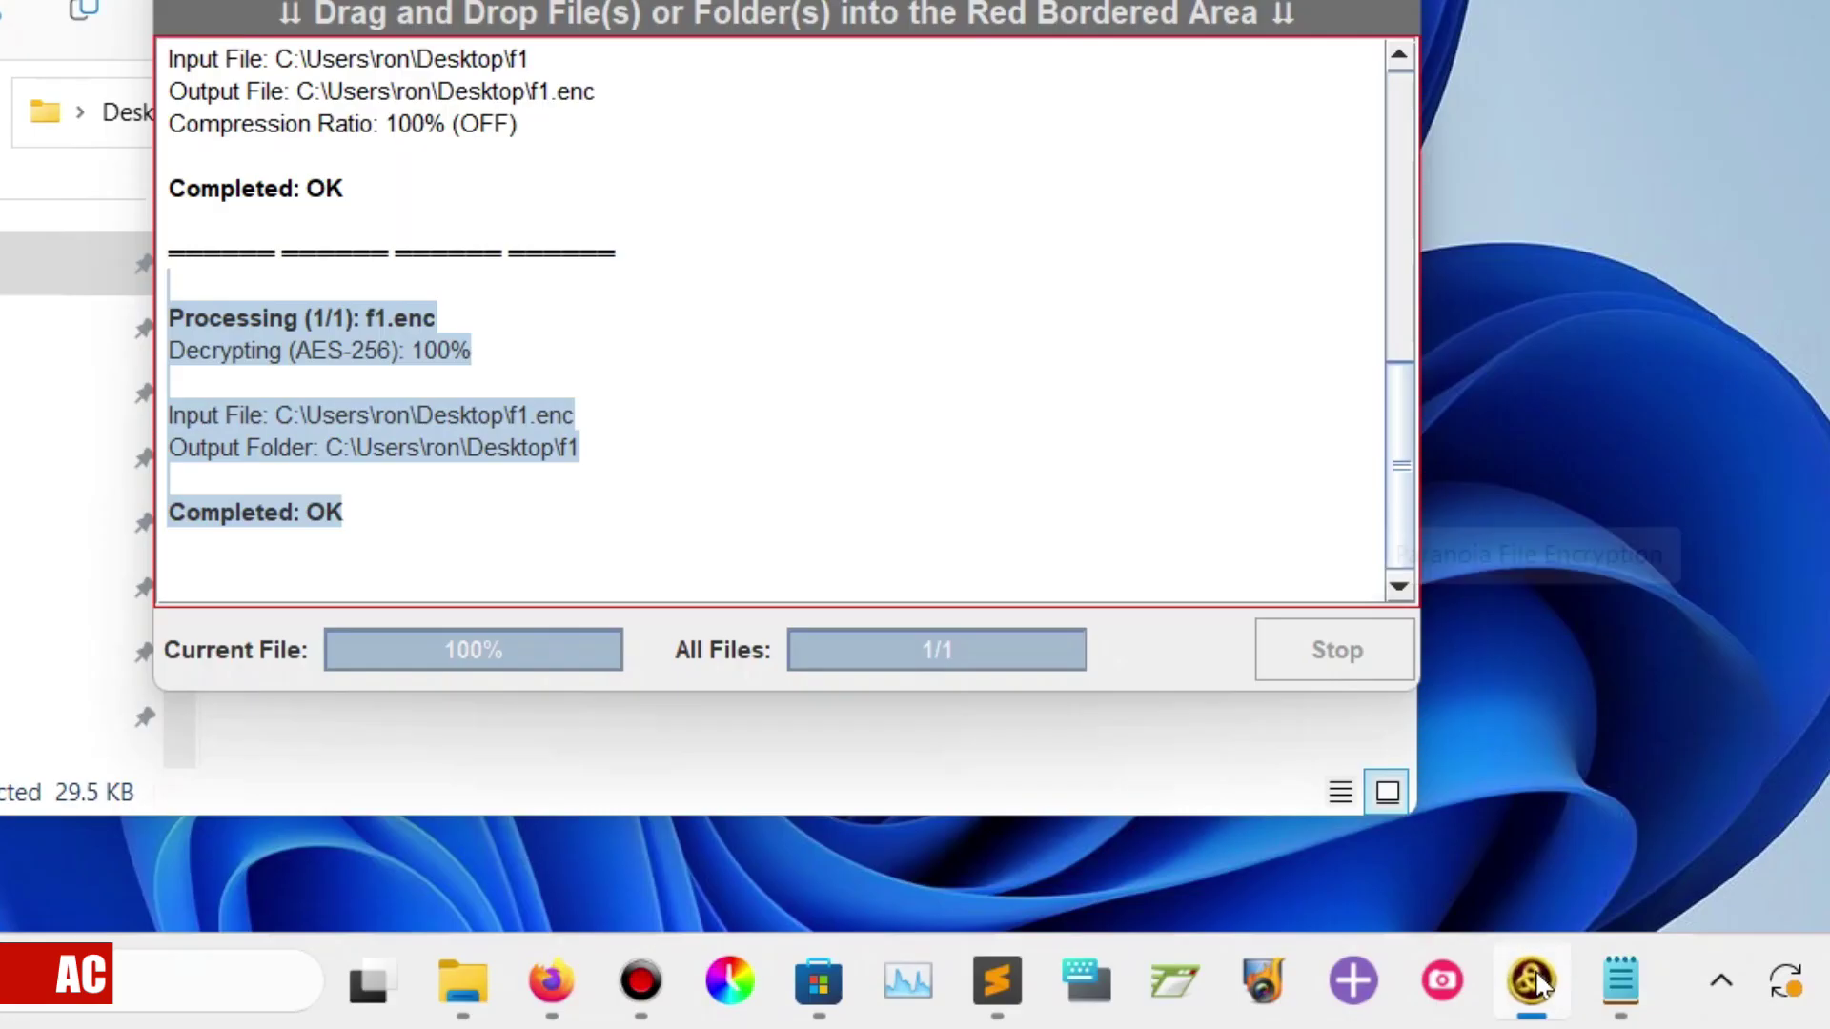
# Launch Paranoia's text encryption tool and paste the decryption log into the unencrypted text area.
pyautogui.rightClick(1532, 981)
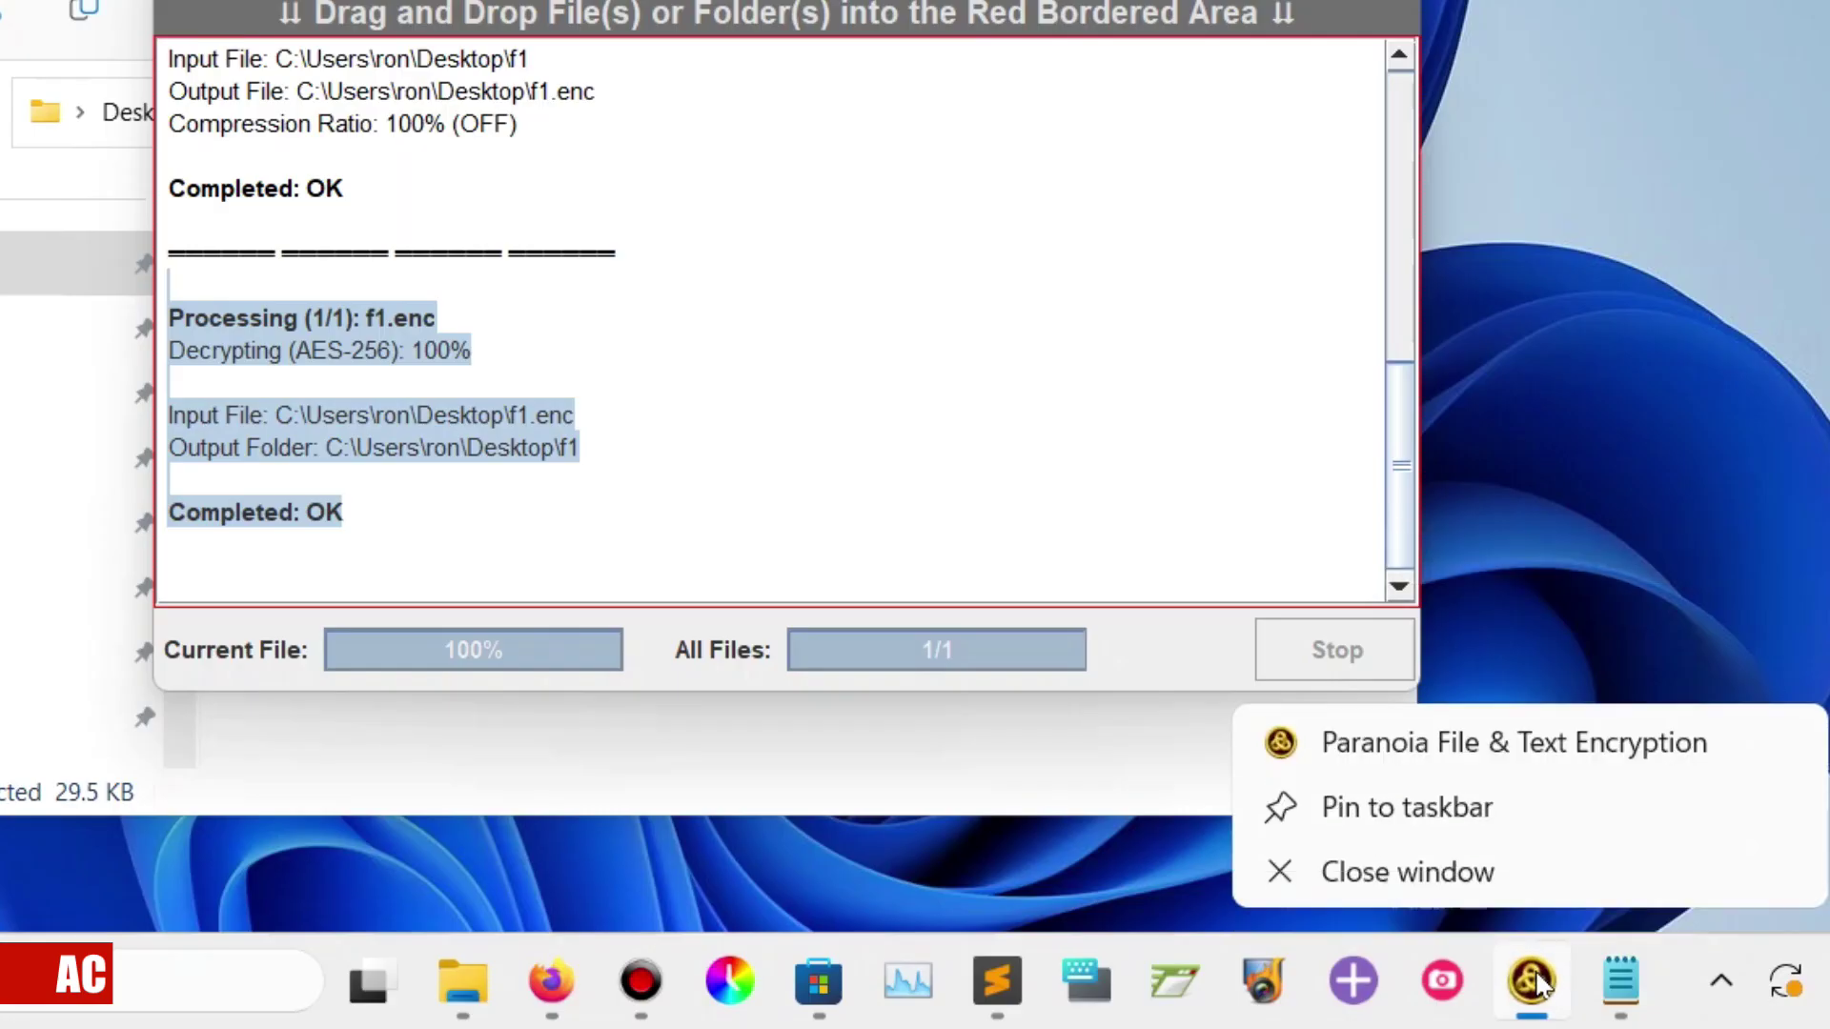
pyautogui.click(1609, 748)
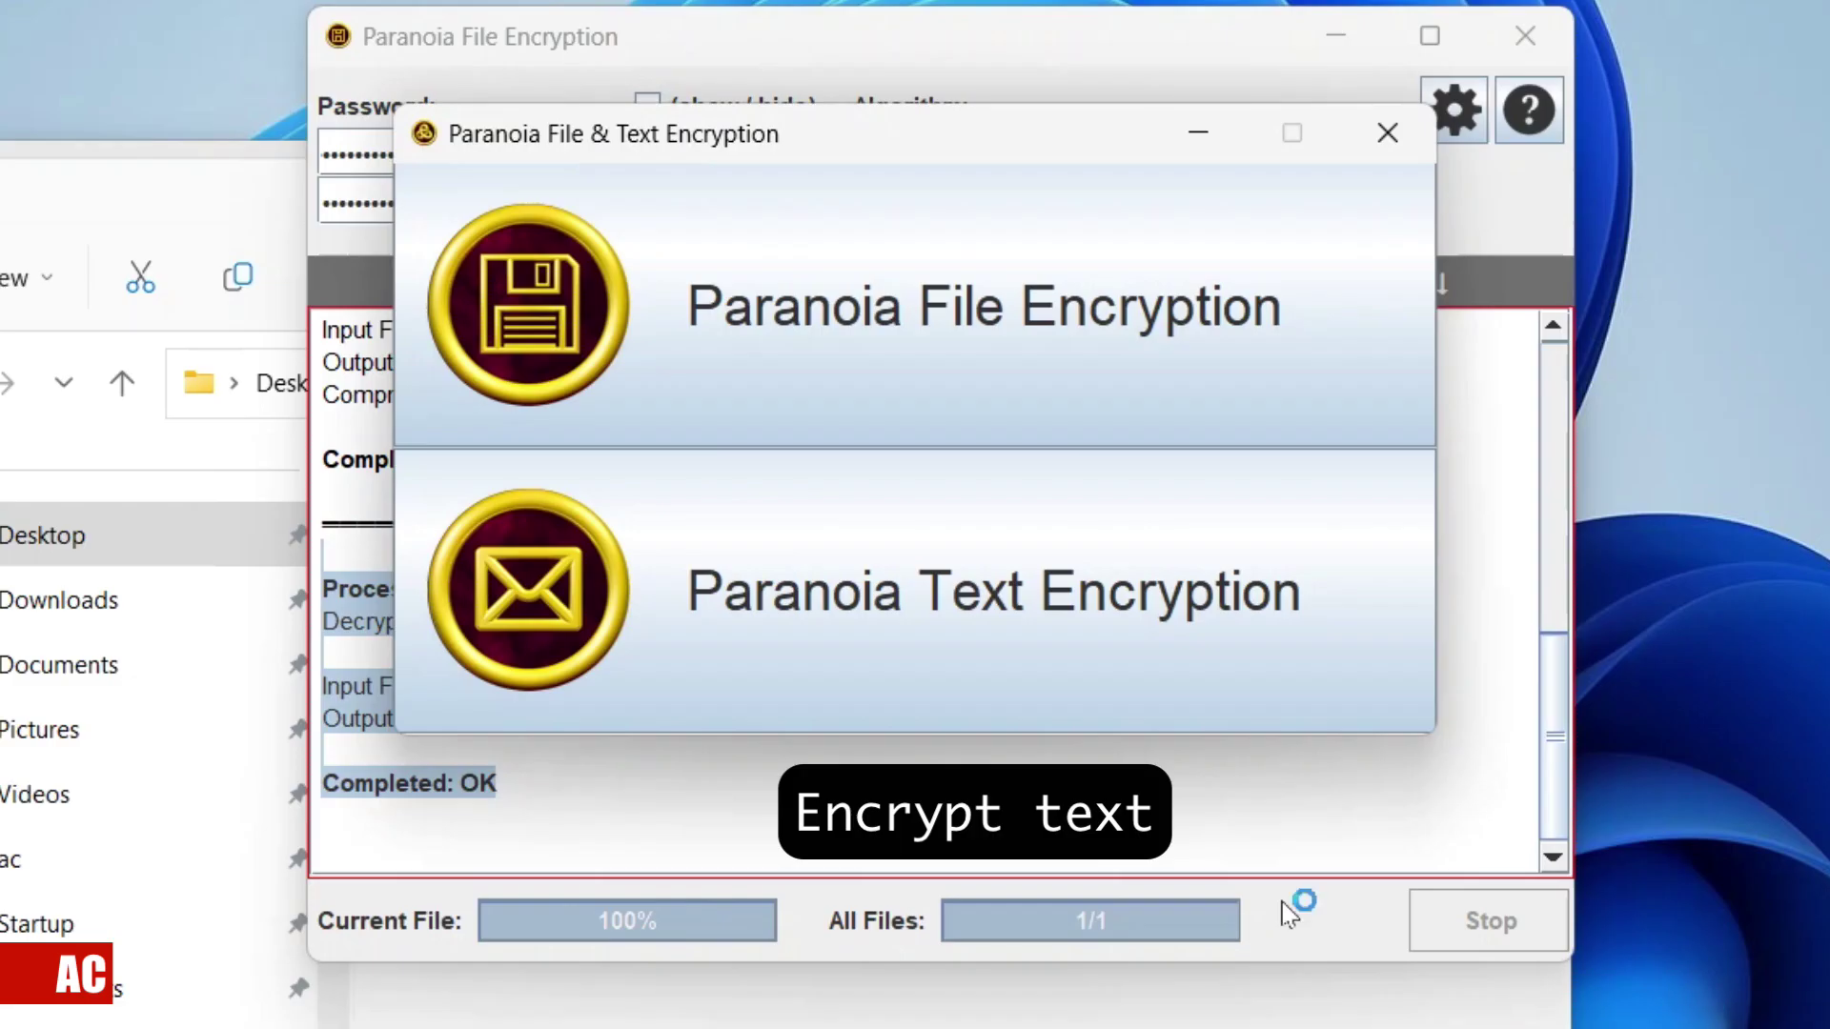
pyautogui.click(1029, 633)
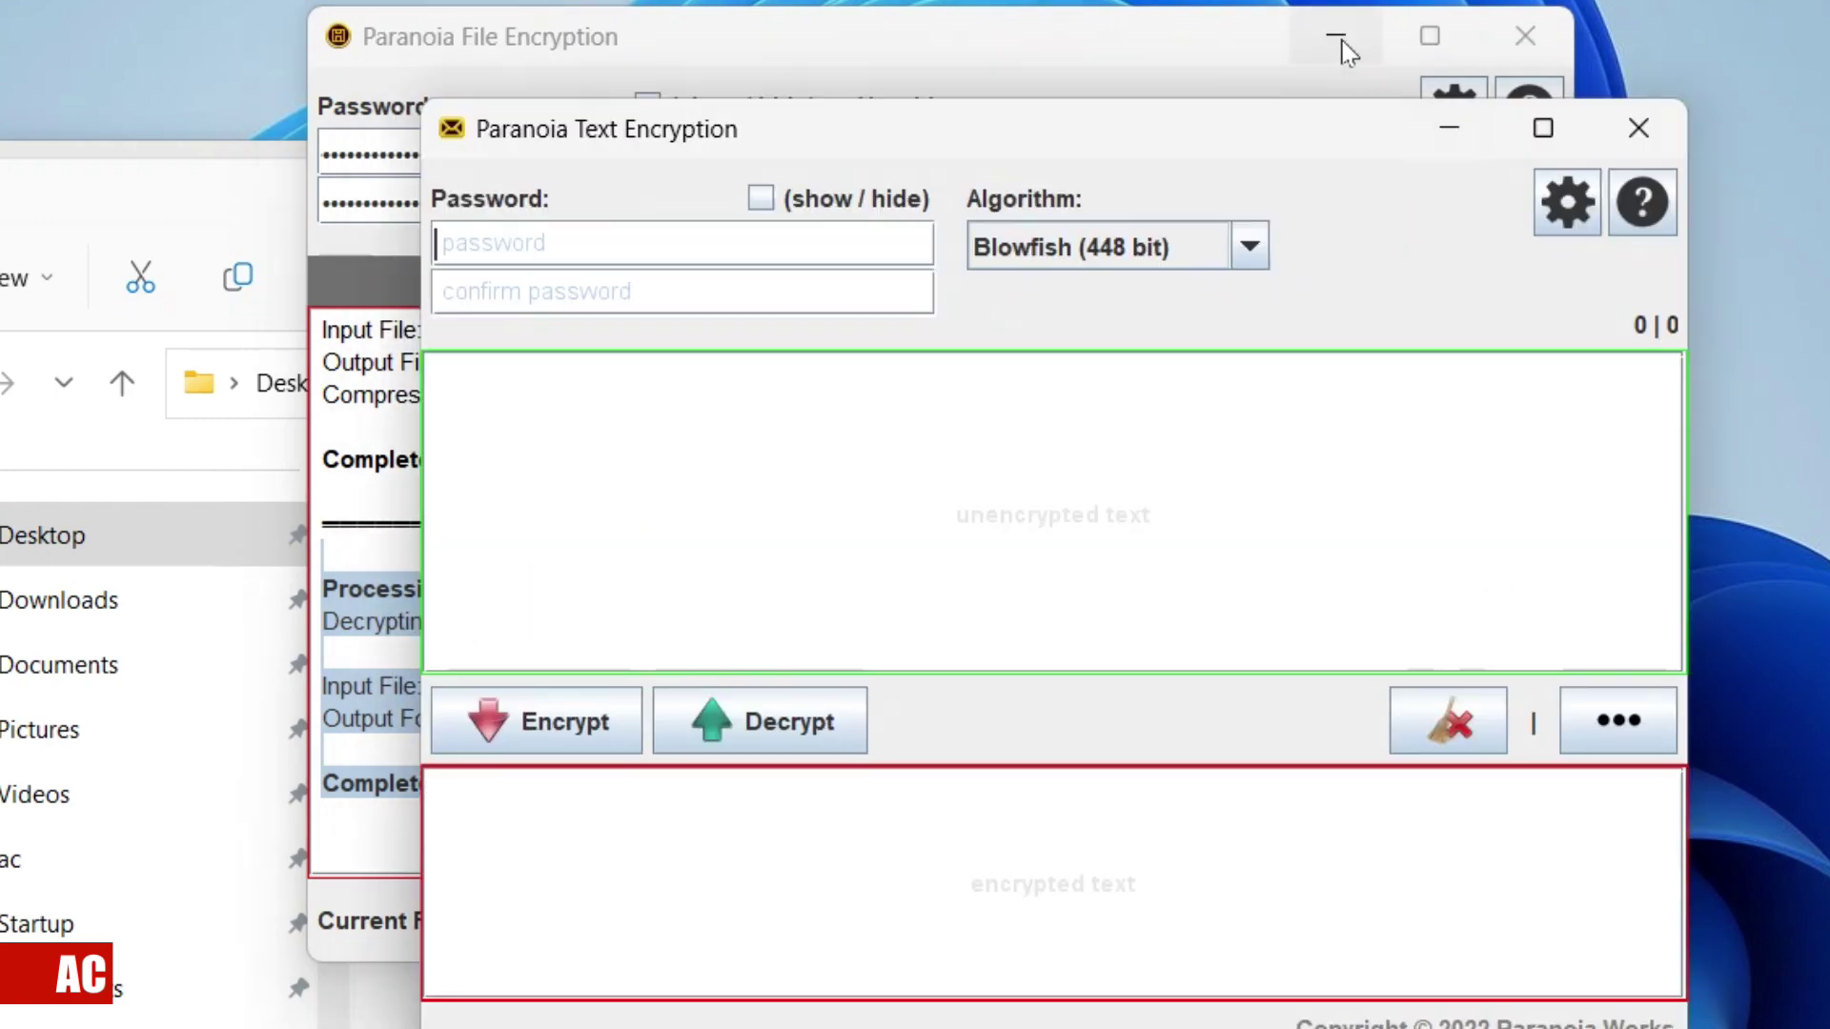
pyautogui.click(1335, 36)
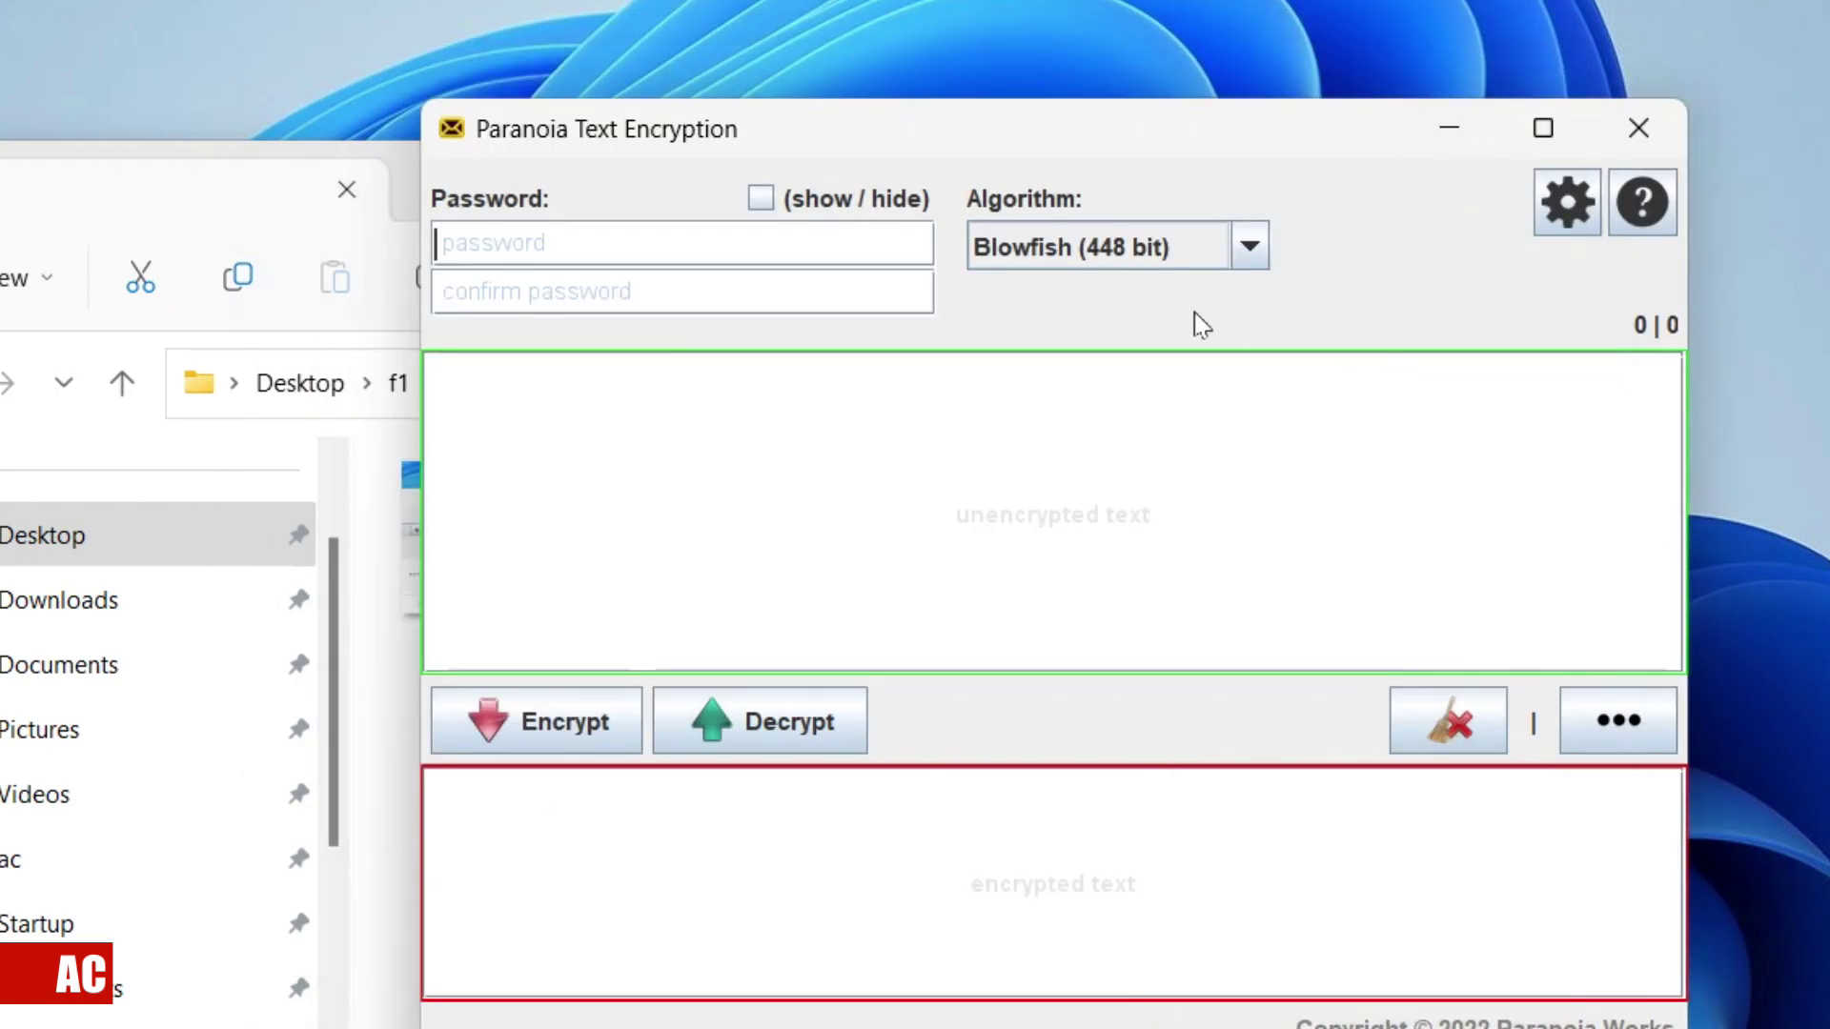
pyautogui.moveTo(1222, 152); pyautogui.dragTo(1144, 45)
pyautogui.click(547, 290)
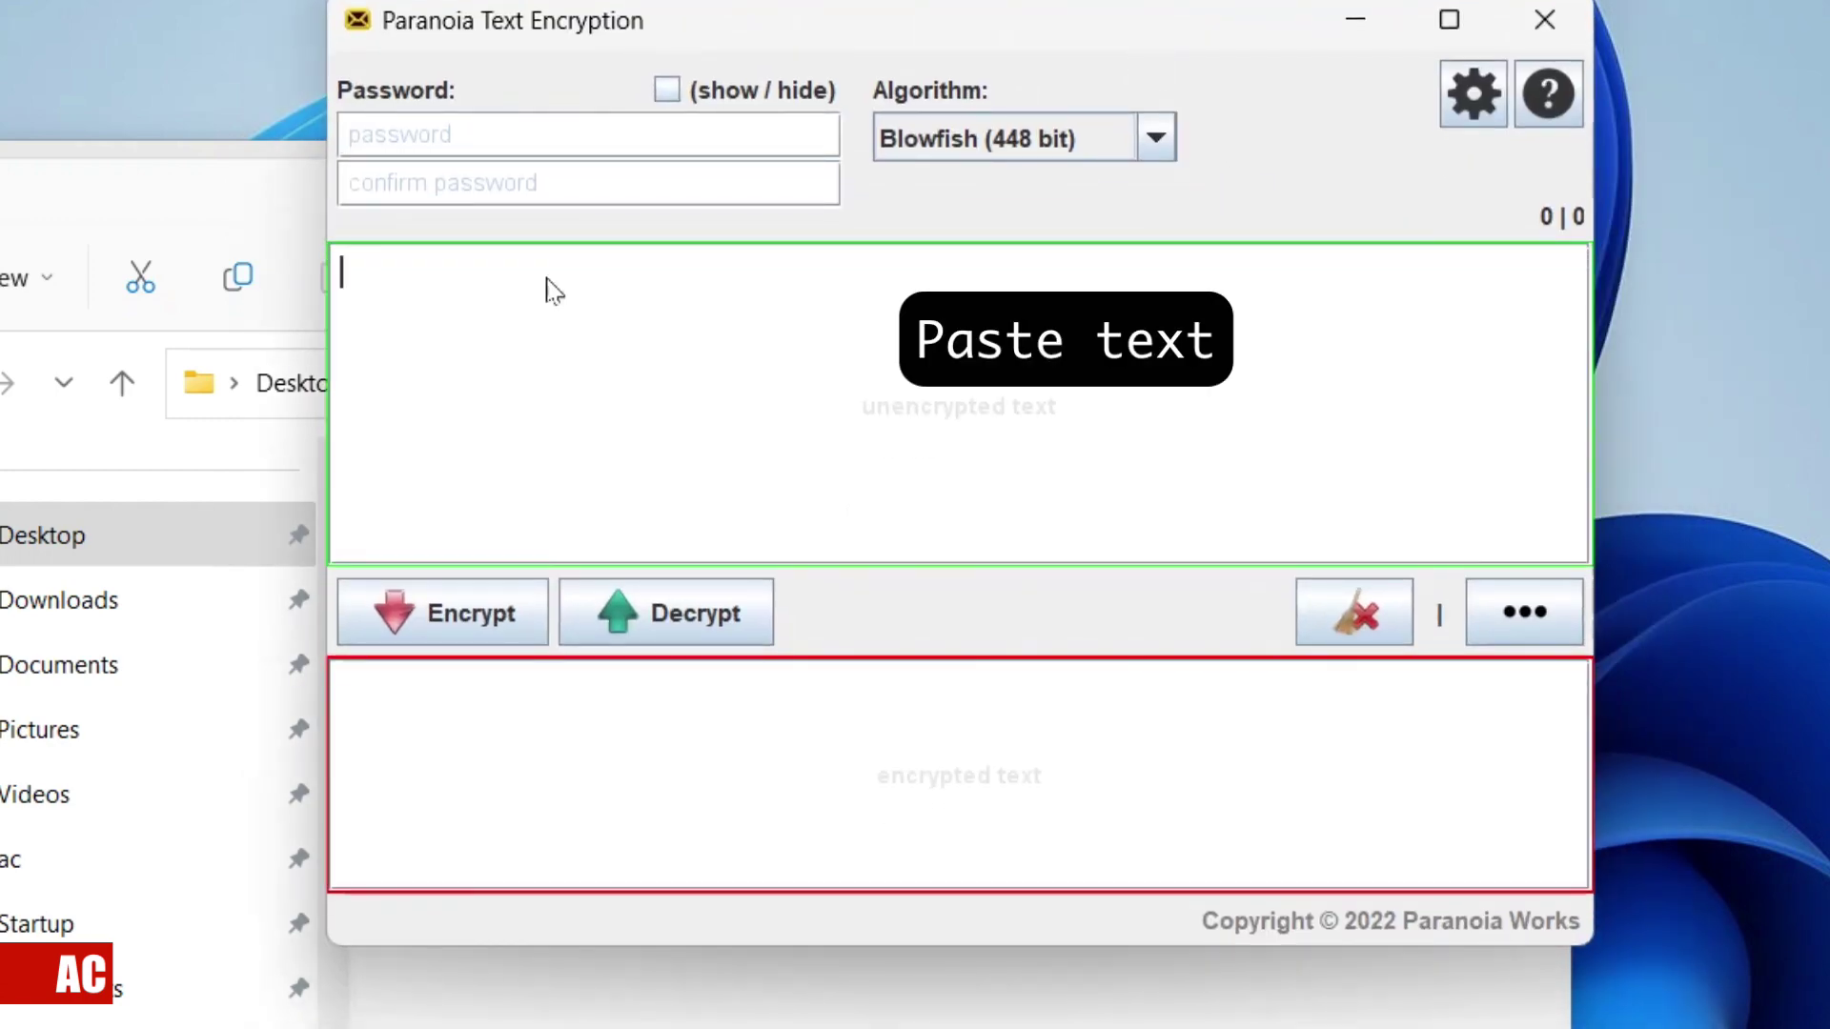
pyautogui.rightClick(547, 286)
pyautogui.click(613, 392)
# Enter and confirm the password, encrypt the log with Blowfish, and copy the 196-character ciphertext.
pyautogui.click(588, 134)
pyautogui.hotkey('ctrl', 'v')
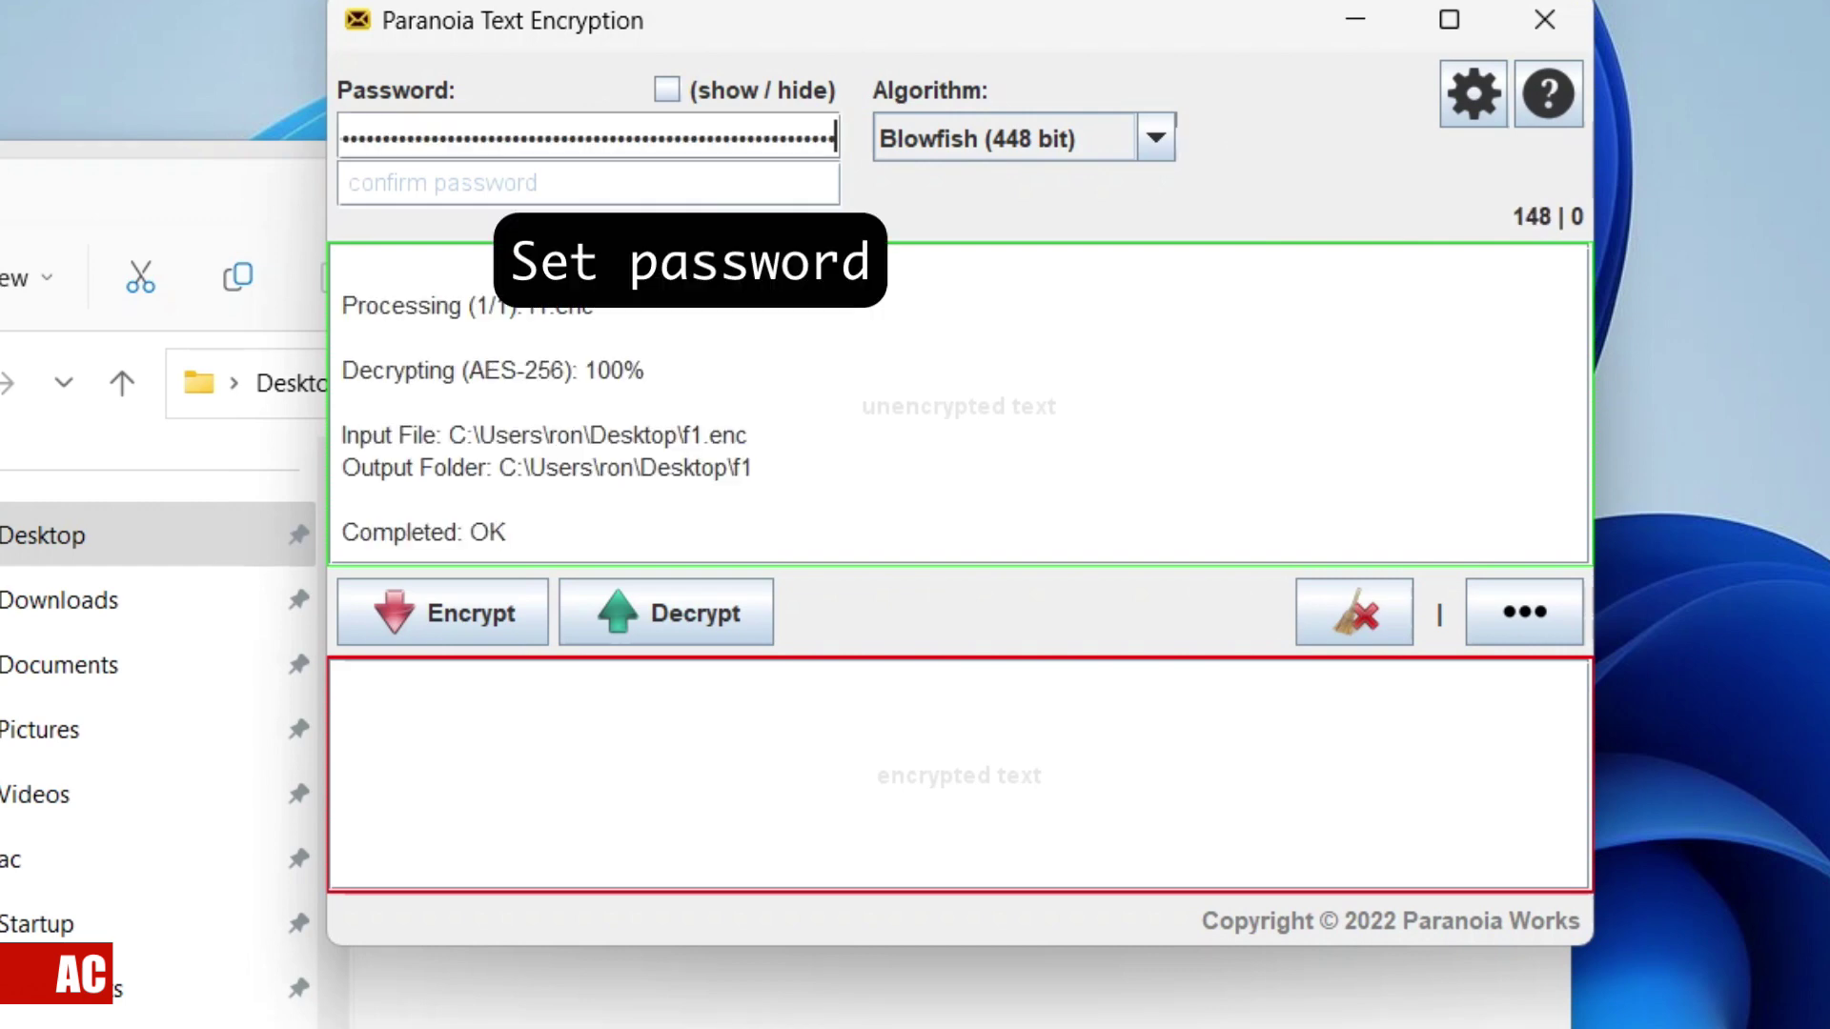
pyautogui.hotkey('ctrl', 'v')
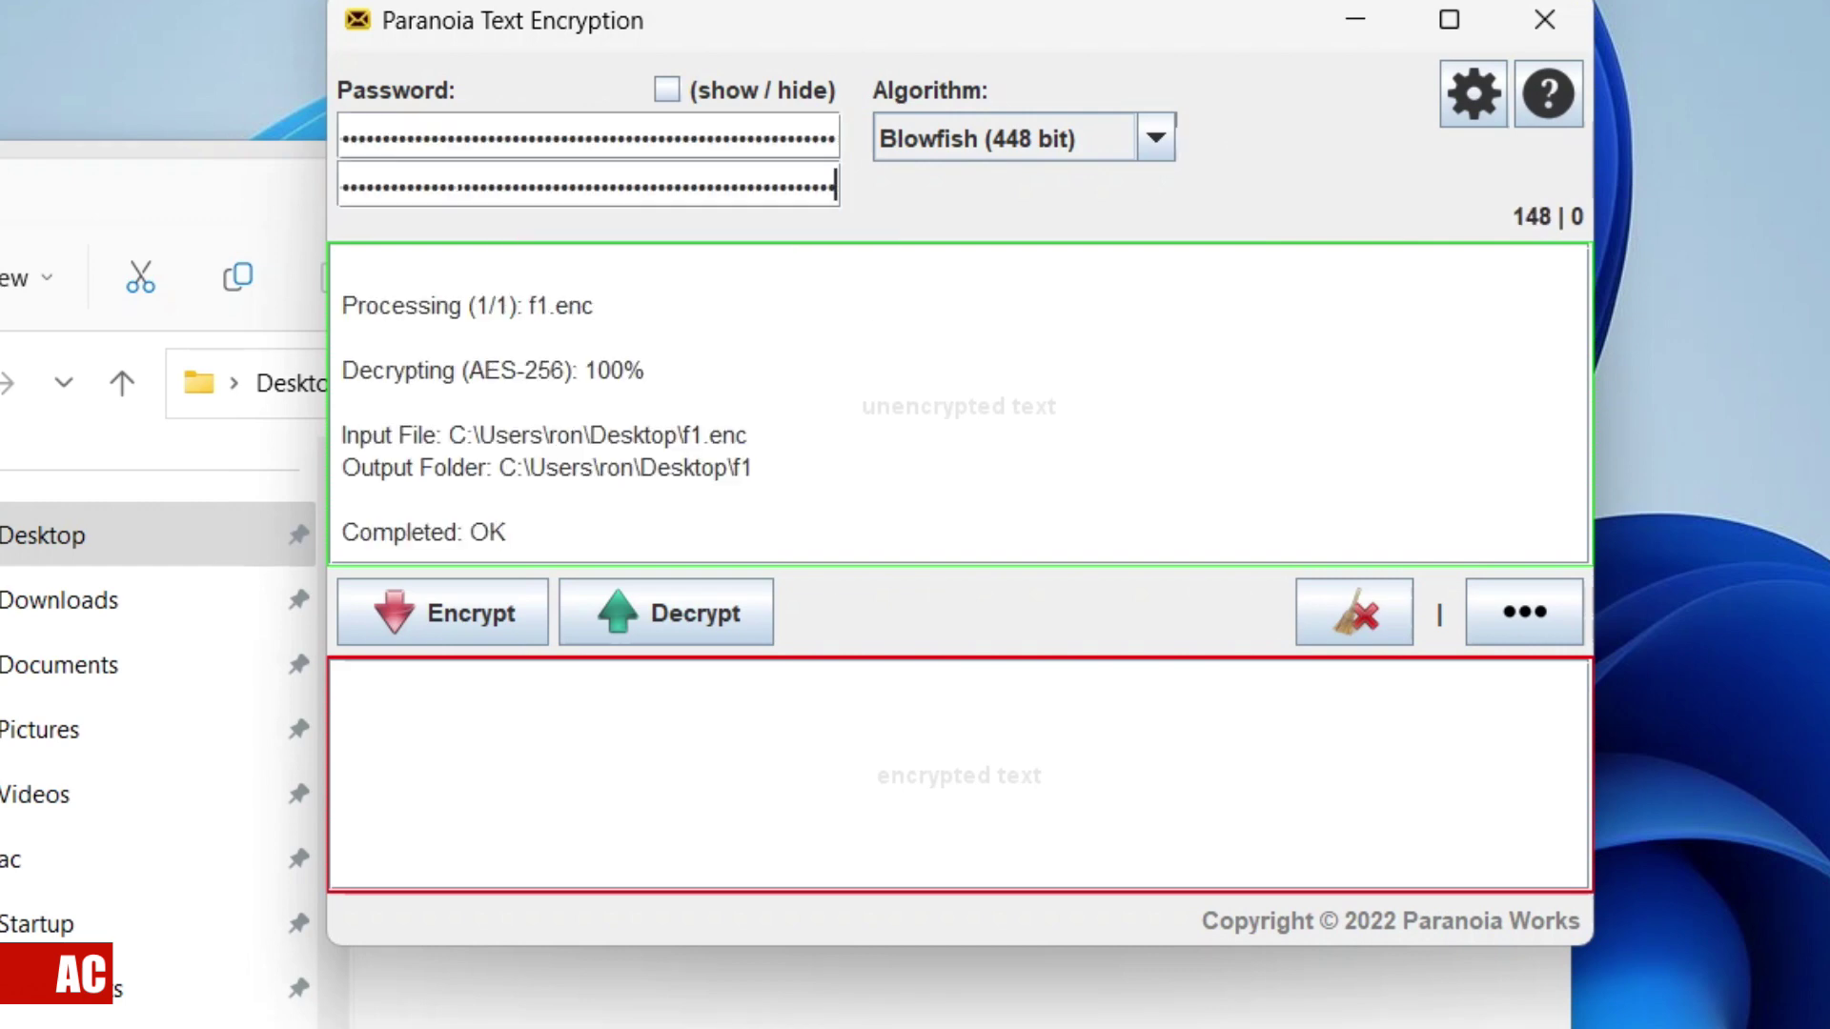
pyautogui.click(499, 636)
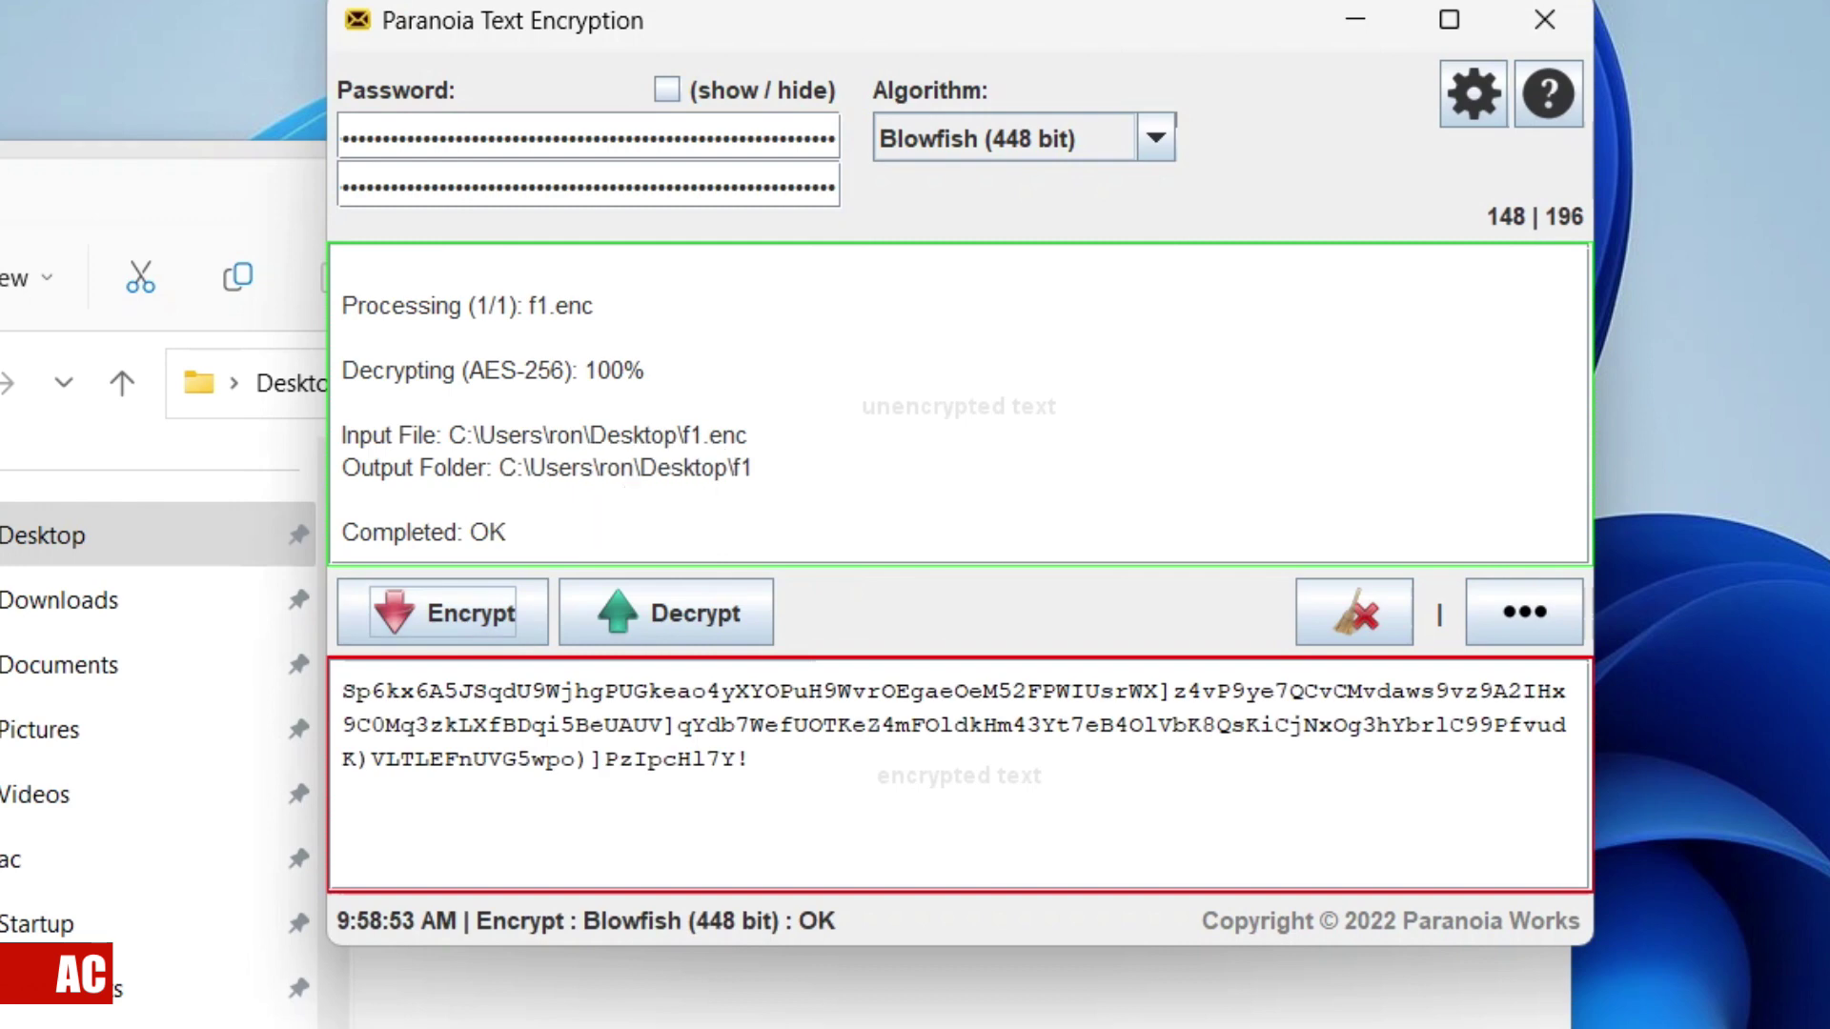
pyautogui.moveTo(750, 758); pyautogui.dragTo(341, 688)
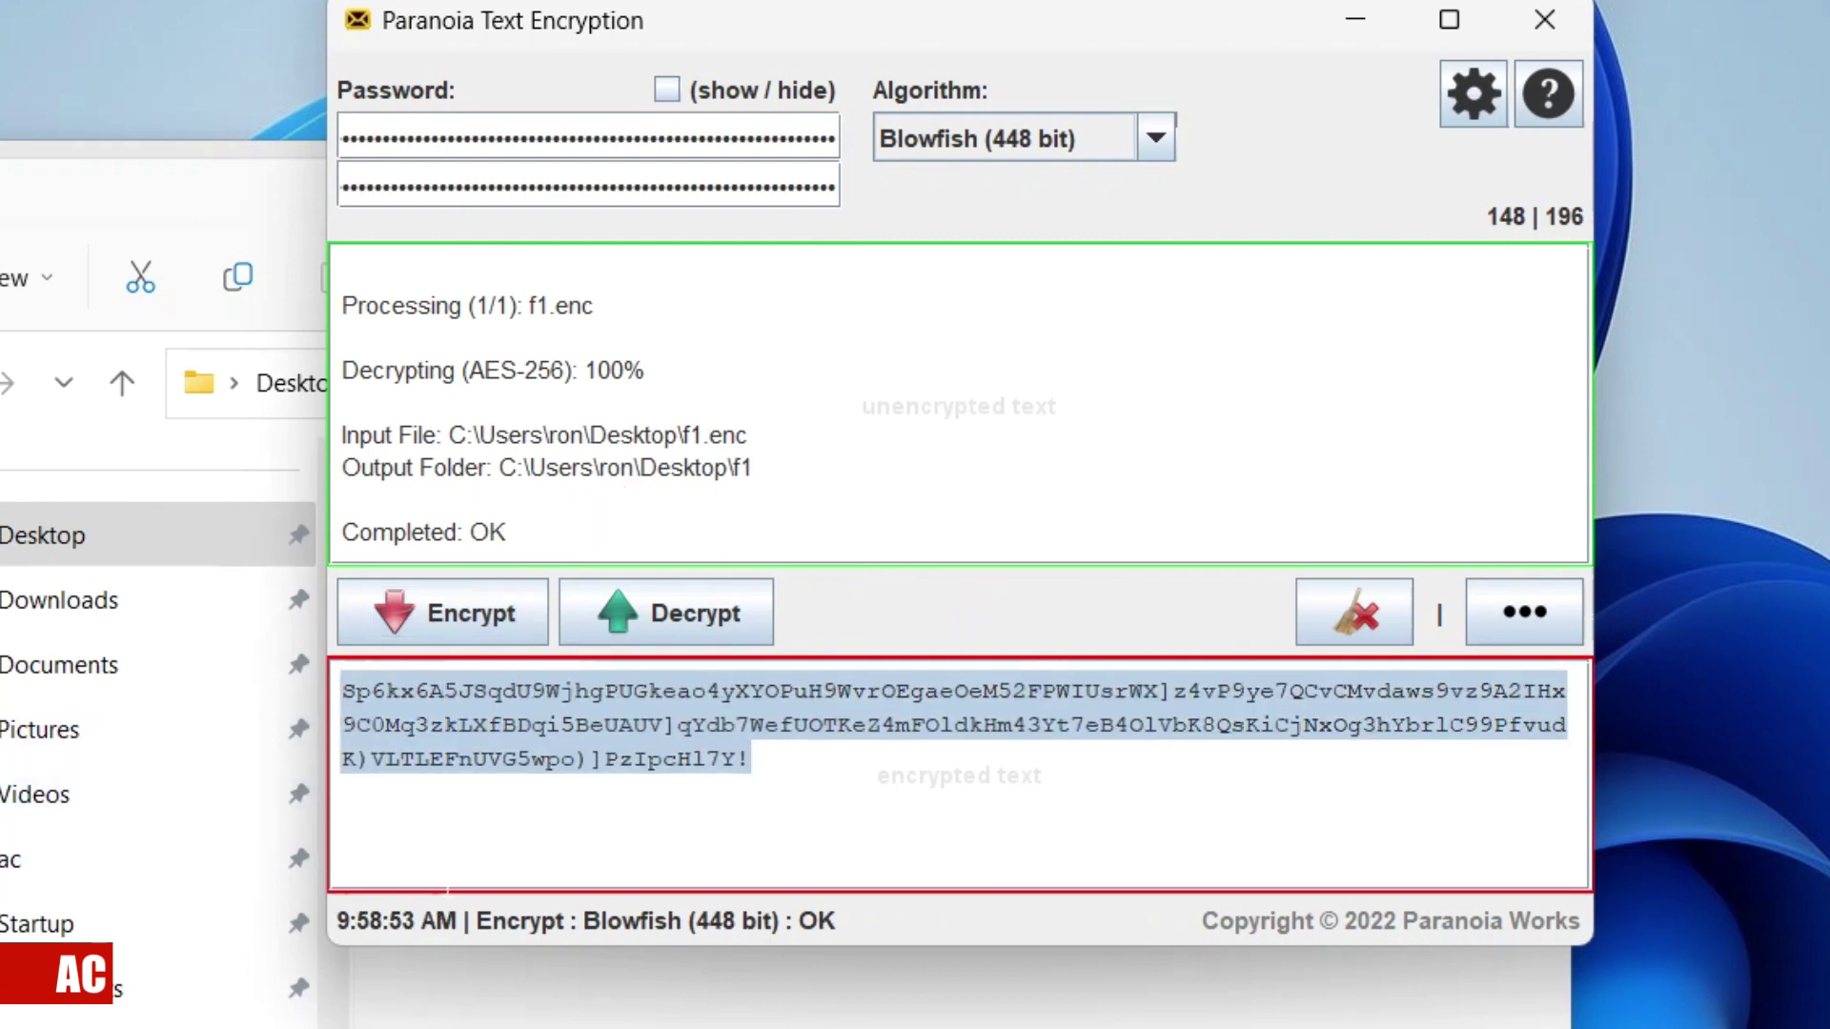
pyautogui.rightClick(569, 747)
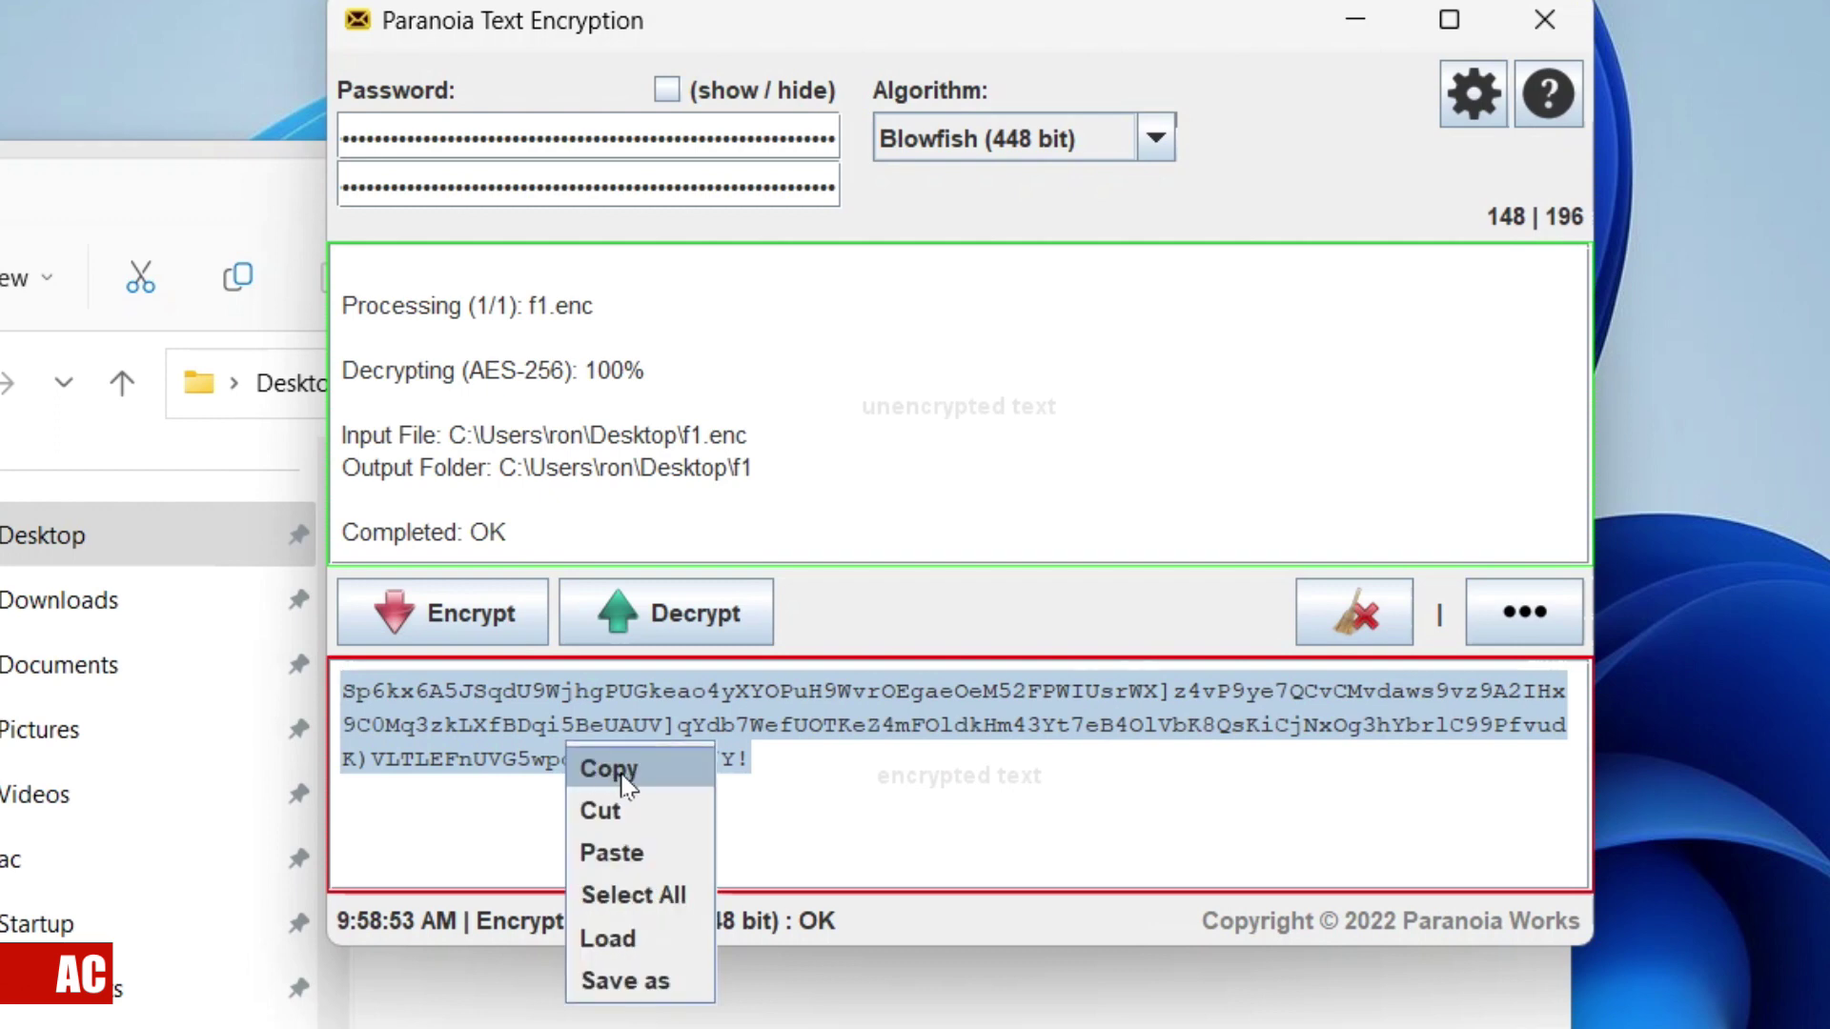
pyautogui.click(606, 768)
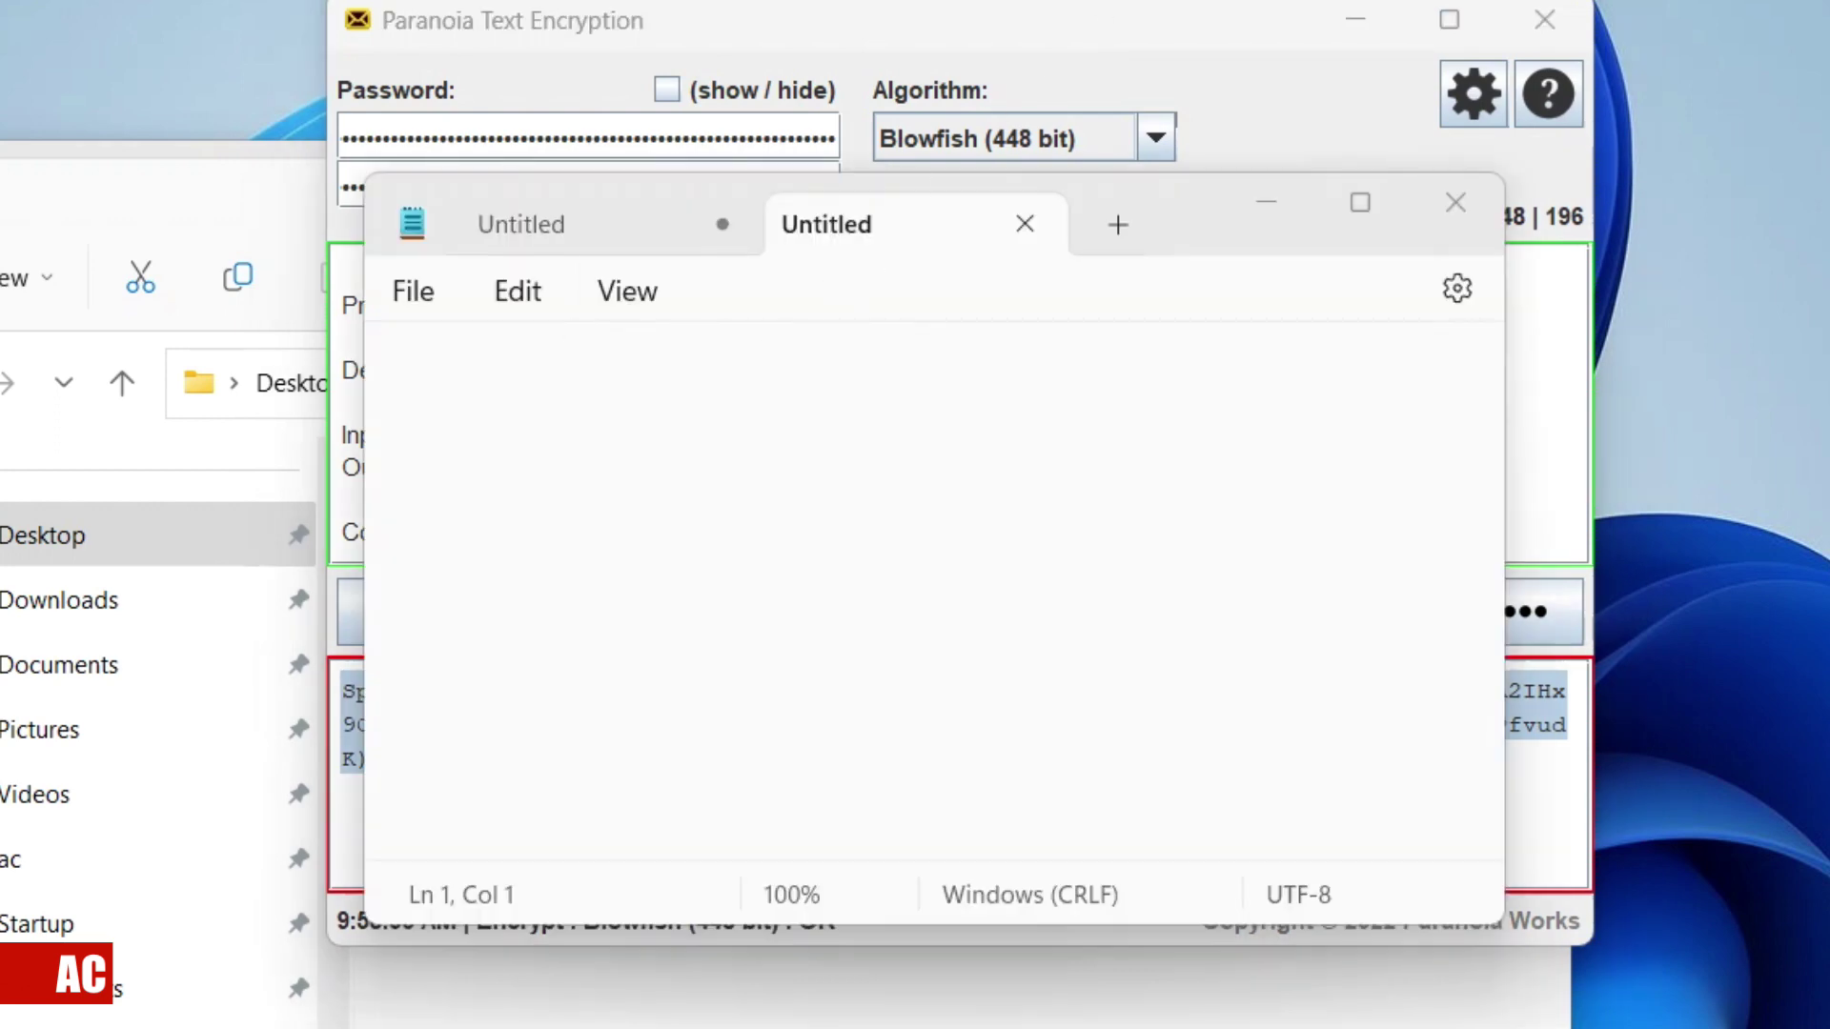
# Paste the Blowfish ciphertext over the log text and decrypt it back to the 147-character log.
pyautogui.rightClick(515, 392)
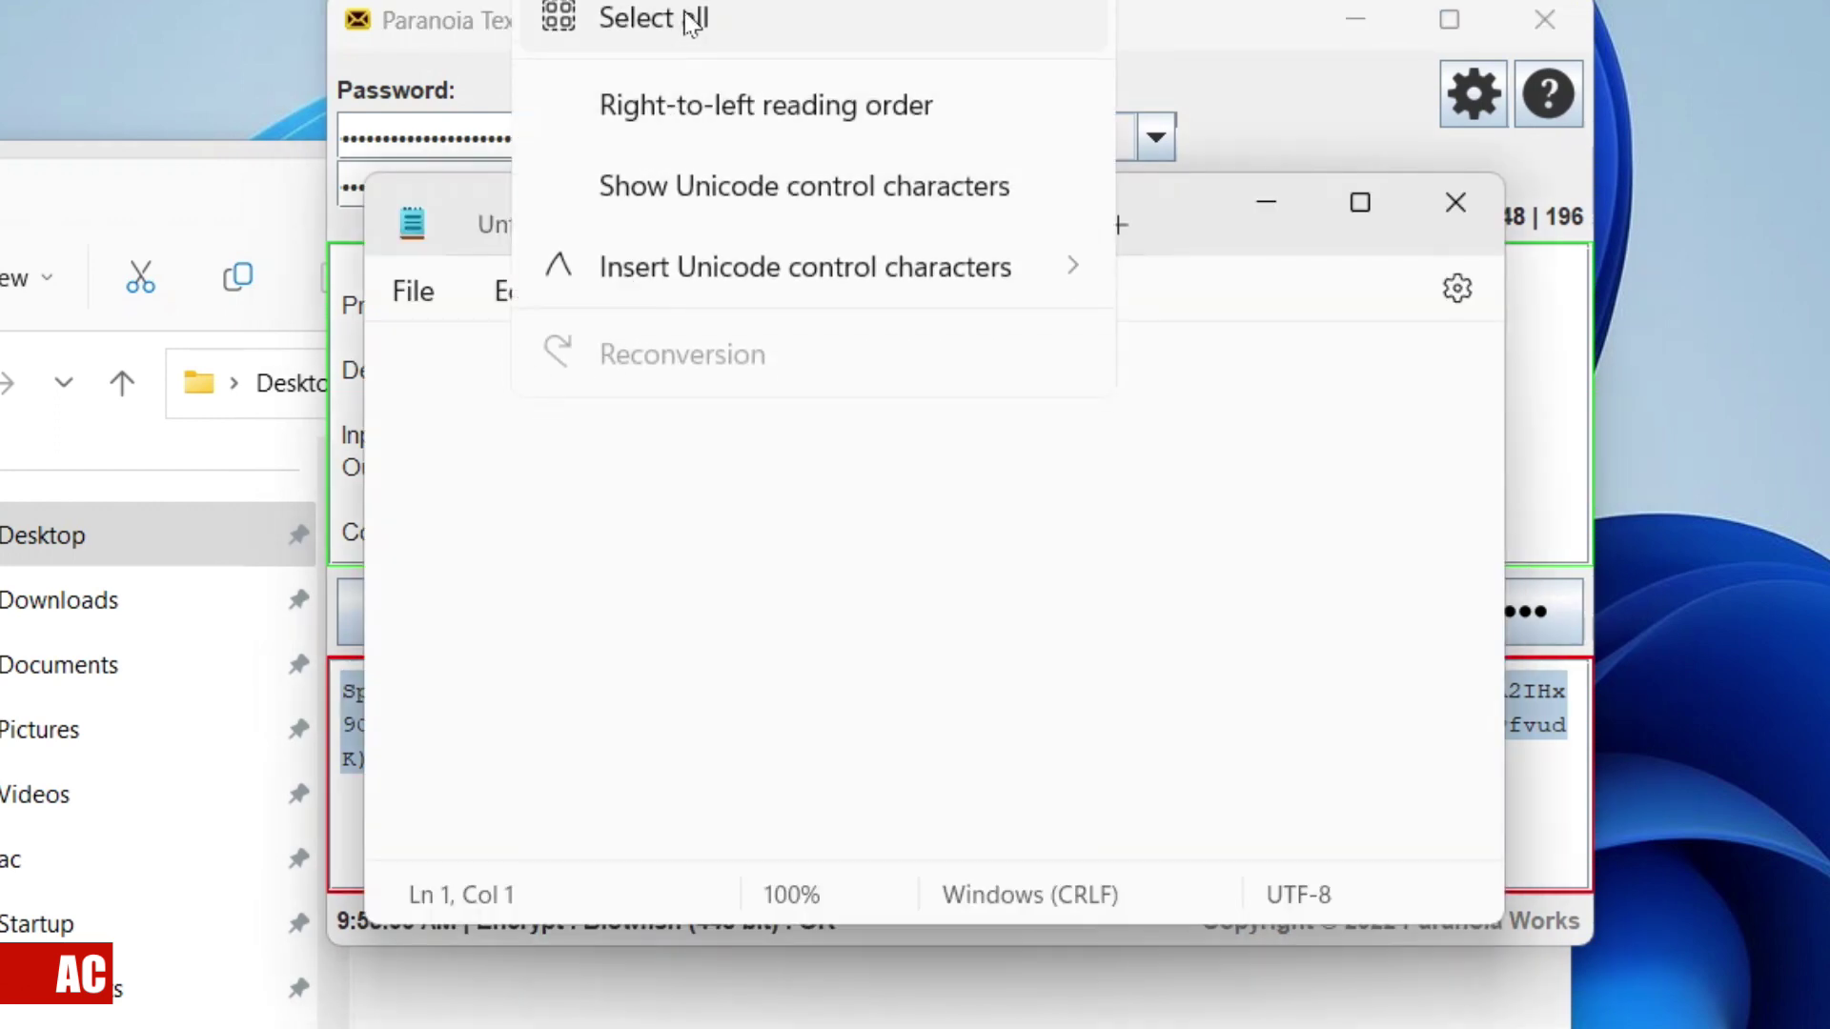
pyautogui.hotkey('ctrl', 'v')
pyautogui.hotkey('alt', 'Tab')
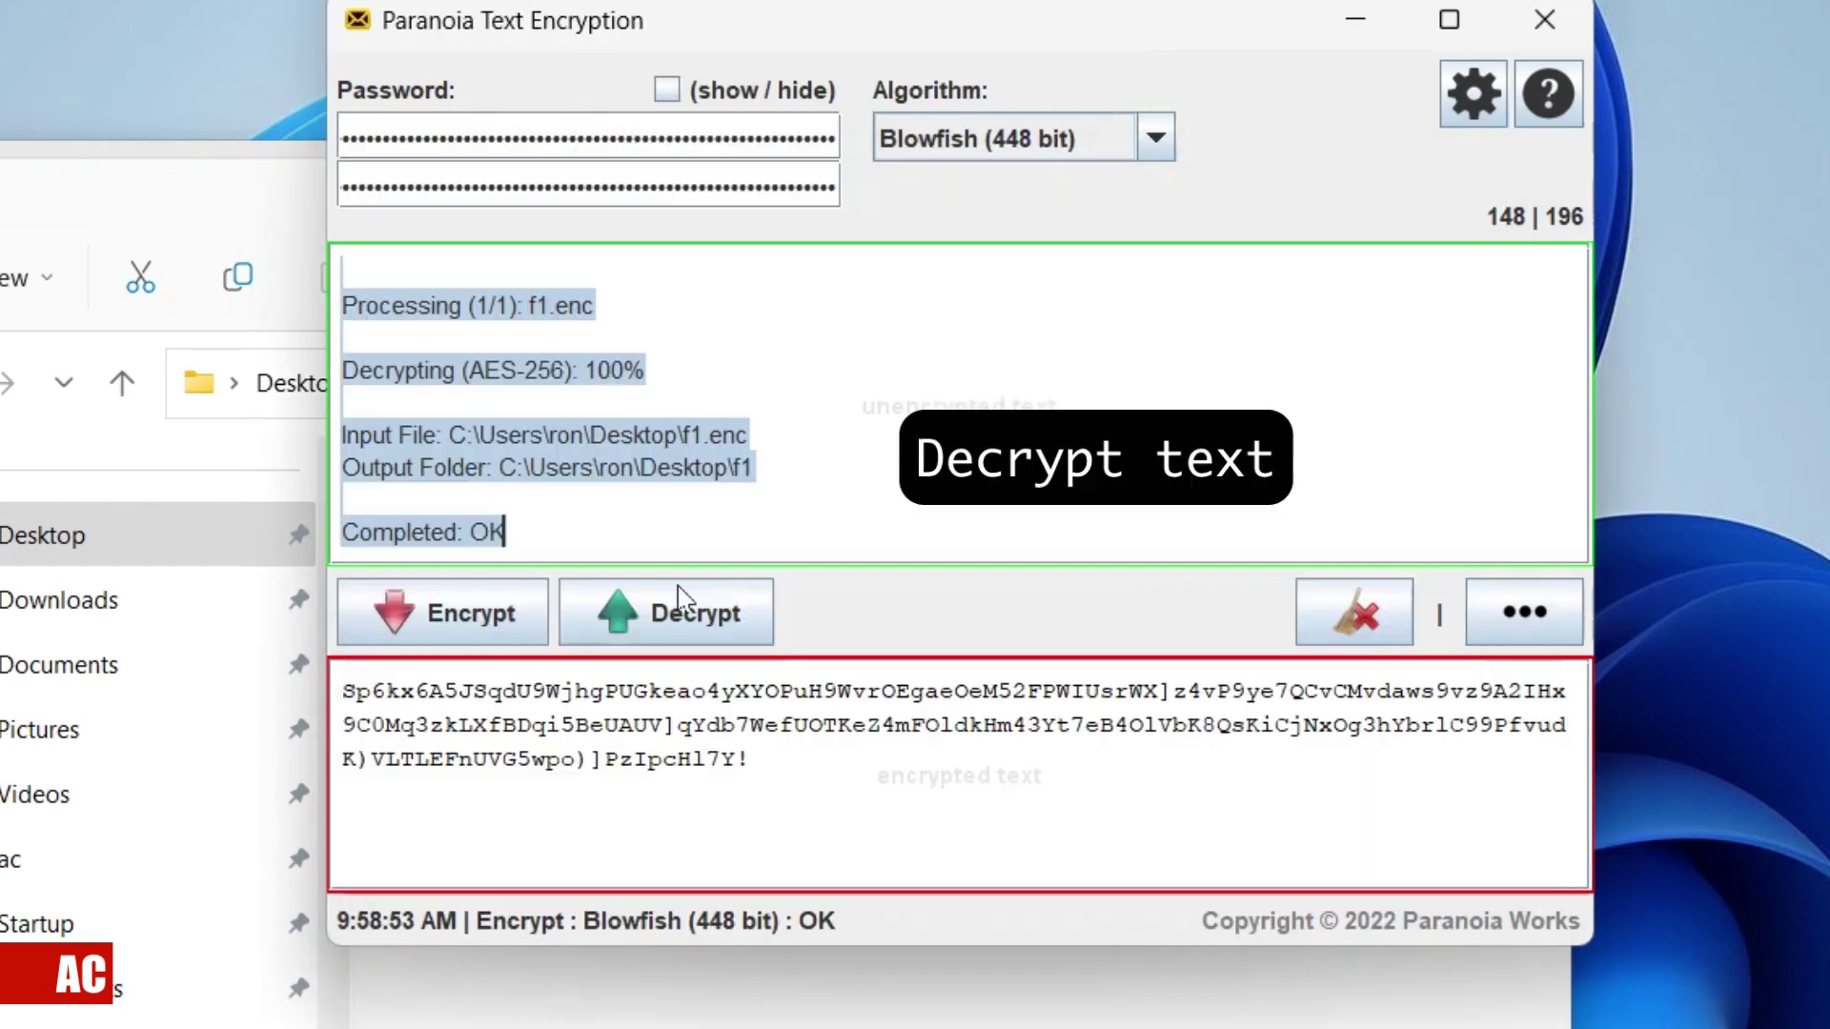
pyautogui.rightClick(467, 448)
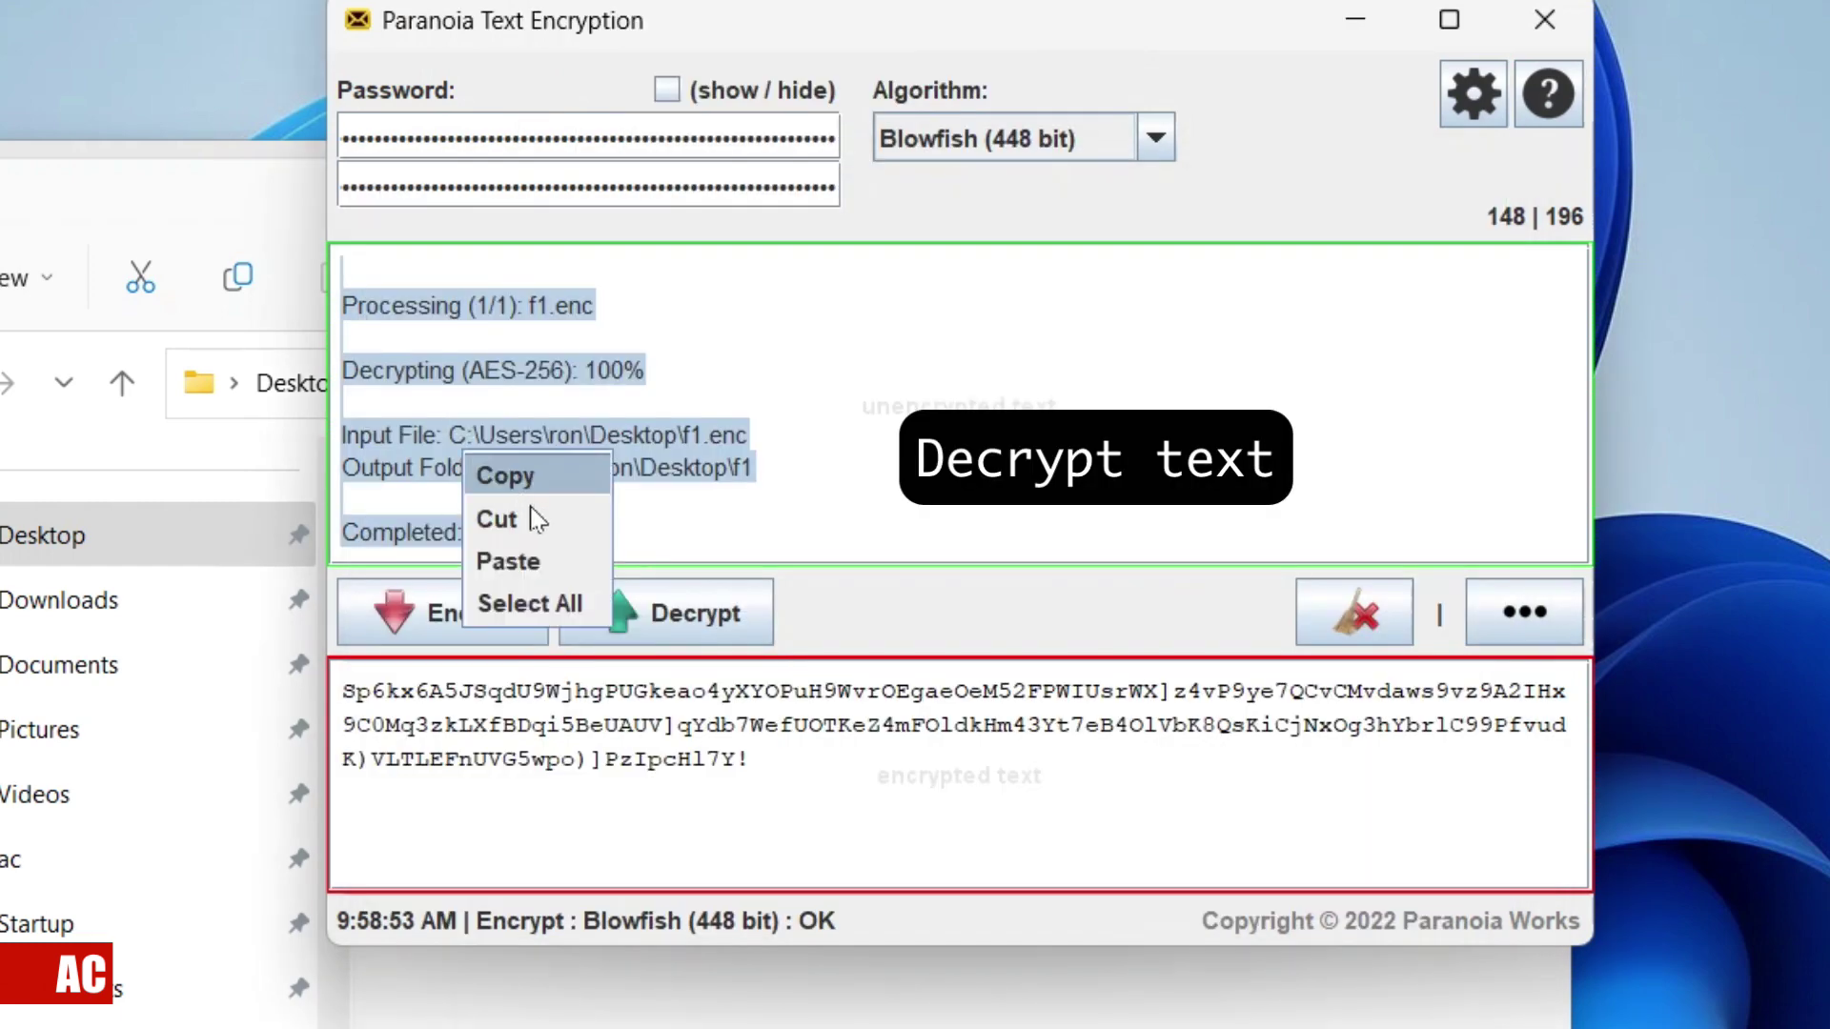
pyautogui.click(597, 558)
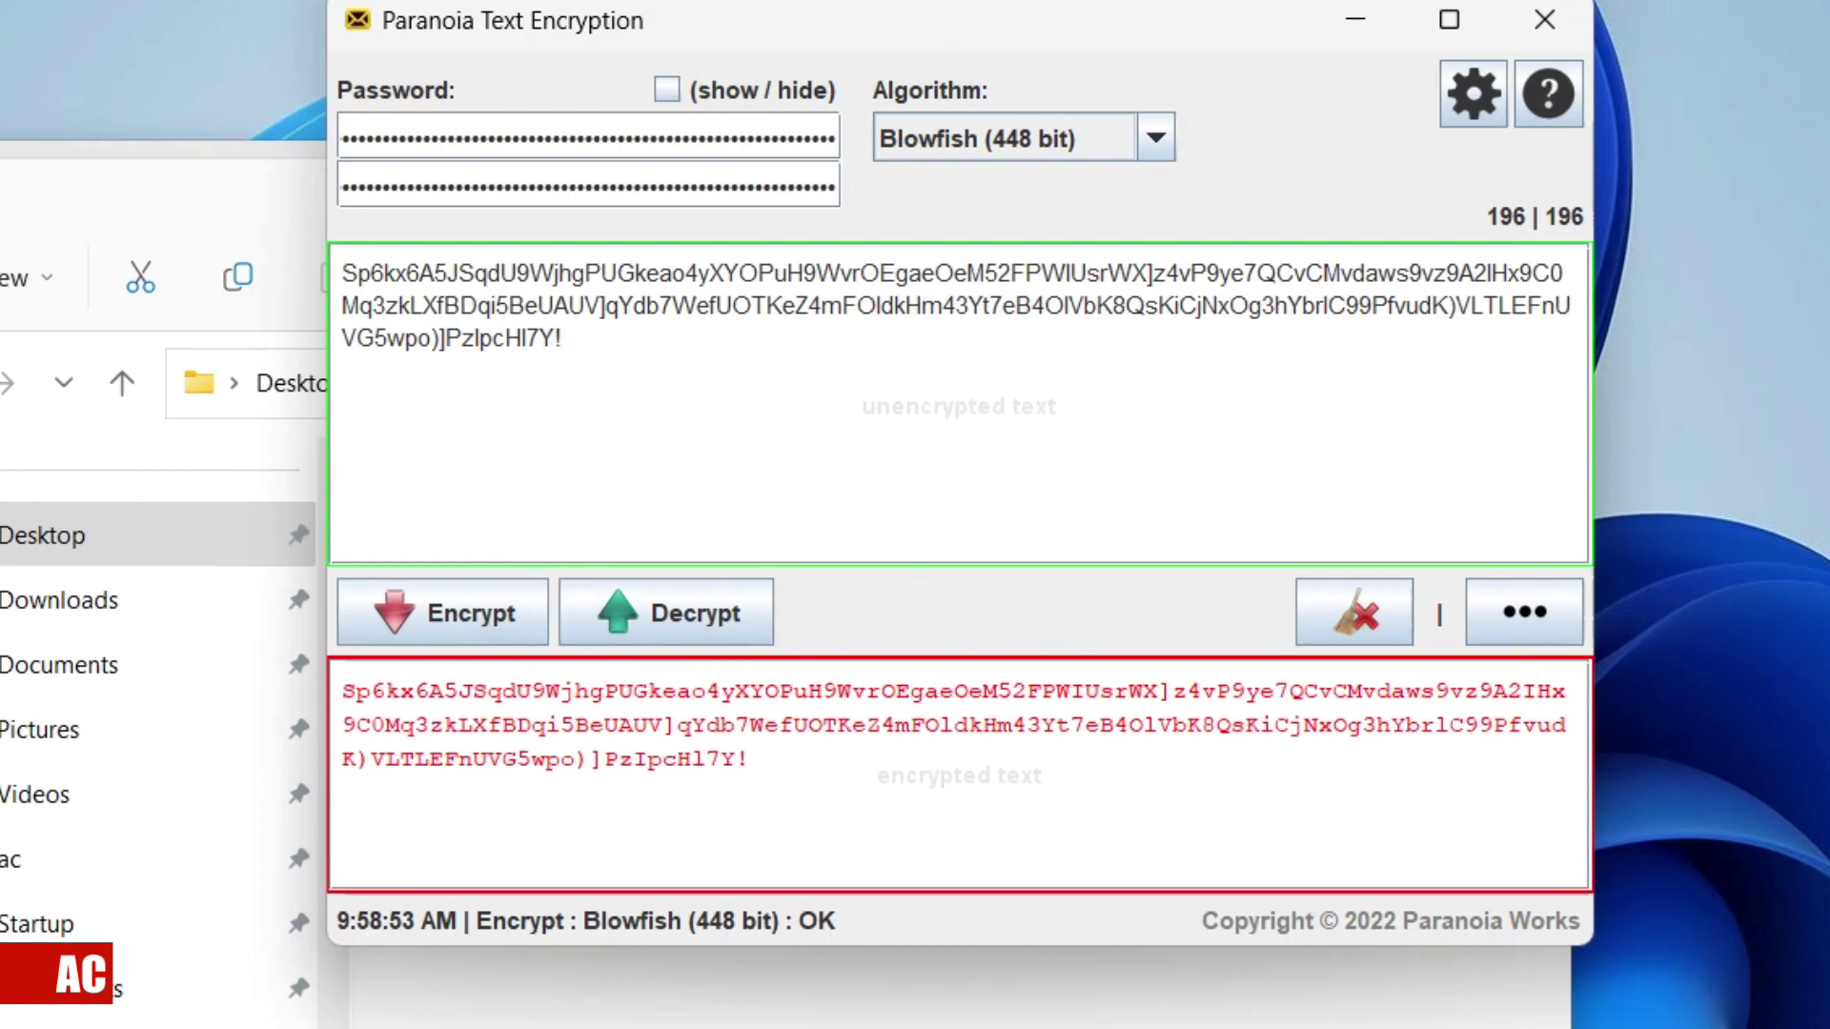
pyautogui.click(715, 613)
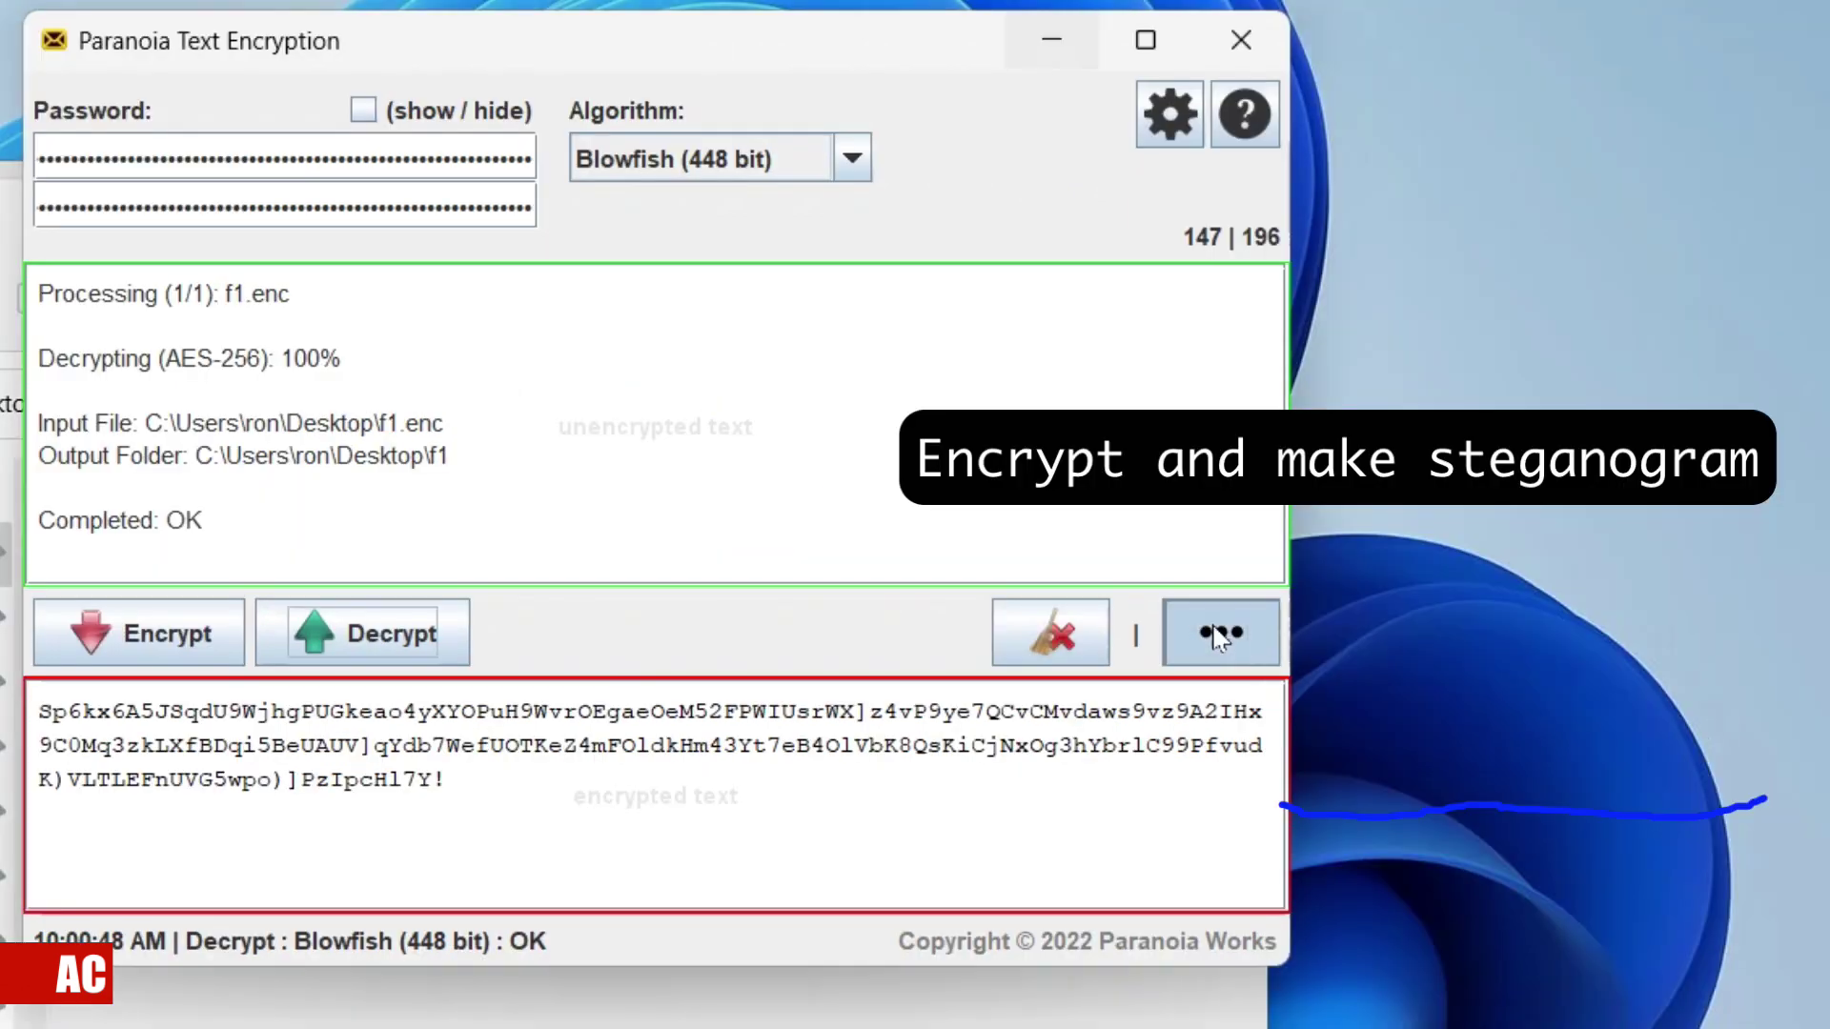
# Choose Encrypt and Make Steganogram (JPEG - F5 alg.) and pick scr as the carrier image.
pyautogui.click(1220, 633)
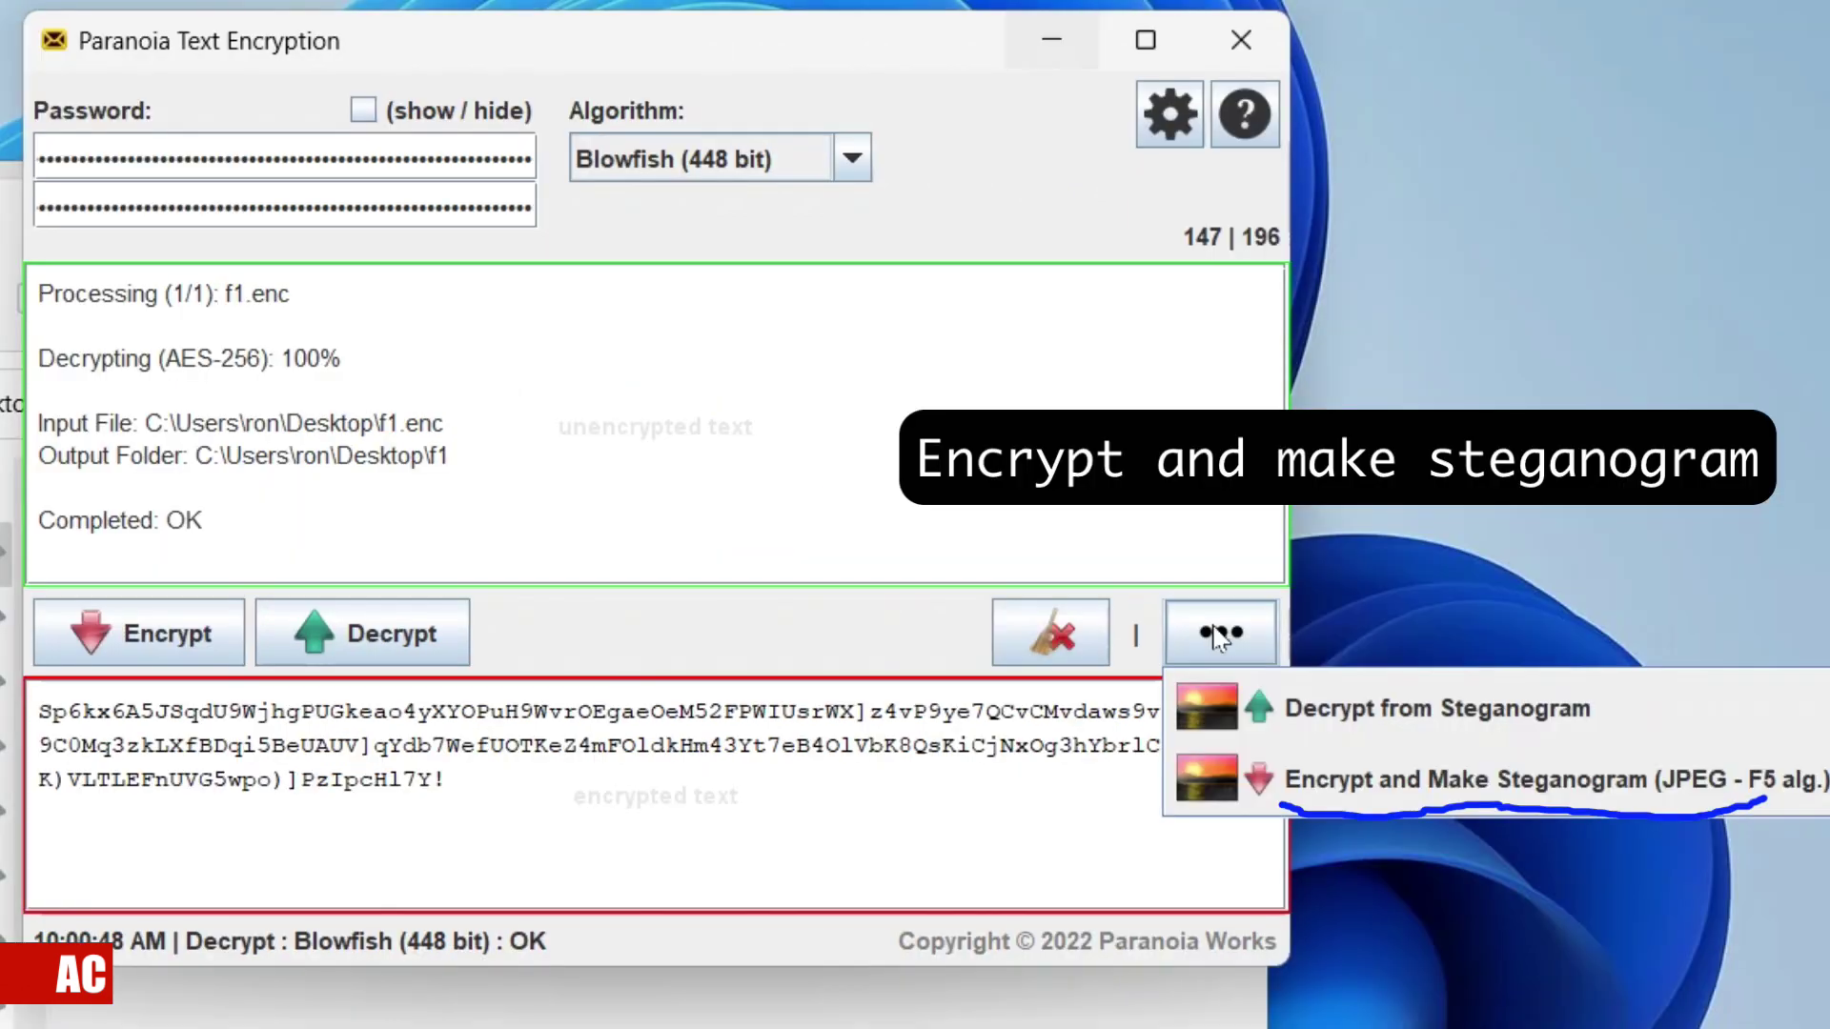
pyautogui.click(1210, 780)
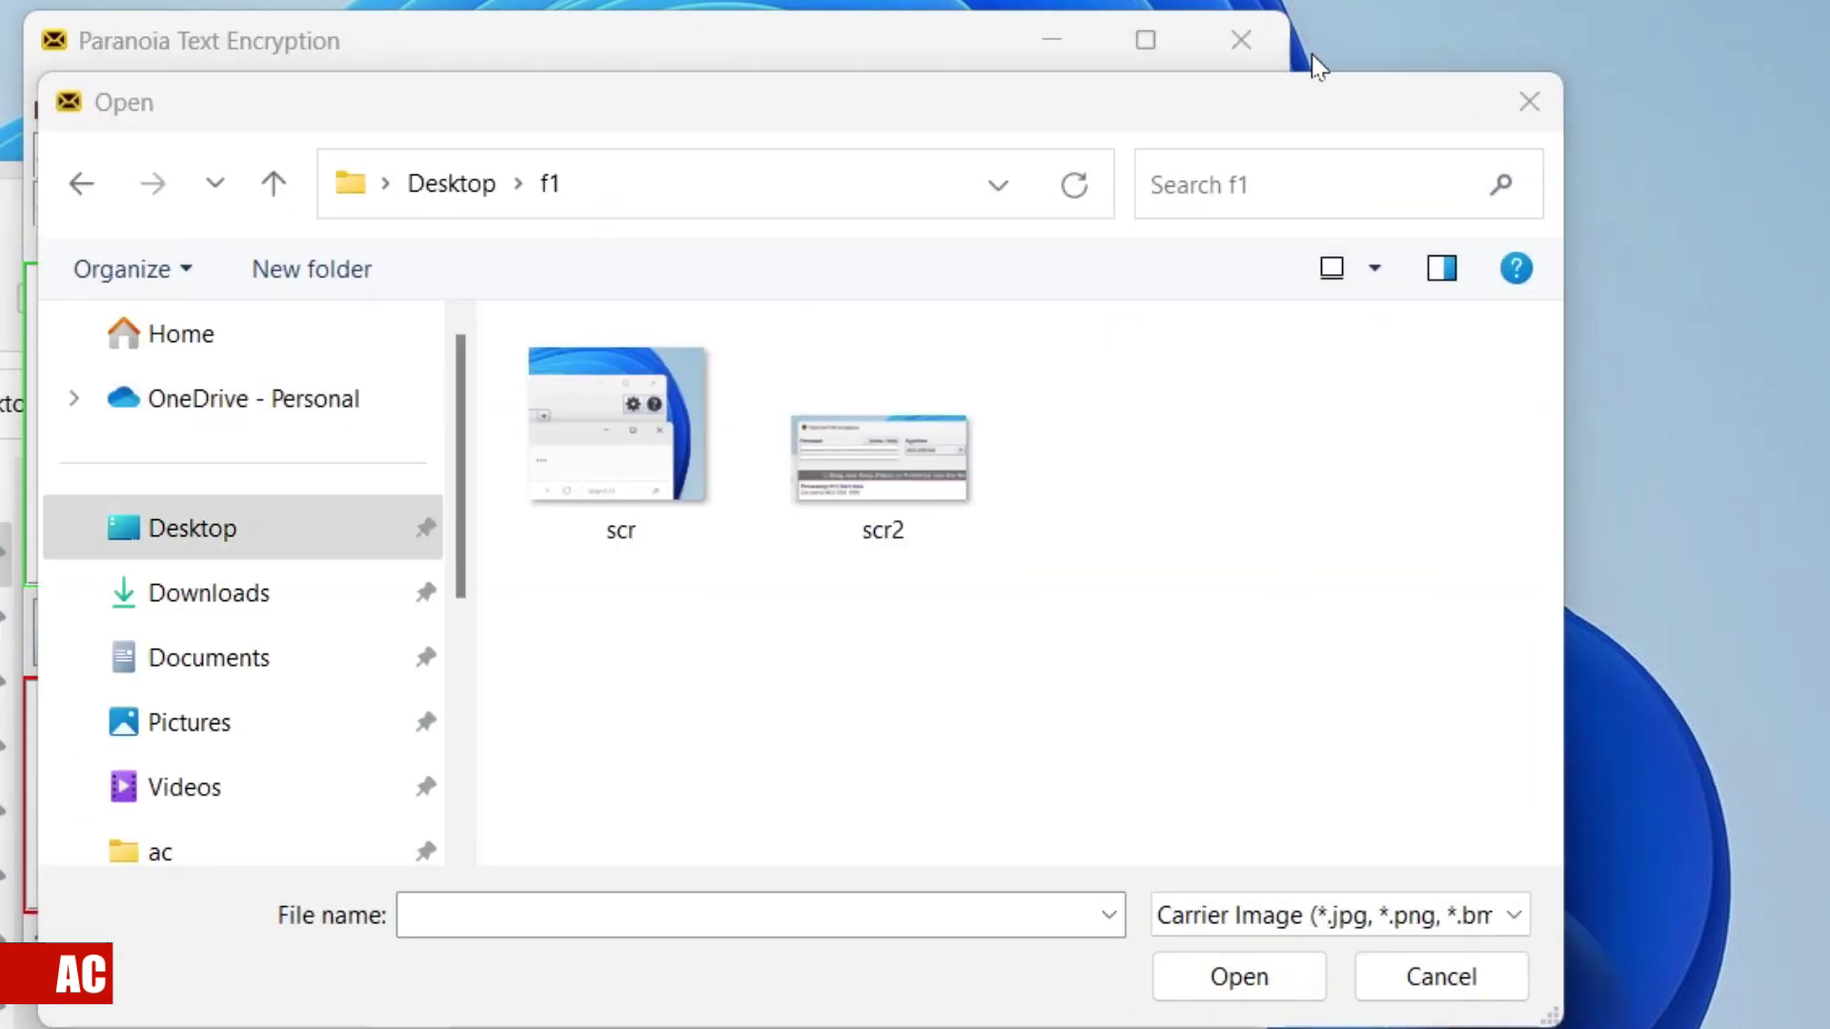
pyautogui.click(598, 435)
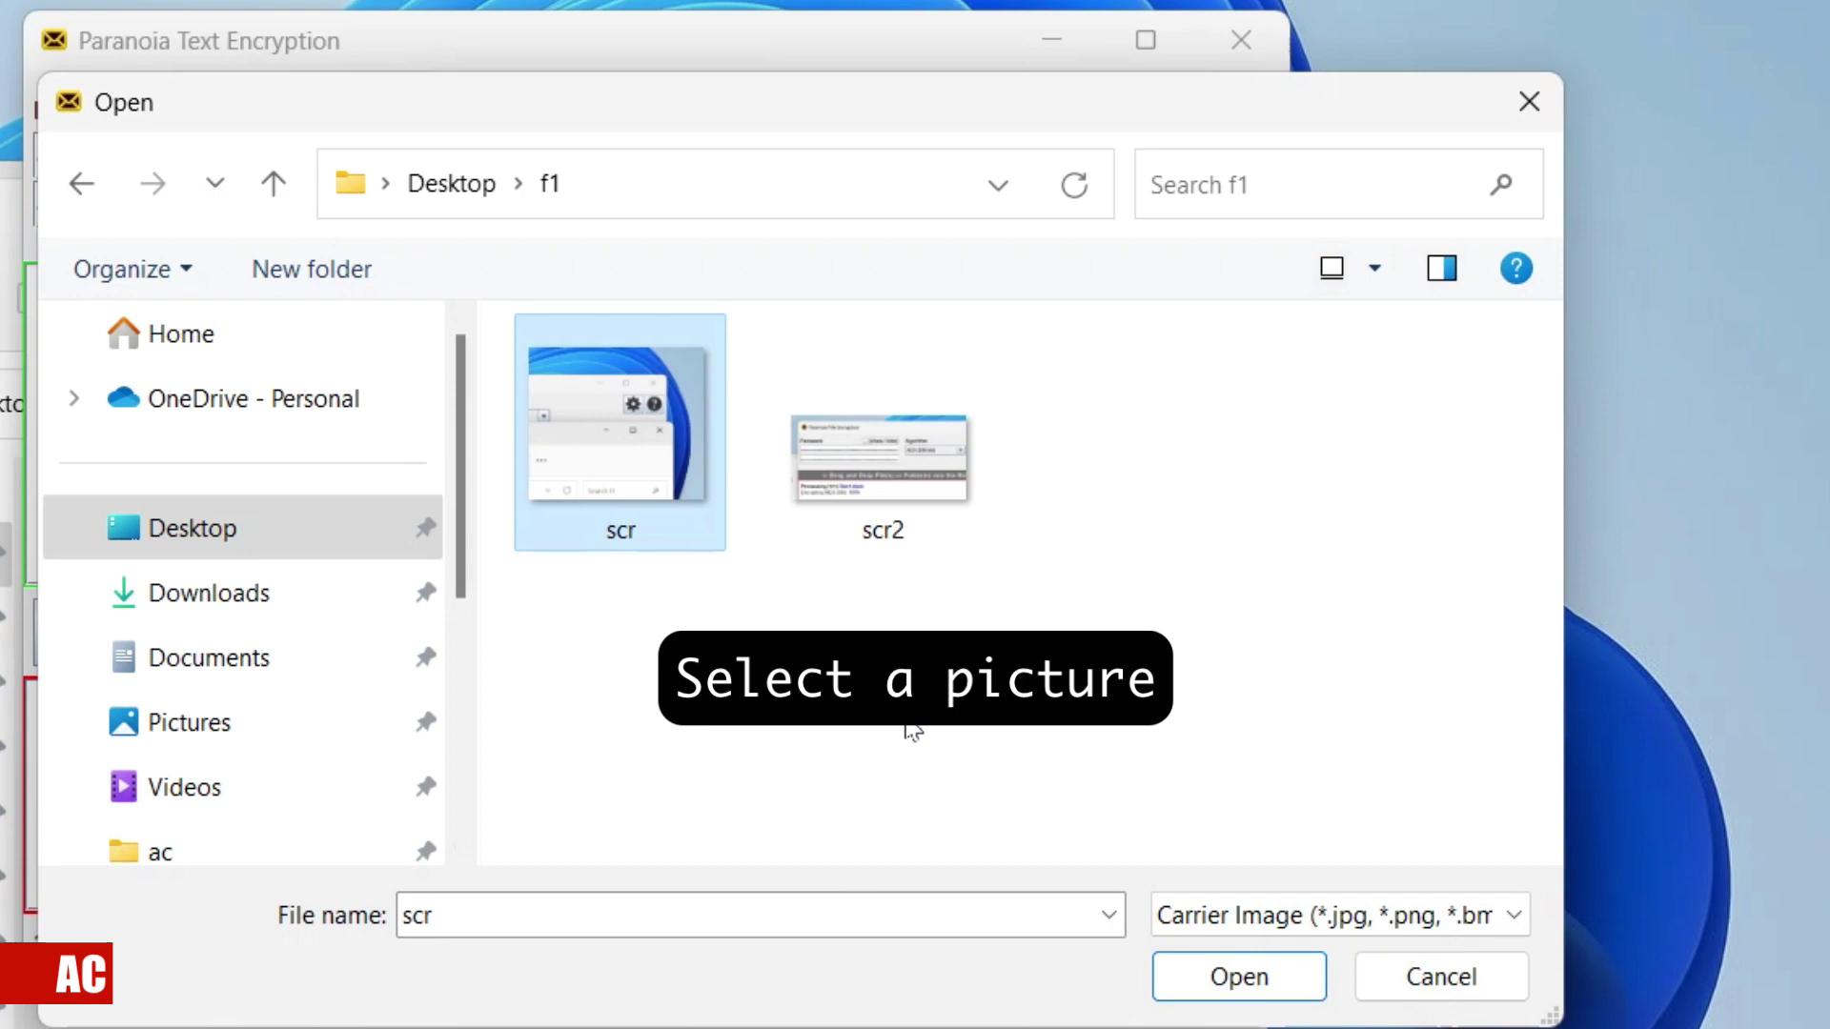
pyautogui.click(1271, 984)
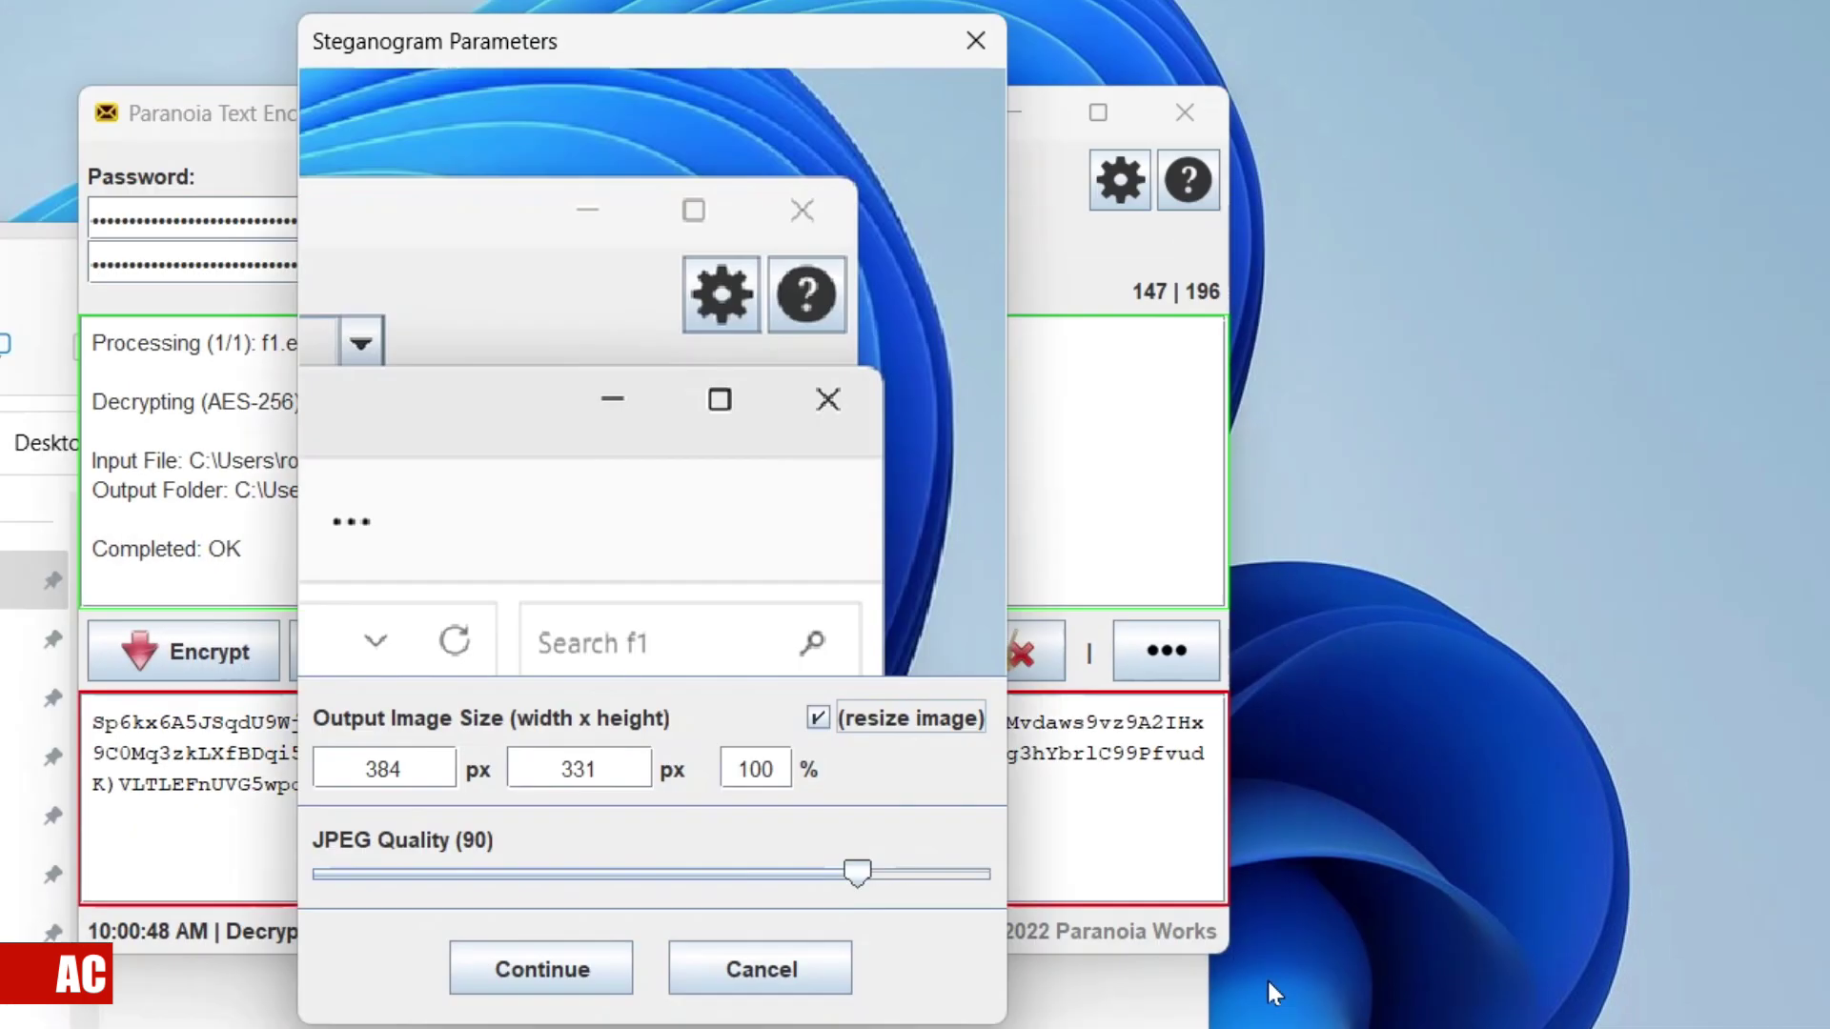
# Accept the steganogram size and quality settings, then open My PTE Files > Steganograms.
pyautogui.click(541, 969)
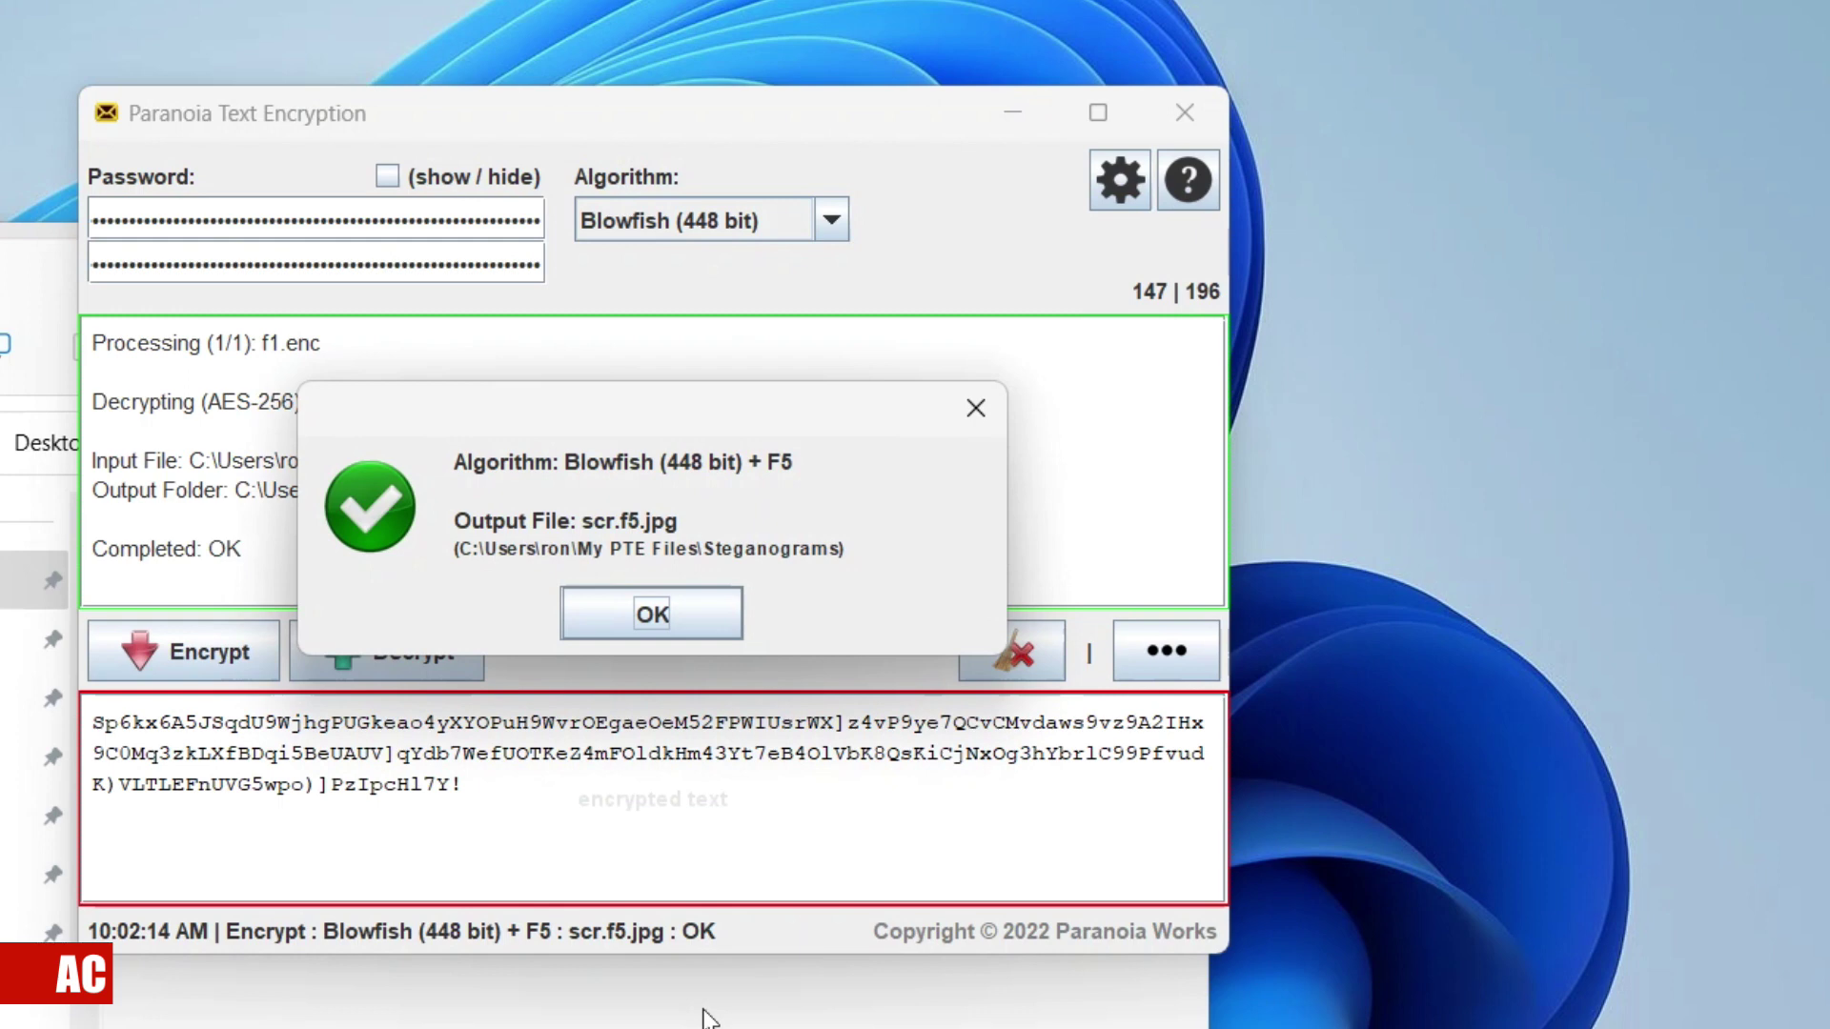
pyautogui.click(652, 613)
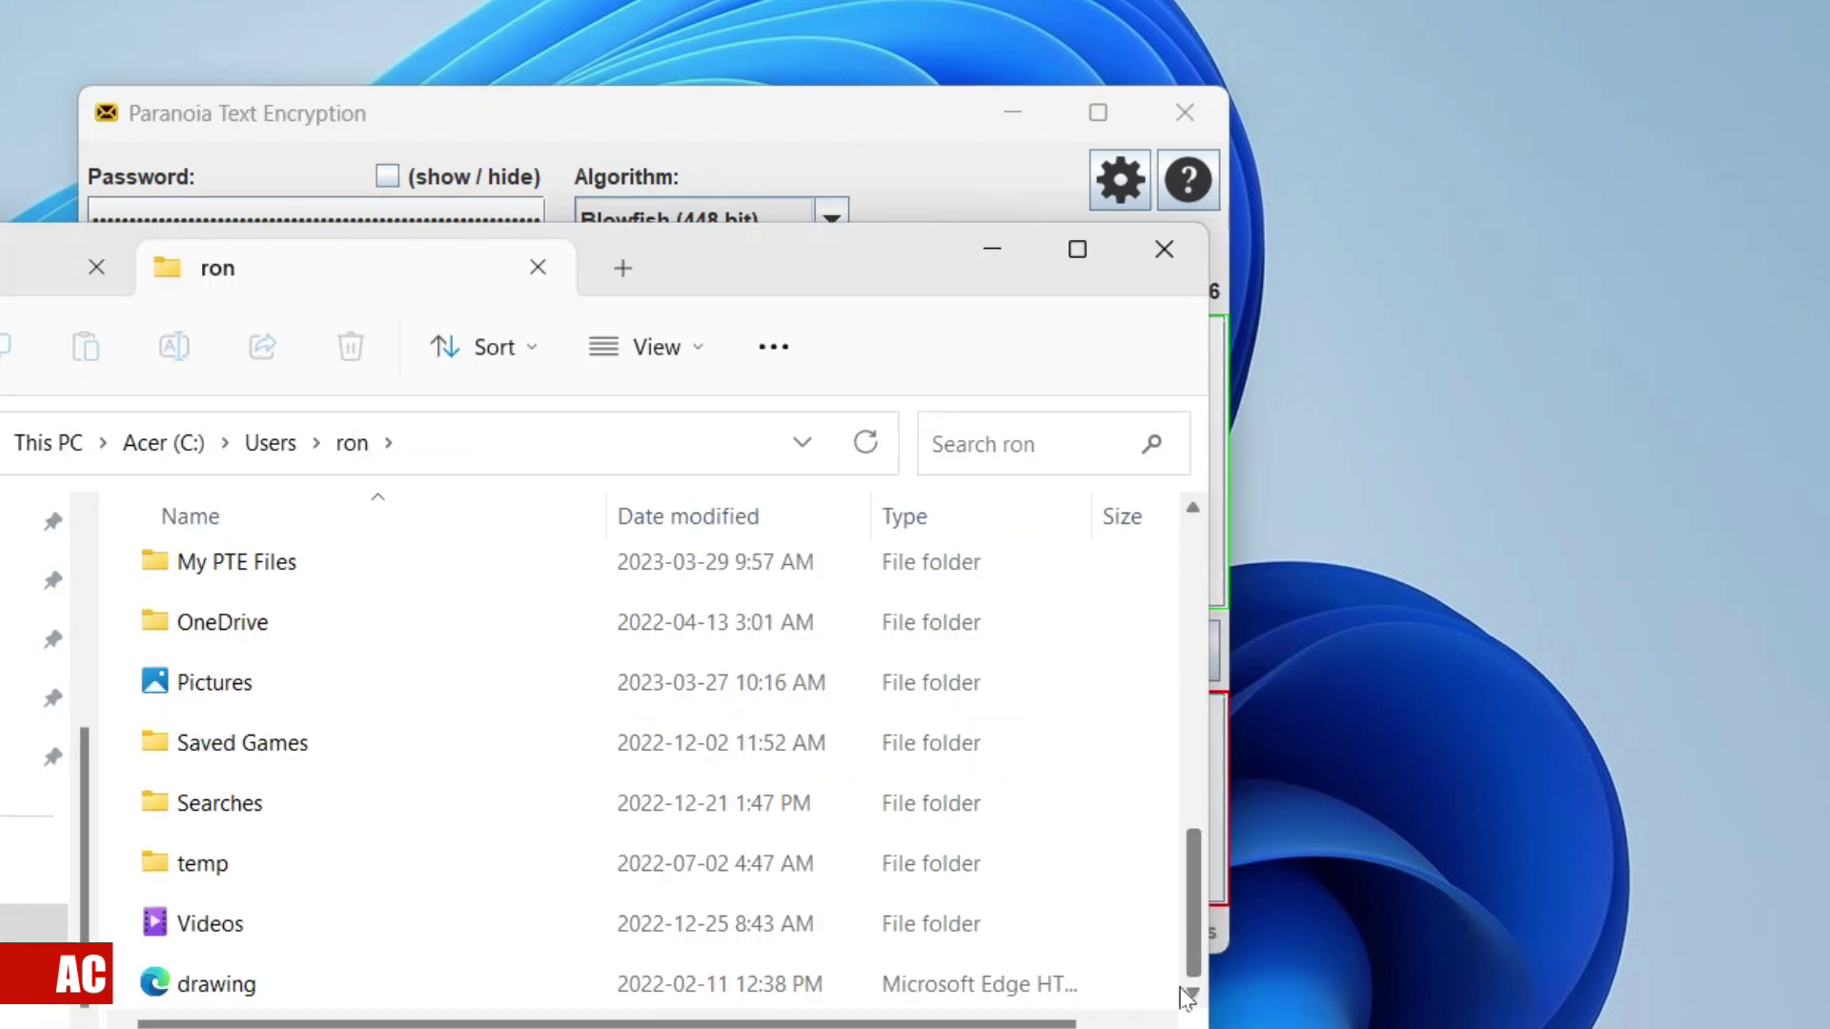
pyautogui.doubleClick(335, 566)
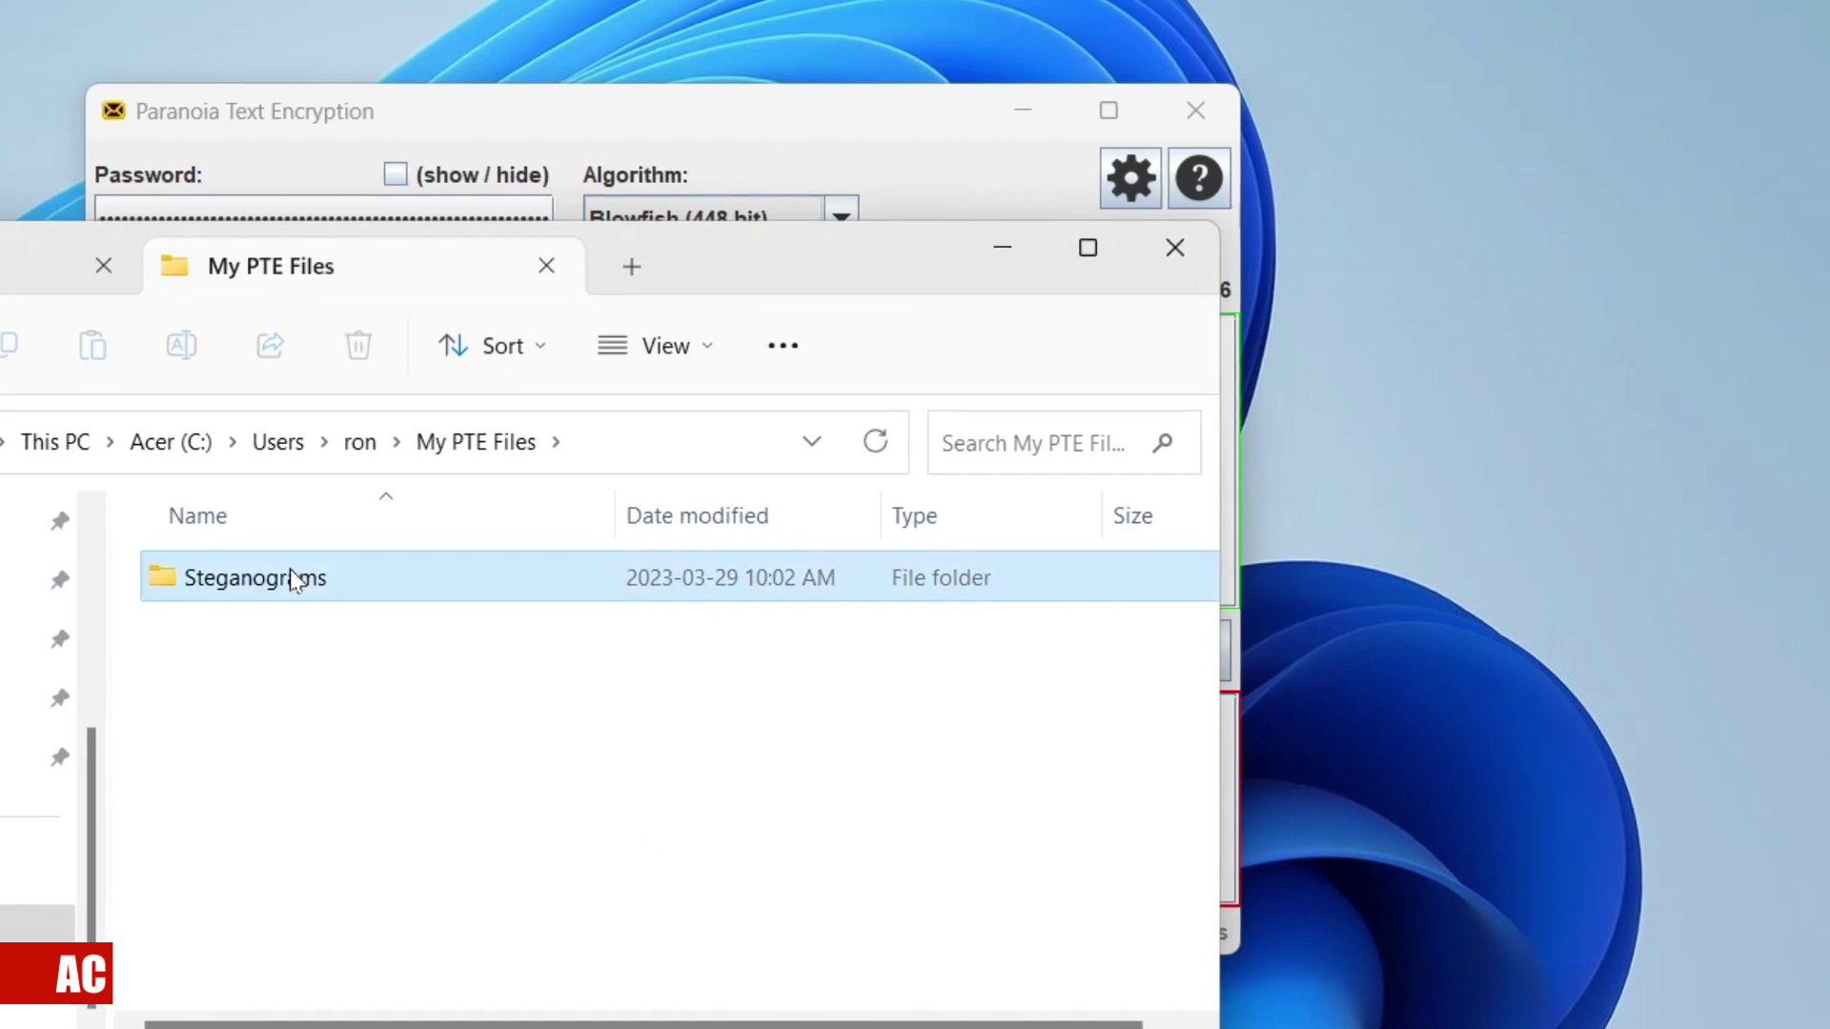
pyautogui.doubleClick(295, 580)
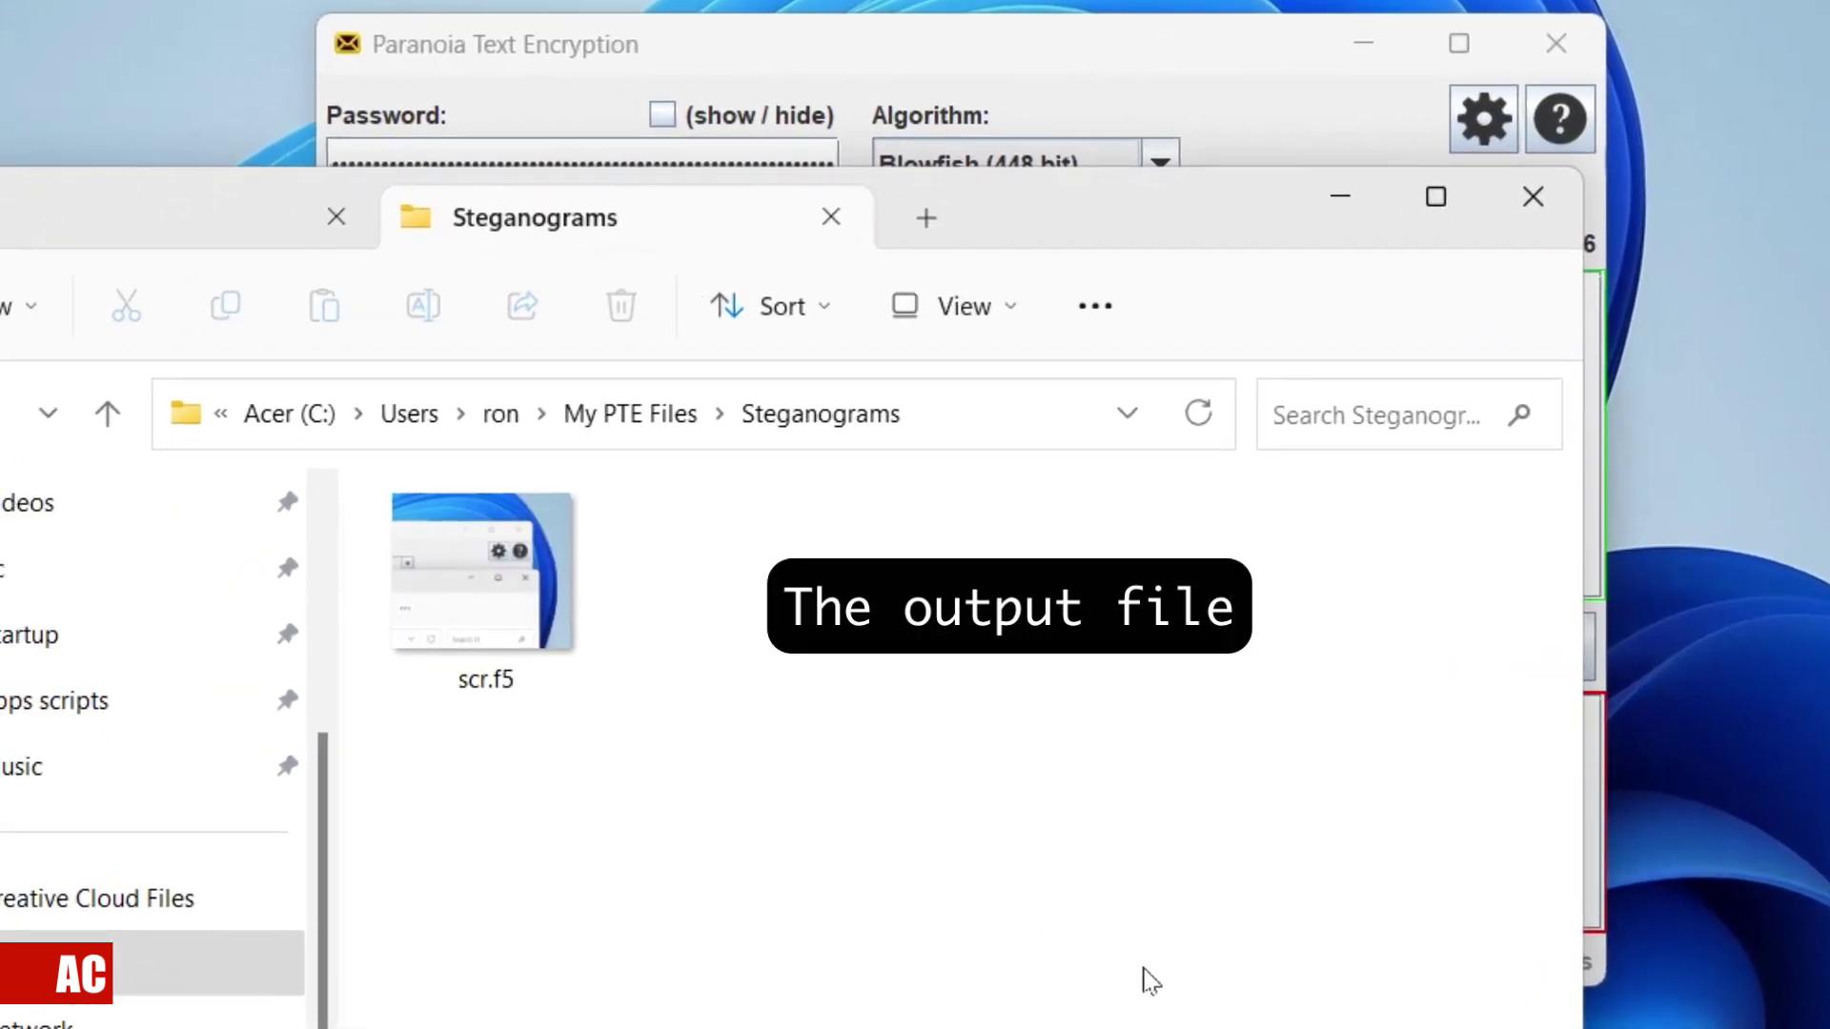
# Preview the scr.f5 steganogram in Photos, then close Photos.
pyautogui.rightClick(506, 656)
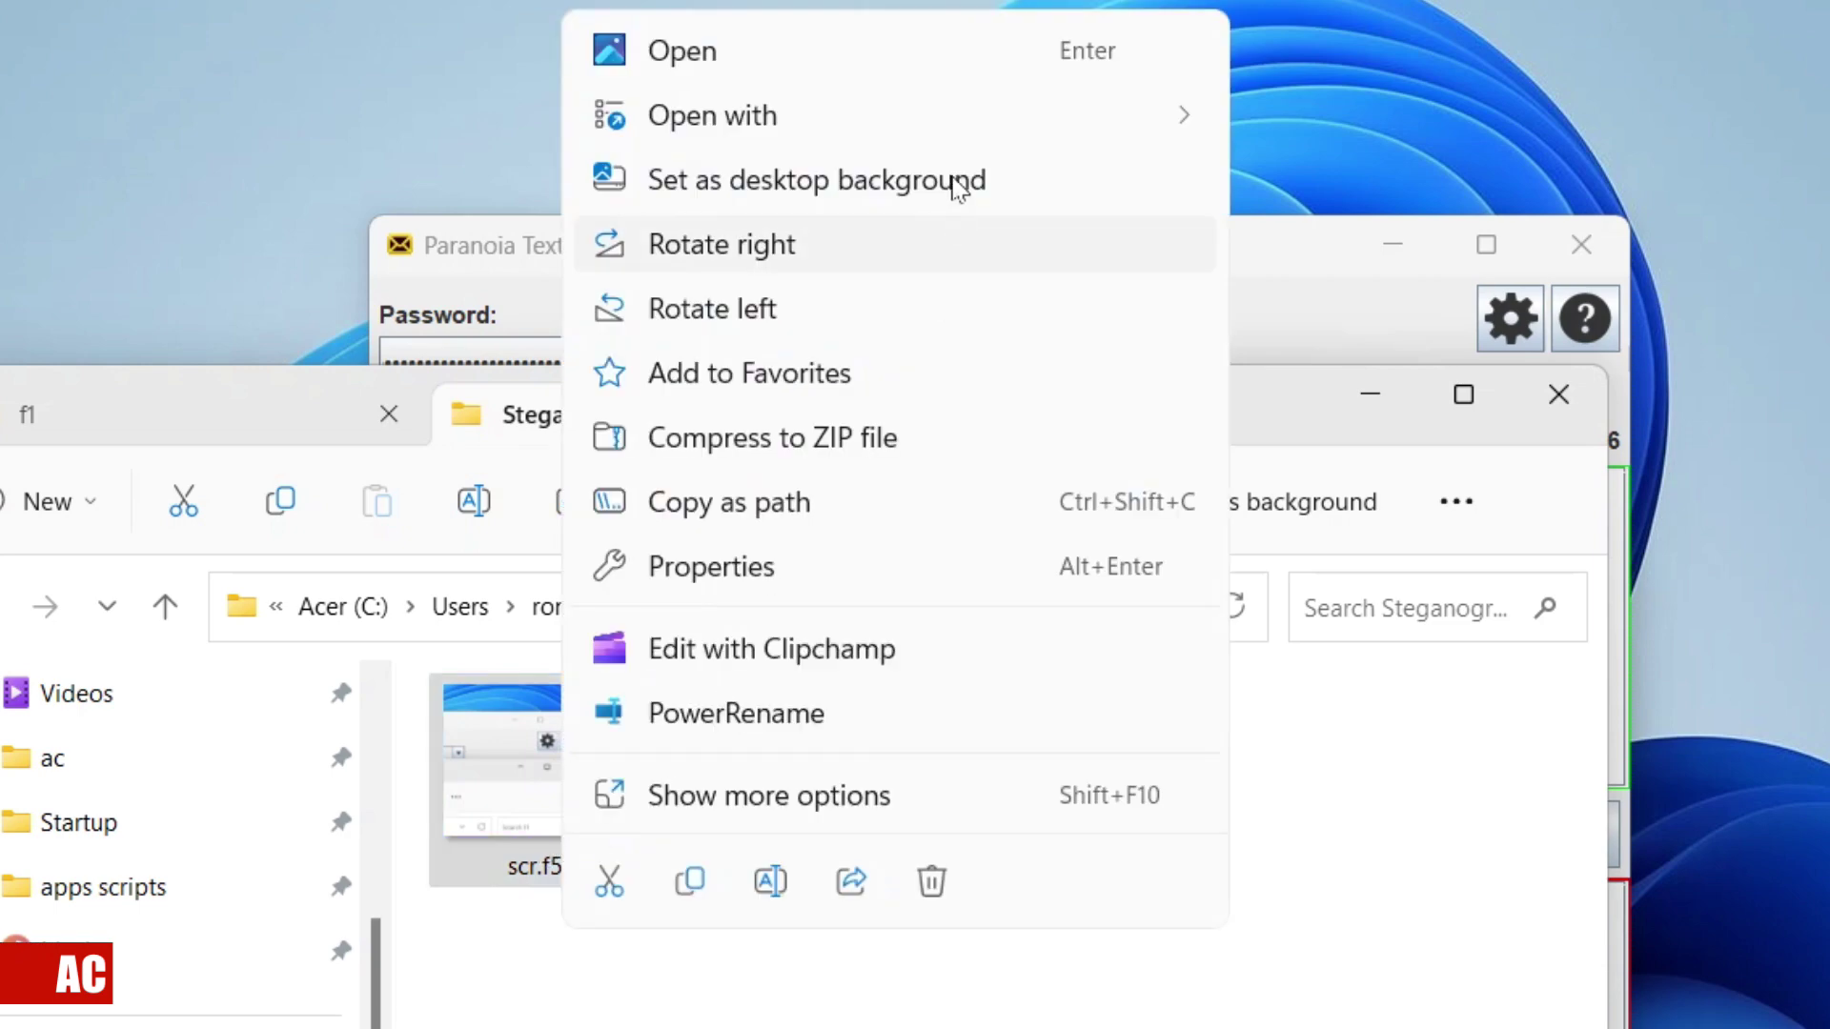
pyautogui.click(989, 50)
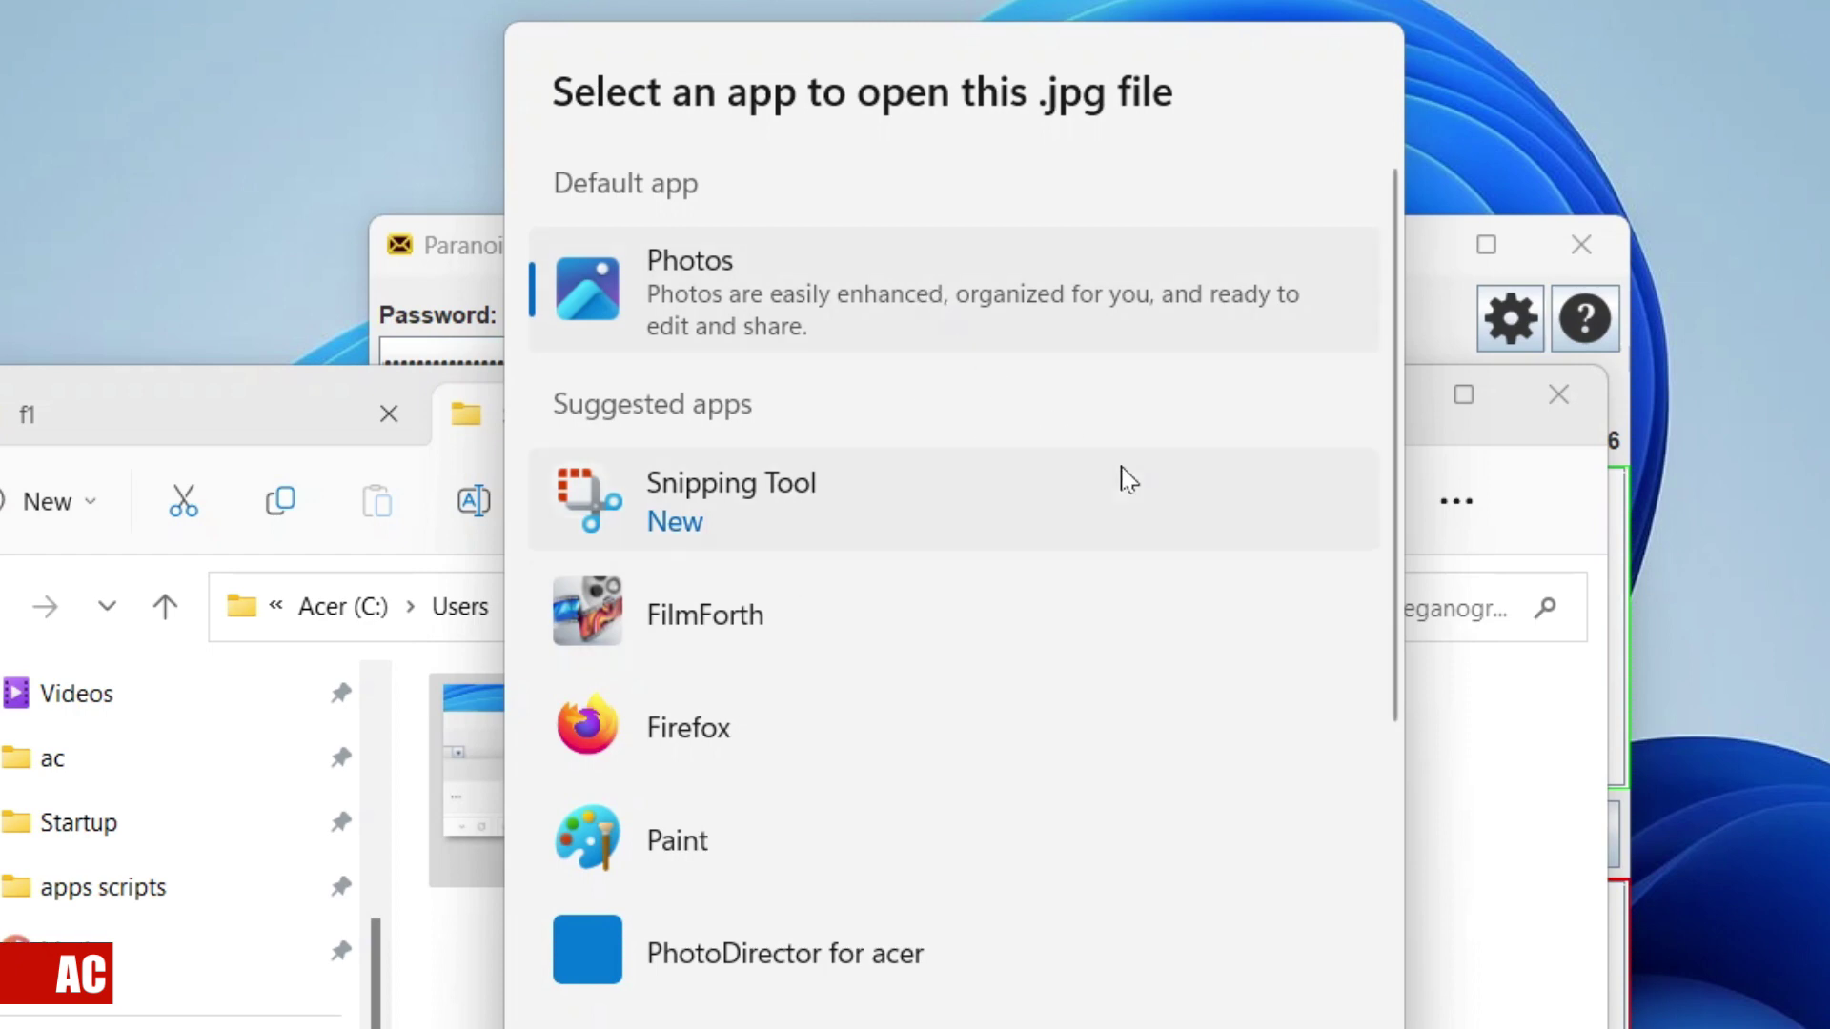
pyautogui.doubleClick(748, 336)
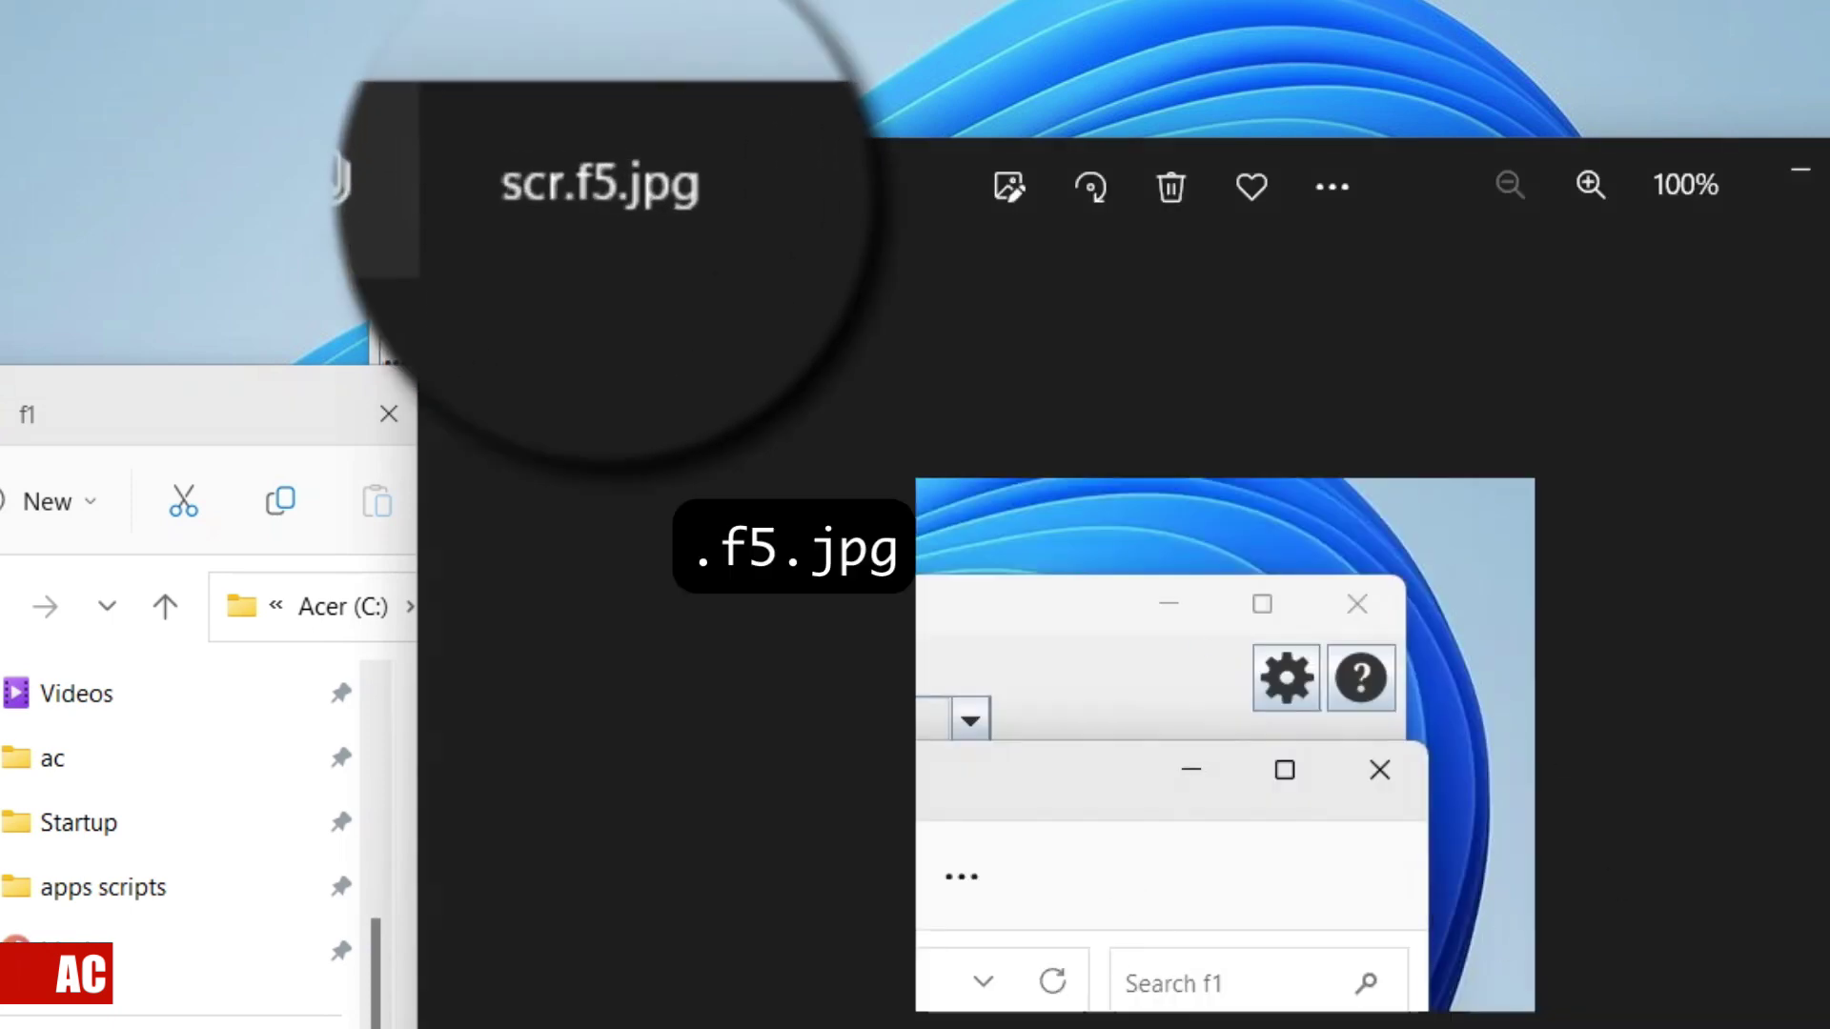
pyautogui.hotkey('alt', 'F4')
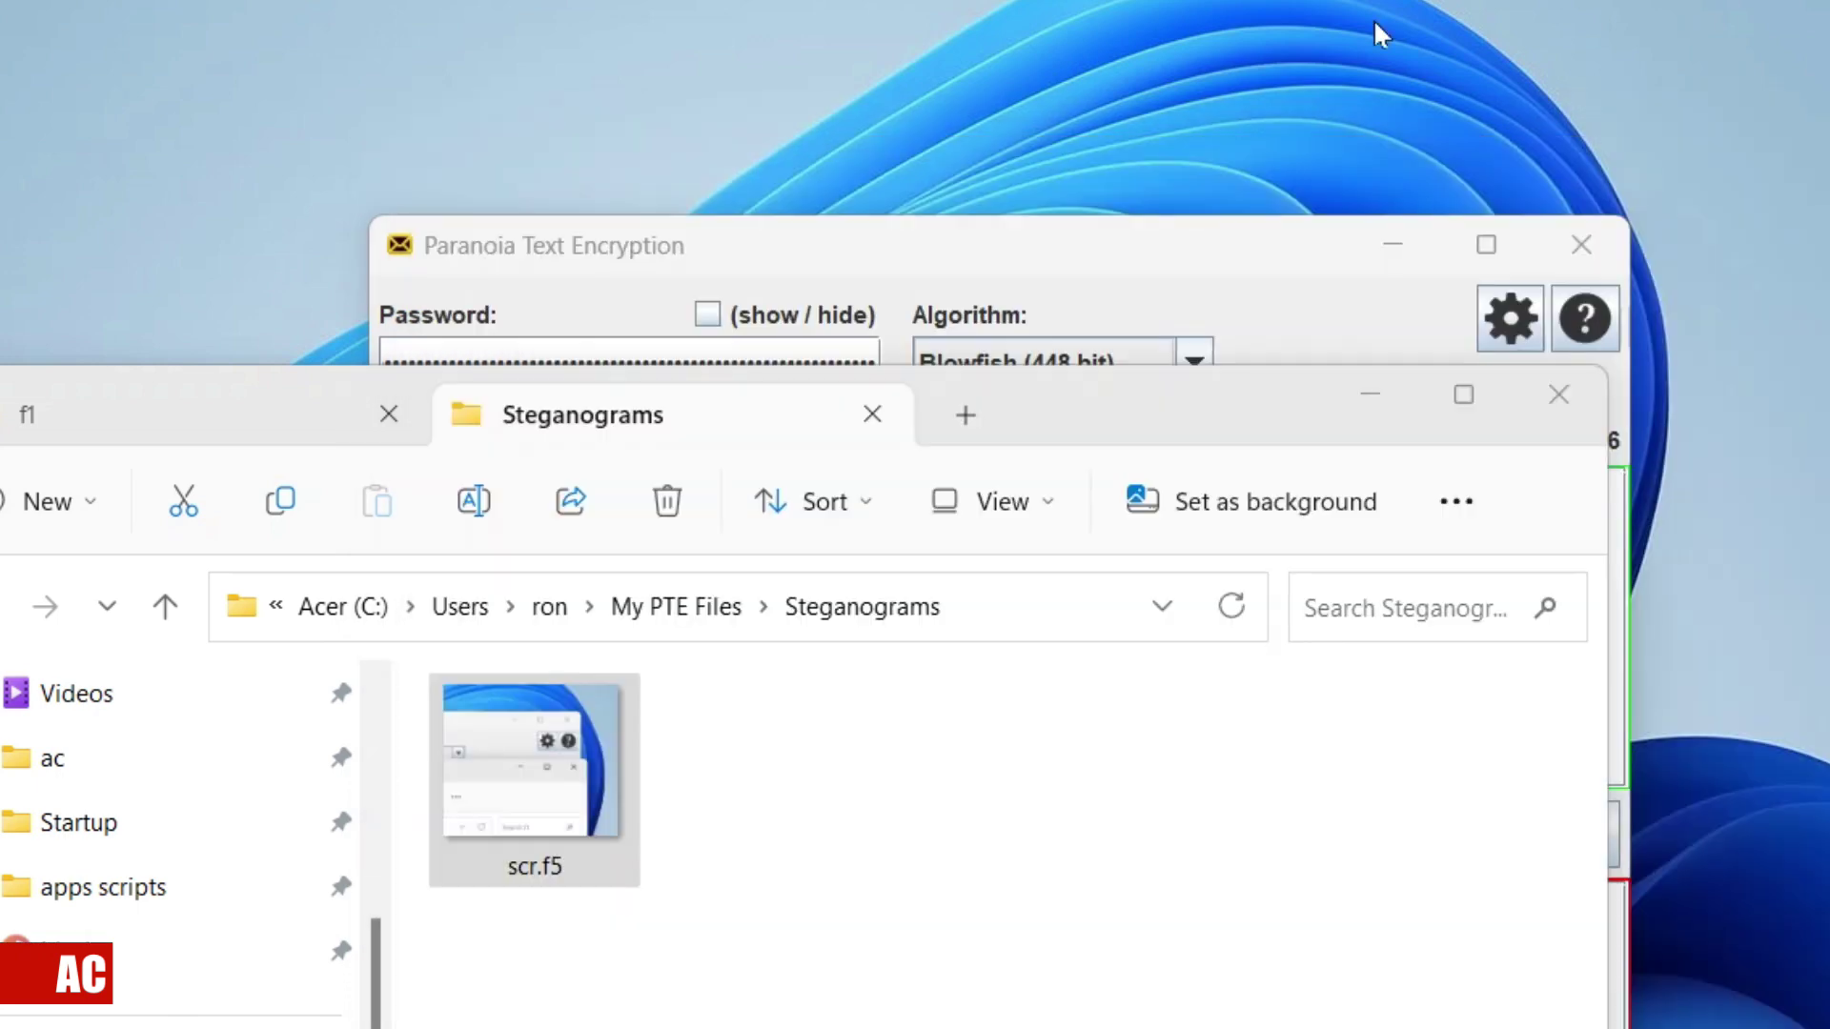
# Rename scr.f5 to scr by removing .f5 in Properties, then open the picture in Photos.
pyautogui.click(564, 760)
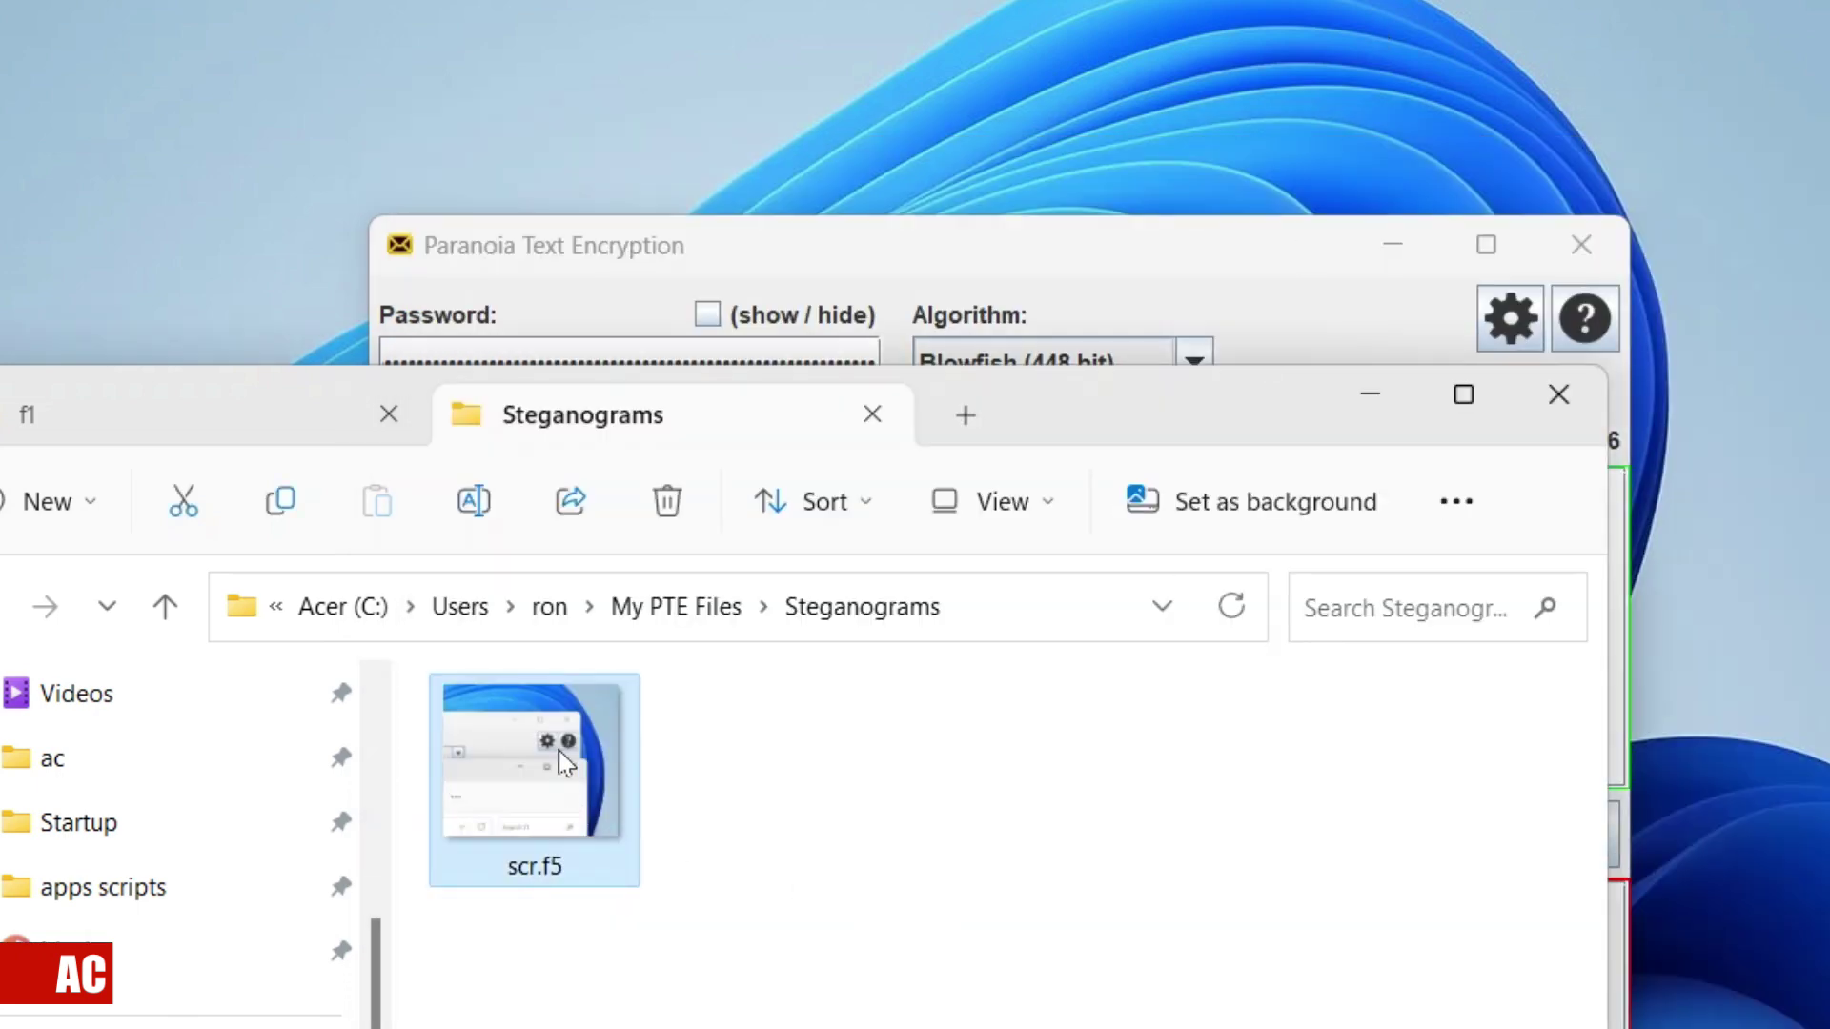
pyautogui.rightClick(564, 762)
pyautogui.click(817, 982)
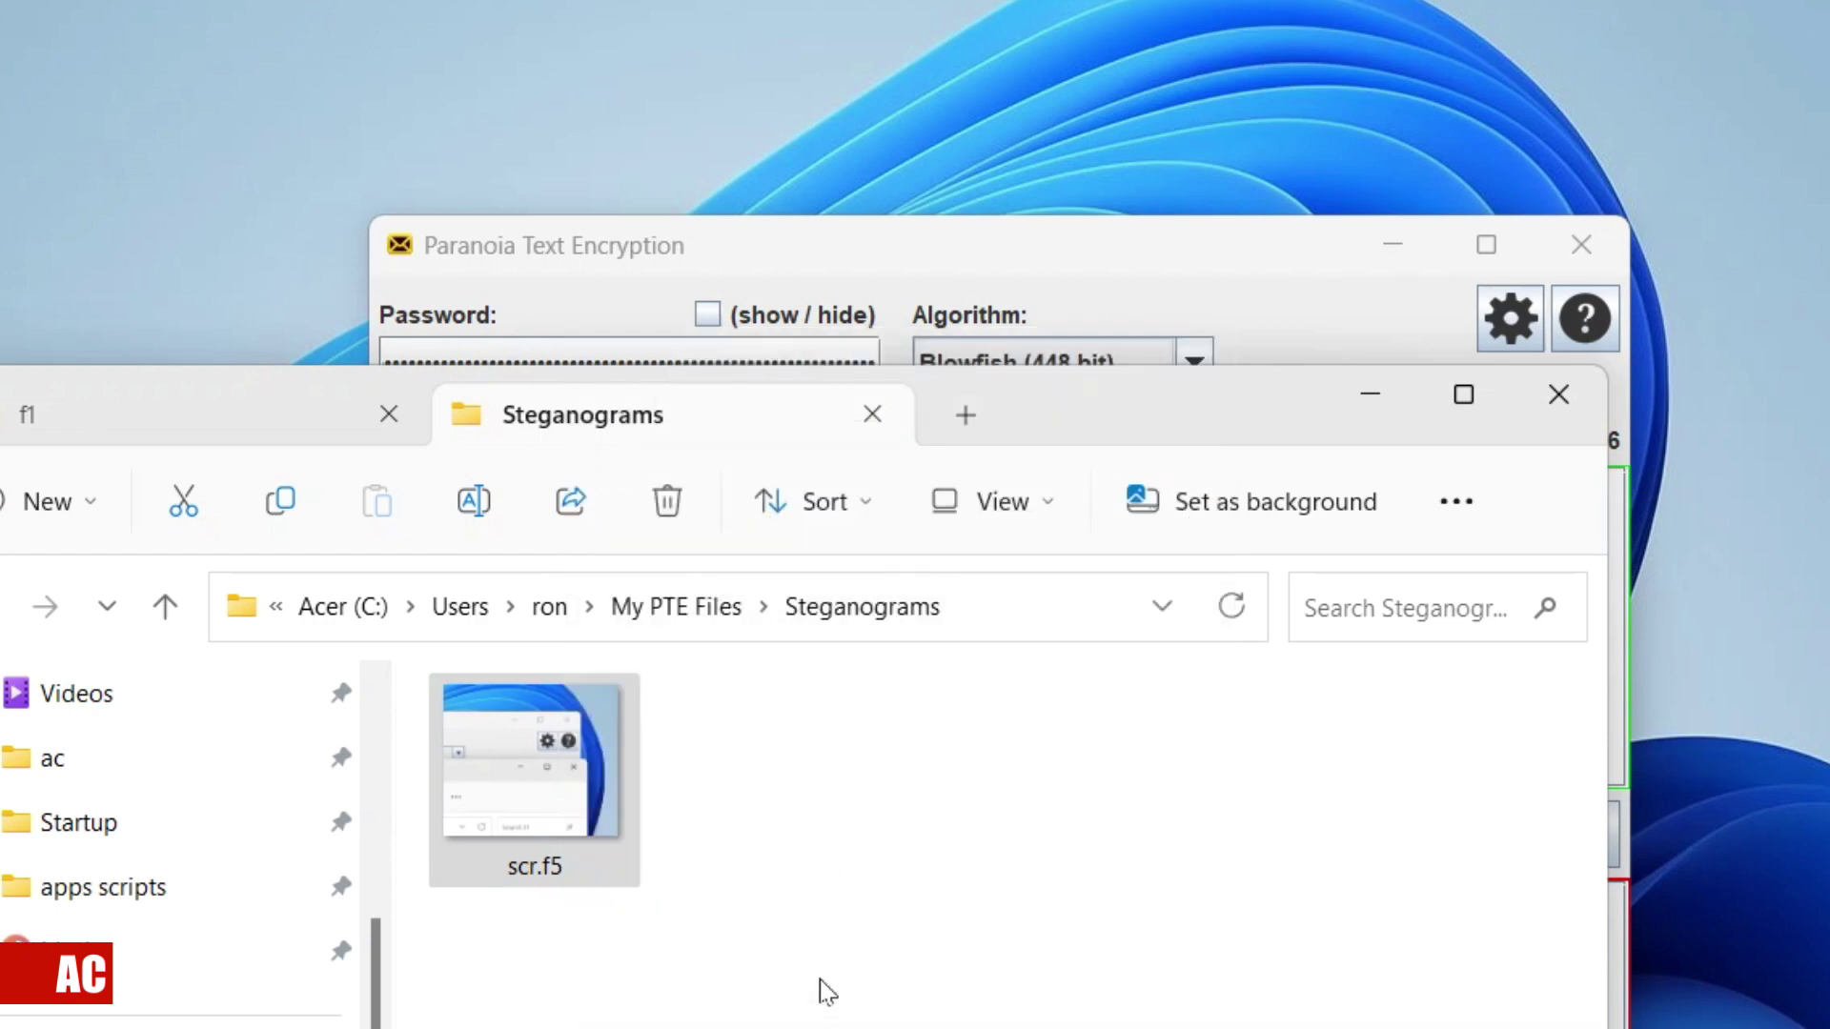
pyautogui.click(858, 569)
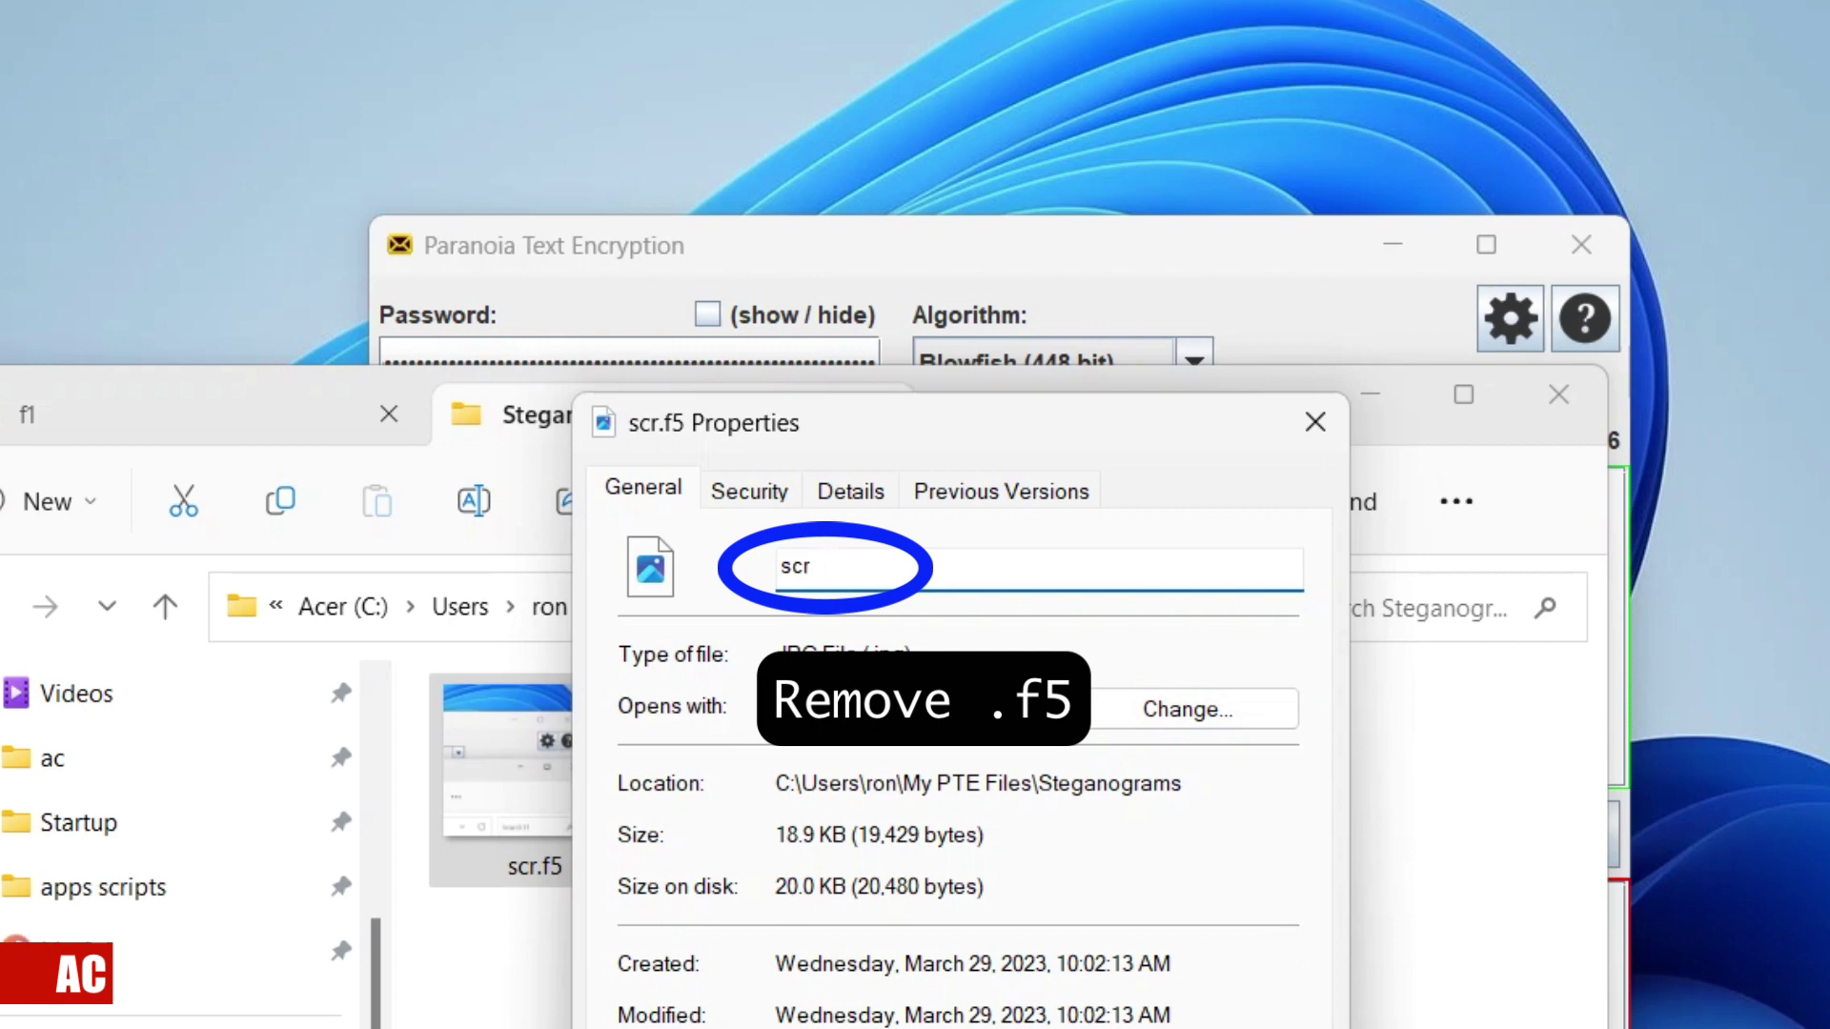
pyautogui.press('Return')
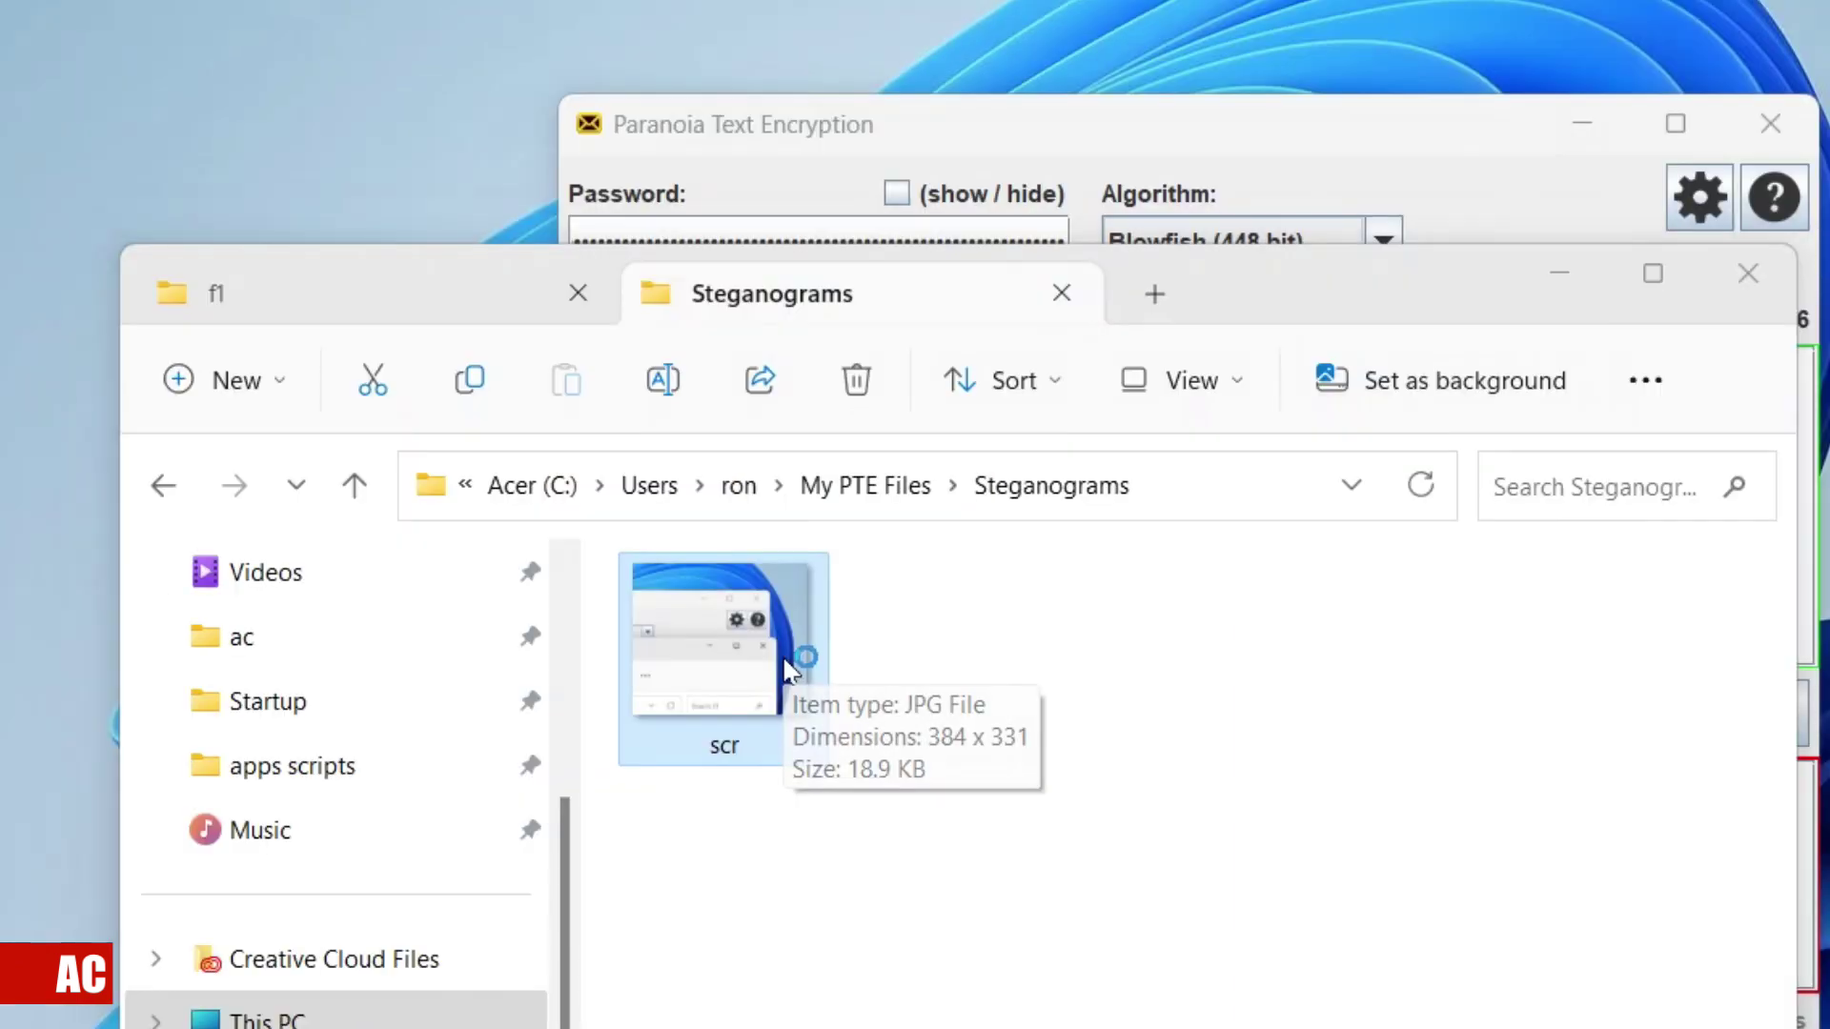
pyautogui.doubleClick(605, 791)
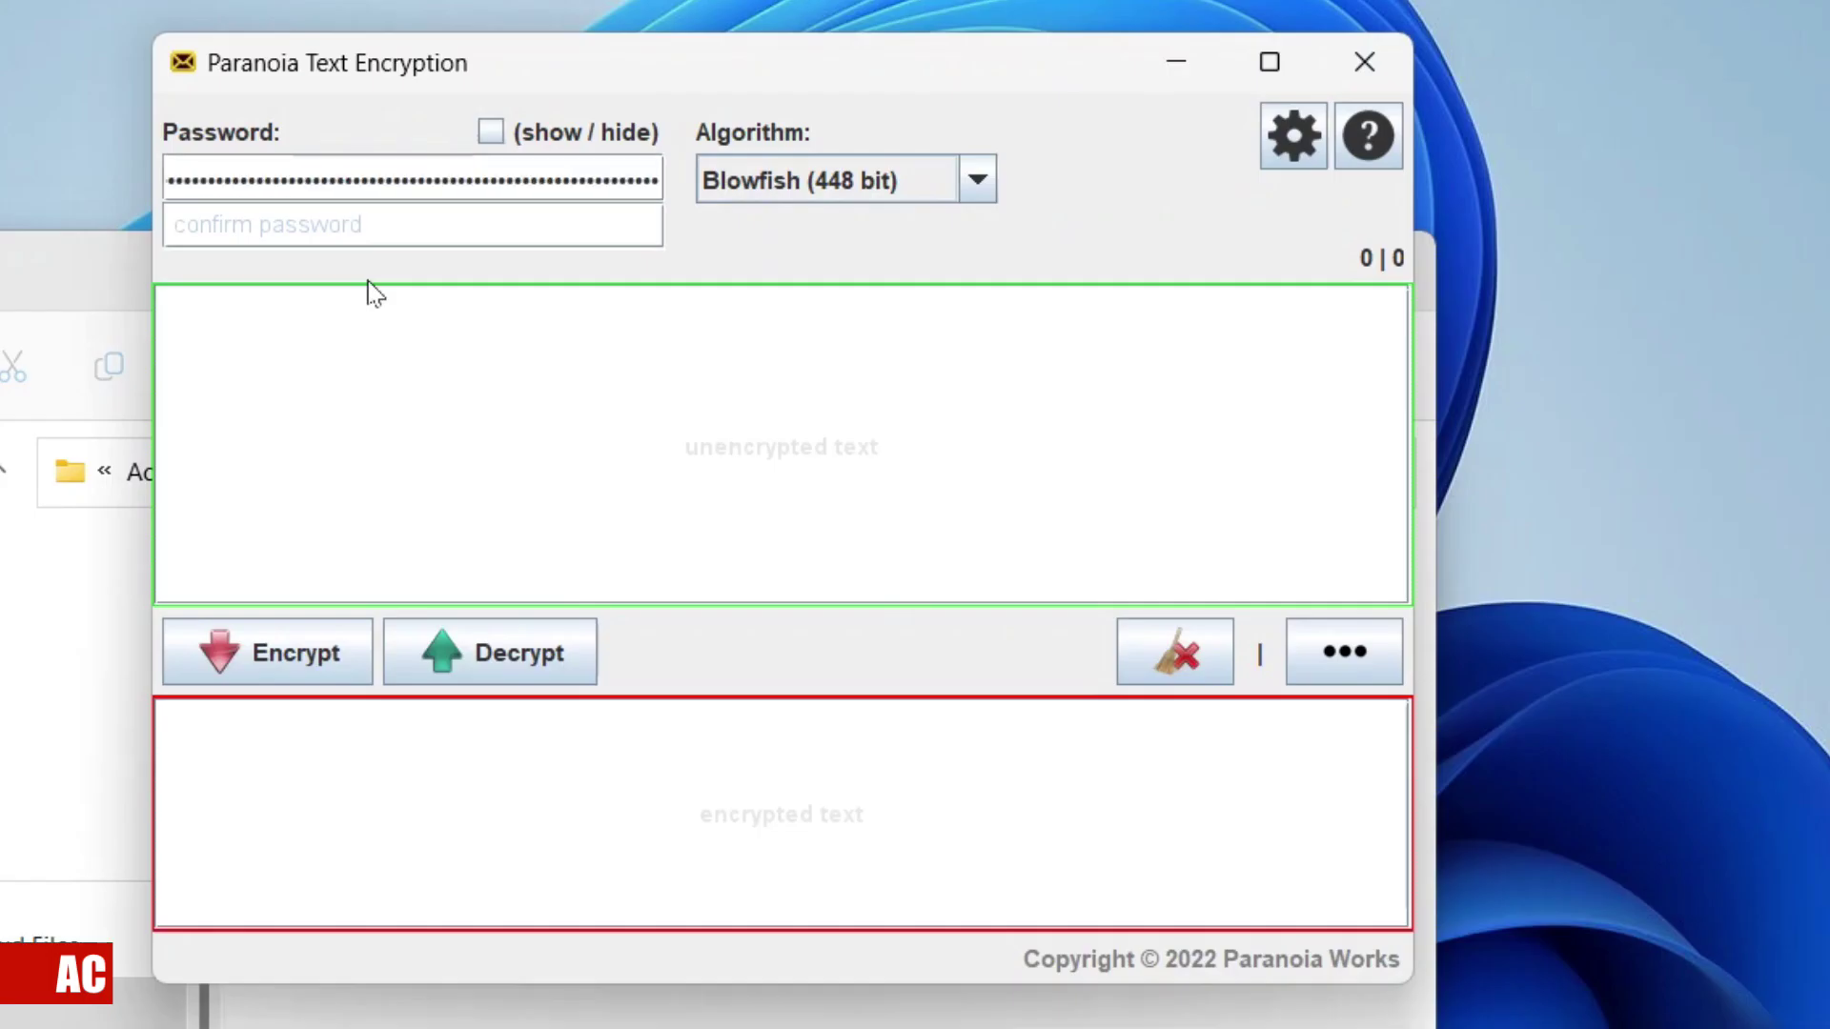
# Confirm the password and decrypt from the scr steganogram, which reports 'Incorrect password or invalid steganogram.'.
pyautogui.press('Tab')
pyautogui.hotkey('ctrl', 'v')
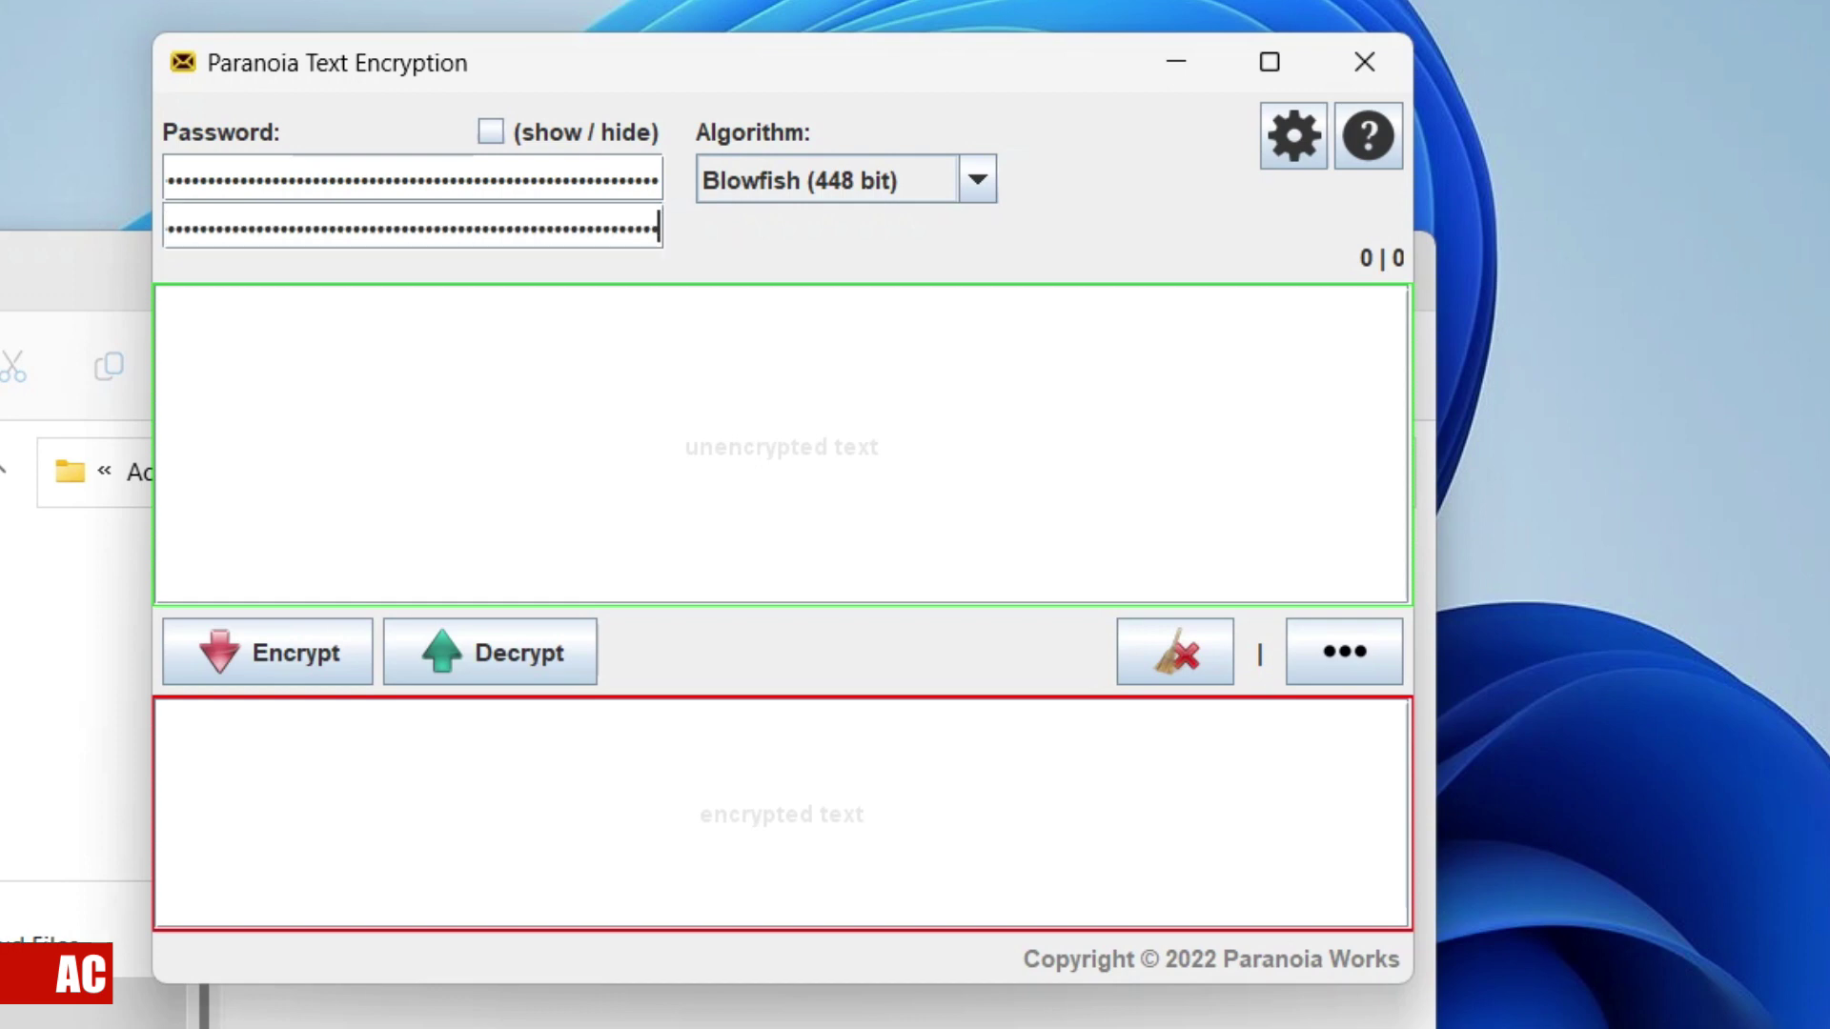
pyautogui.click(1380, 661)
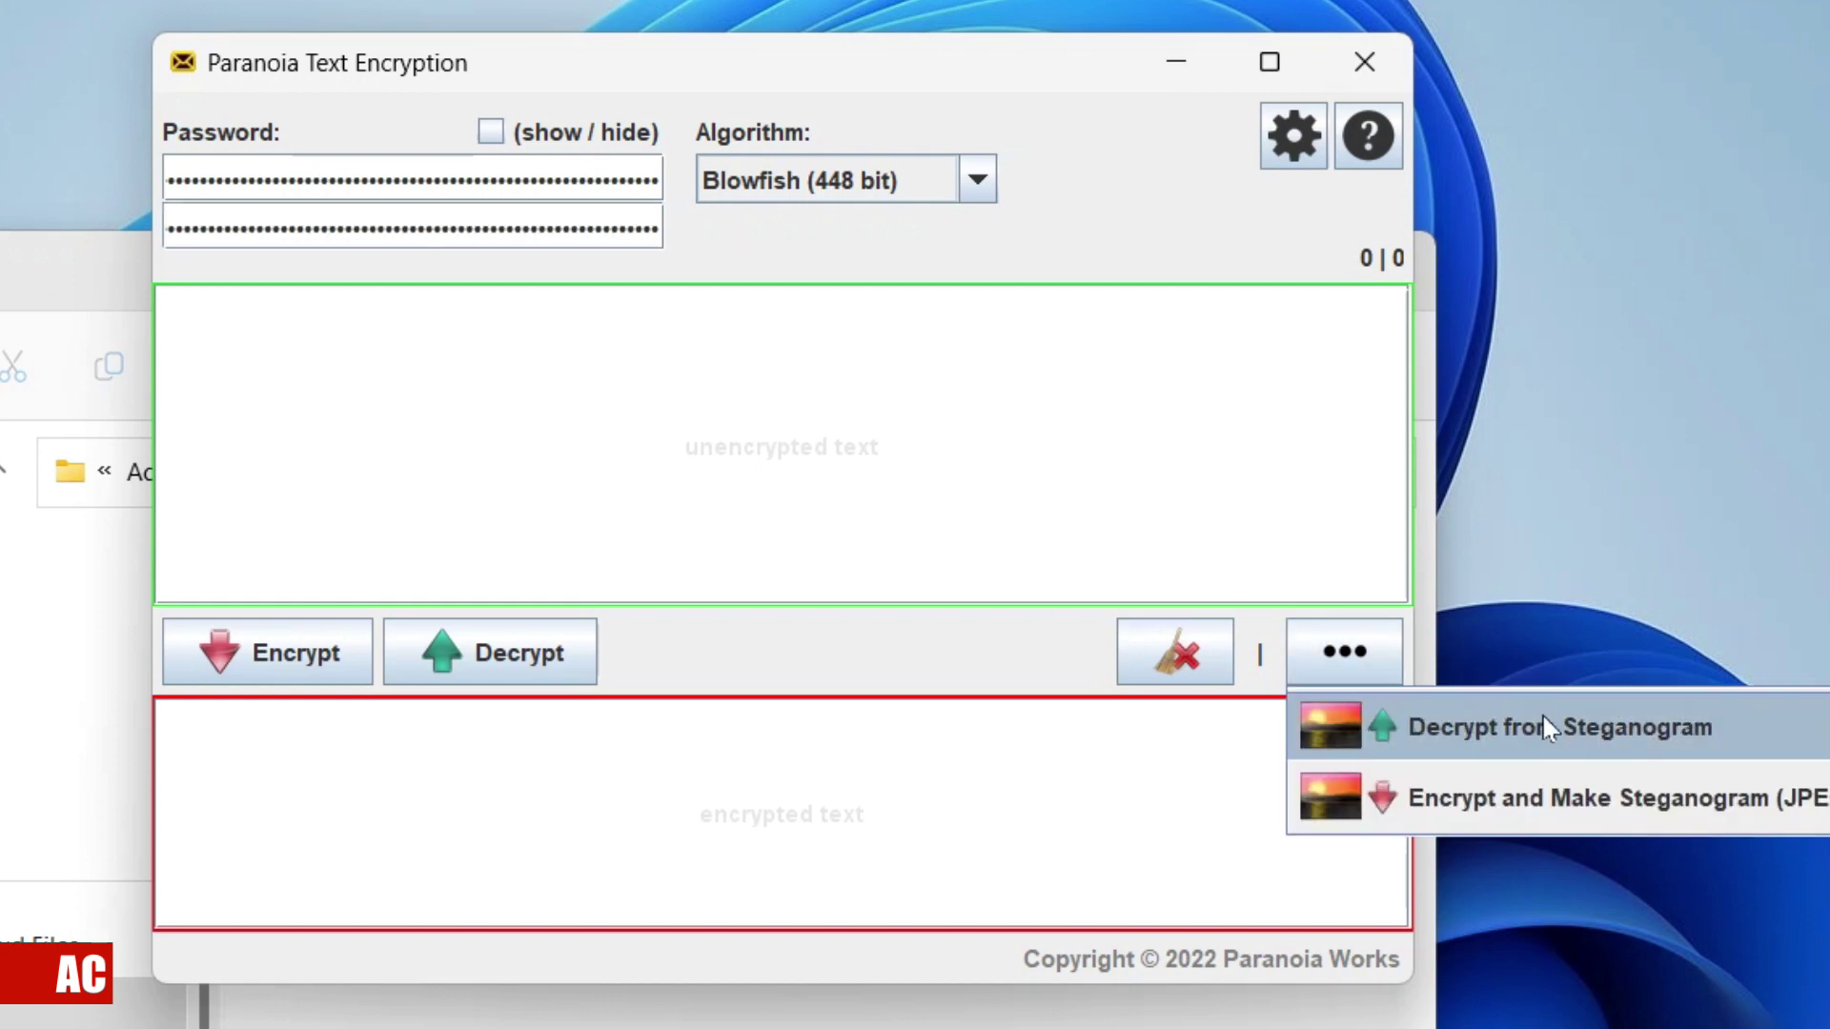
pyautogui.click(1796, 745)
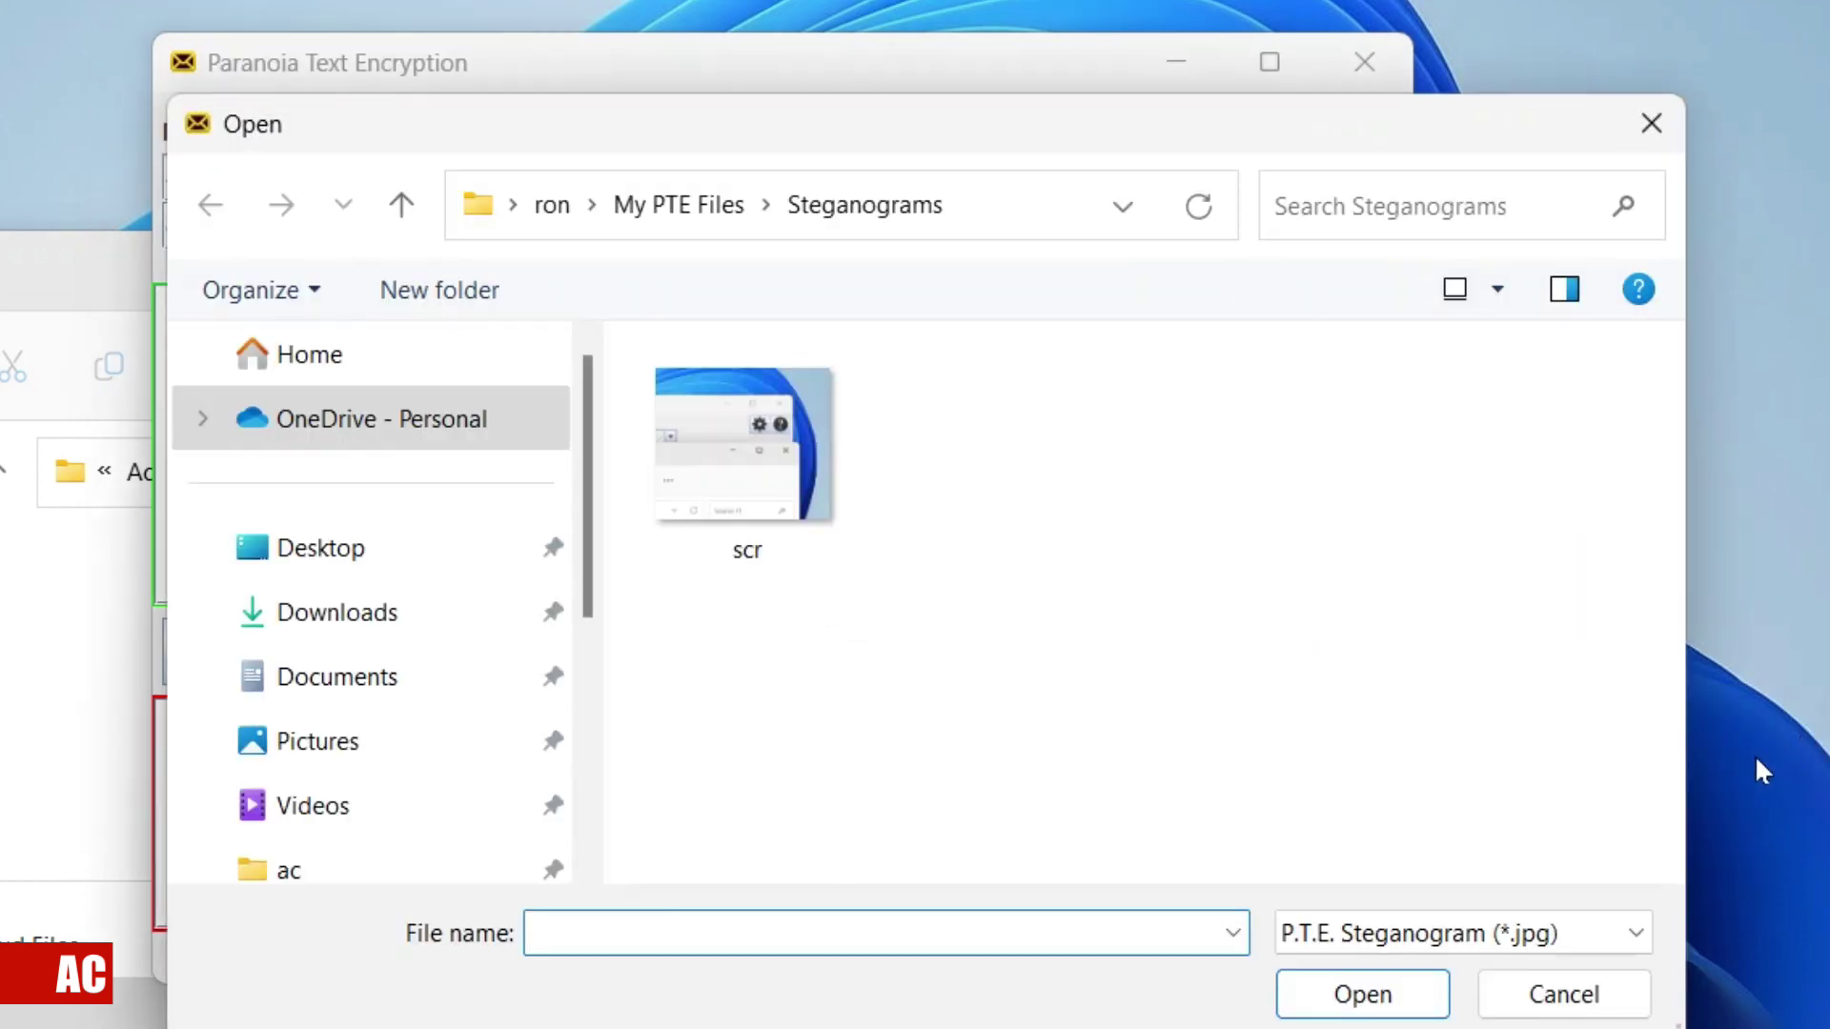
pyautogui.click(787, 448)
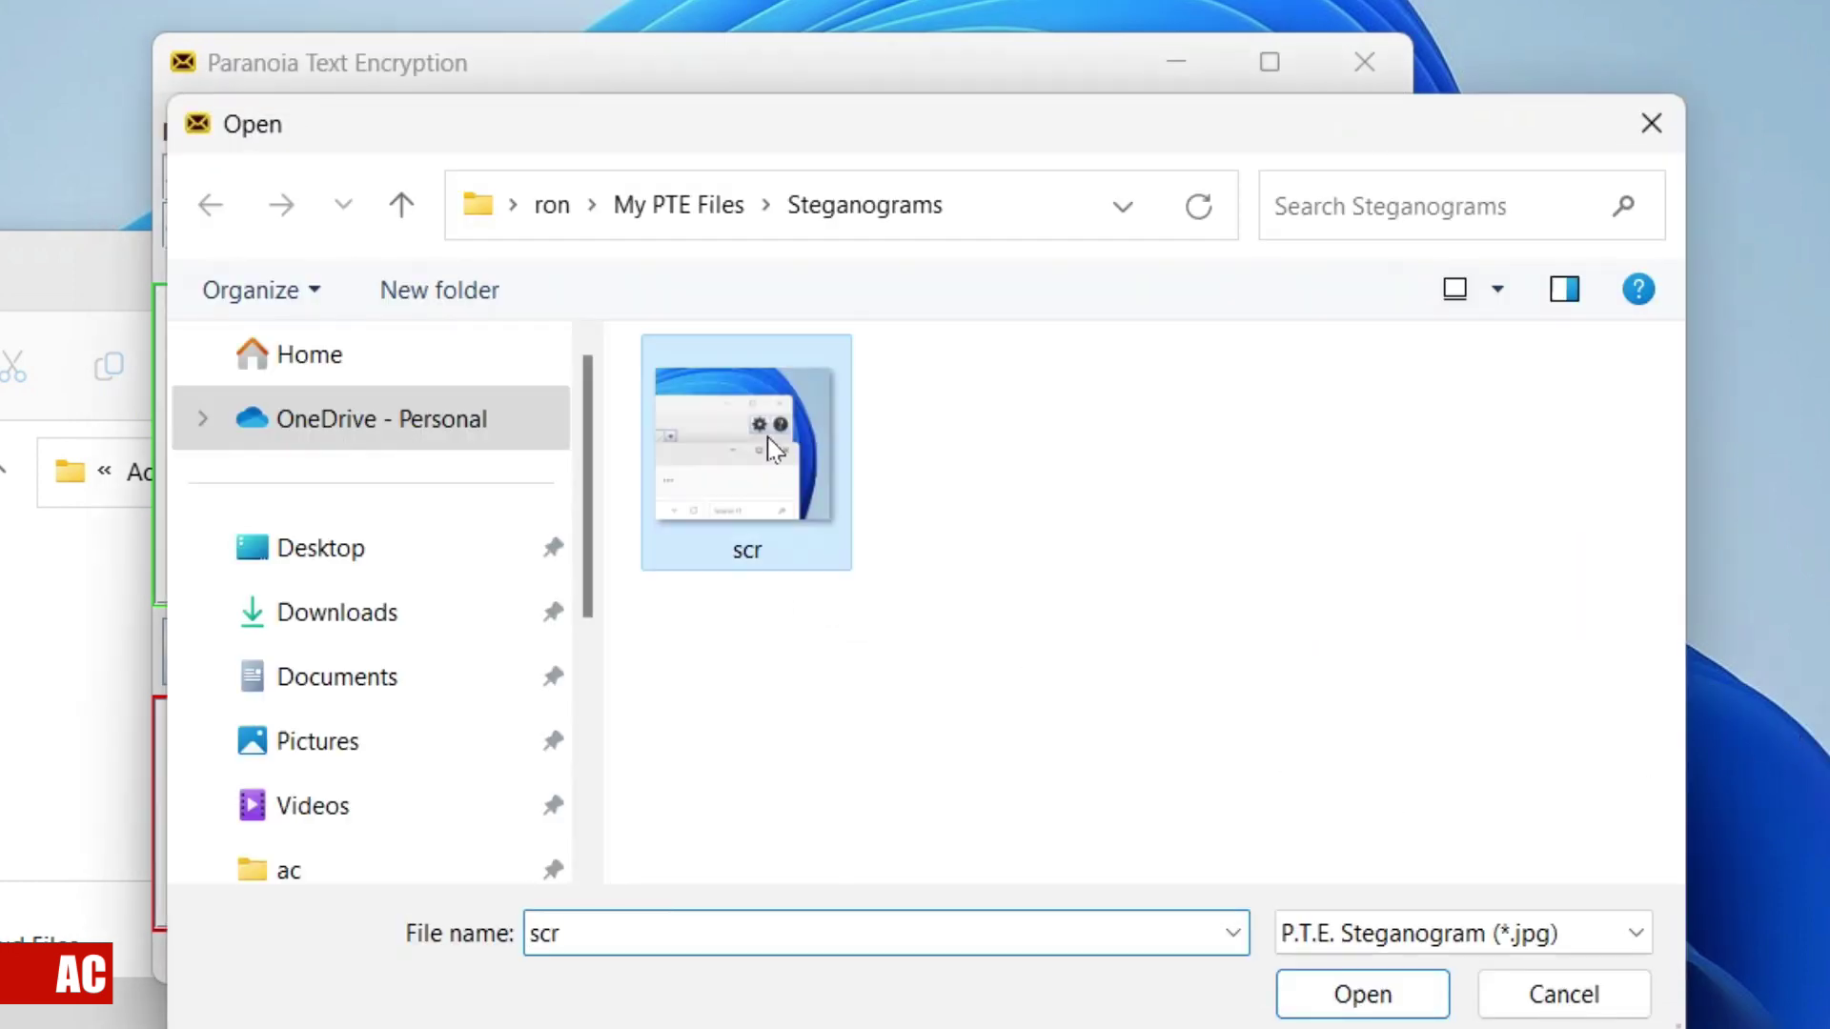
pyautogui.click(1337, 1000)
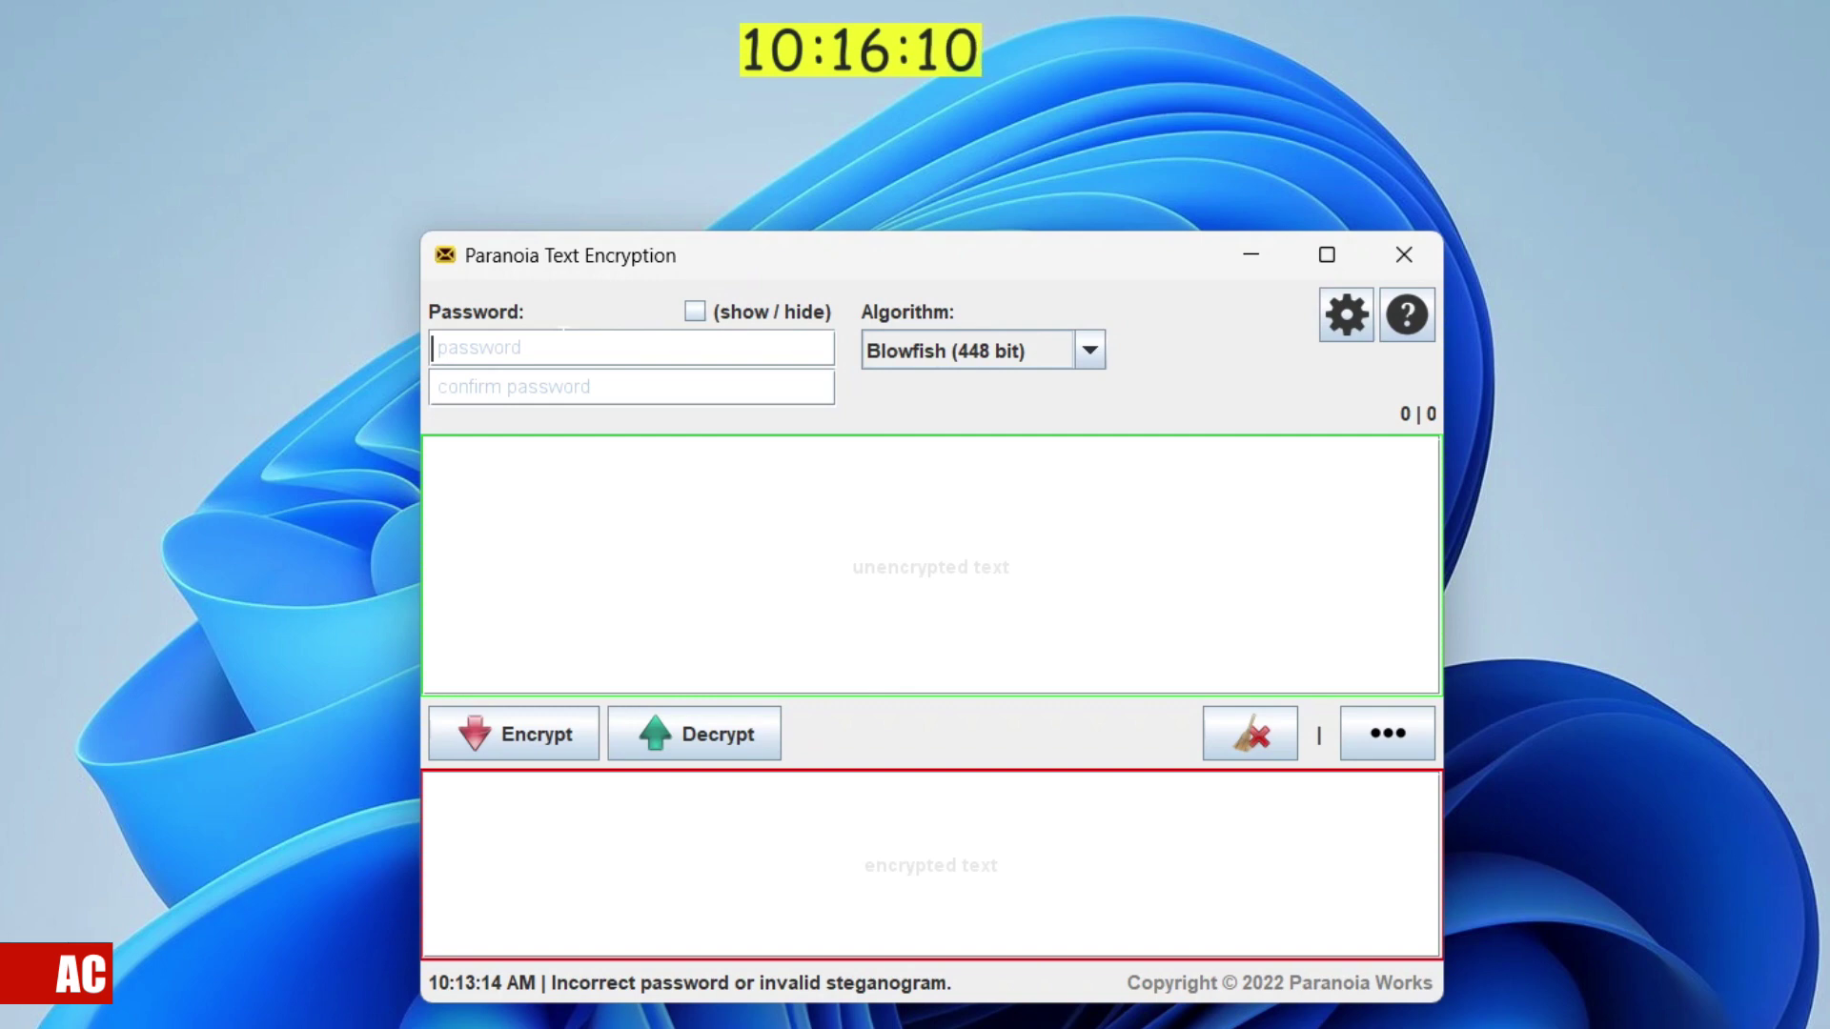
# Enter the password, show it in plain text, paste the three-line f1 log, and open the ••• steganogram menu.
pyautogui.write('pa')
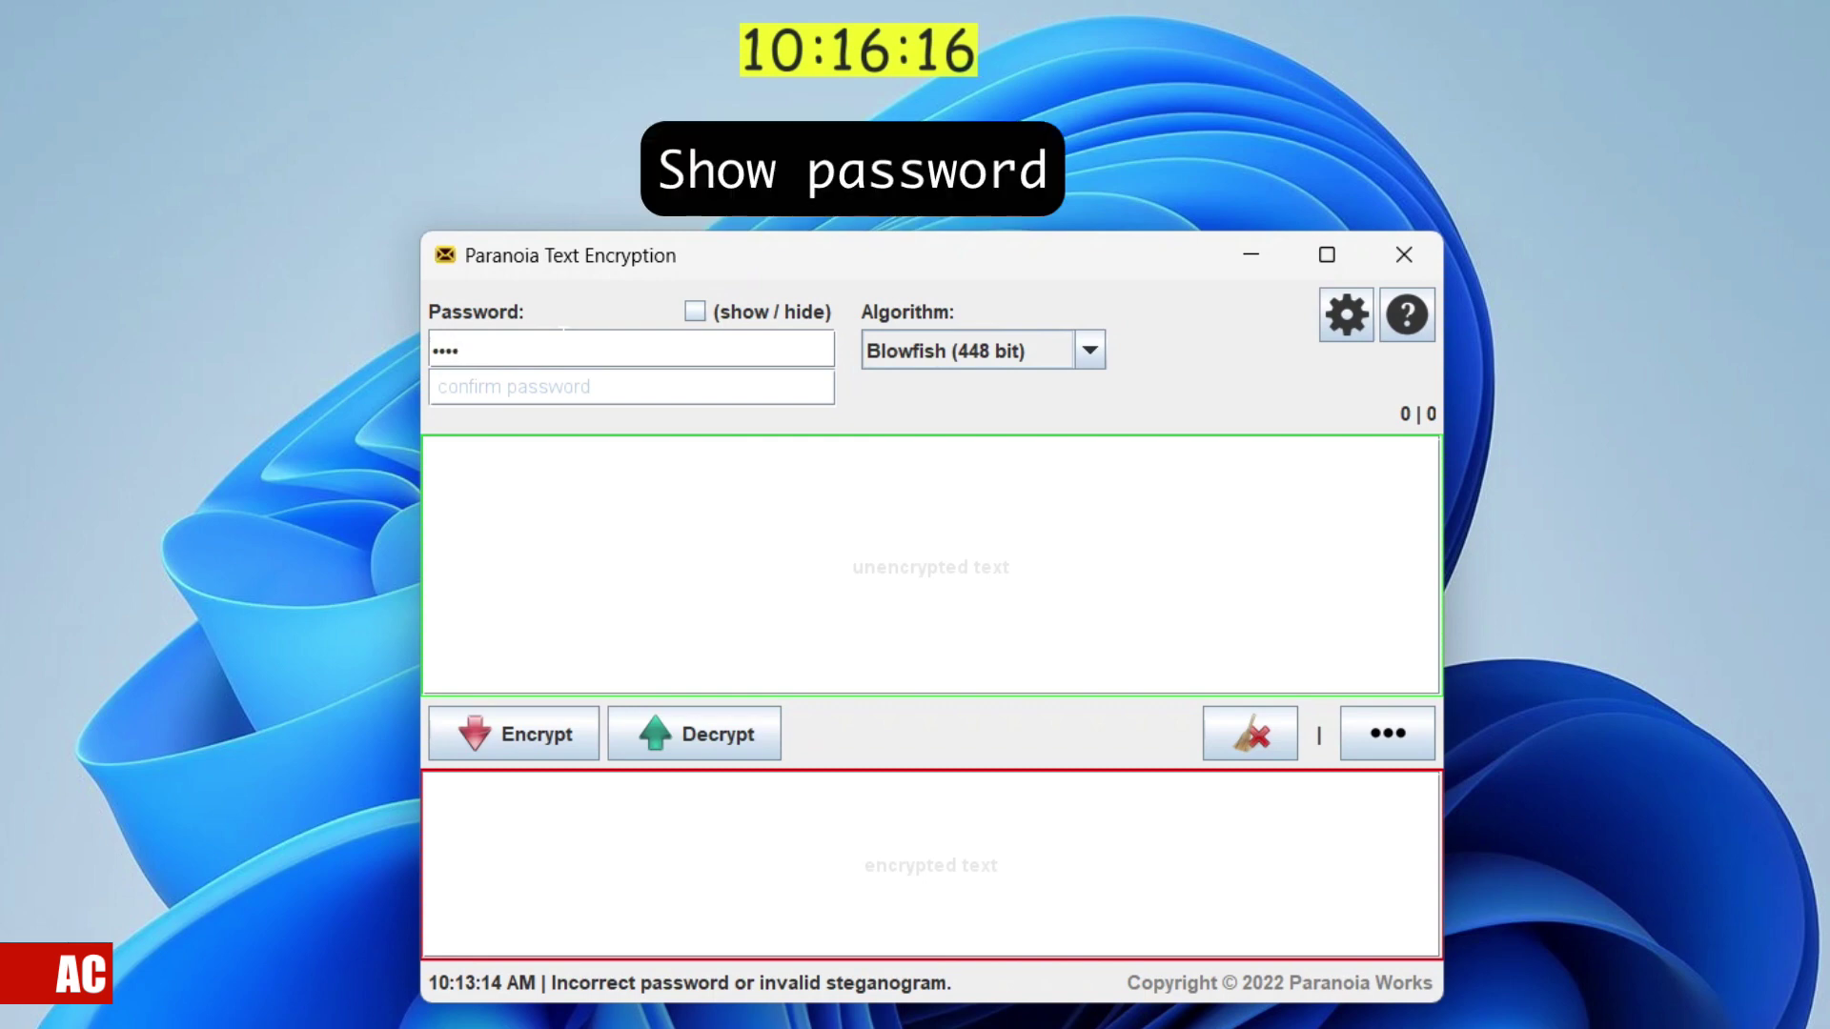
pyautogui.click(696, 315)
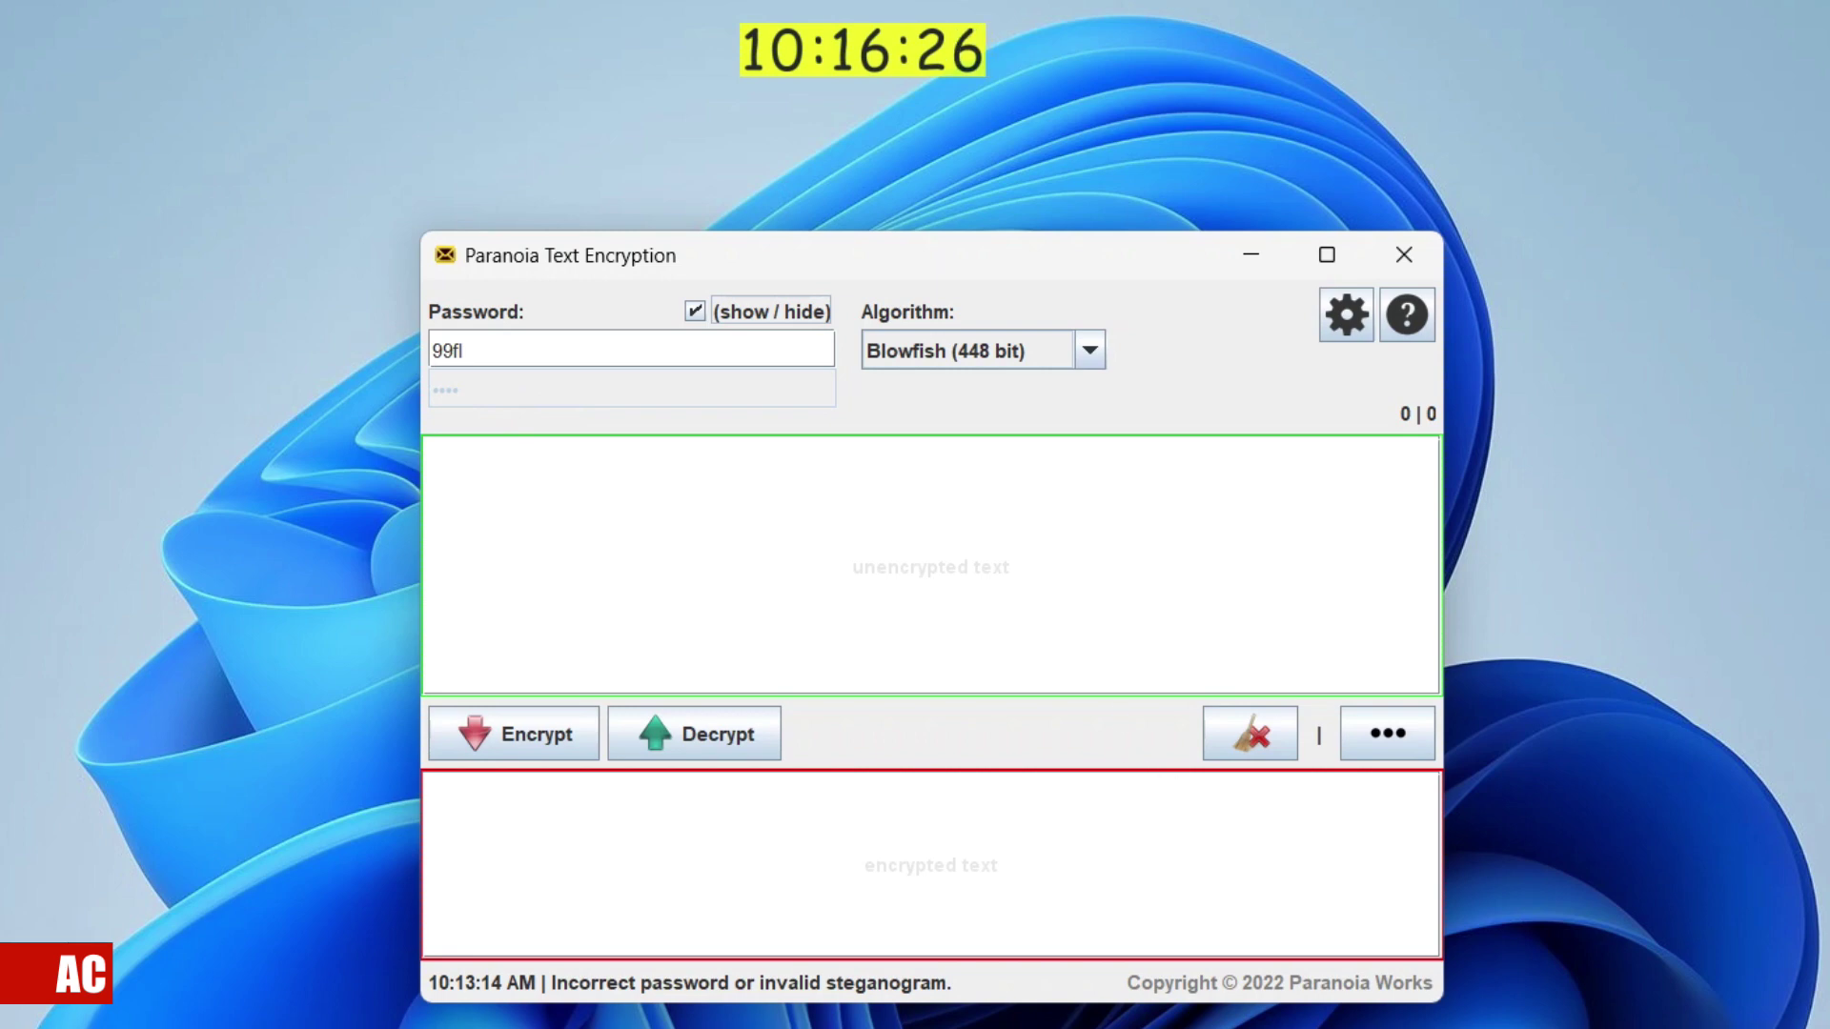
pyautogui.click(462, 472)
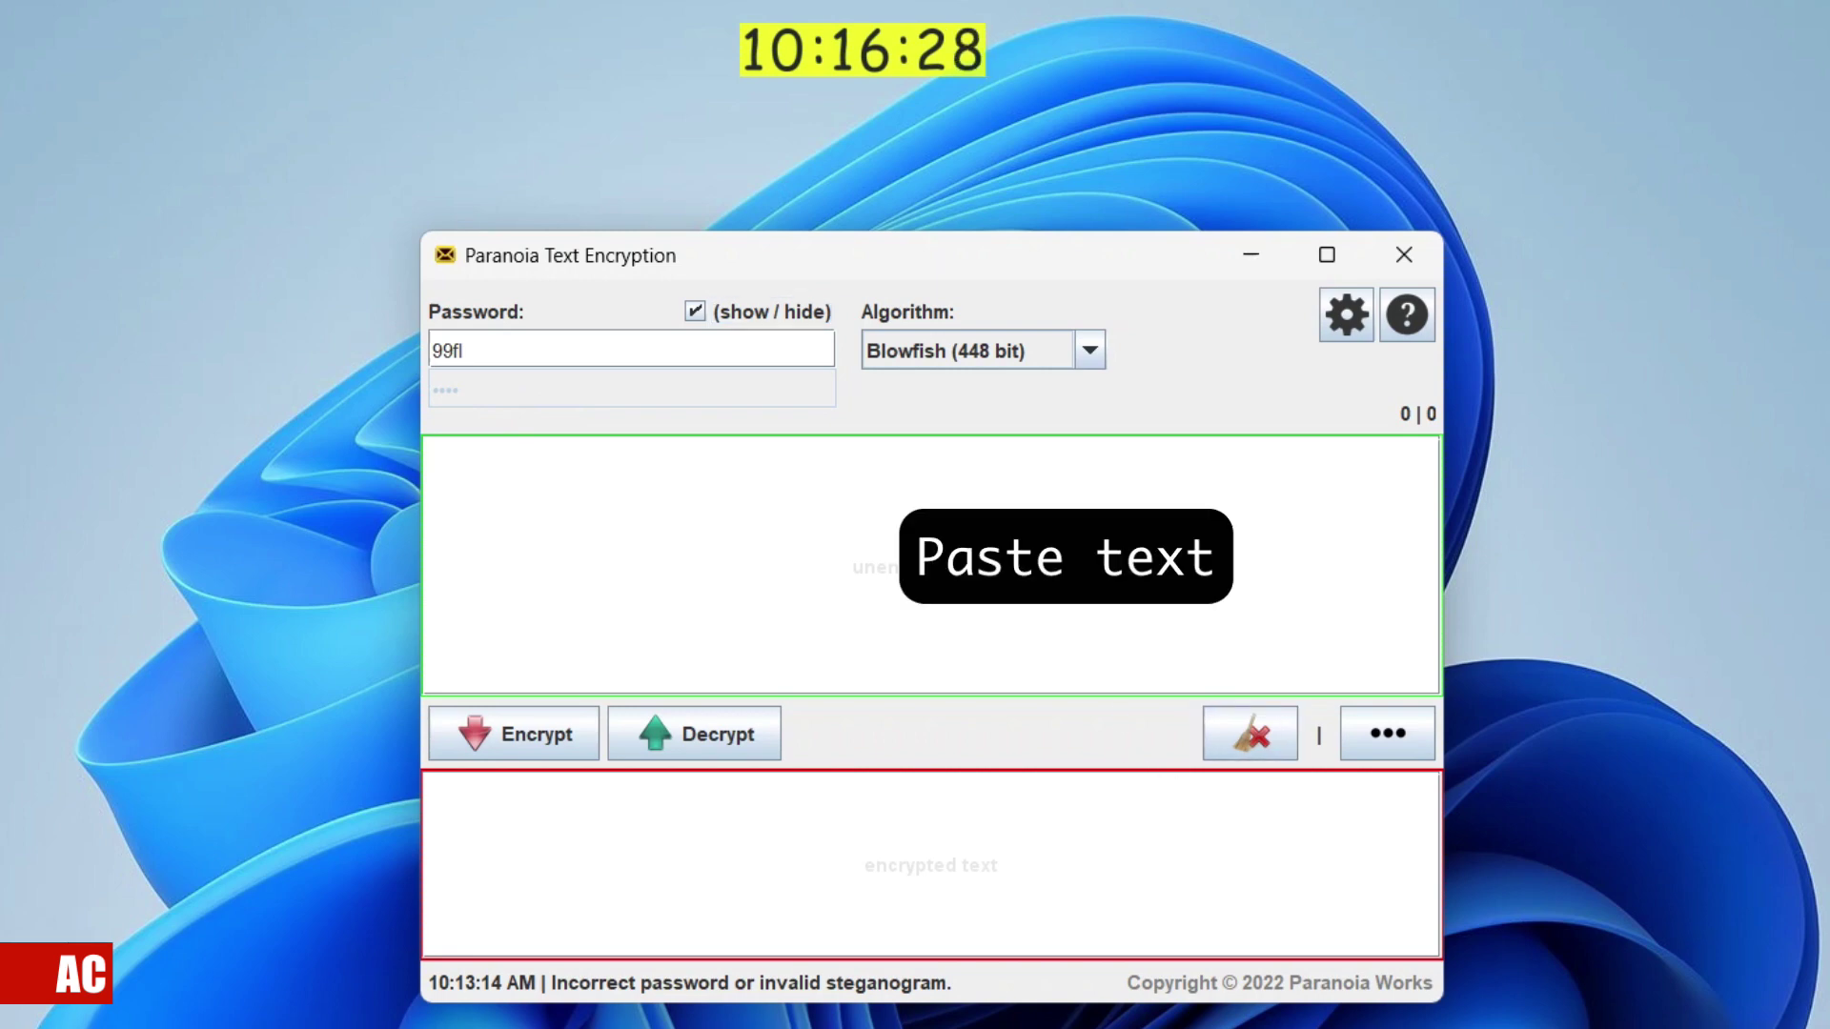
pyautogui.rightClick(461, 471)
pyautogui.click(552, 558)
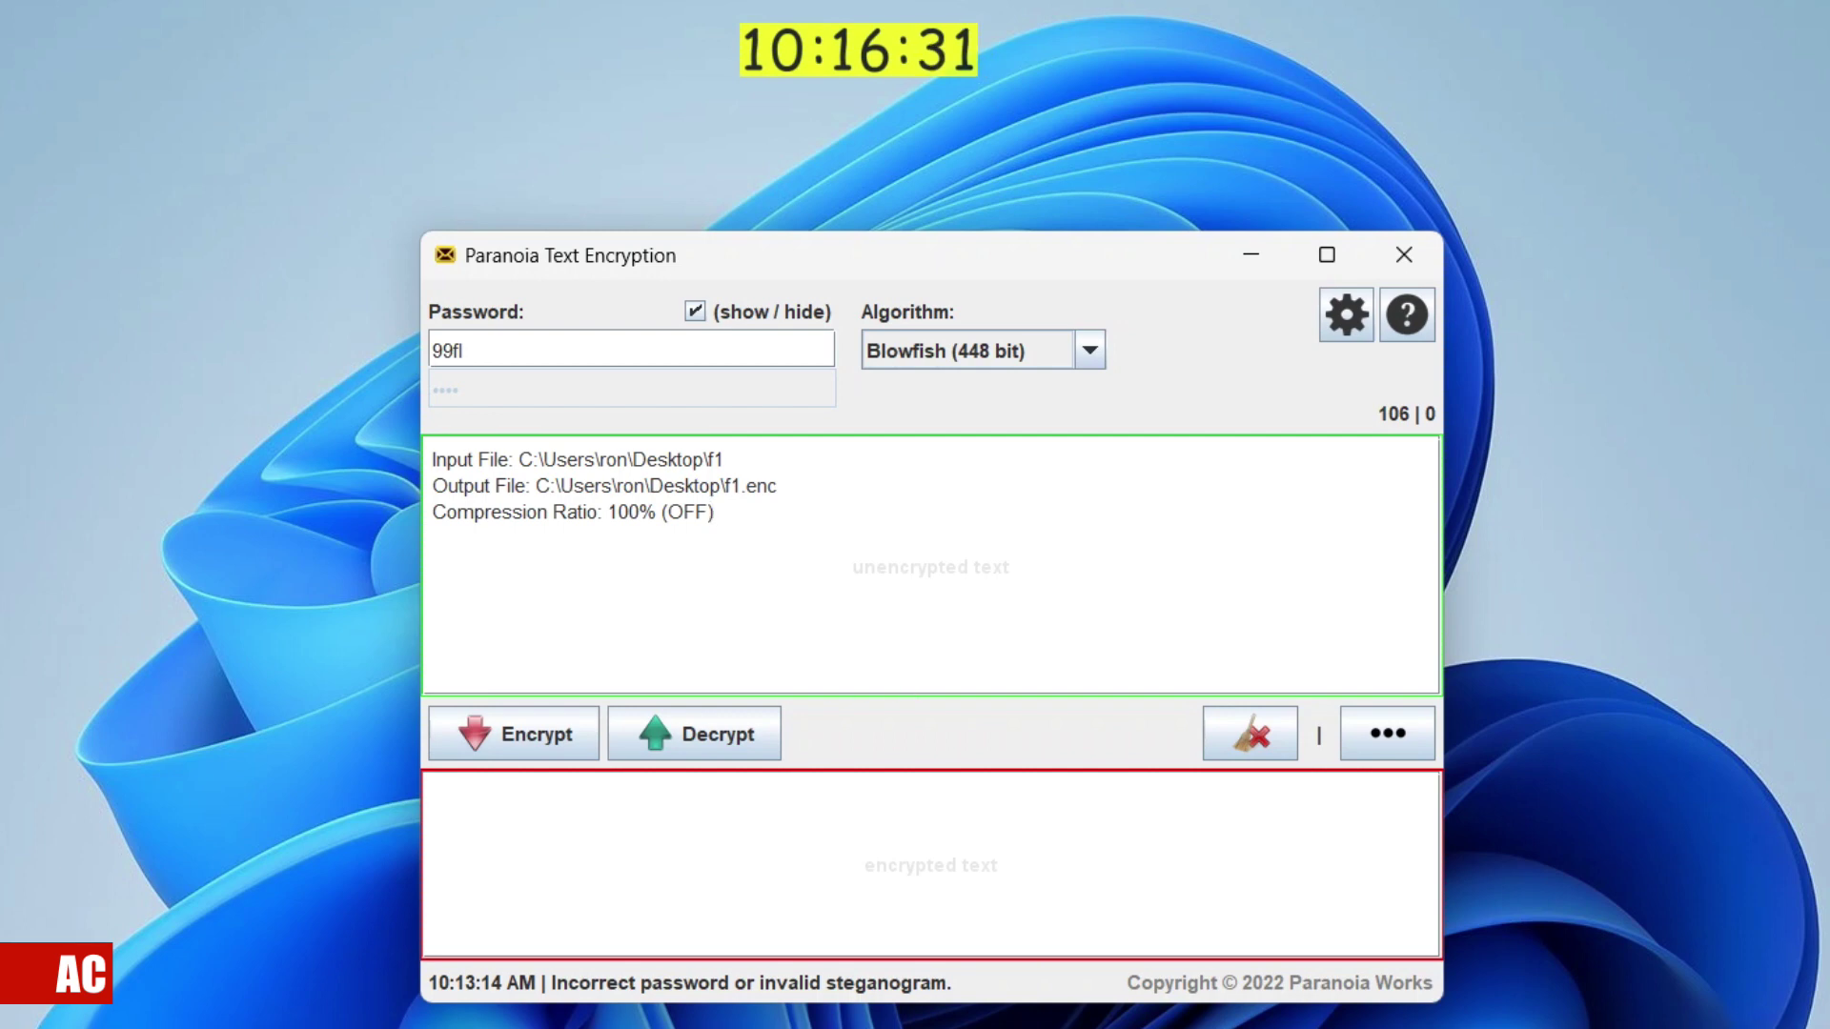
pyautogui.click(1412, 741)
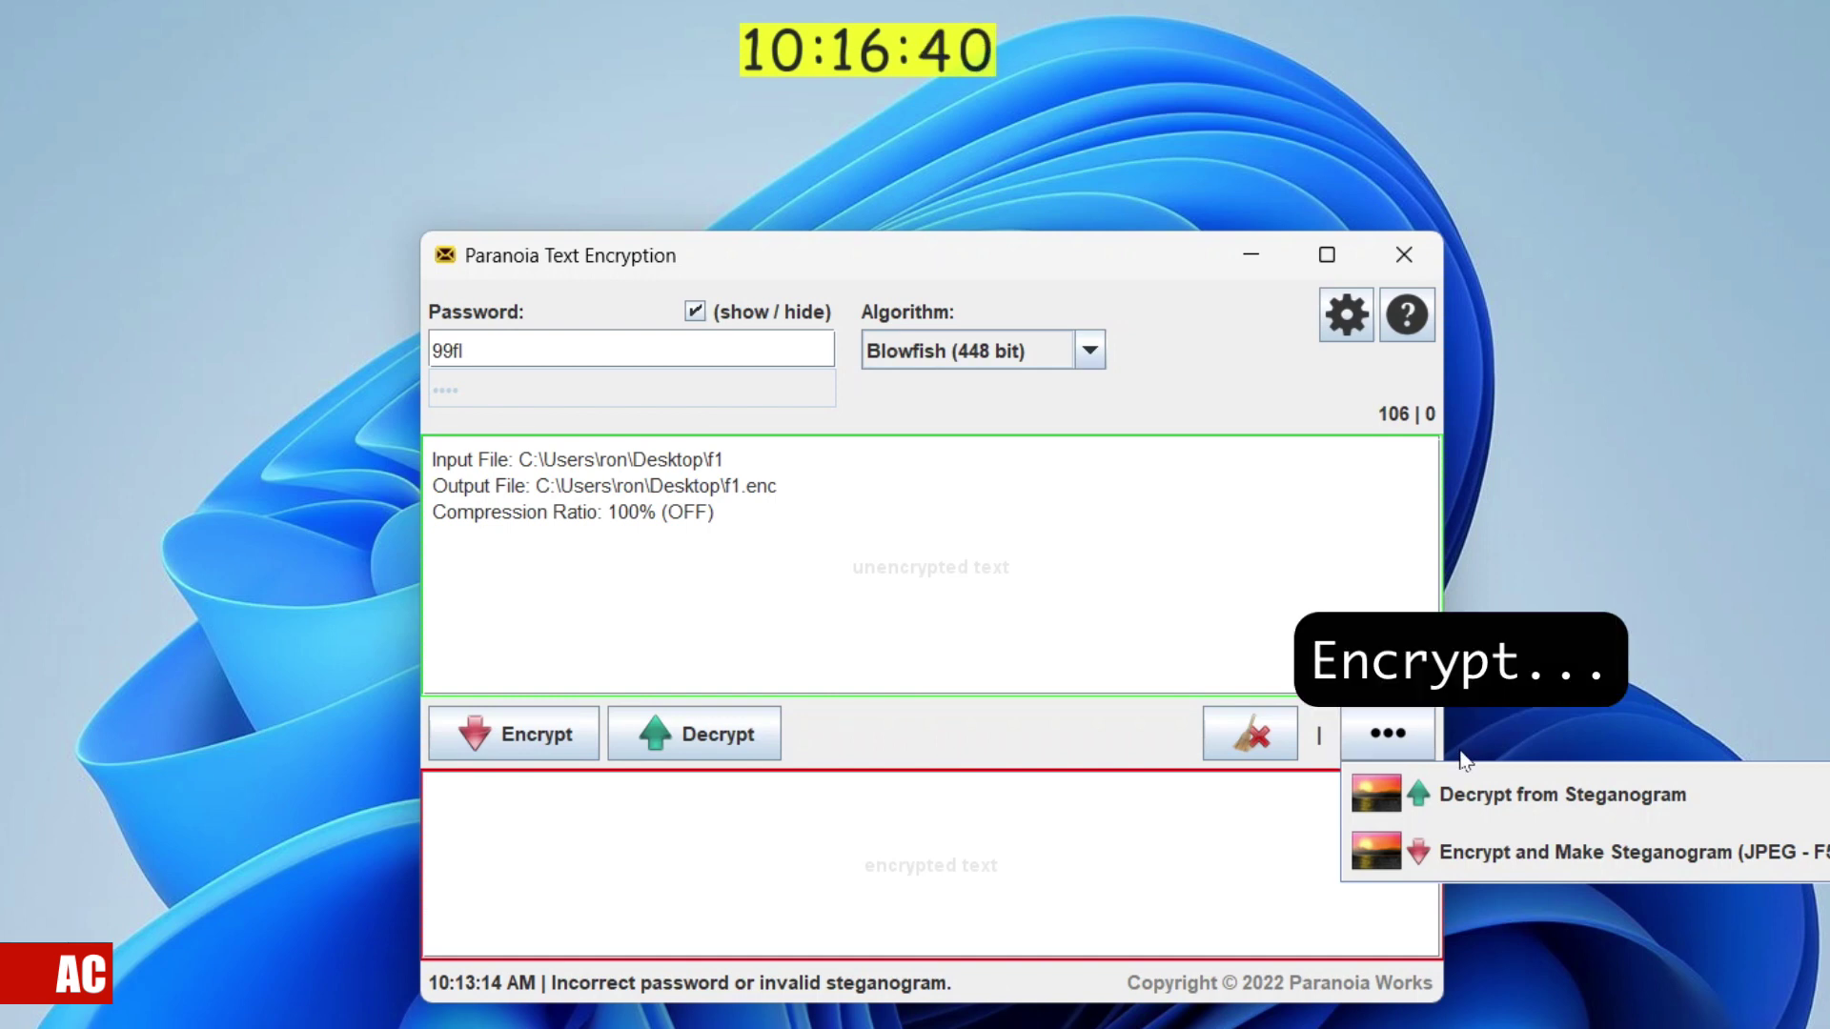
# Embed the encrypted text in the scr2 image at 550 x 266, quality 90, creating scr2.f5.jpg.
pyautogui.click(1522, 854)
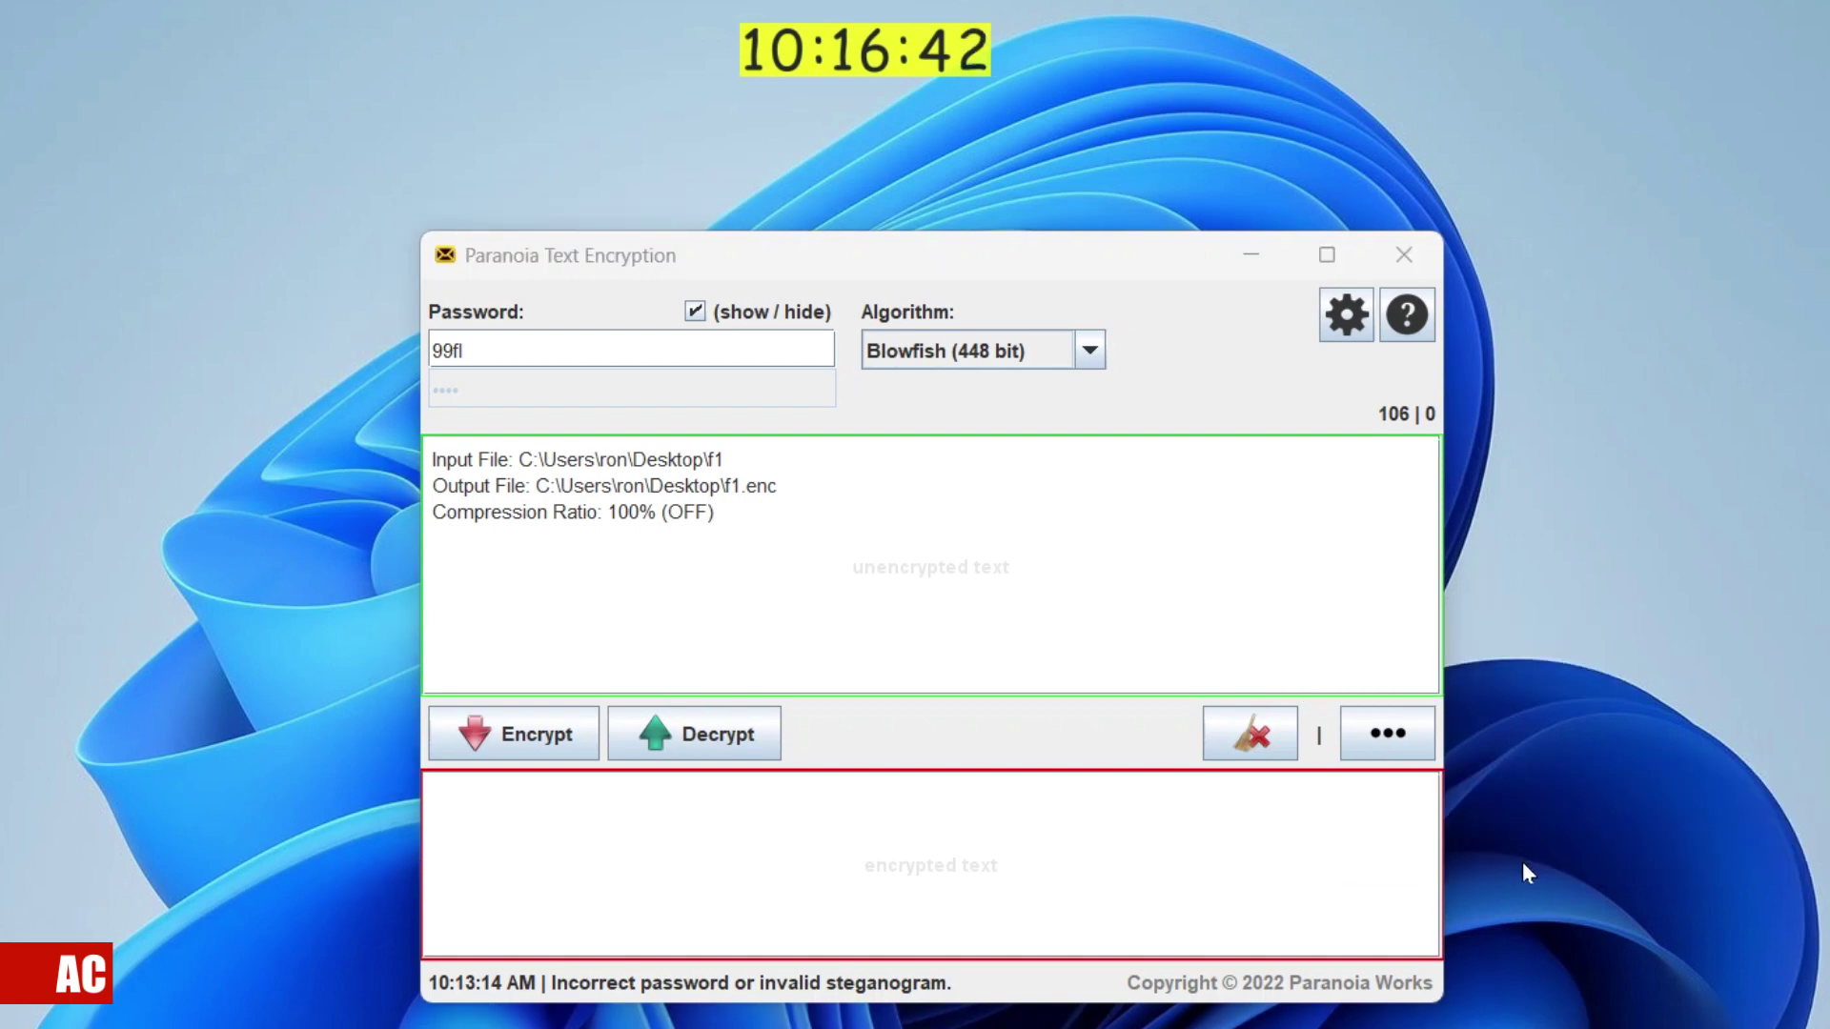
pyautogui.click(1108, 601)
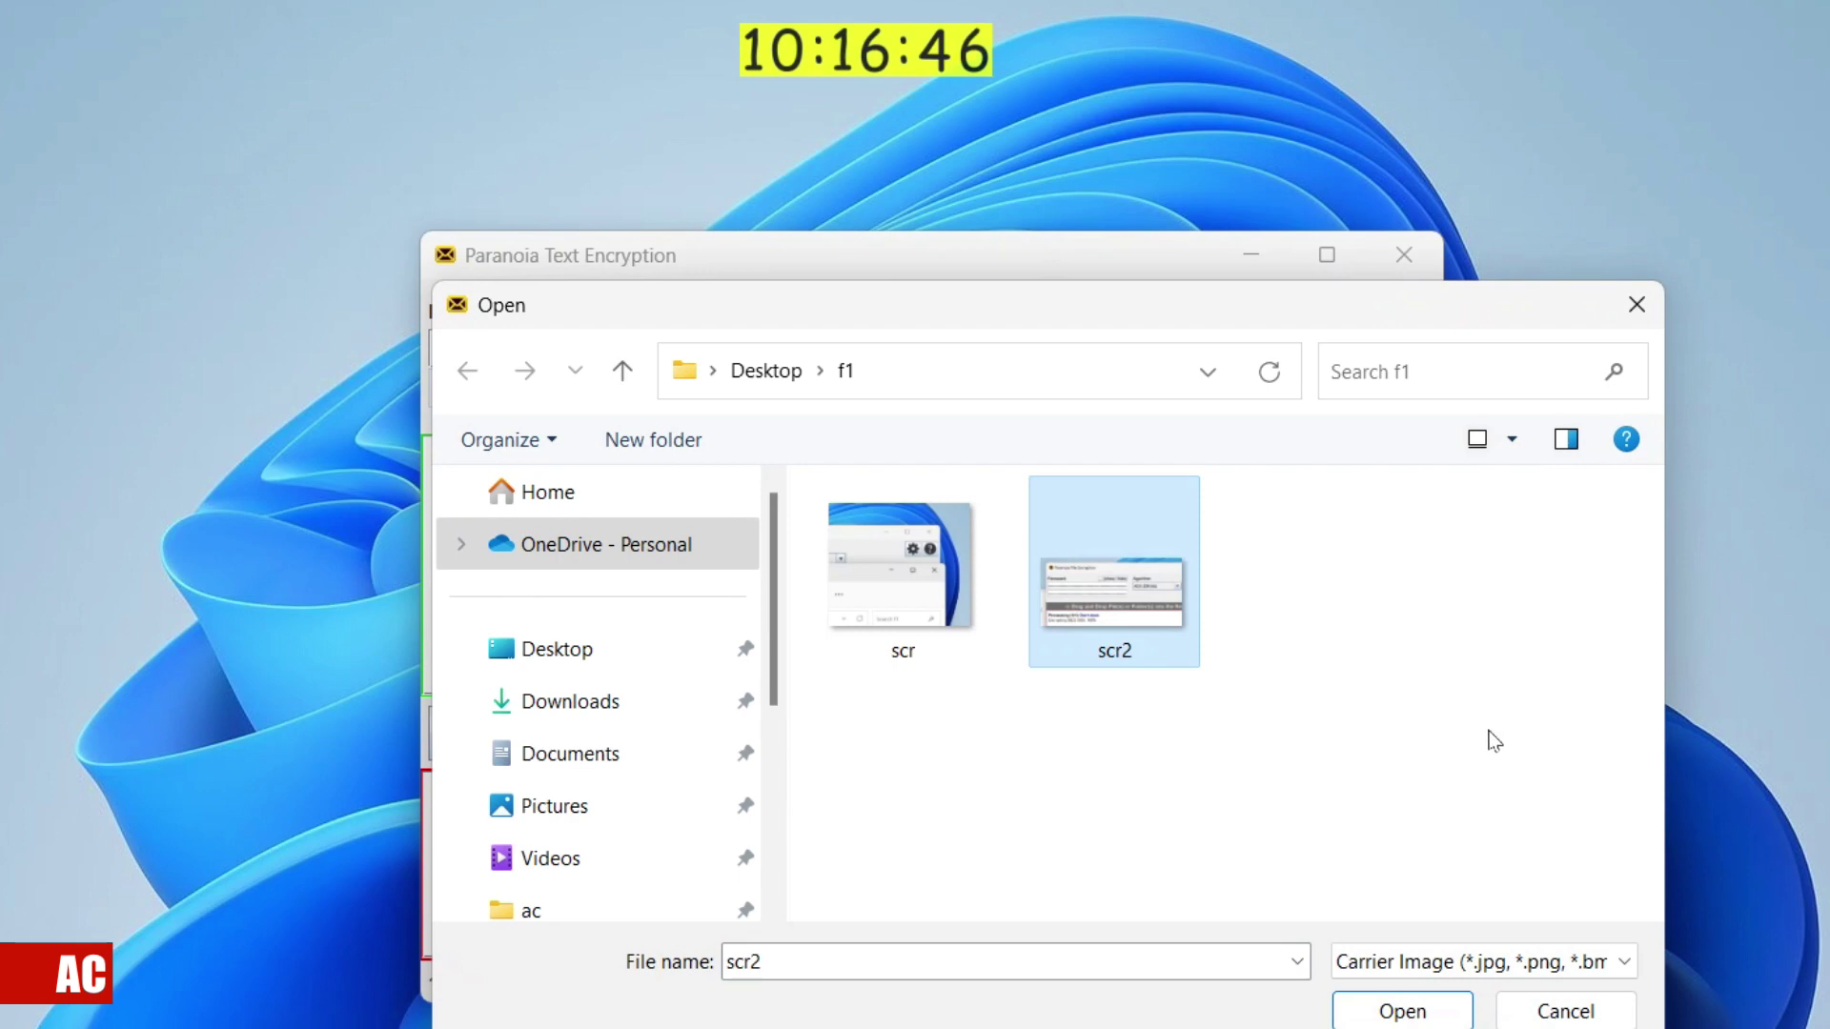
pyautogui.click(1401, 1010)
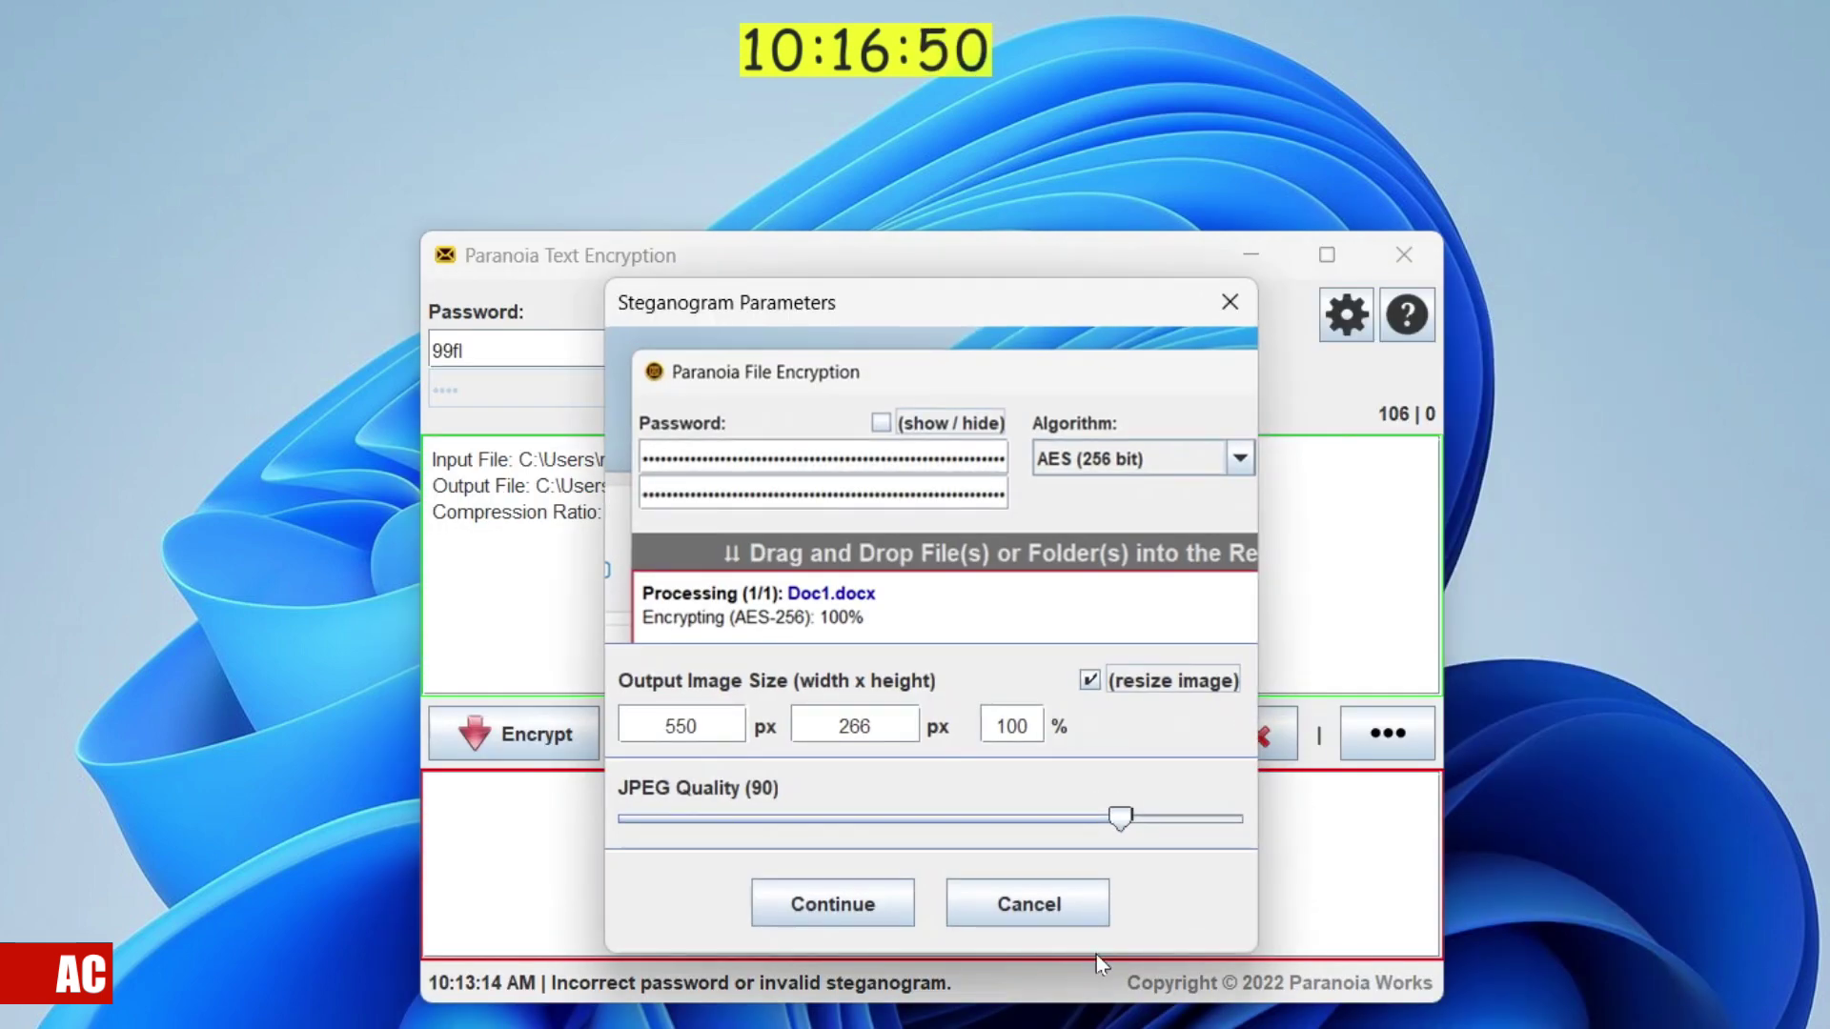
pyautogui.click(791, 891)
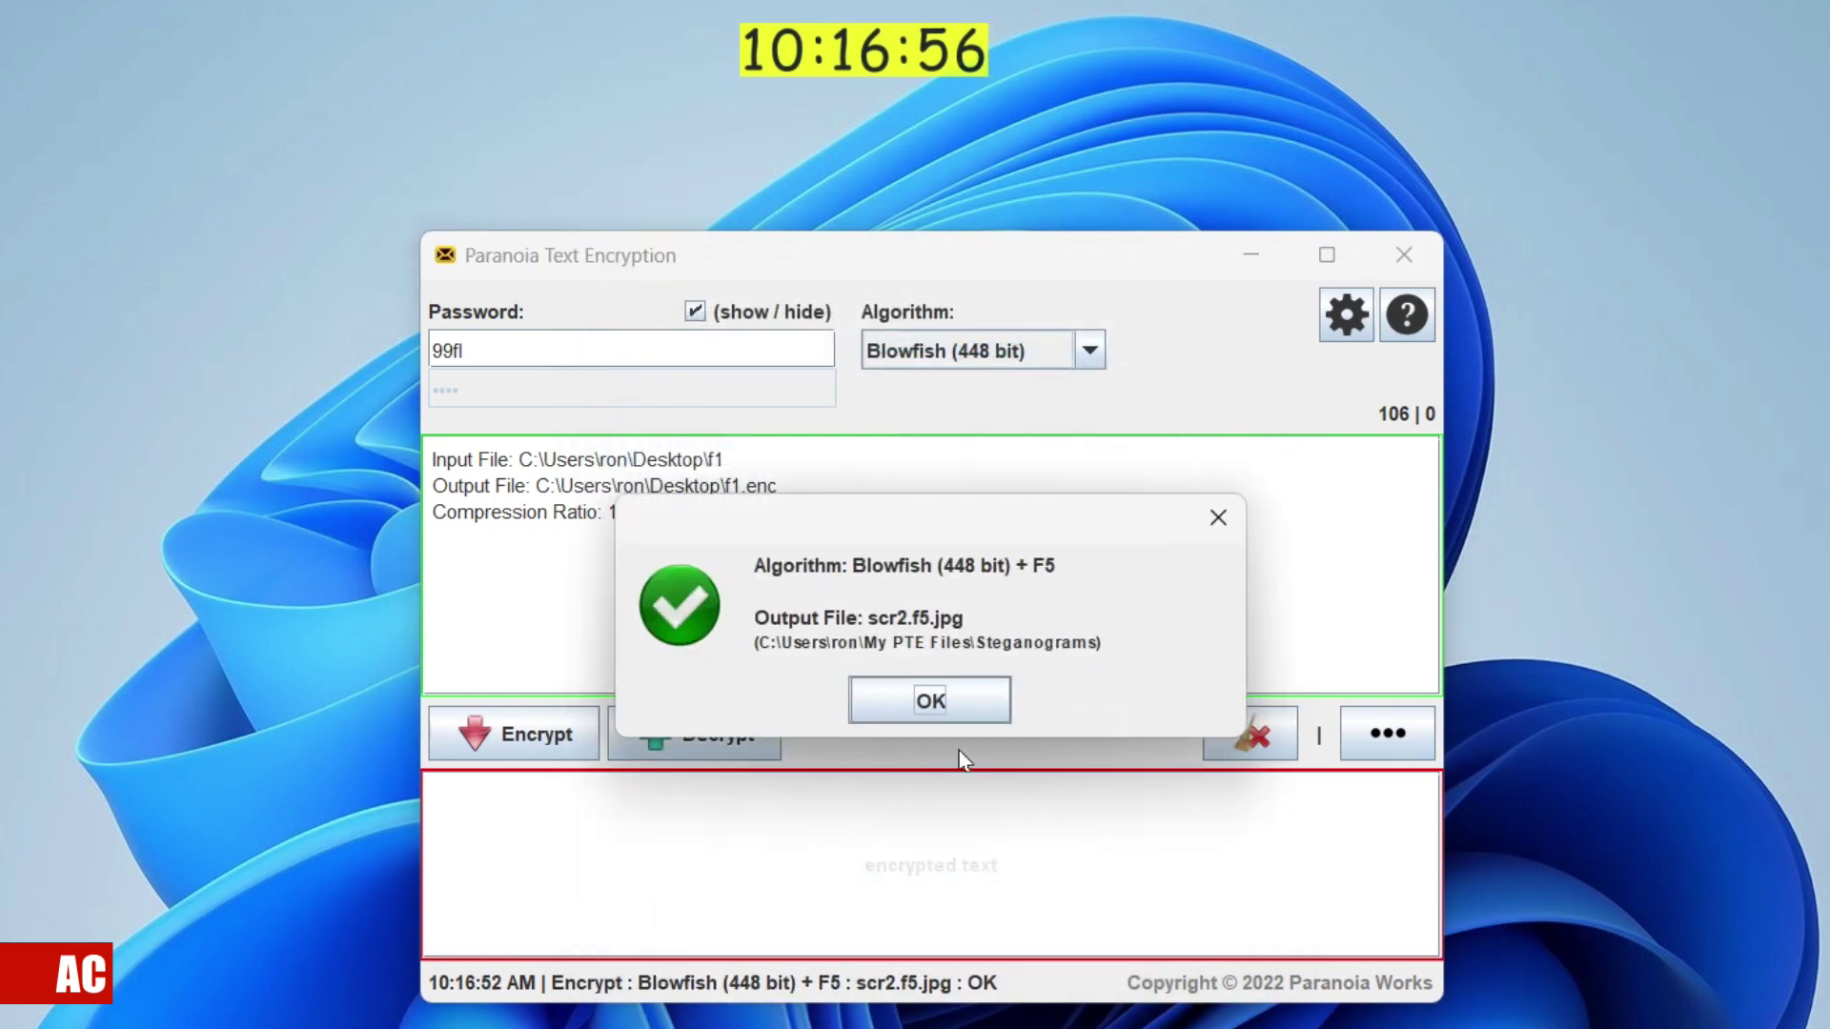
pyautogui.click(913, 703)
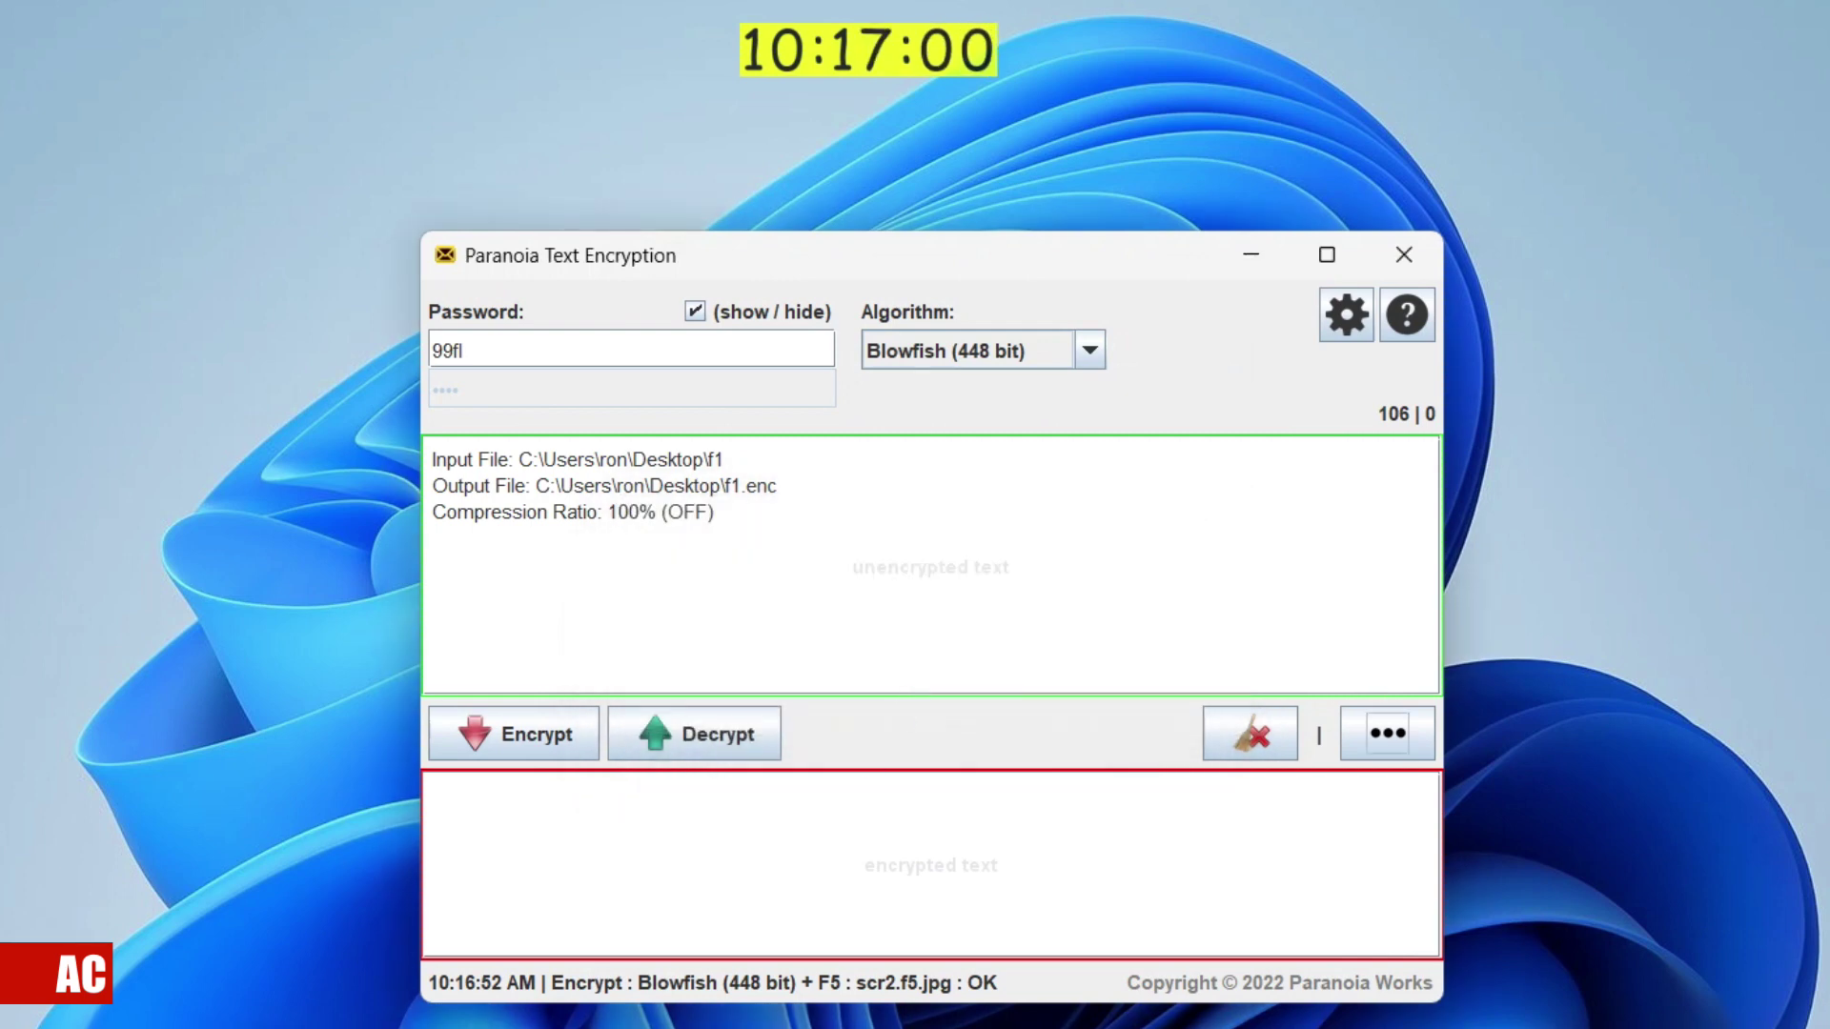
# Open the scr2.f5 steganogram from the Steganograms folder in Windows Photos.
pyautogui.moveTo(673, 1024)
pyautogui.click(724, 1000)
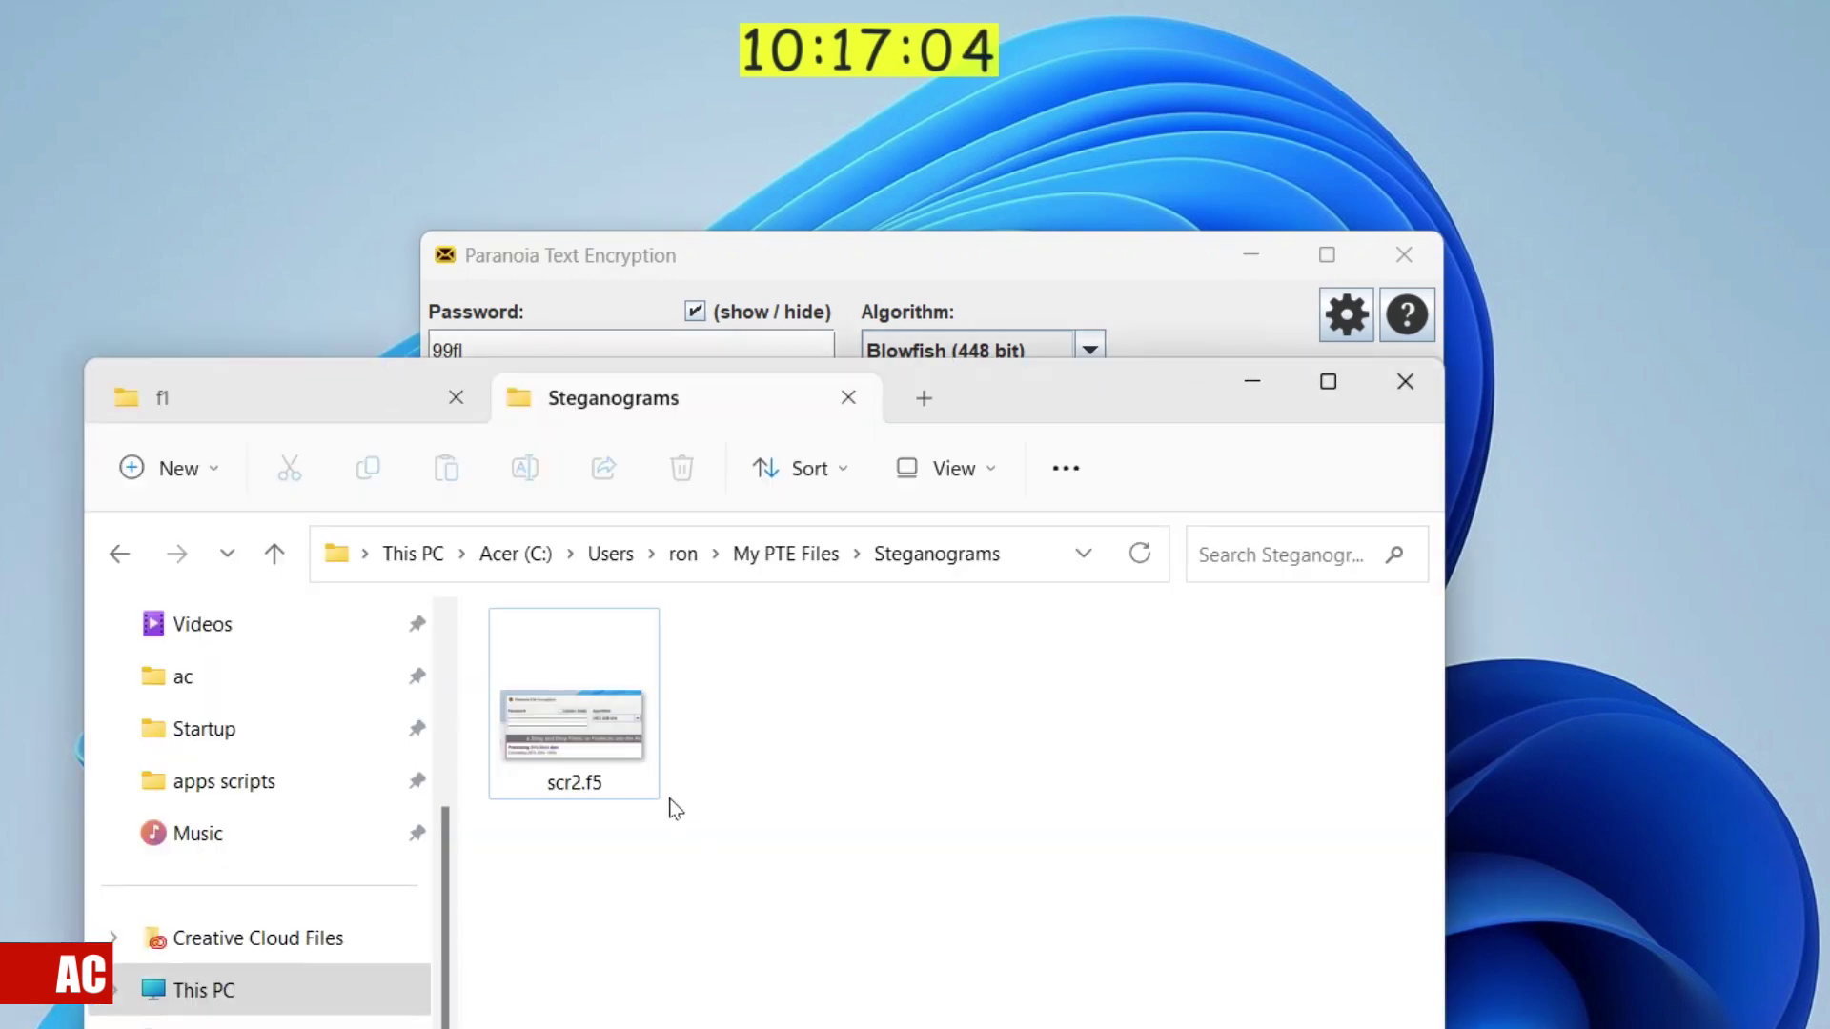
pyautogui.click(605, 738)
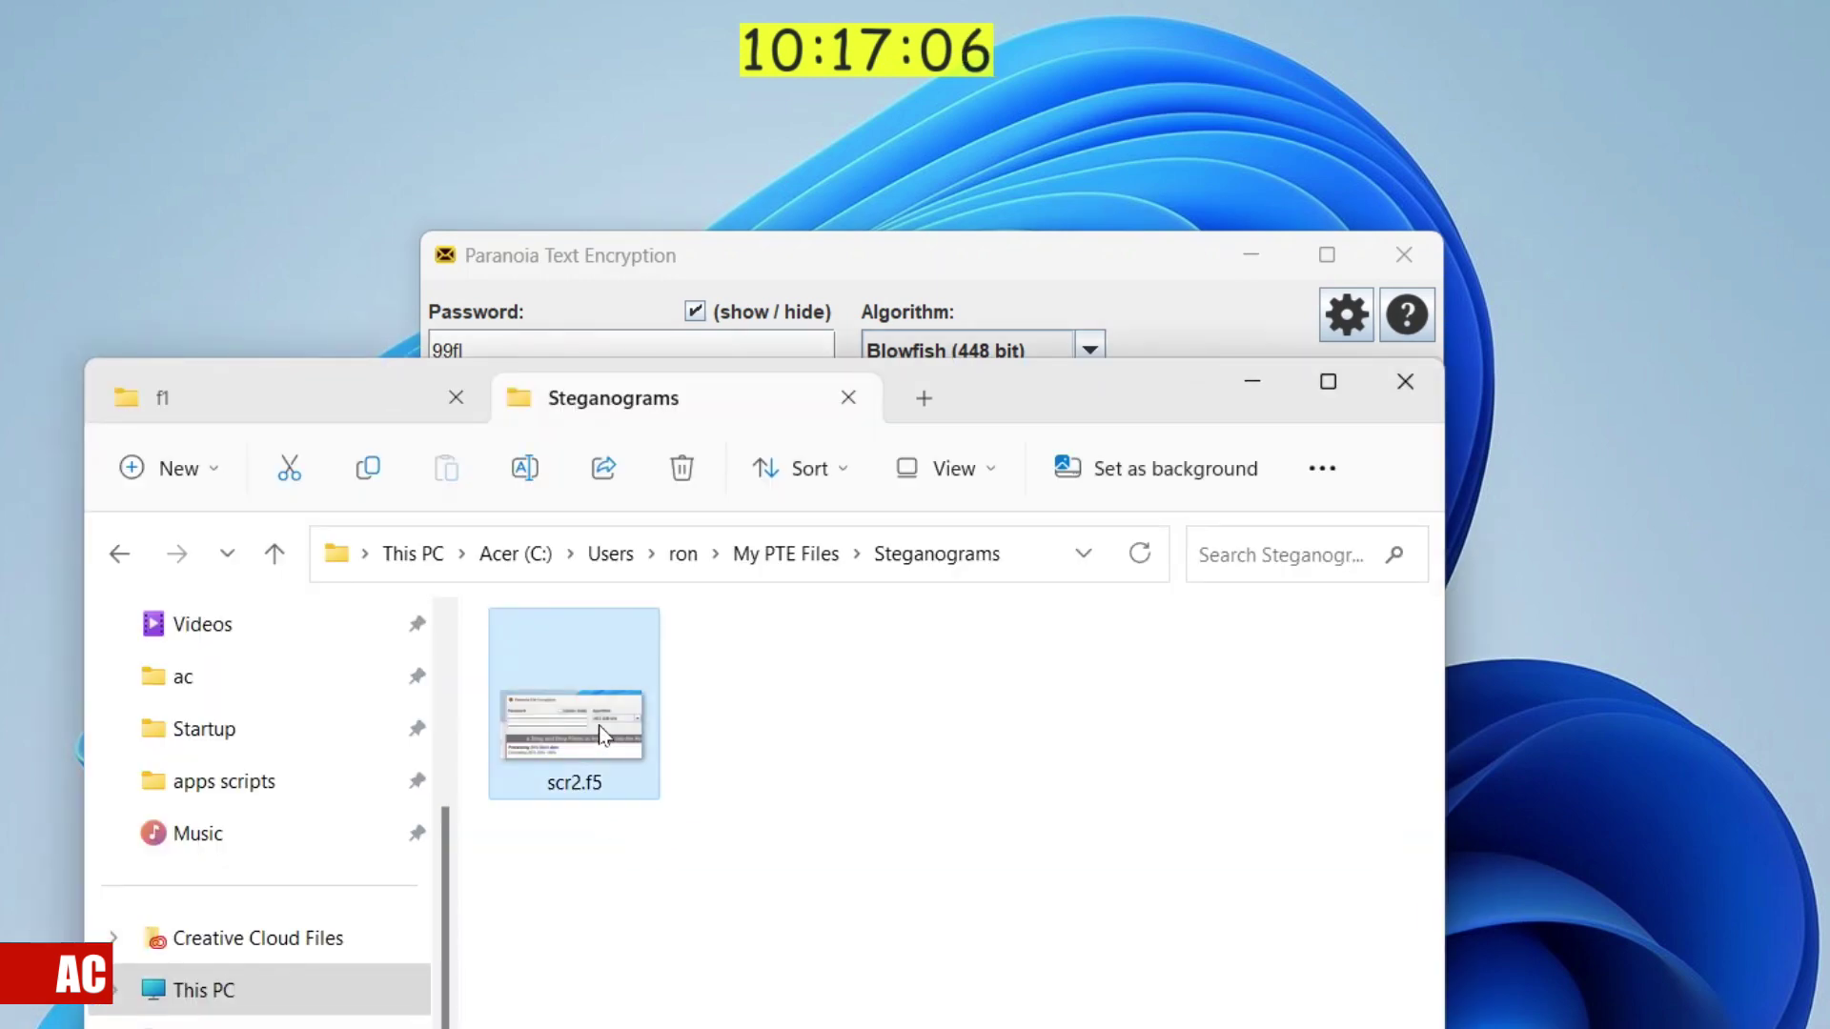
pyautogui.rightClick(600, 733)
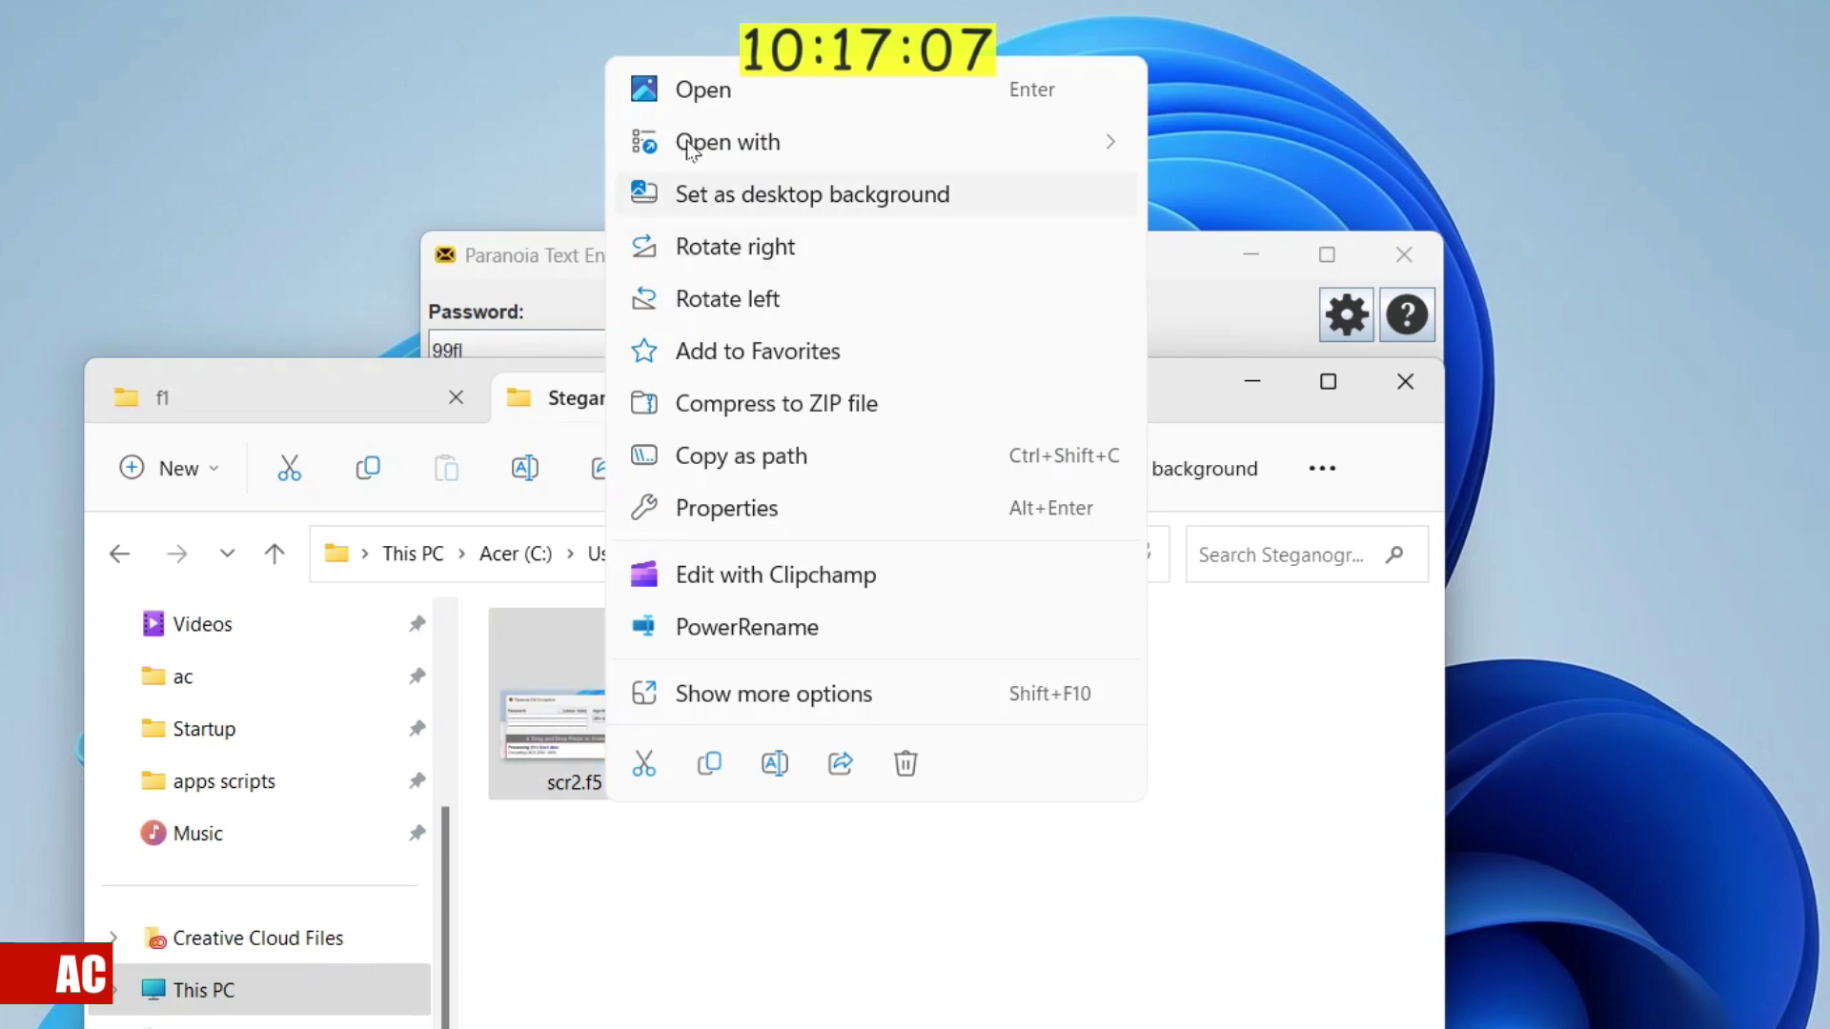
pyautogui.click(688, 88)
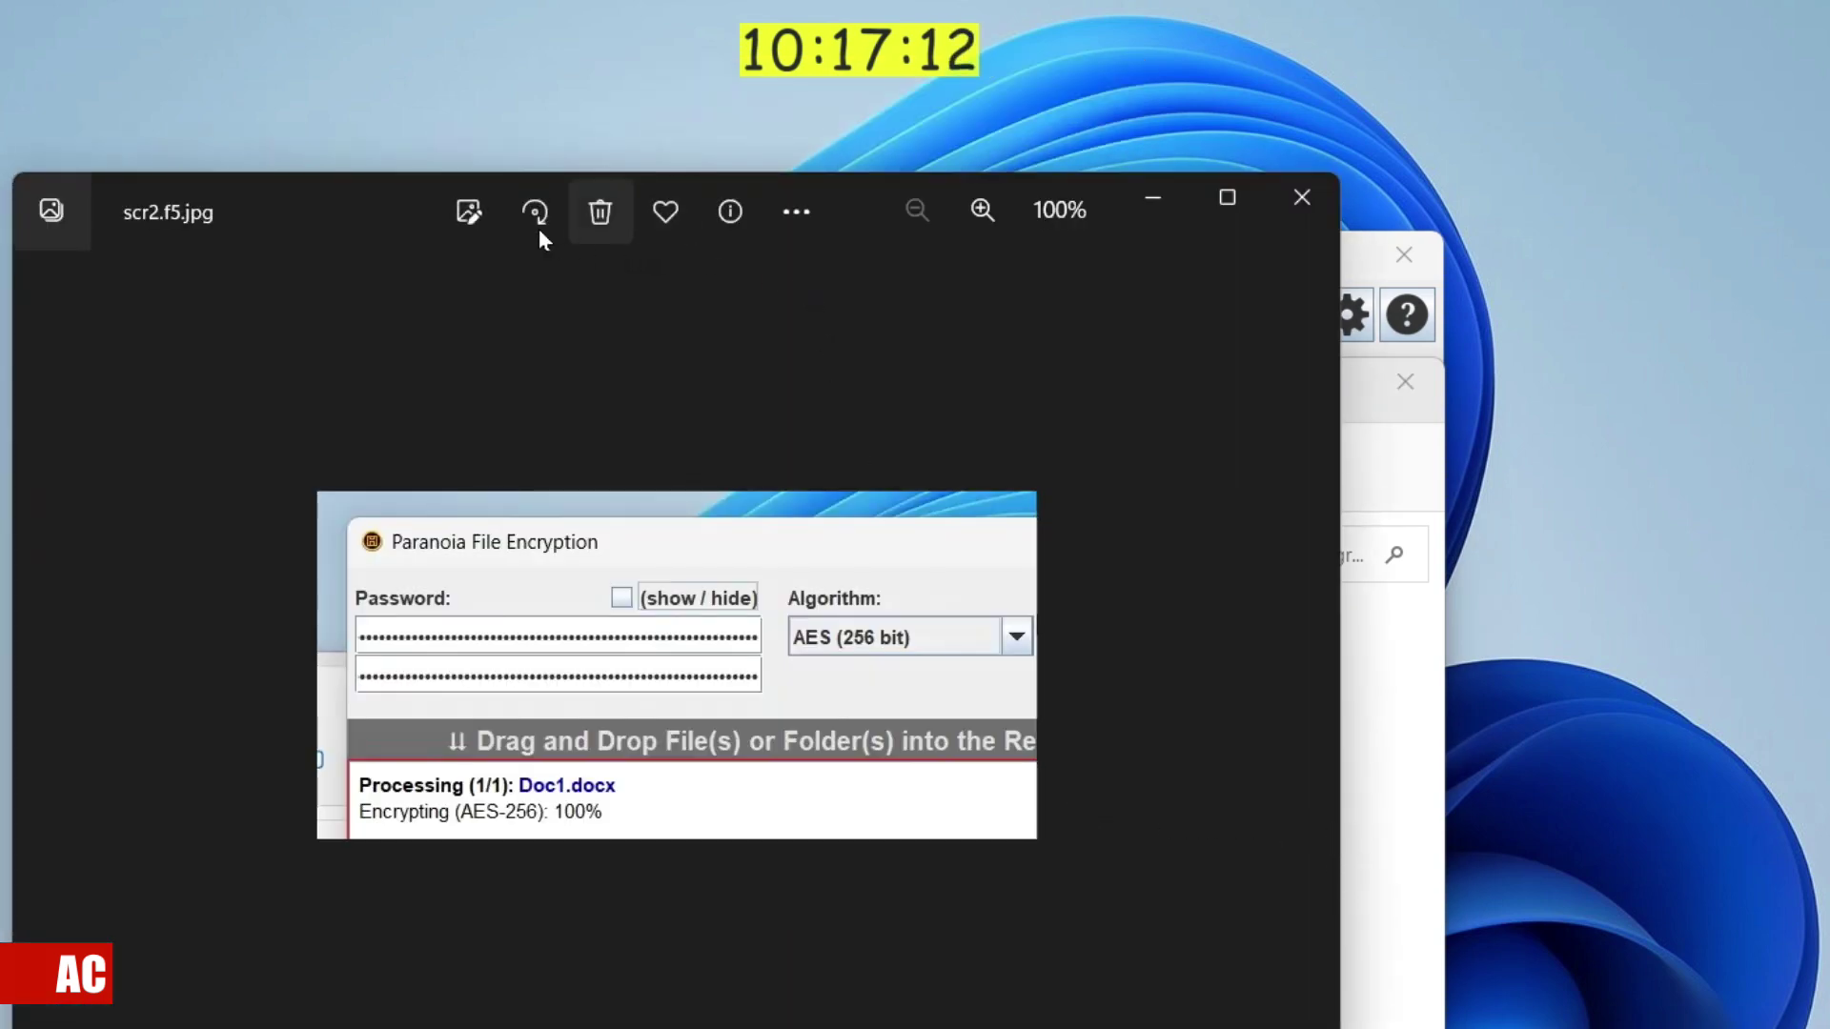
# Draw a blue X across the picture with the Markup pen.
pyautogui.click(469, 210)
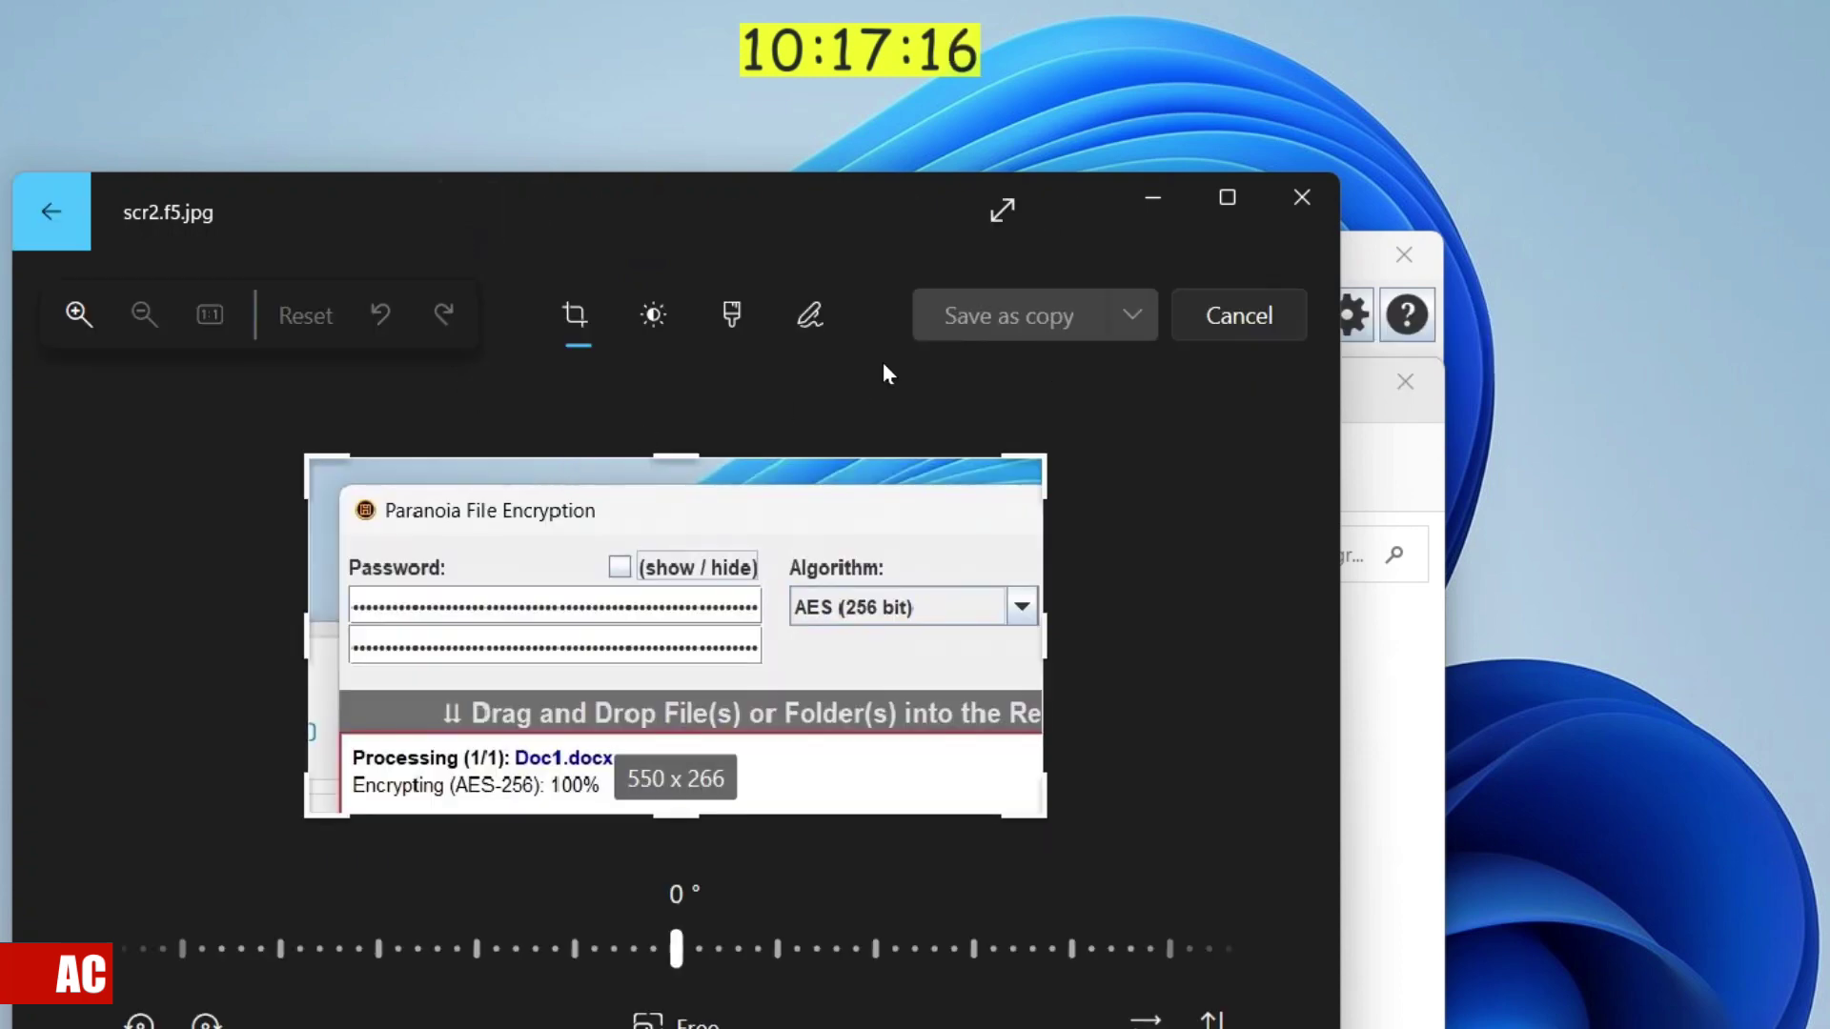
pyautogui.click(808, 315)
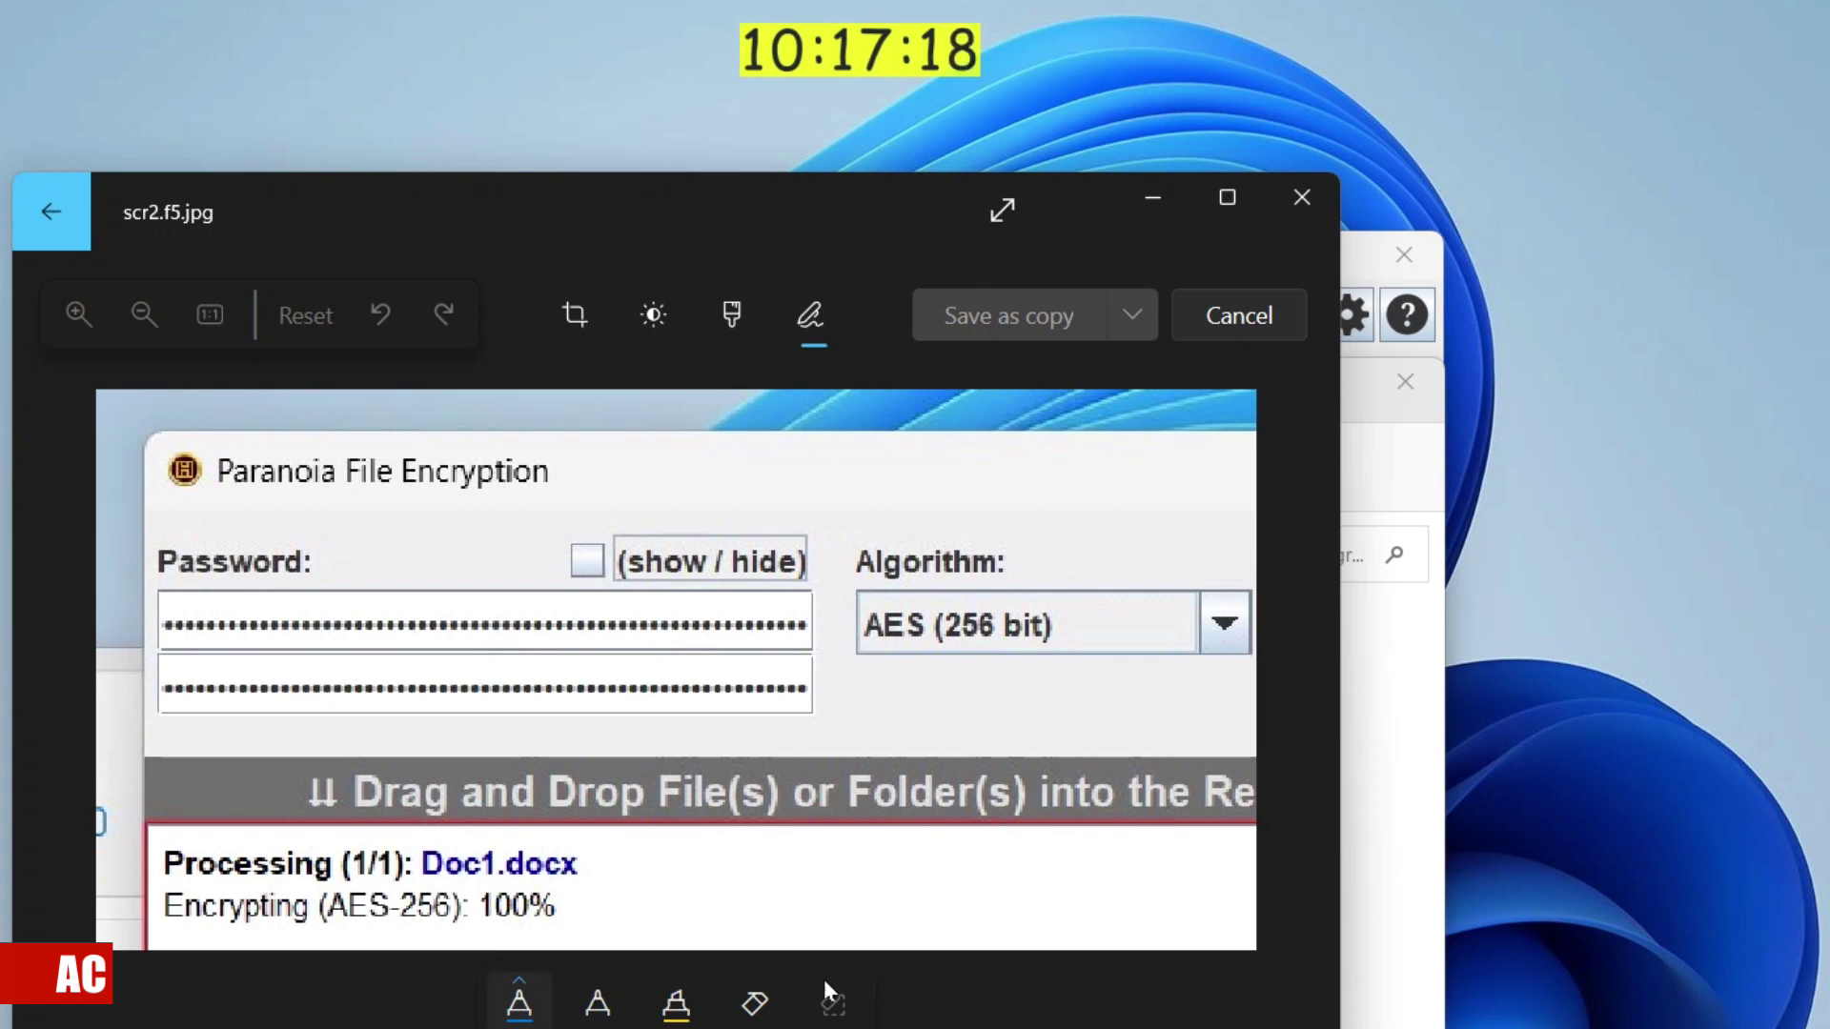
pyautogui.click(518, 1003)
pyautogui.click(518, 1006)
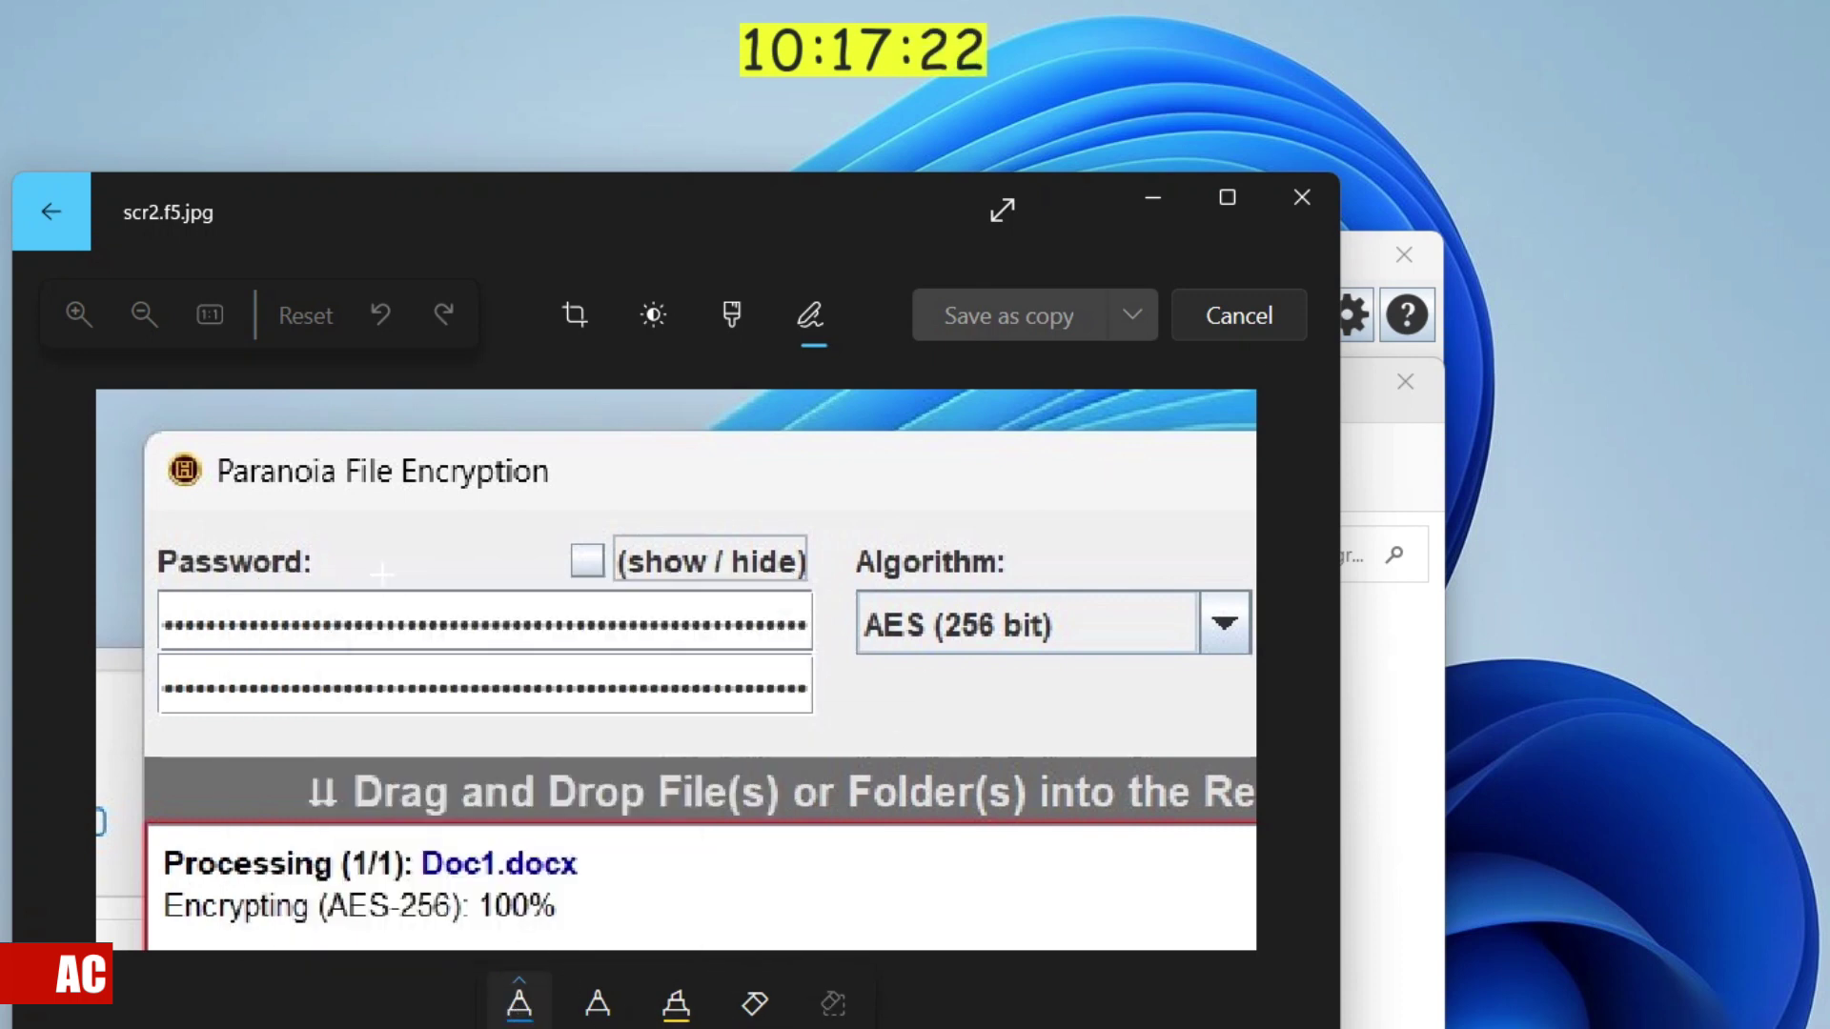
pyautogui.moveTo(290, 524)
pyautogui.mouseDown()
pyautogui.moveTo(776, 747)
pyautogui.moveTo(944, 869)
pyautogui.mouseUp()
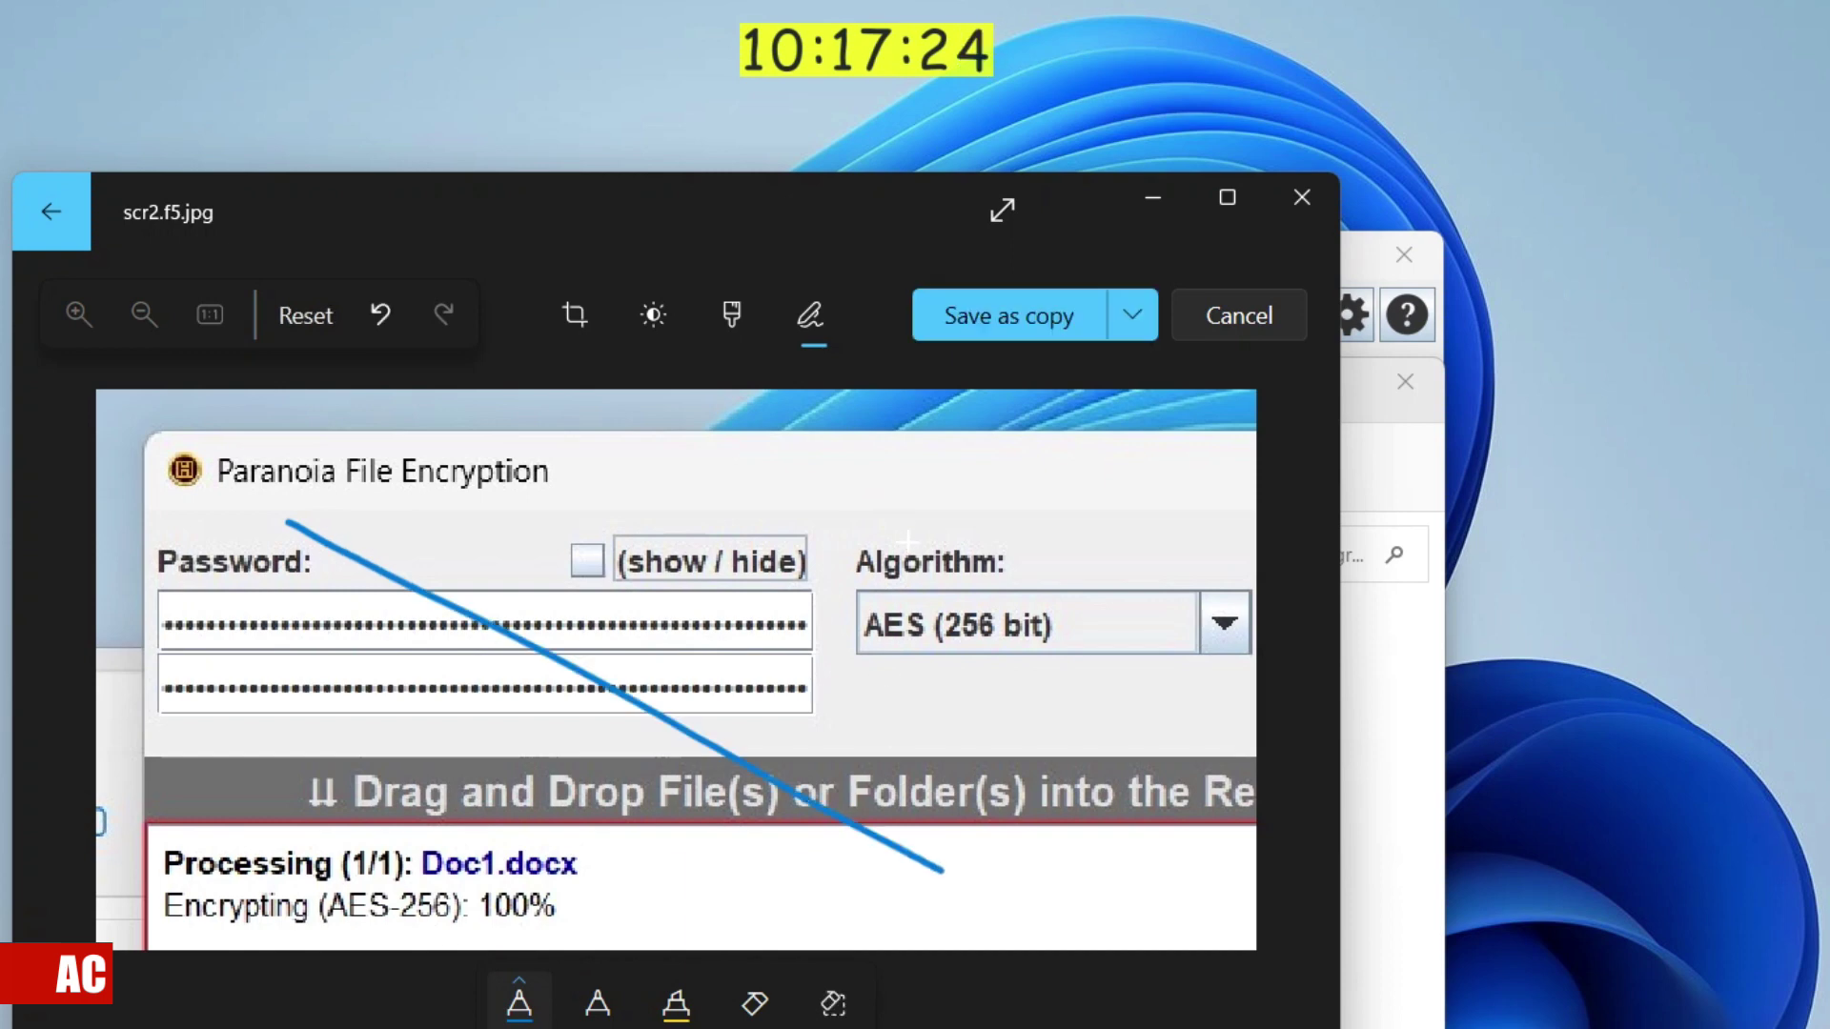
pyautogui.moveTo(912, 525); pyautogui.dragTo(291, 784)
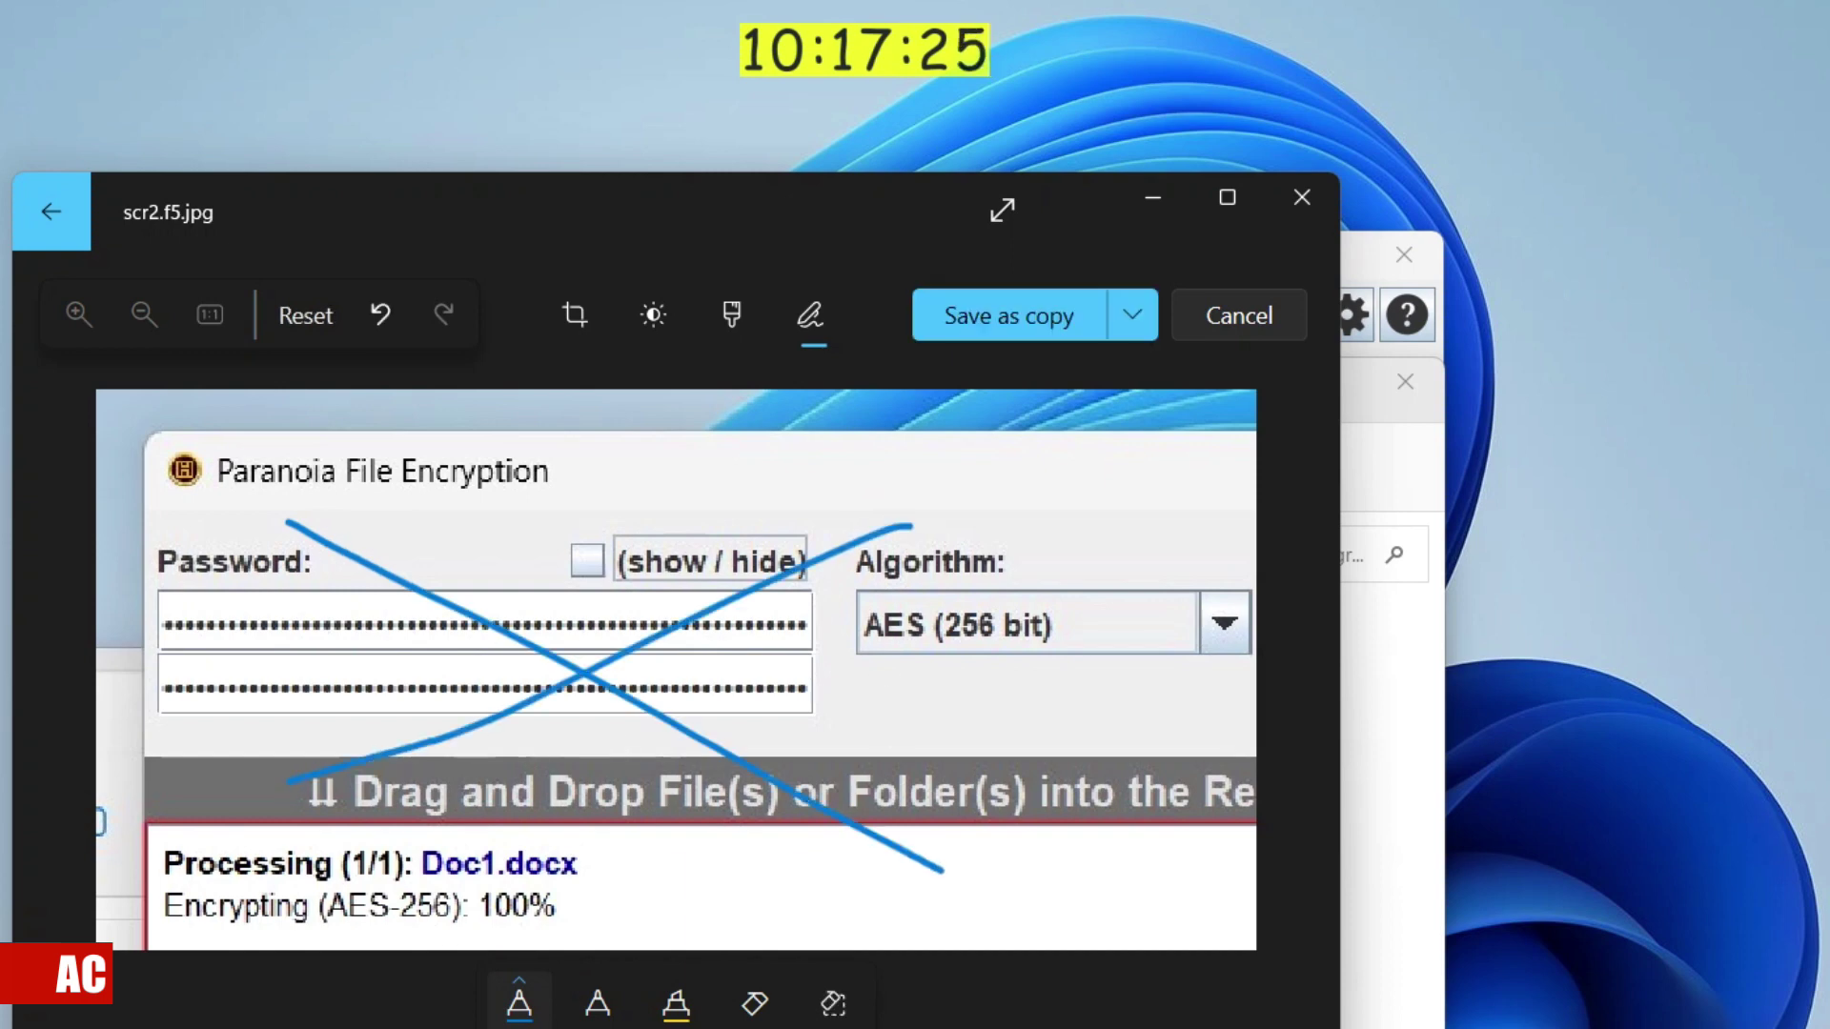
# Save the marked-up scr2.f5 over the original and close Photos.
pyautogui.click(1131, 315)
pyautogui.click(972, 379)
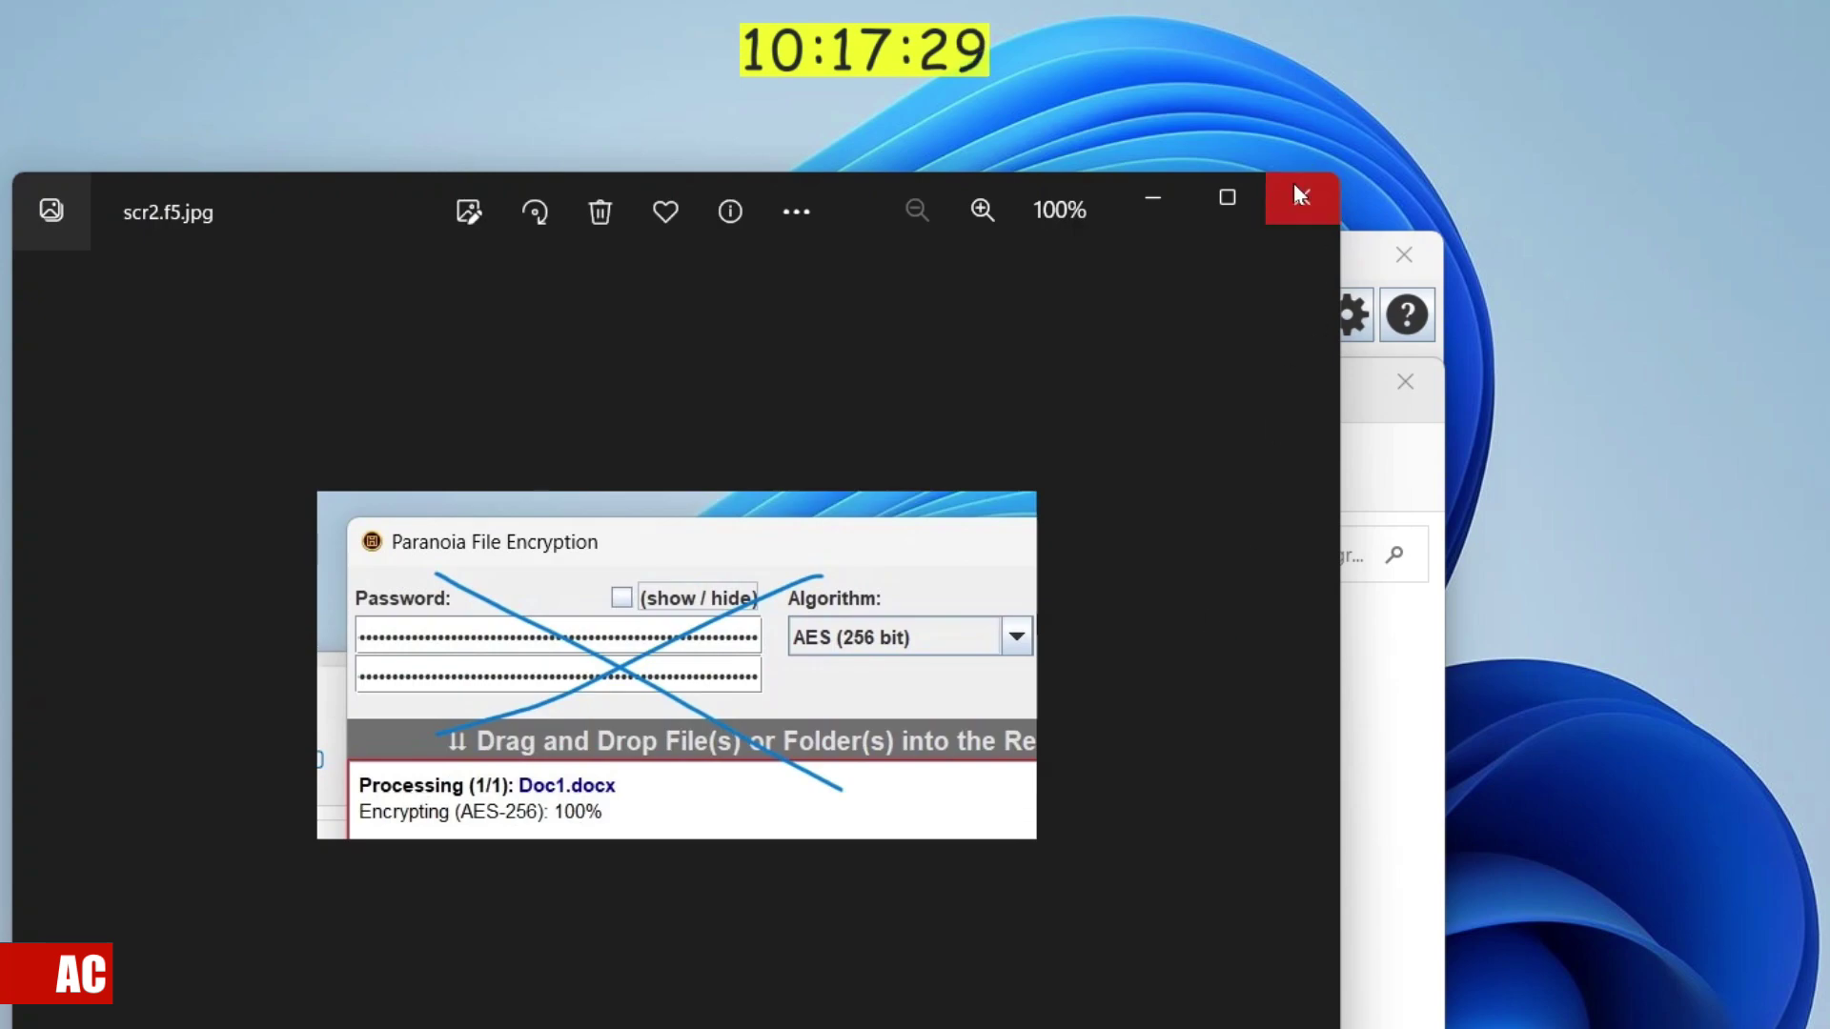
pyautogui.click(1298, 194)
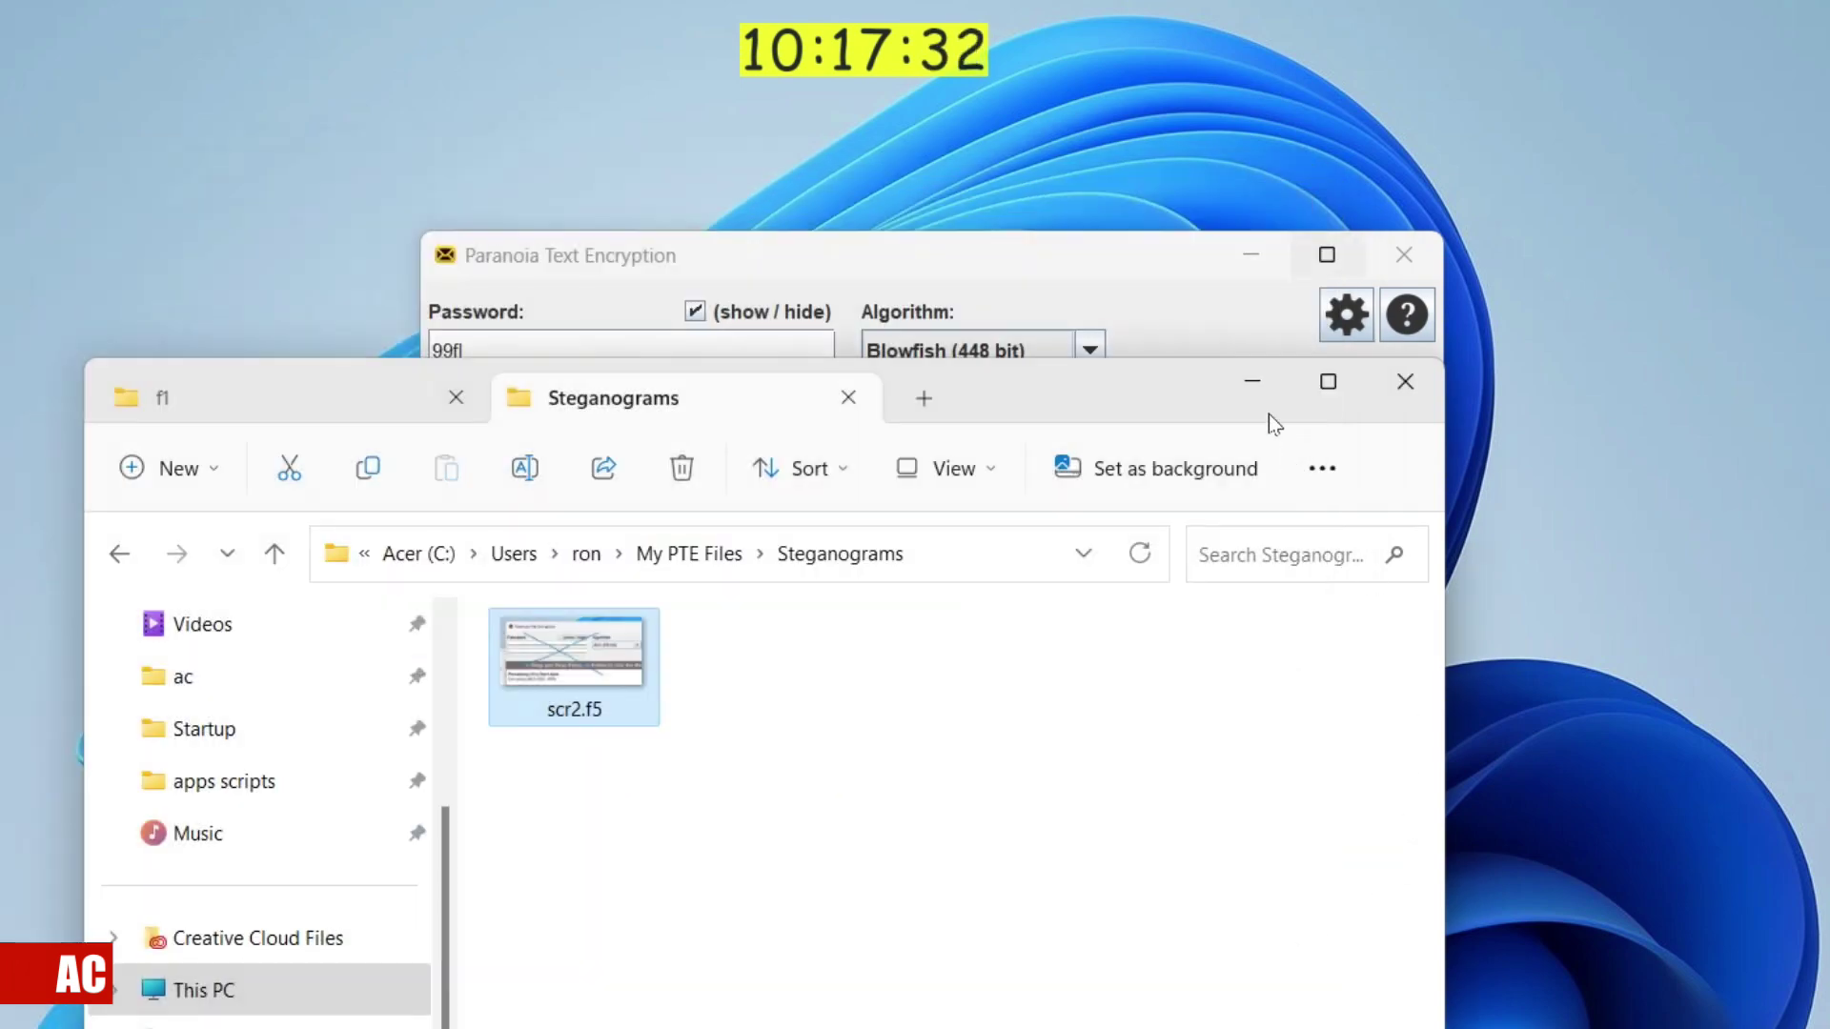
# Try decrypting the edited scr2.f5 steganogram and dismiss the 'Incorrect password or invalid steganogram' error.
pyautogui.click(1252, 386)
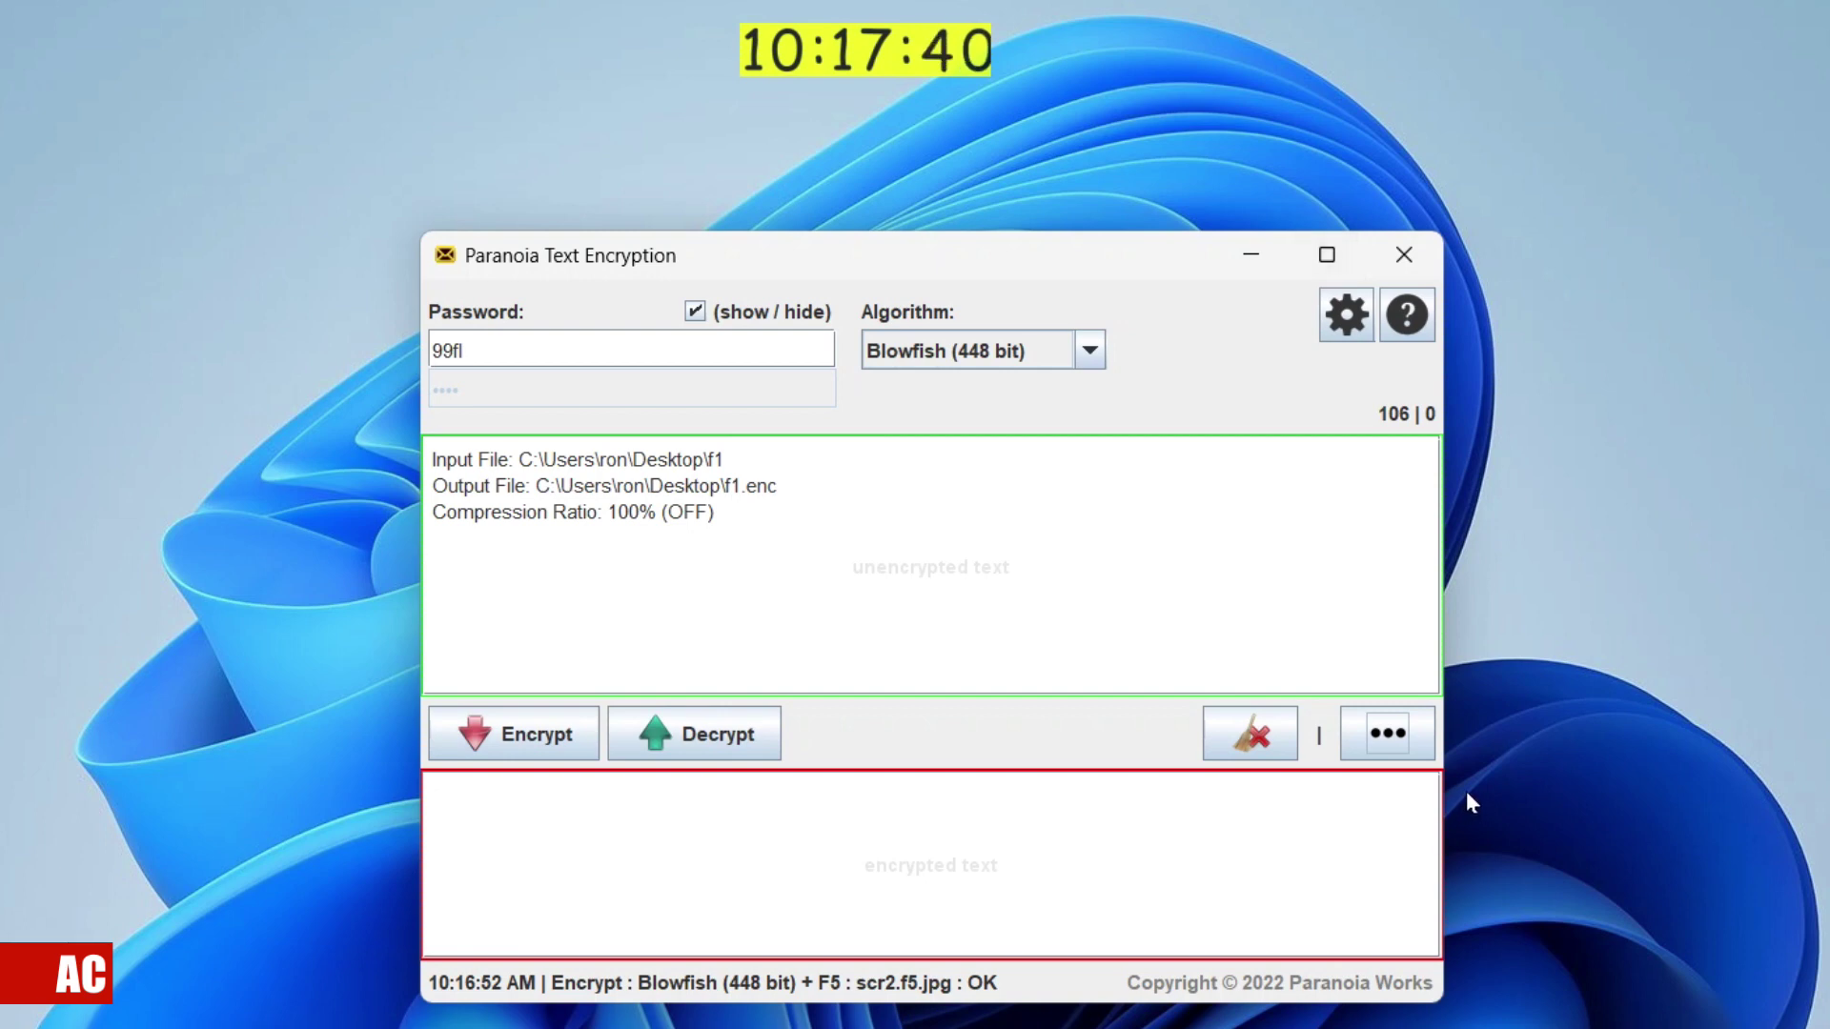
pyautogui.click(1390, 735)
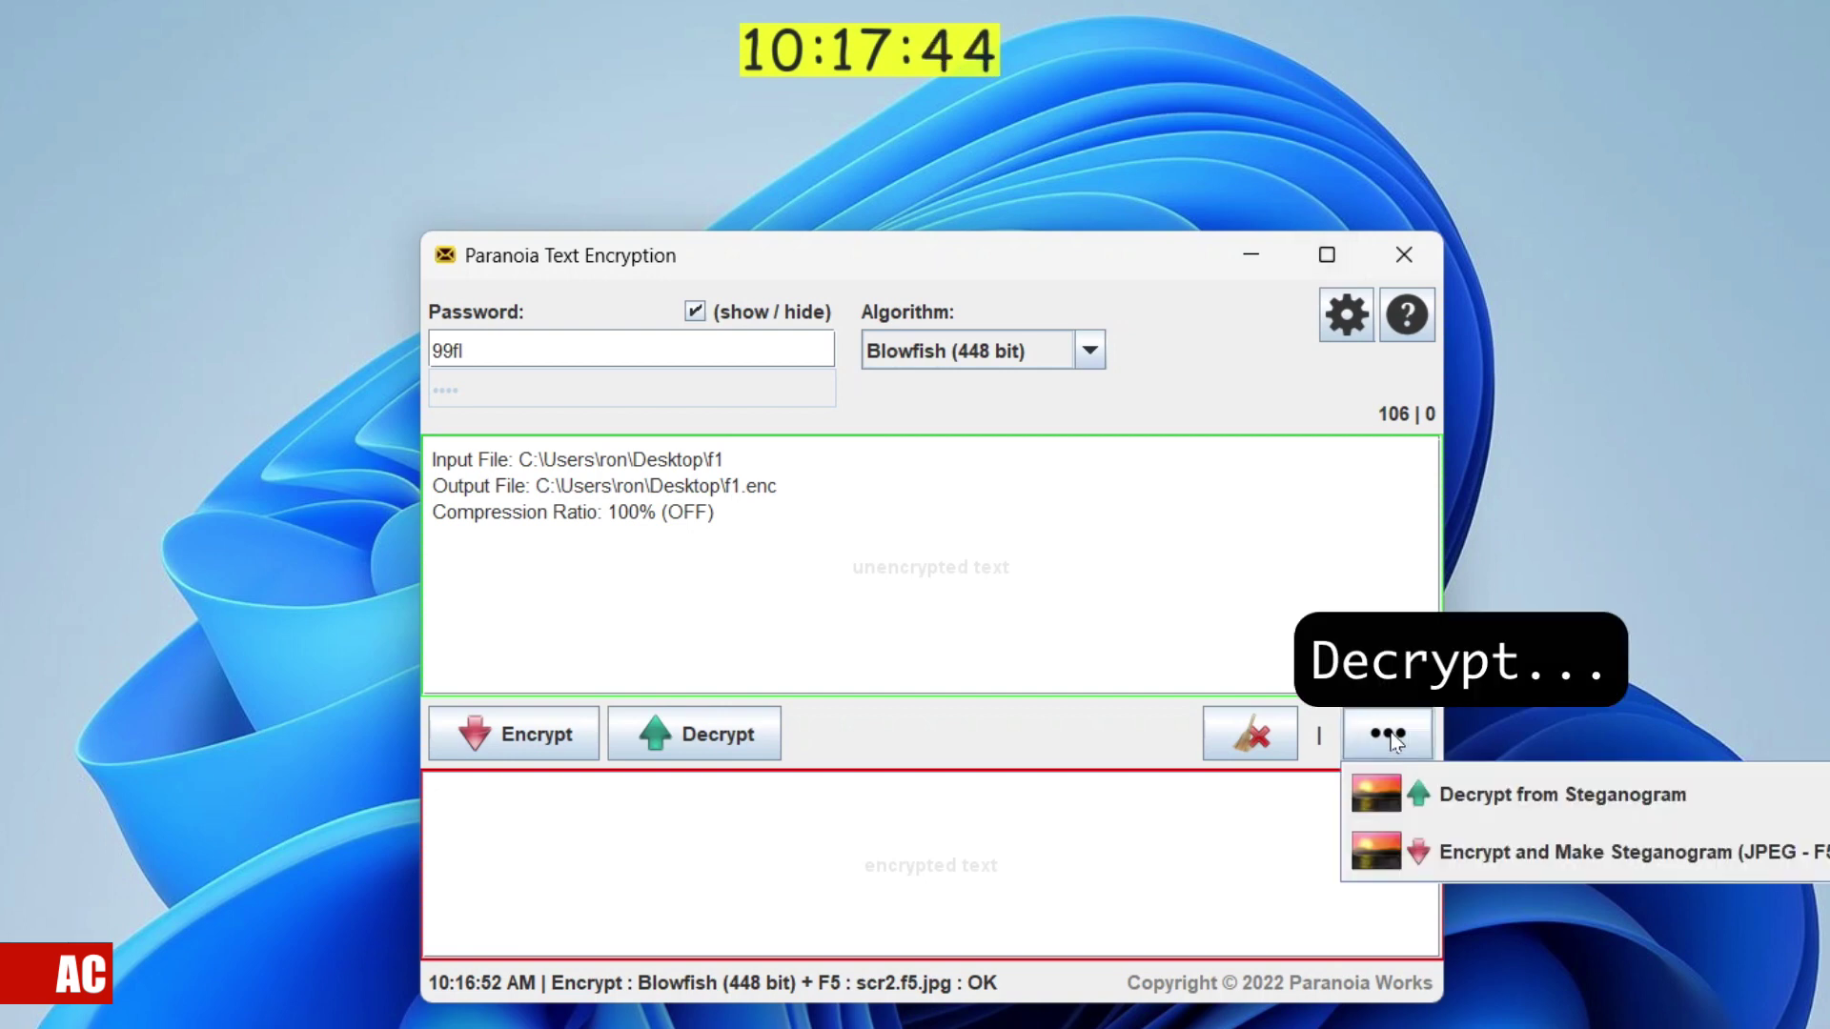
pyautogui.click(1740, 794)
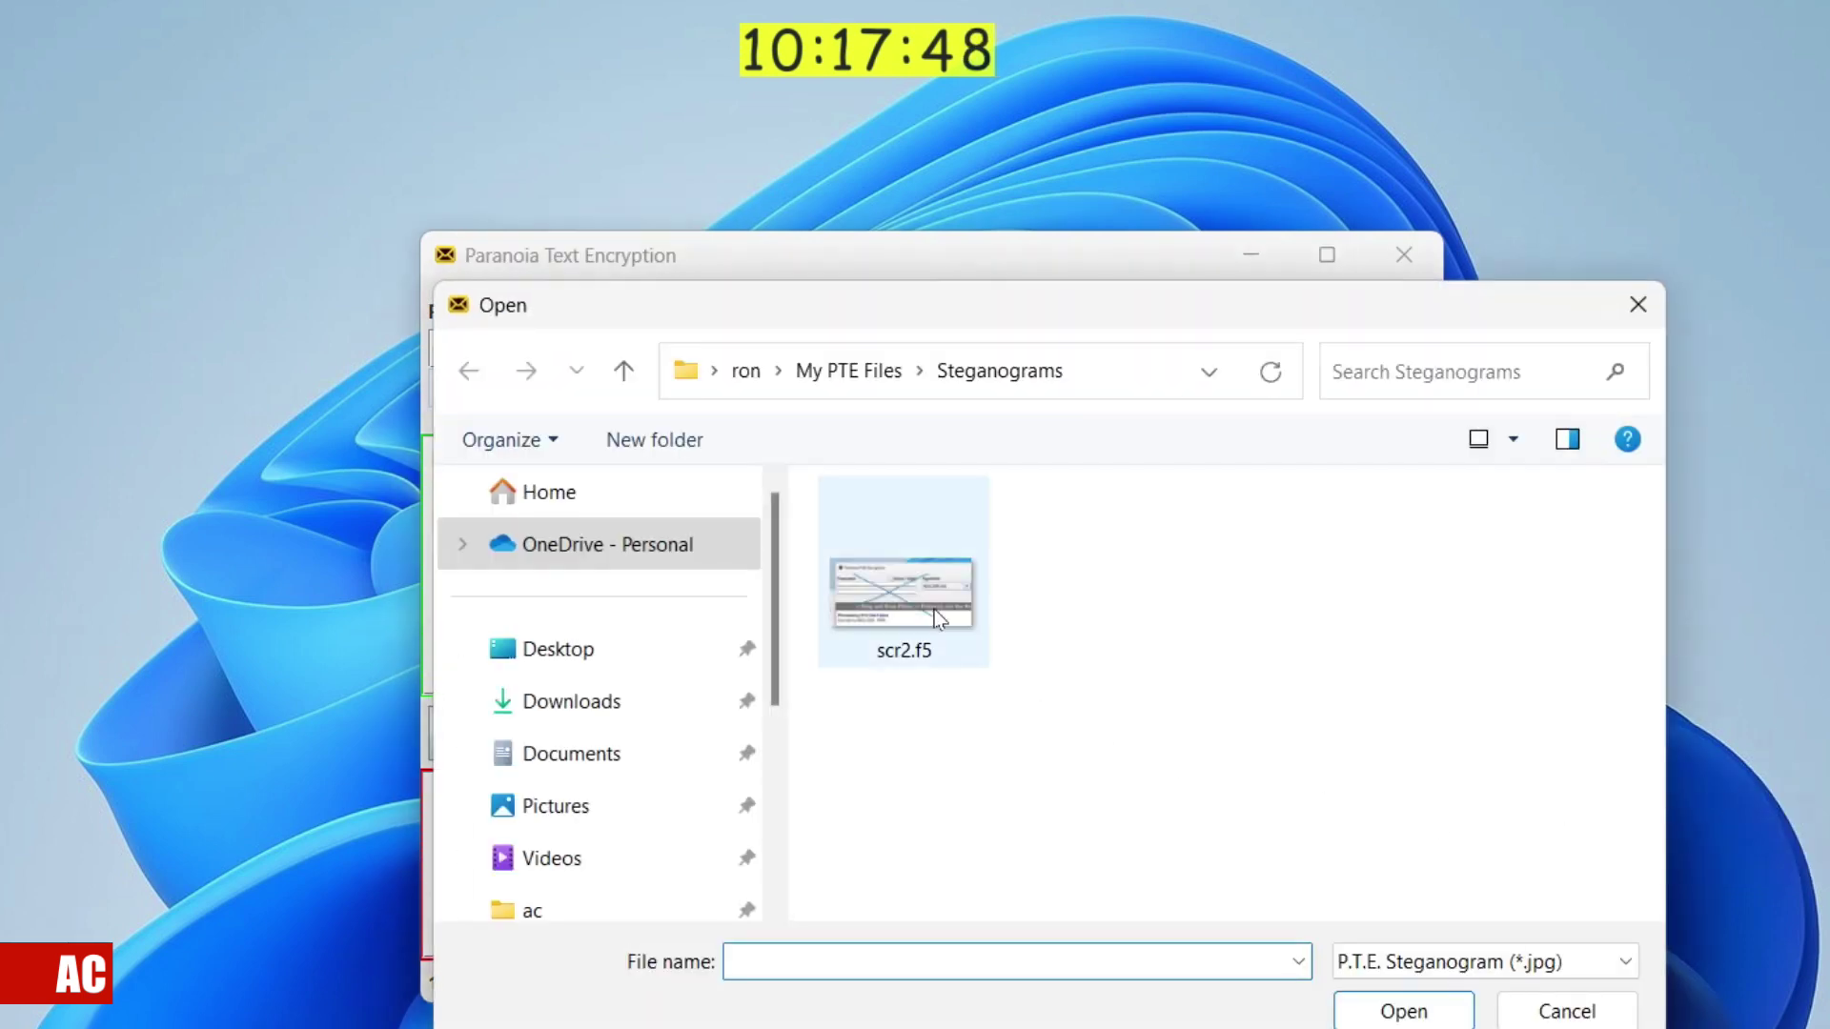
pyautogui.click(937, 617)
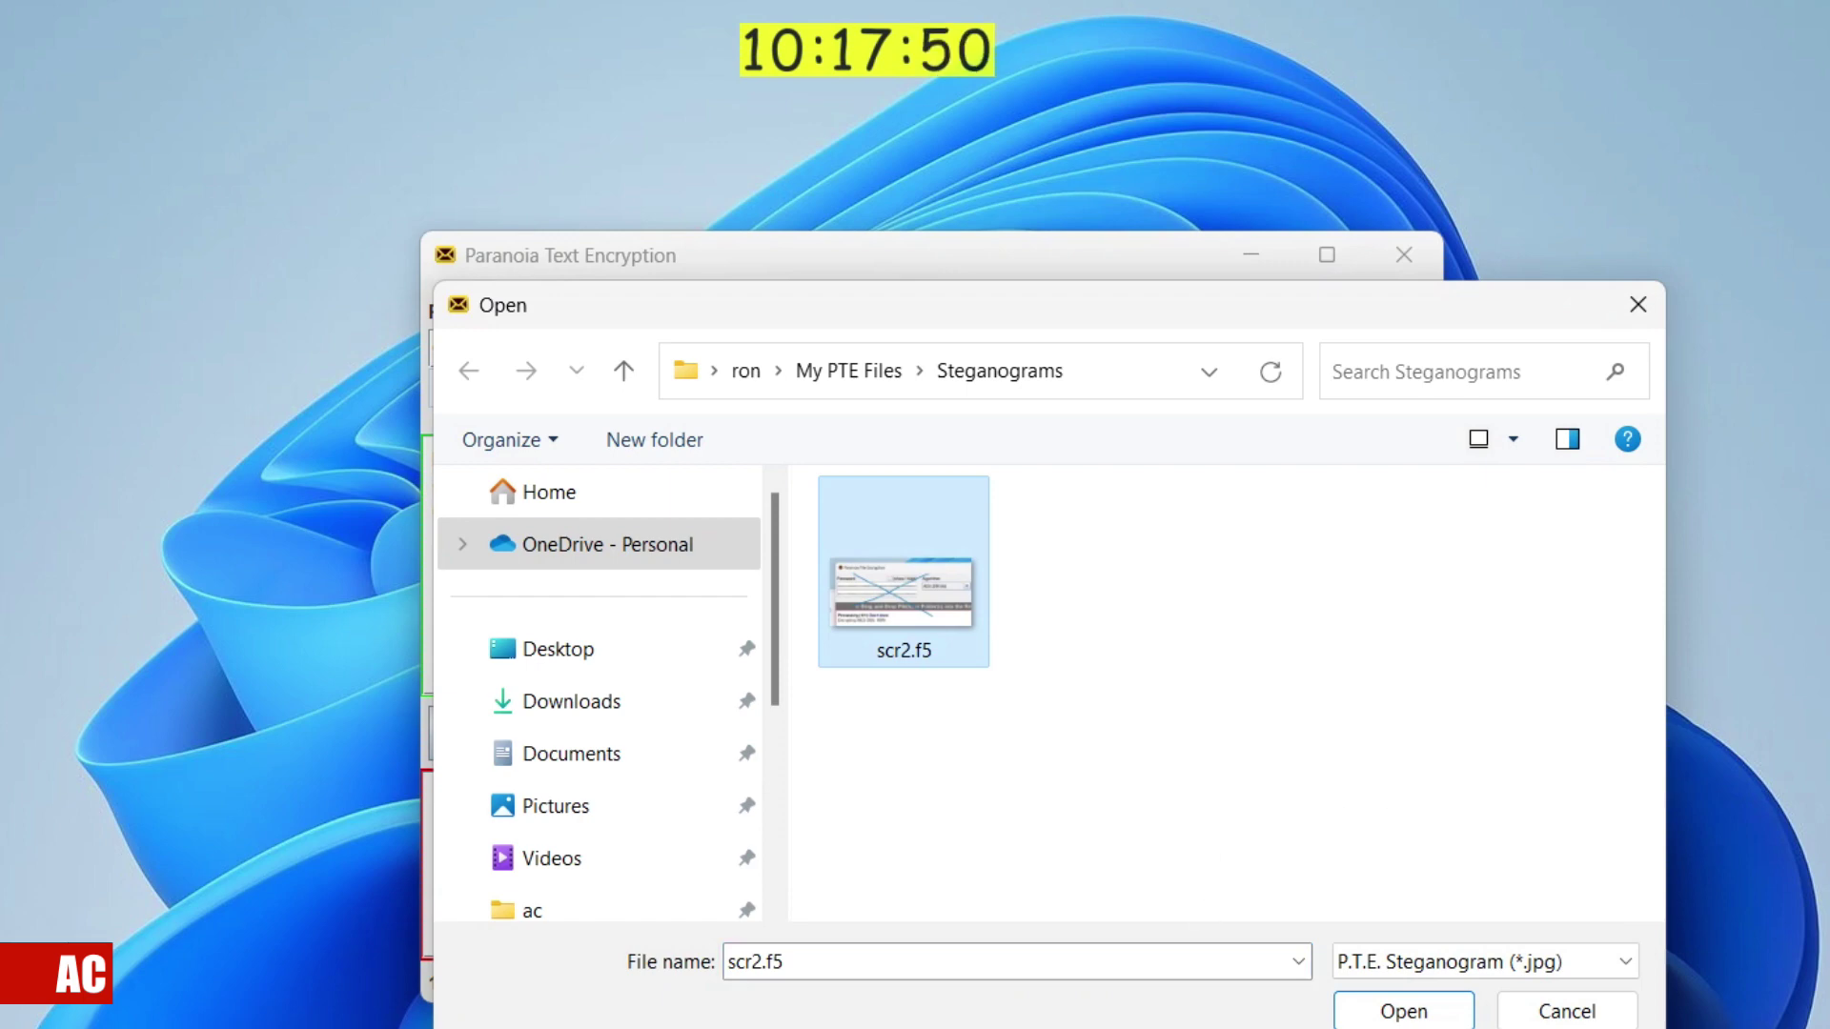
pyautogui.click(1402, 1010)
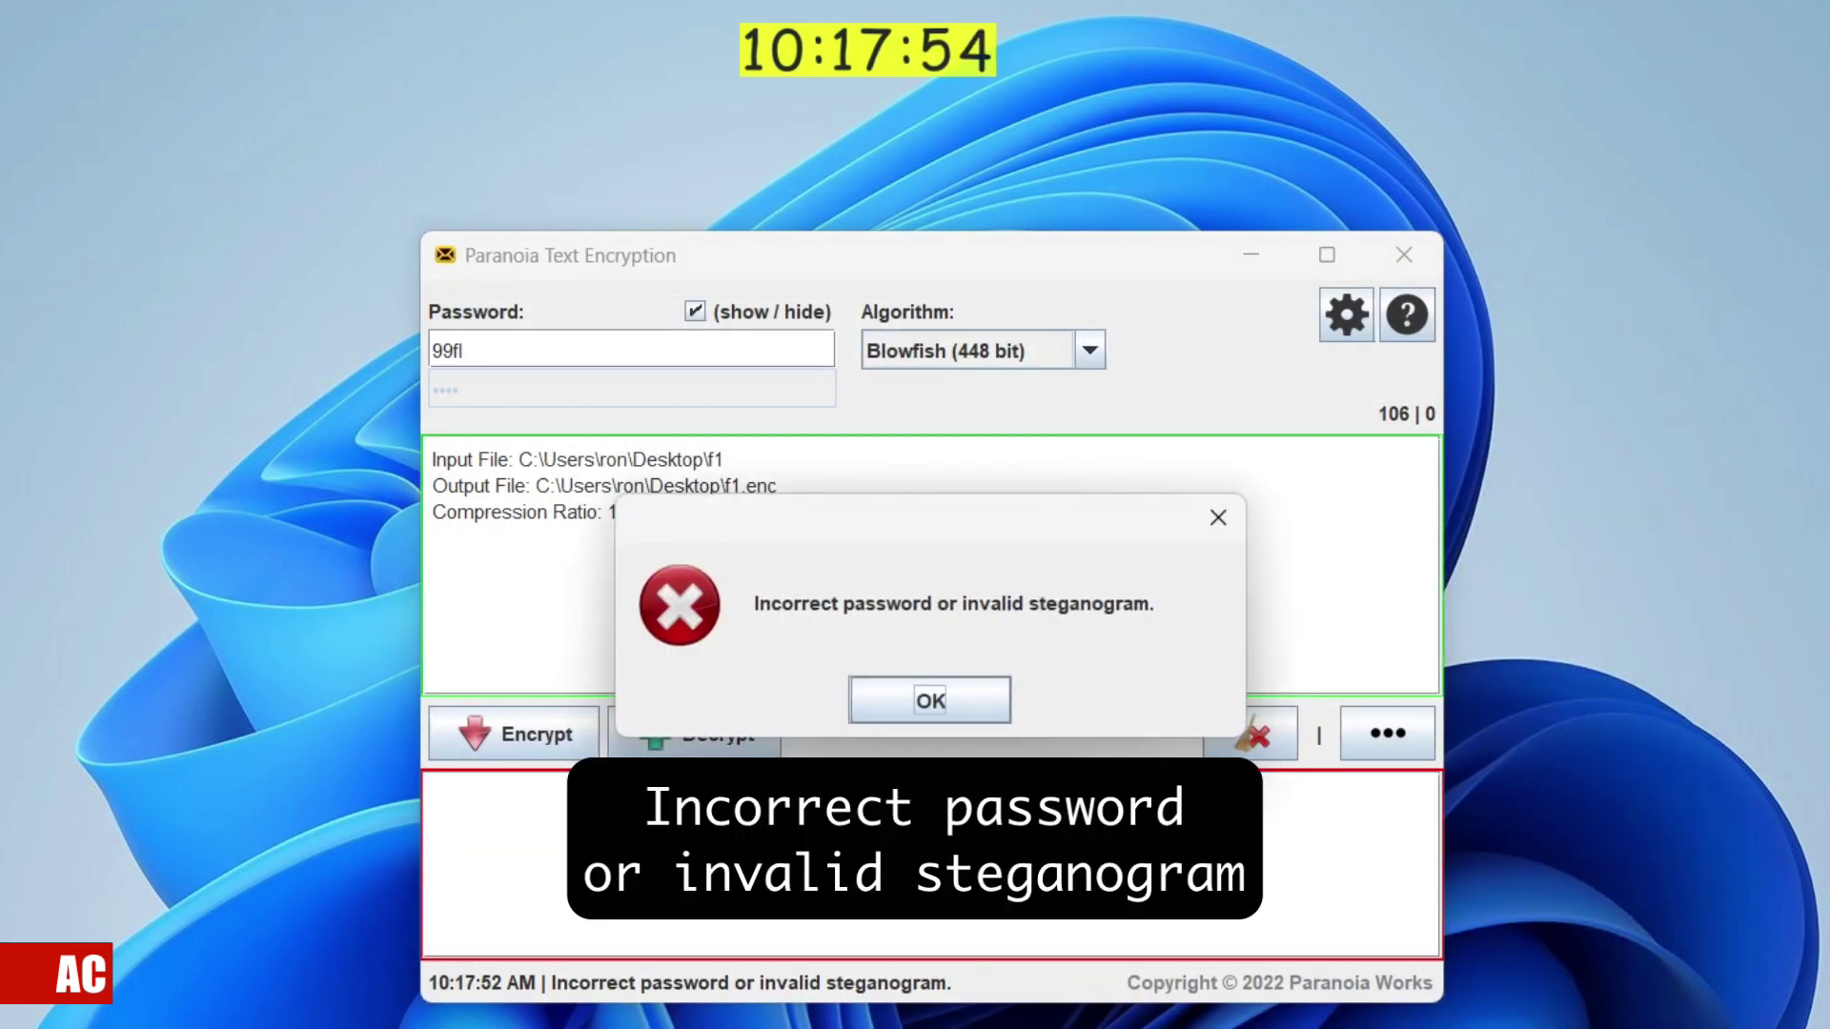
pyautogui.click(929, 701)
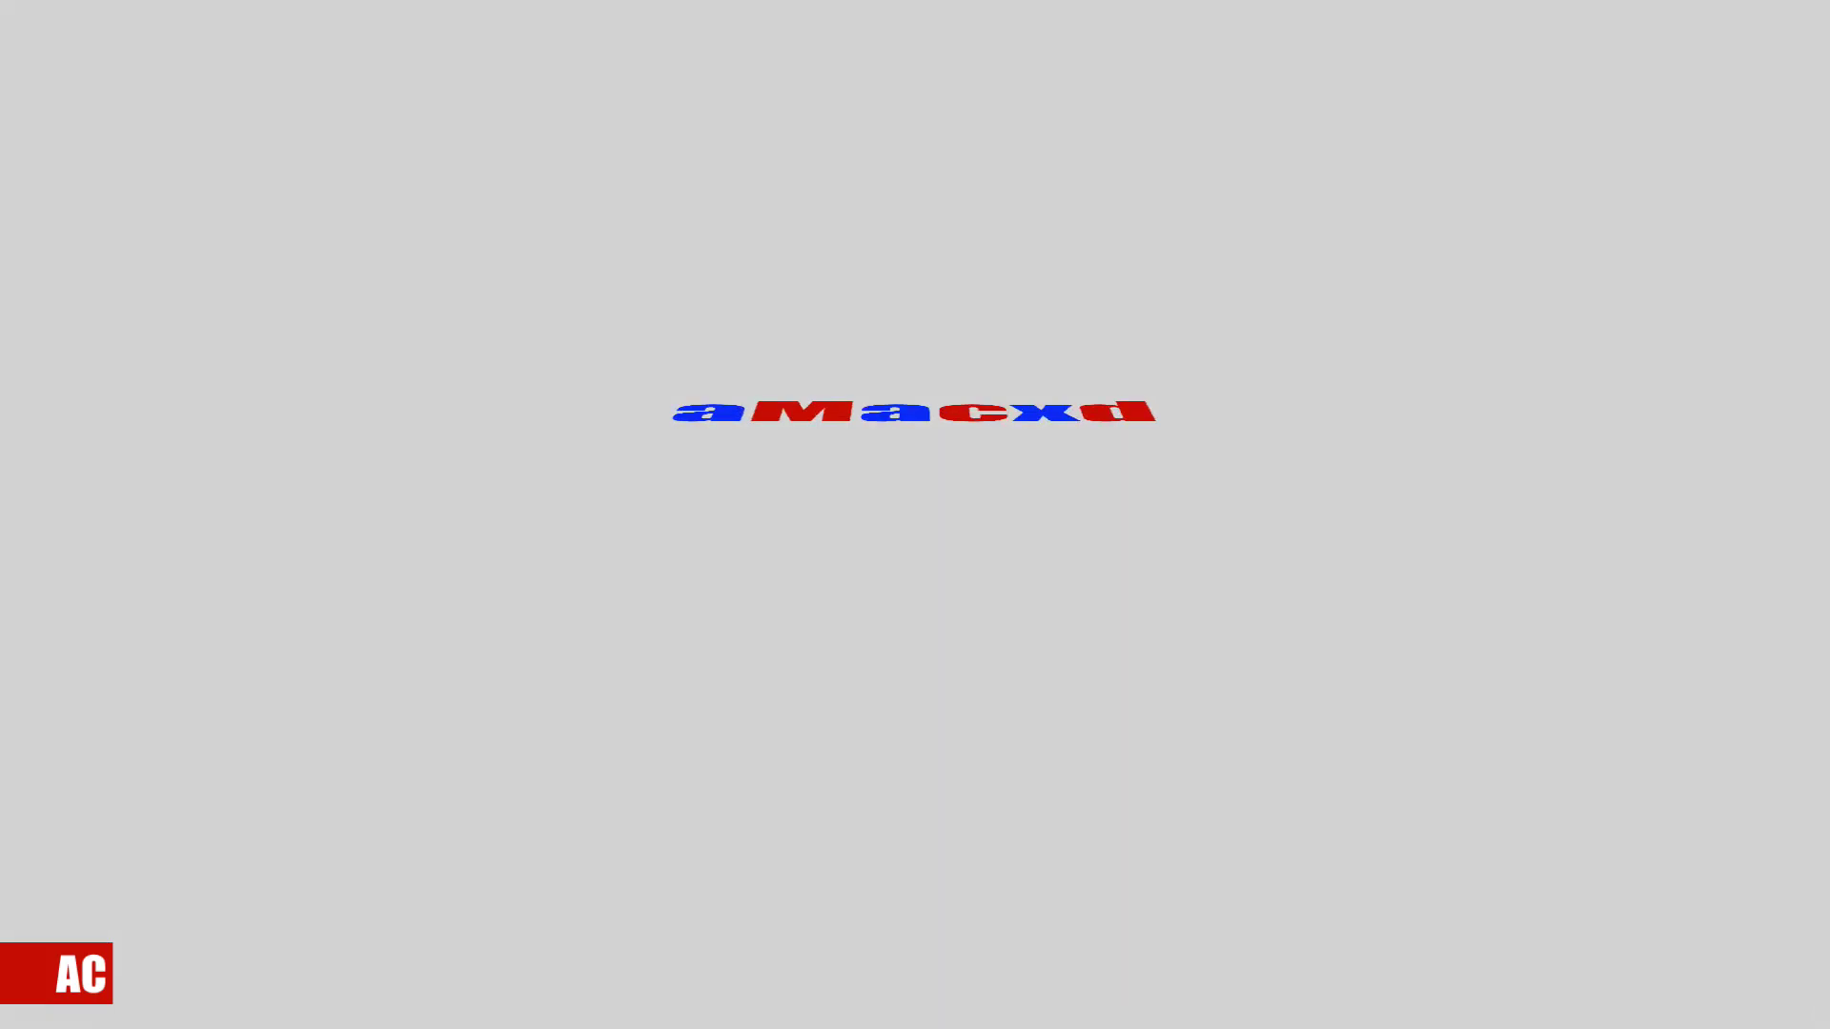